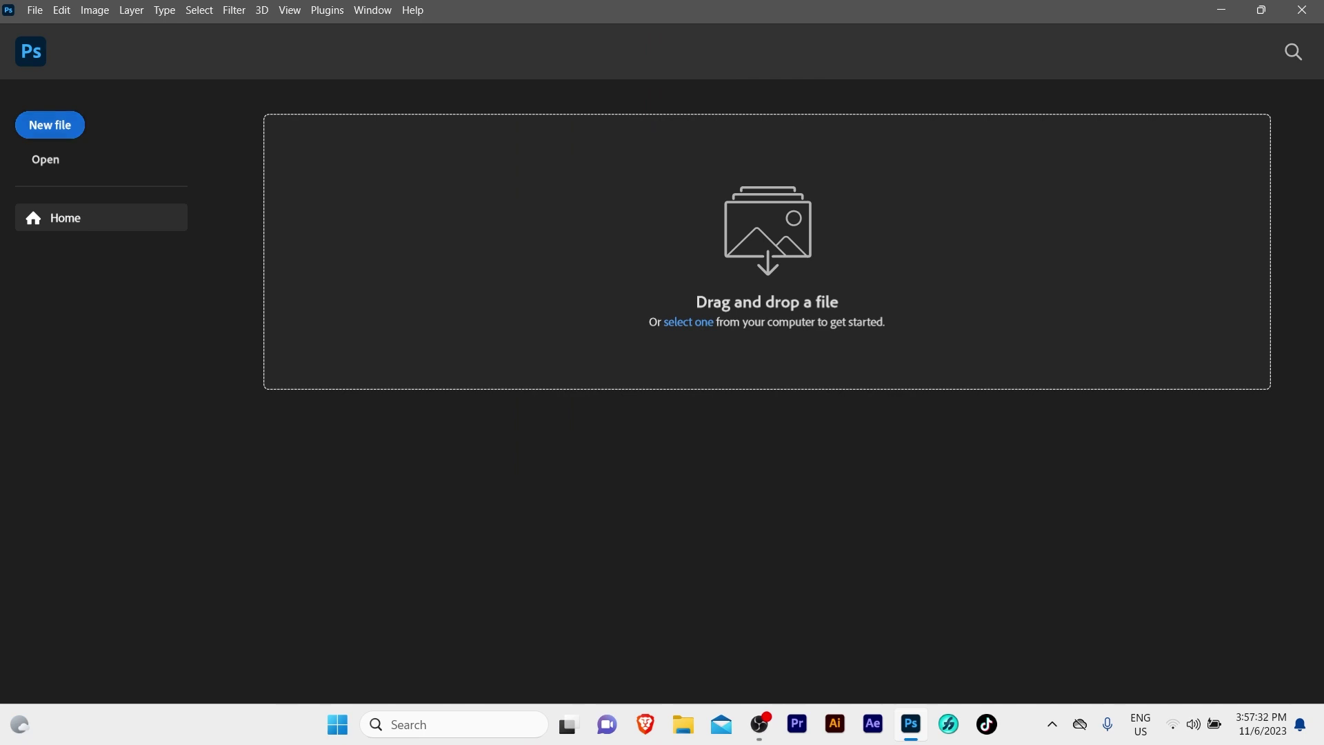
# Step: Bring up the New Document dialog from the Photoshop home screen with Ctrl+N
pyautogui.hotkey('ctrl', 'n')
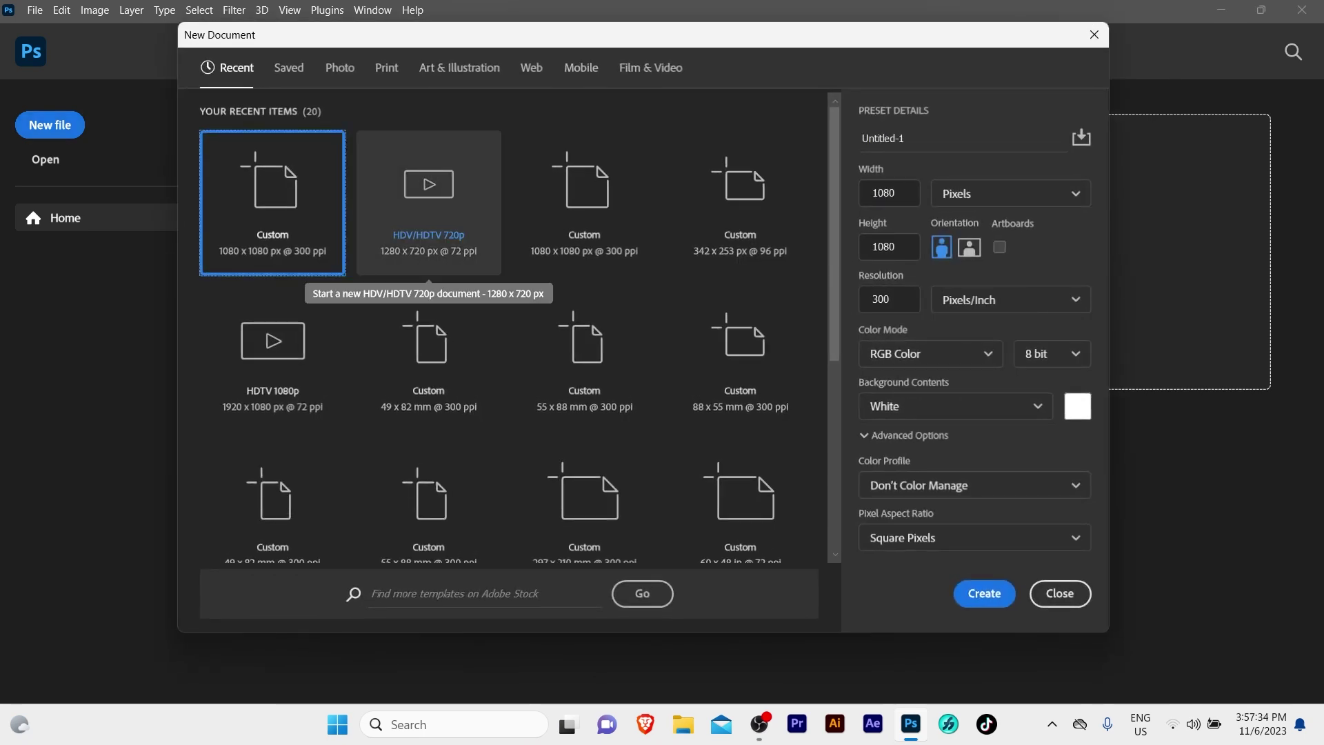
# Step: Create Untitled-1 at 1080 × 1080 px, 300 ppi, in RGB Color
pyautogui.click(1011, 193)
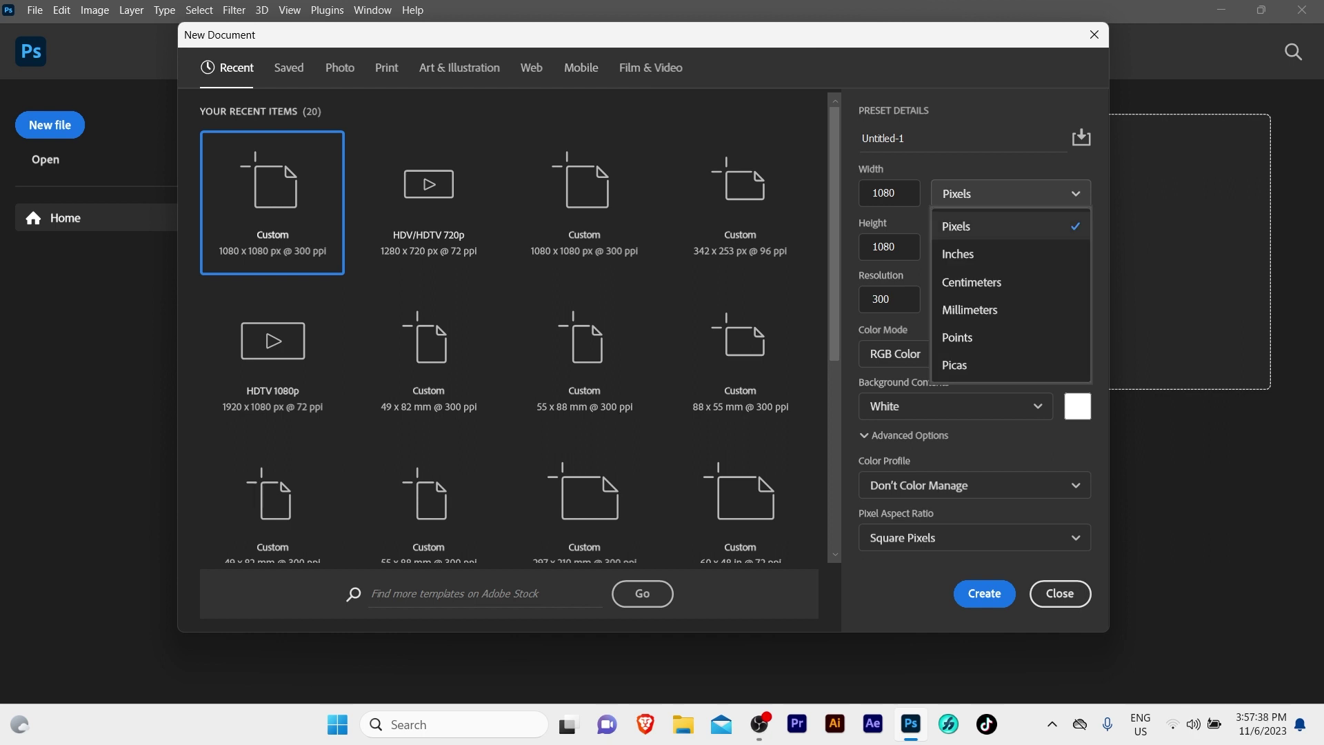
pyautogui.press('Escape')
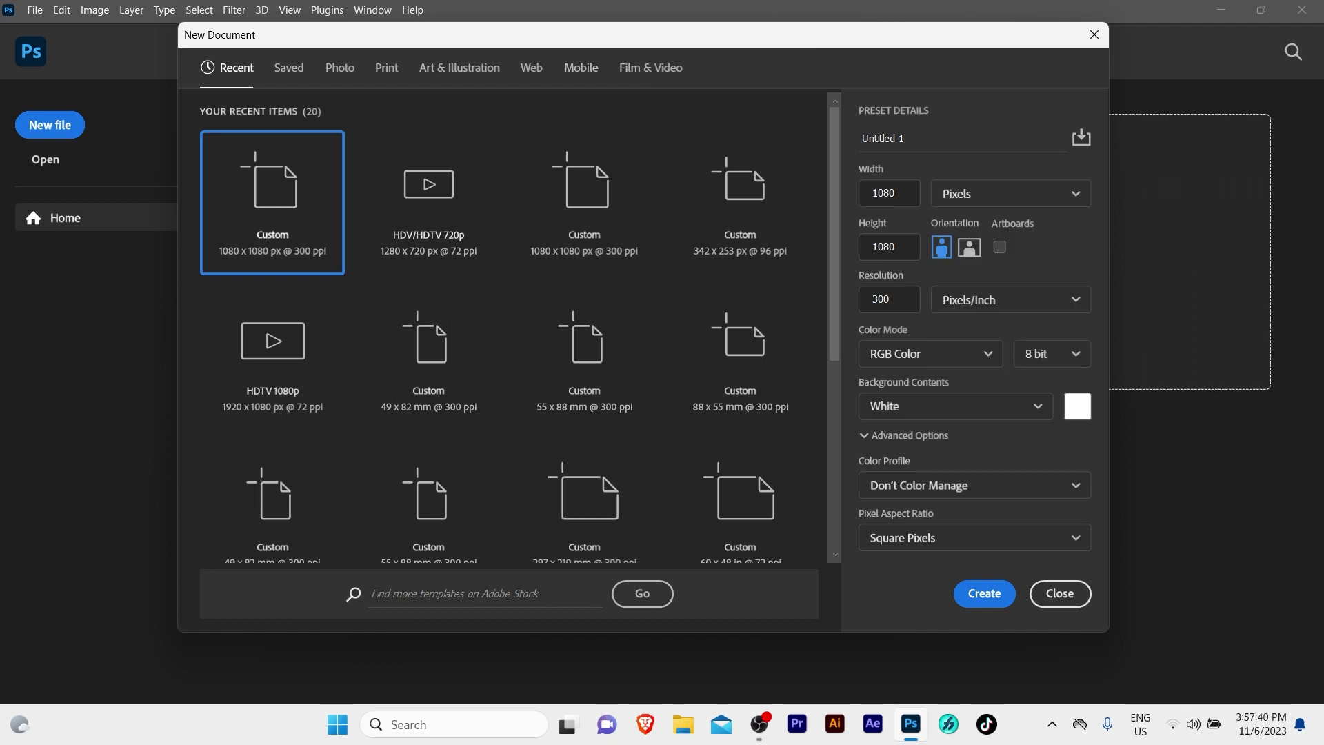
pyautogui.hotkey('shift', 'Tab')
pyautogui.press('Tab')
pyautogui.press('Tab')
pyautogui.write('72')
pyautogui.hotkey('ctrl', 'a')
pyautogui.write('300')
pyautogui.click(930, 353)
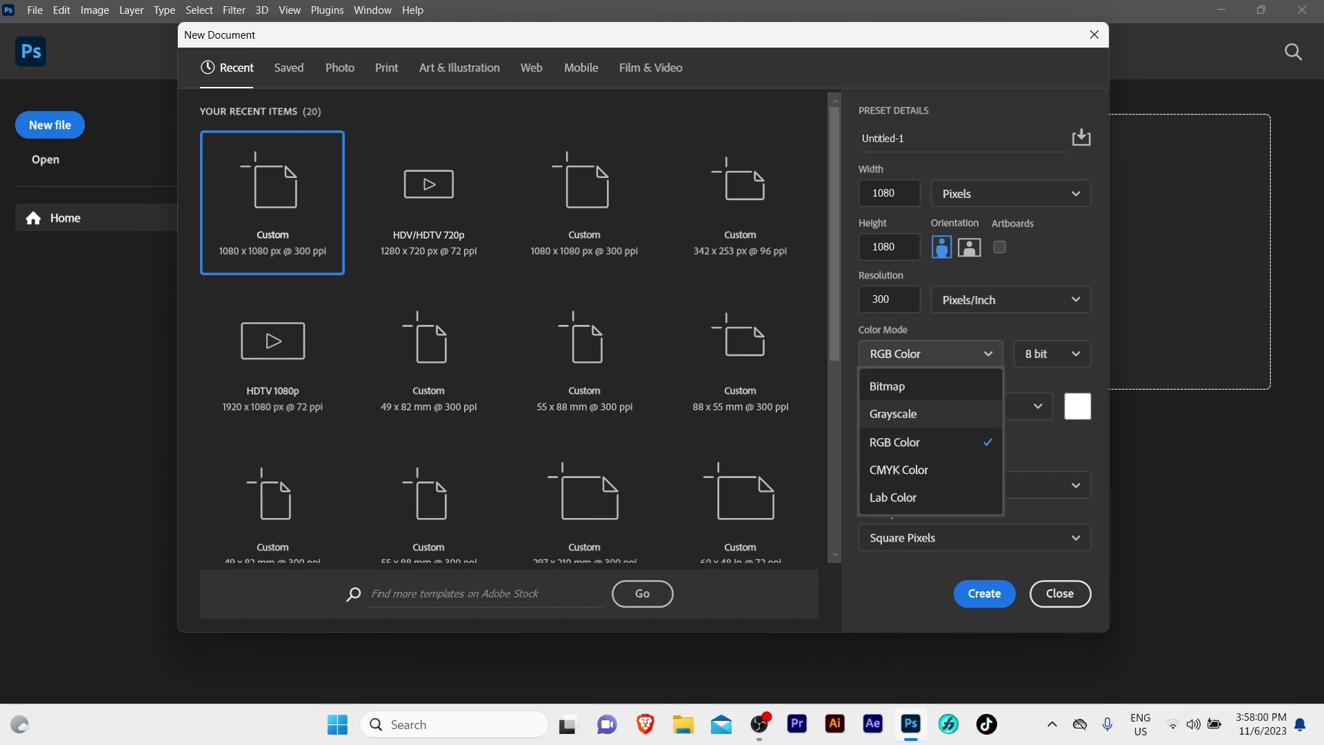
pyautogui.press('Down')
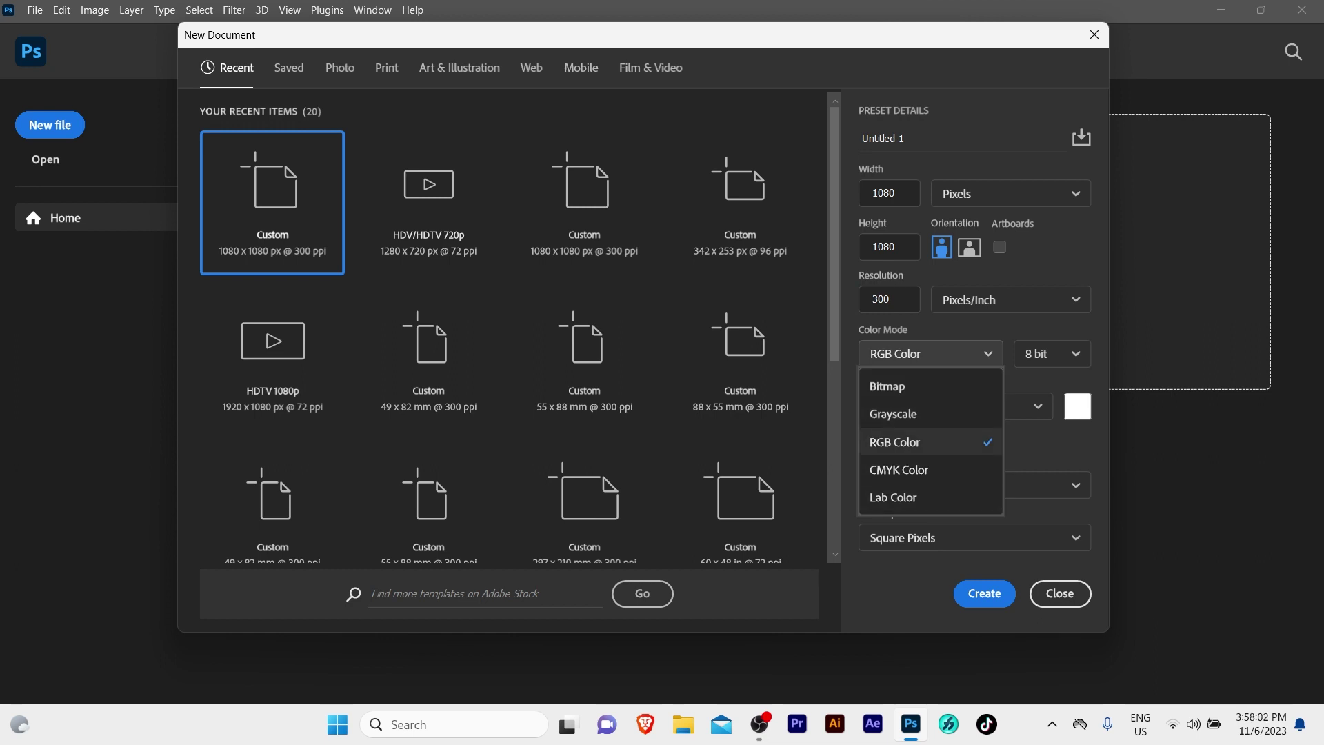
pyautogui.press('Return')
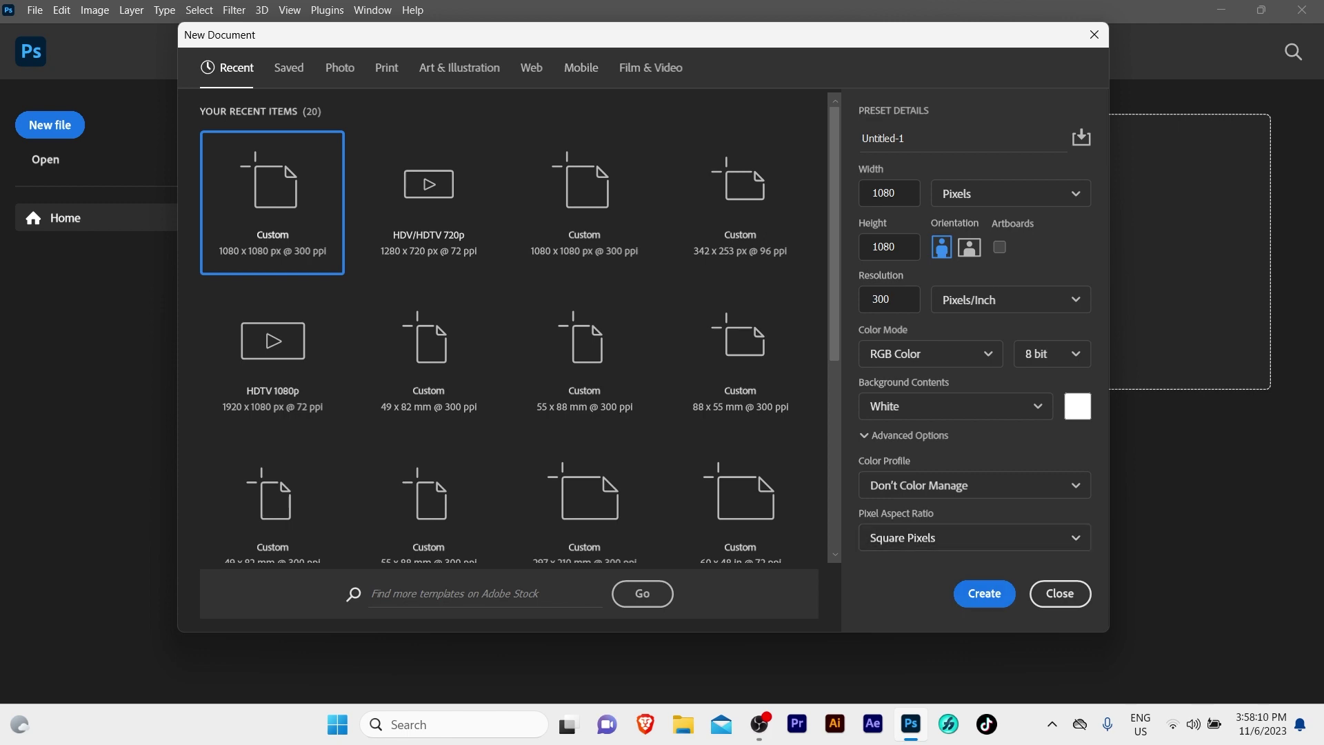
pyautogui.click(985, 593)
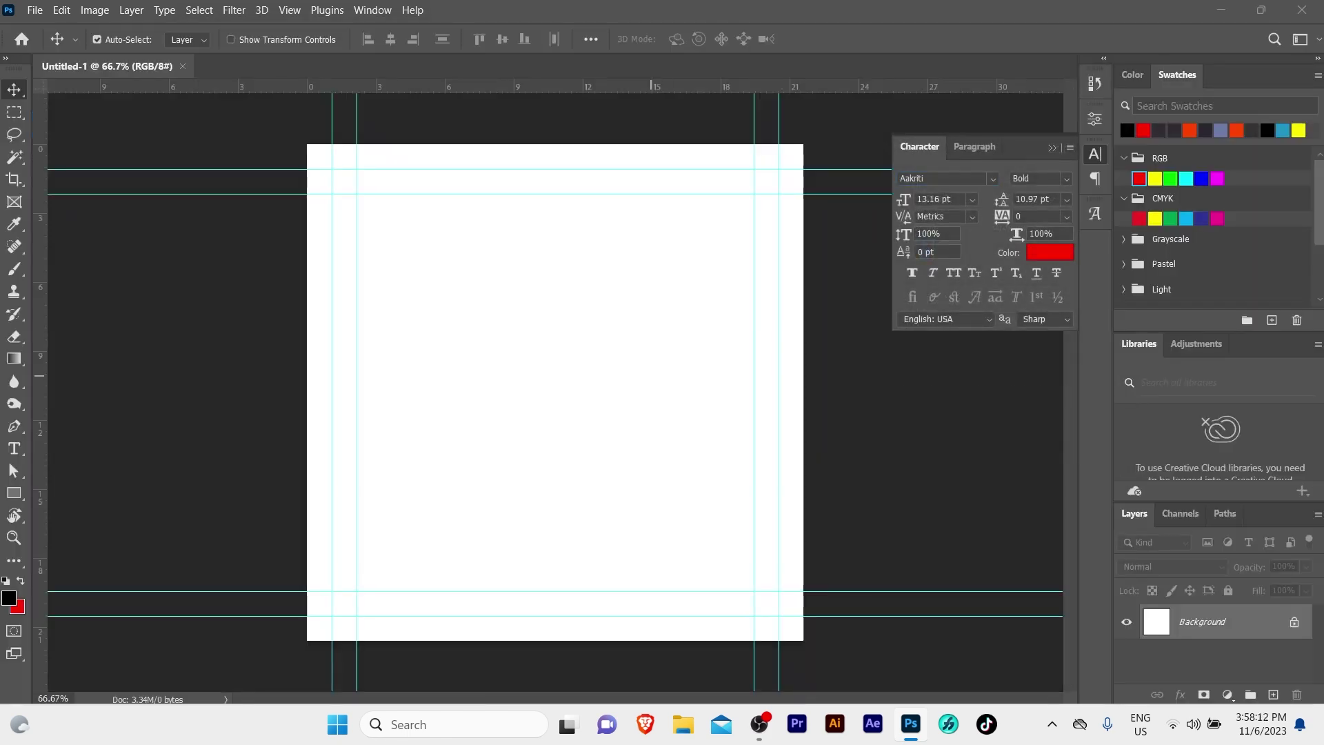
# Step: Hide the canvas guides and minimise Photoshop to show the desktop
pyautogui.hotkey('ctrl', ';')
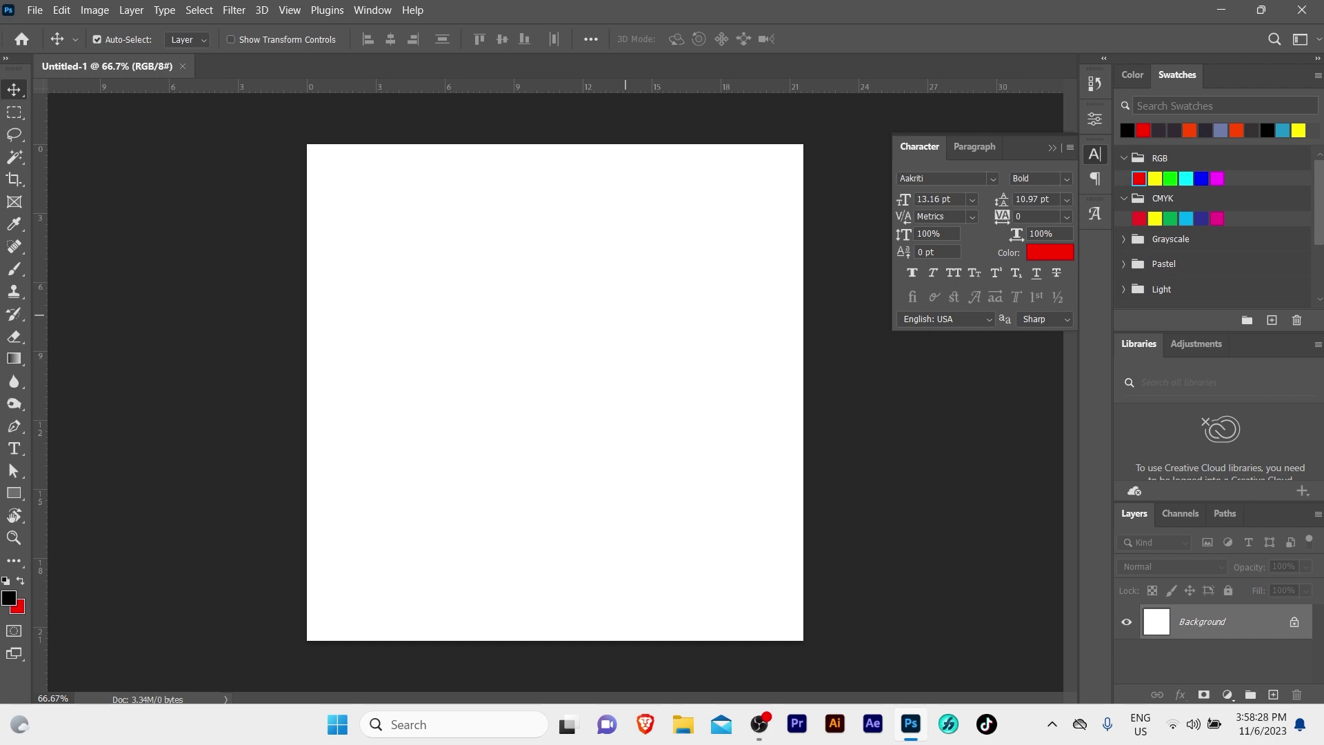
pyautogui.click(1221, 9)
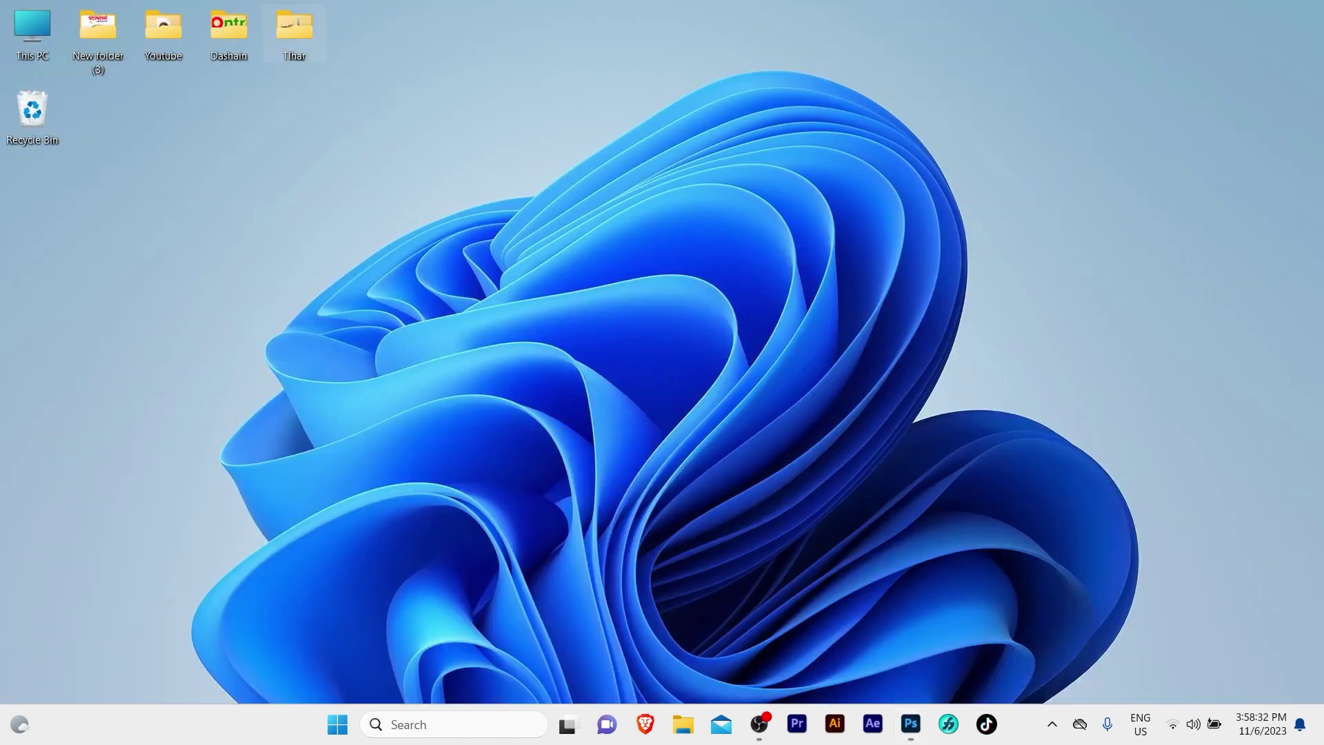
pyautogui.doubleClick(294, 31)
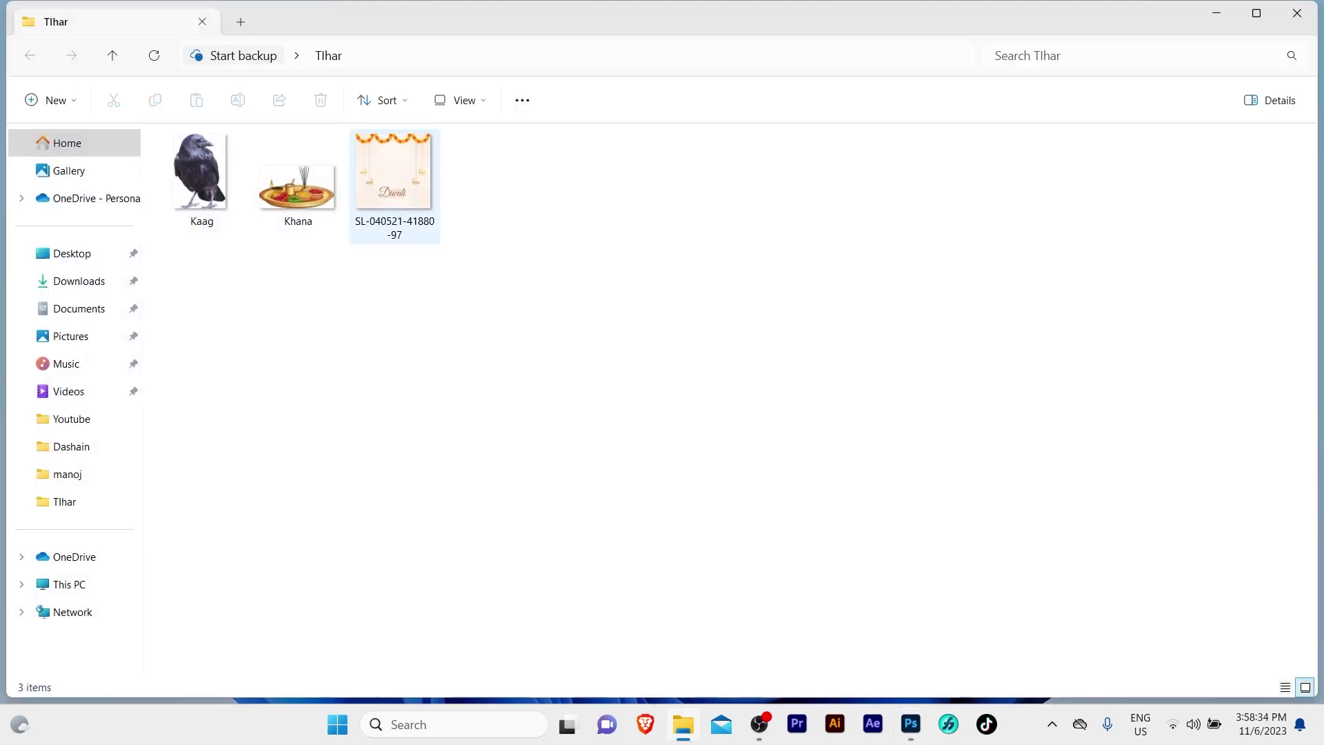
pyautogui.moveTo(393, 176); pyautogui.dragTo(410, 199)
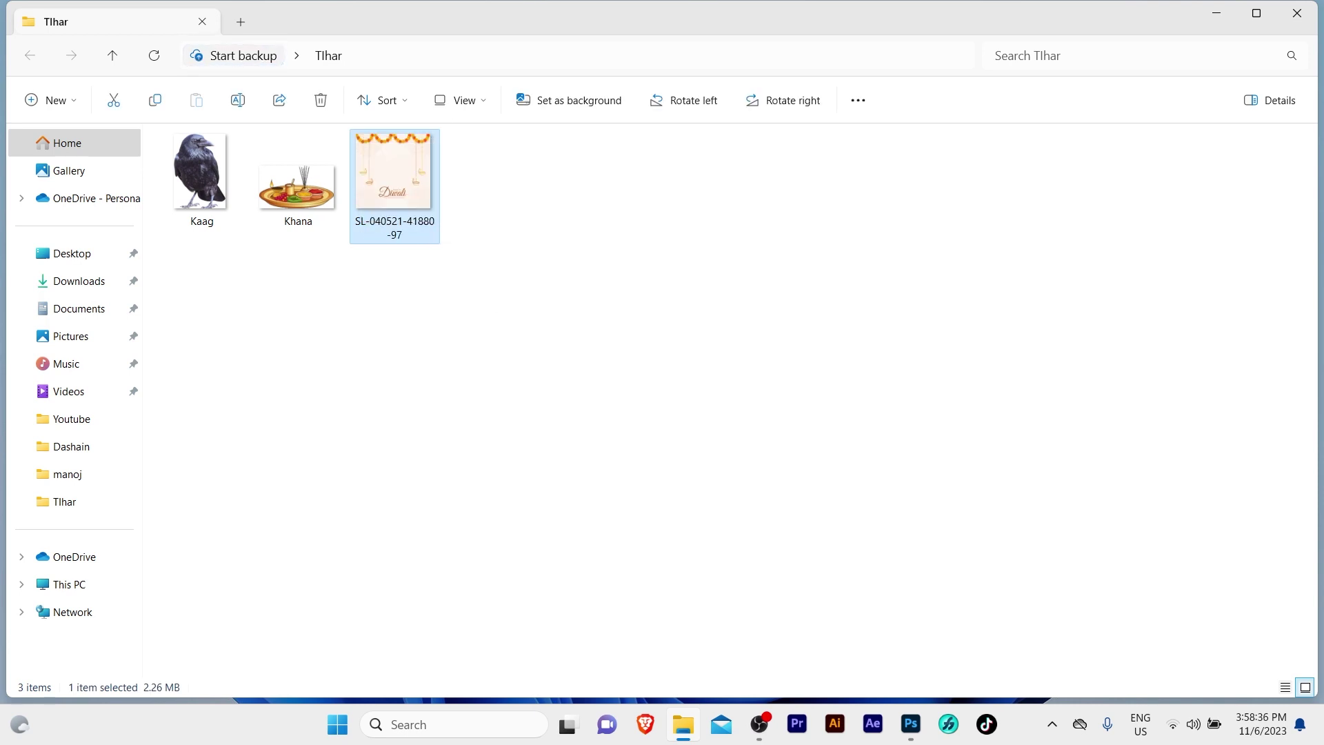
pyautogui.moveTo(393, 175); pyautogui.dragTo(891, 590)
pyautogui.moveTo(393, 172); pyautogui.dragTo(817, 491)
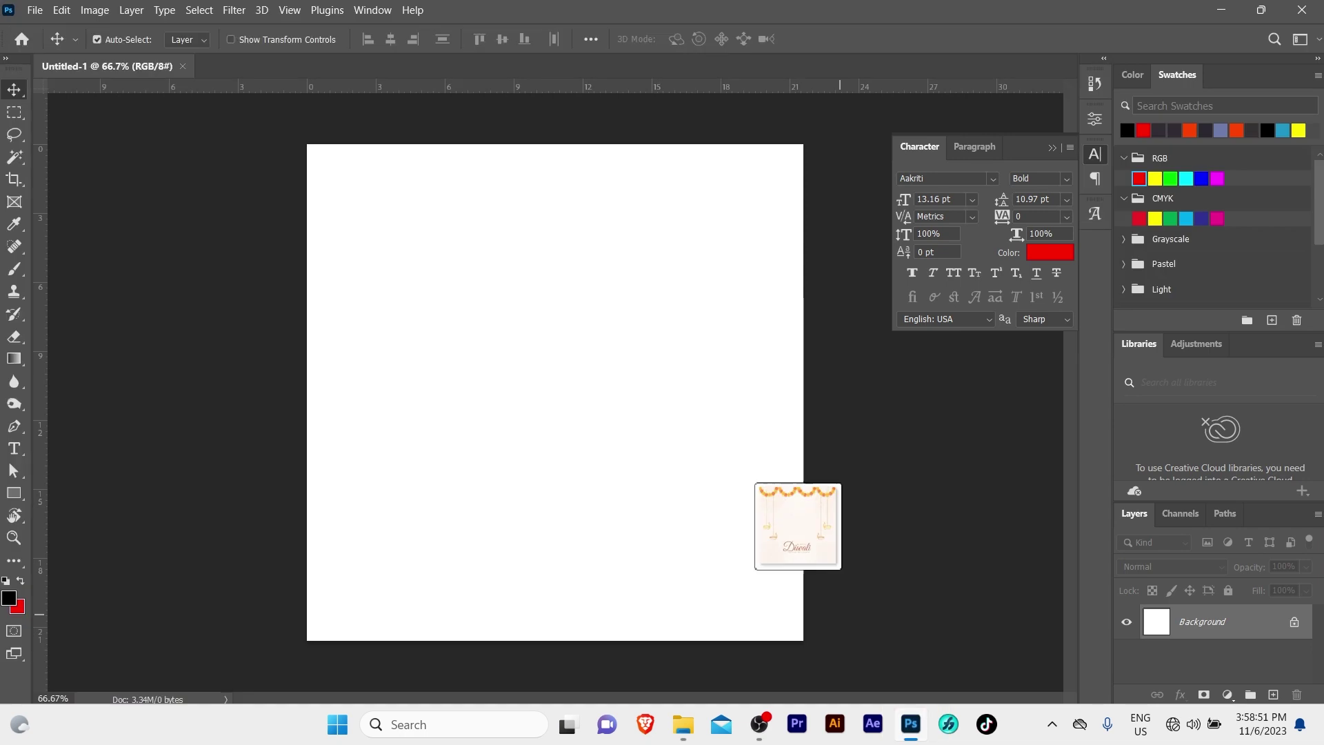
pyautogui.moveTo(861, 534); pyautogui.dragTo(698, 449)
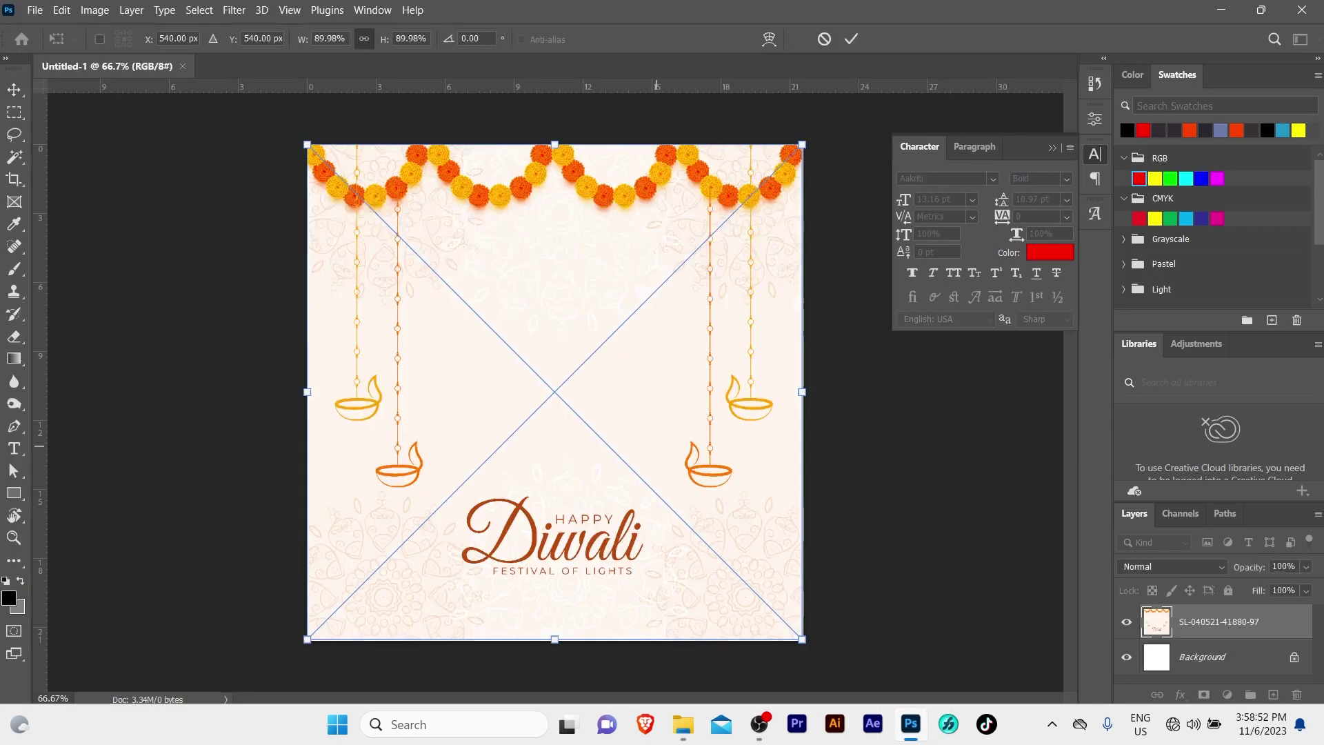
# Step: Commit the placed Diwali image and zoom in and out to inspect it
pyautogui.press('Return')
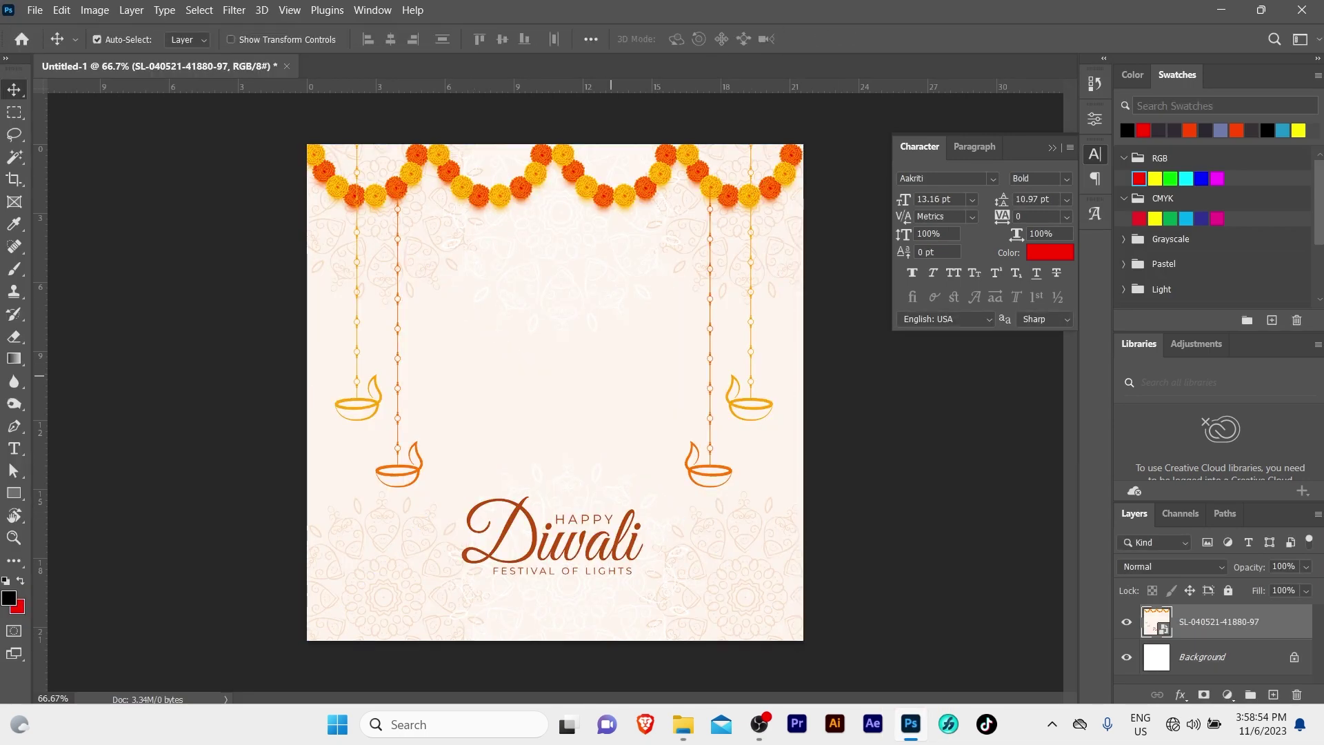
pyautogui.press('z')
pyautogui.click(611, 524)
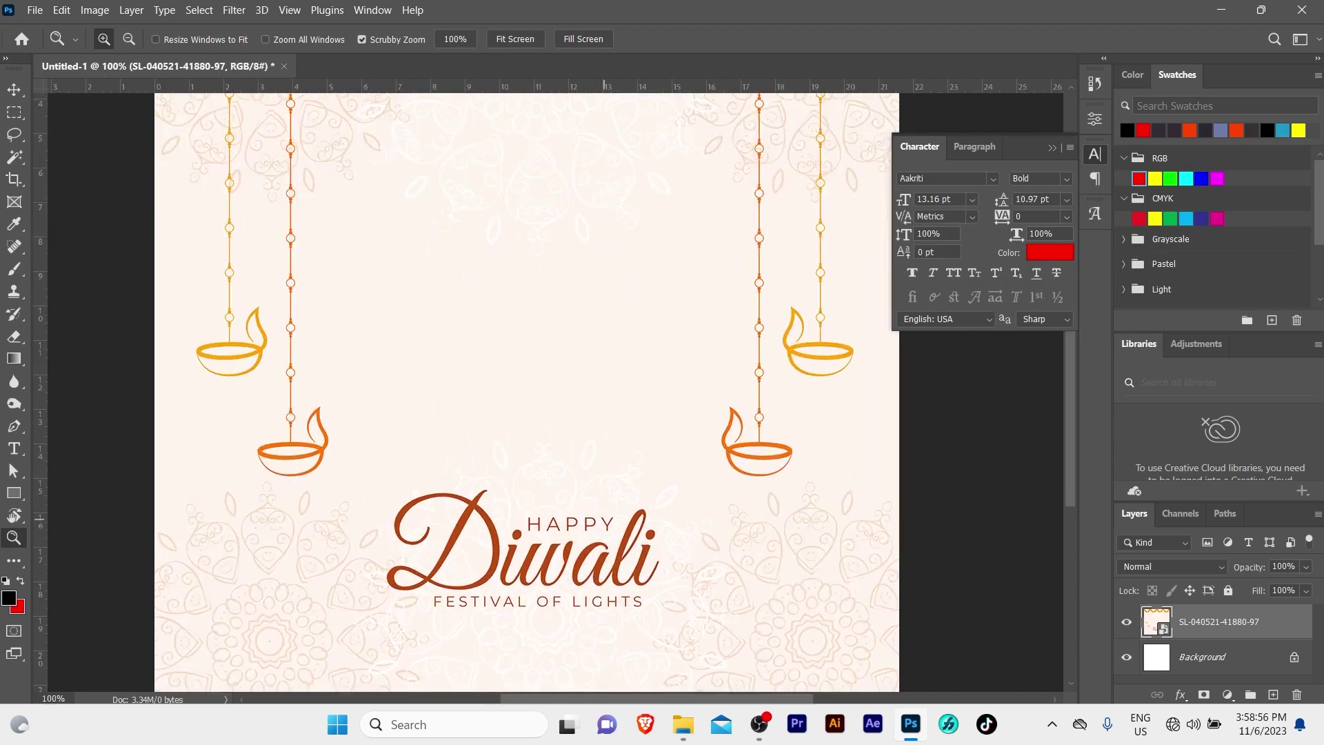
pyautogui.scroll(-2, 610, 524)
pyautogui.press('v')
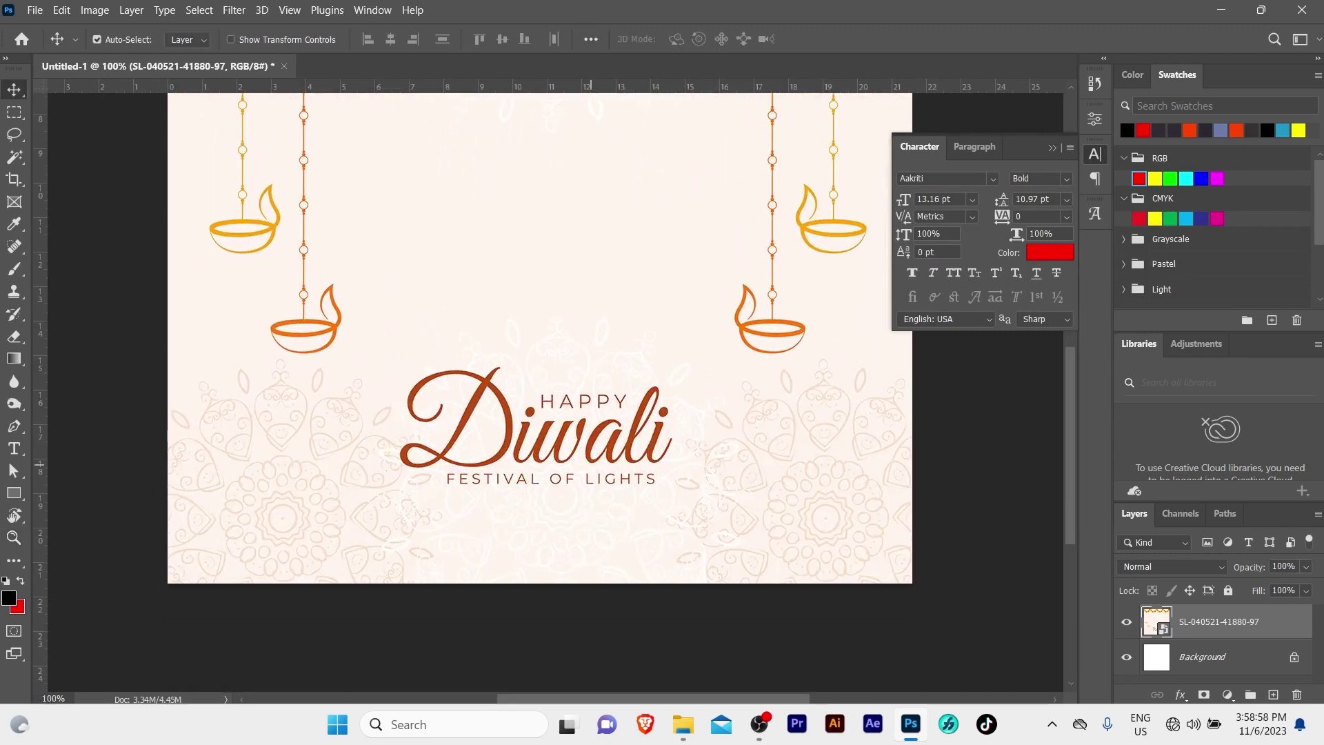
pyautogui.press('z')
pyautogui.hotkey('ctrl', '-')
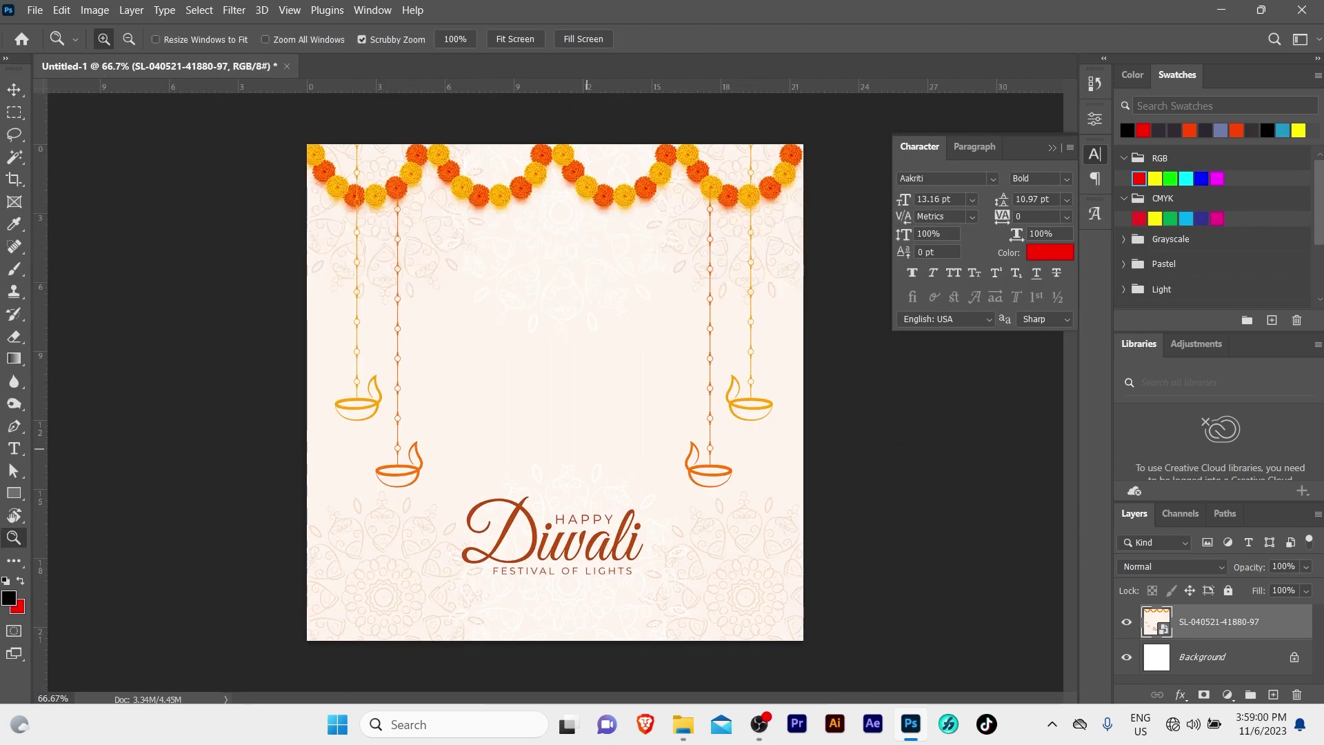
pyautogui.press('v')
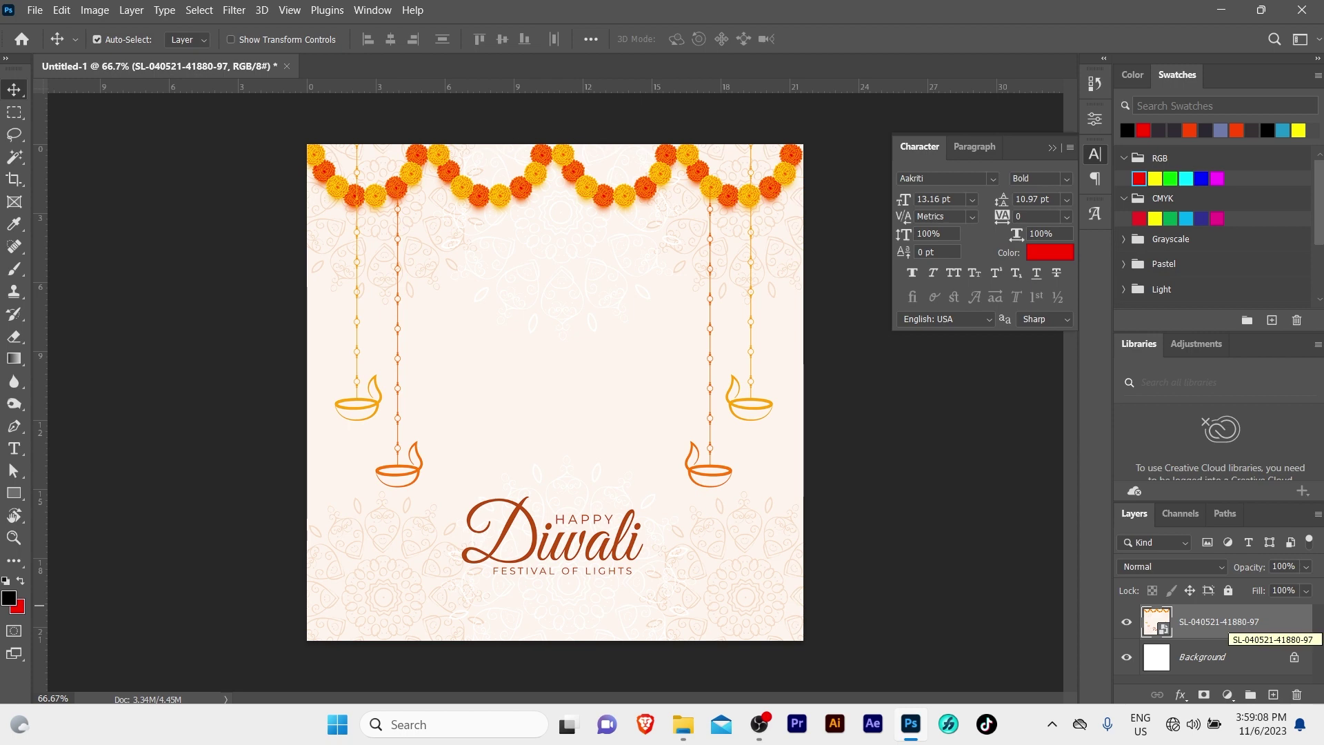
# Step: Rasterize the Diwali image layer and zoom to 200% on the lettering
pyautogui.rightClick(1224, 624)
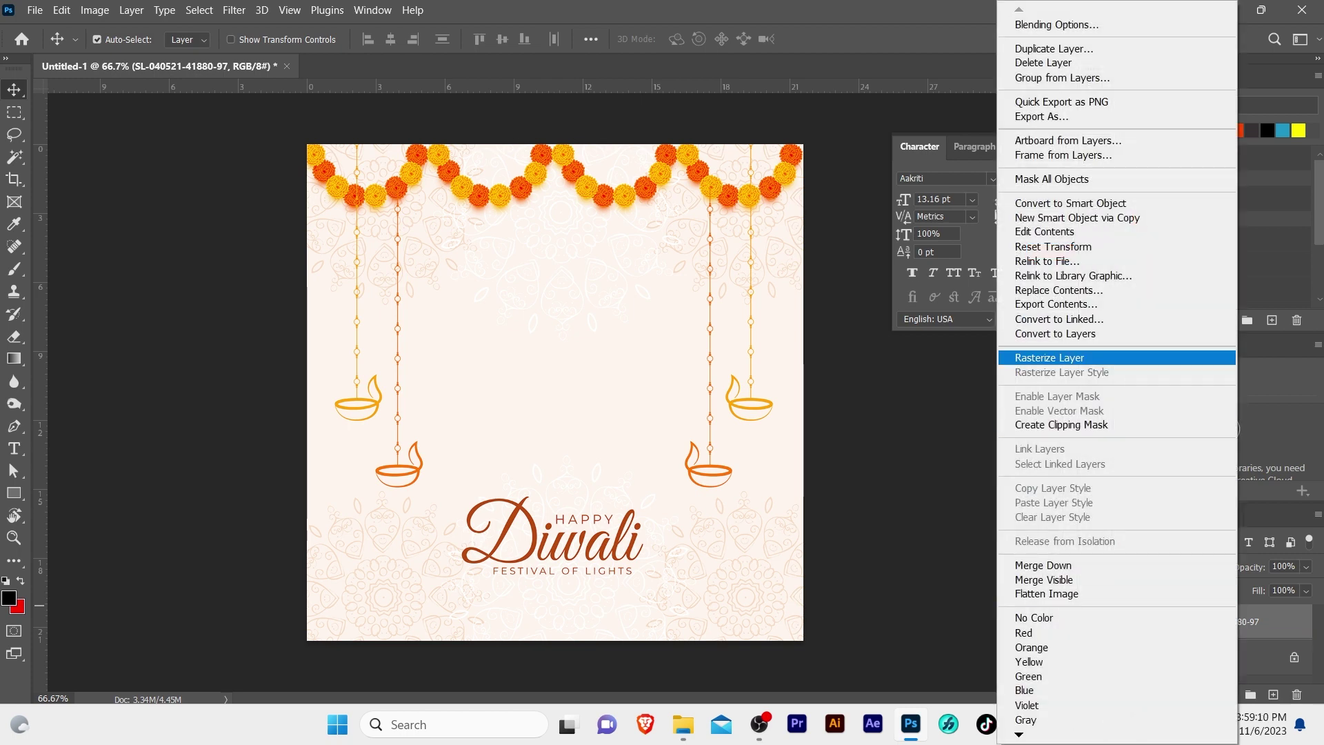
pyautogui.click(1050, 357)
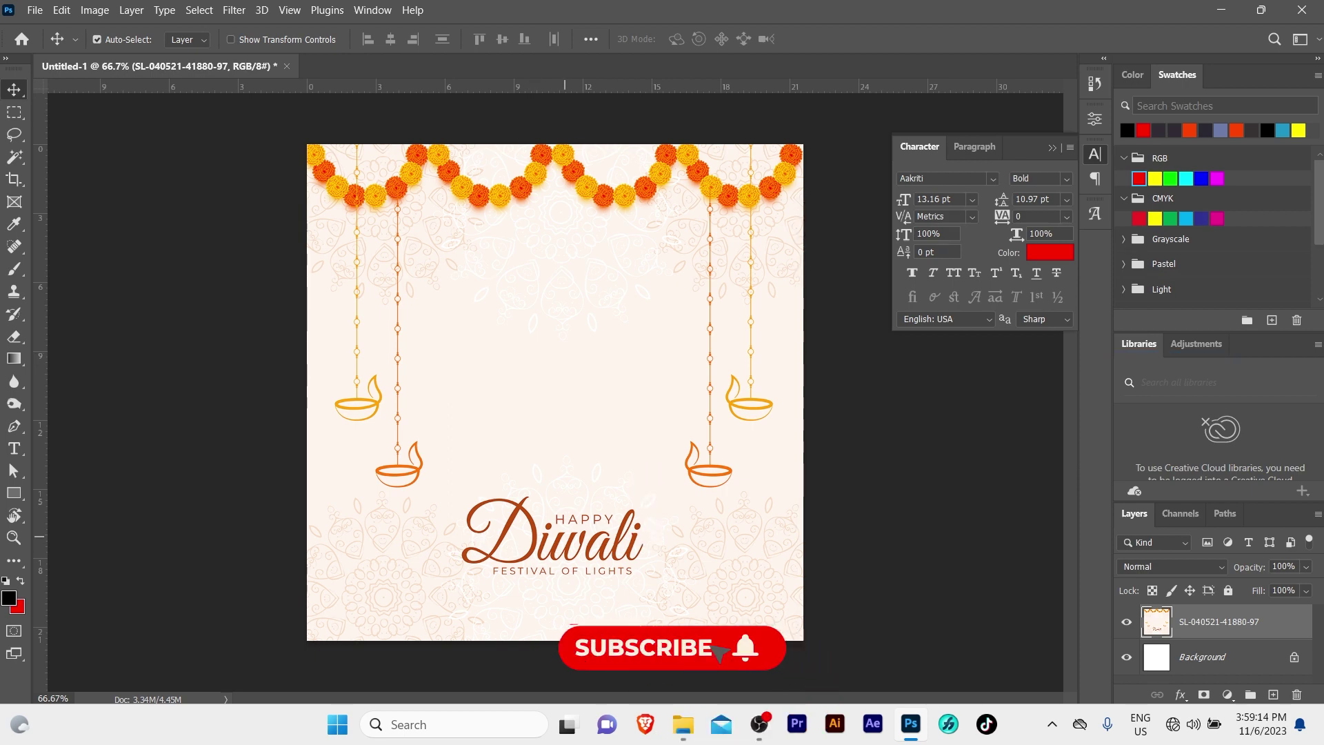
pyautogui.press('z')
pyautogui.hotkey('ctrl', '+')
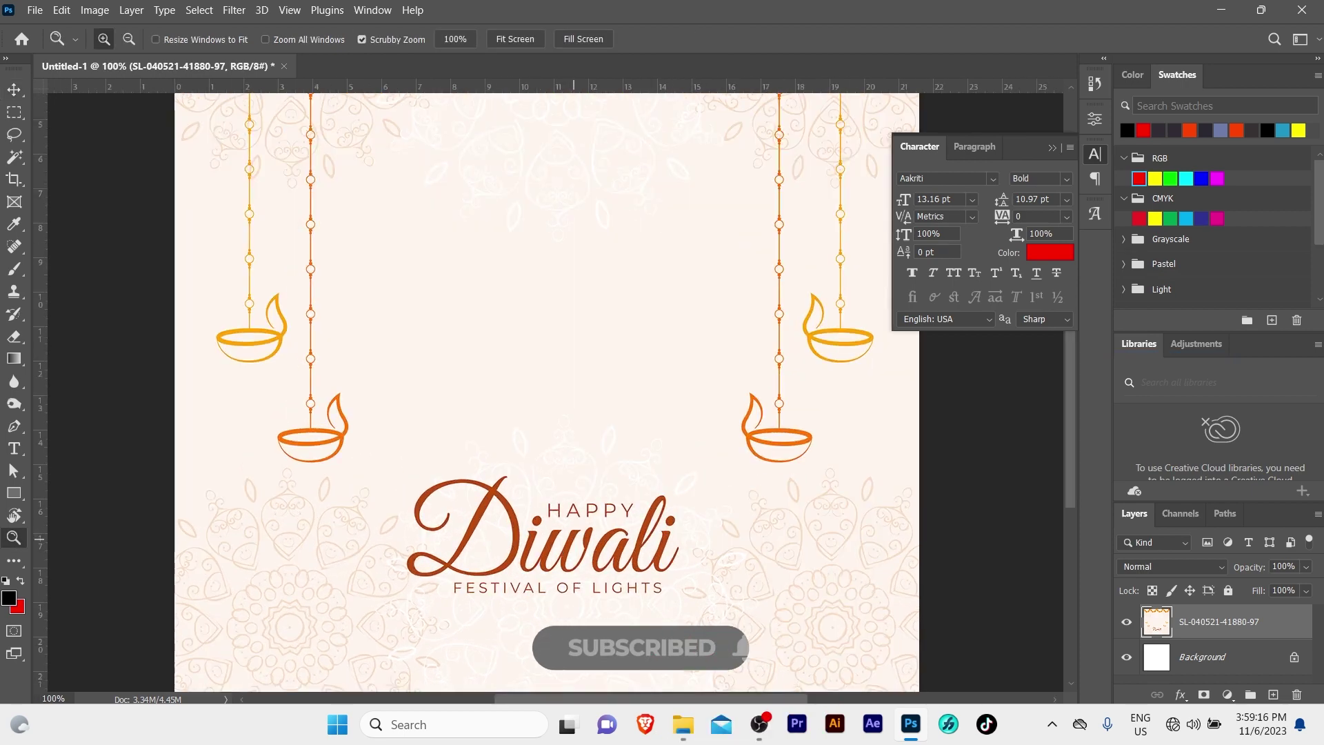
pyautogui.hotkey('ctrl', '+')
pyautogui.press('v')
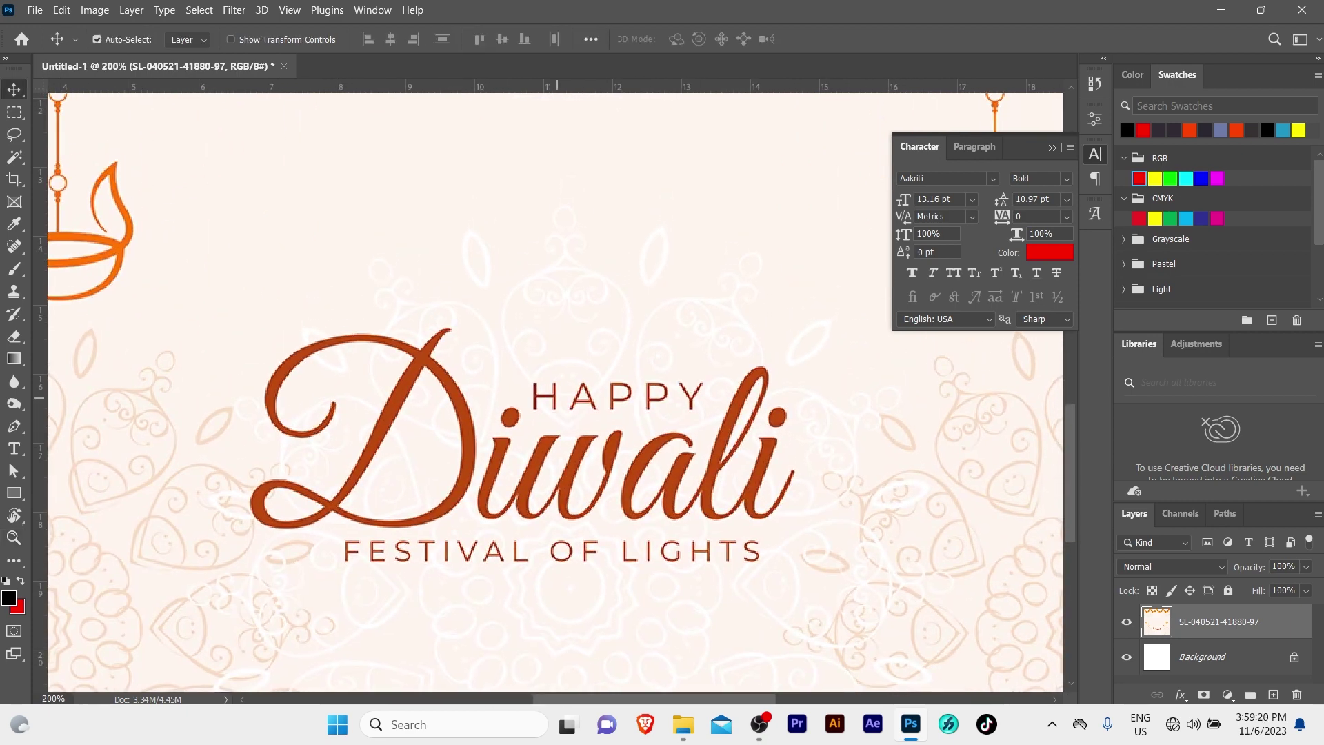
# Step: Marquee-select the HAPPY Diwali FESTIVAL OF LIGHTS lettering and erase it with Content-Aware fill
pyautogui.press('m')
pyautogui.moveTo(238, 306)
pyautogui.mouseDown()
pyautogui.moveTo(336, 379)
pyautogui.moveTo(805, 573)
pyautogui.mouseUp()
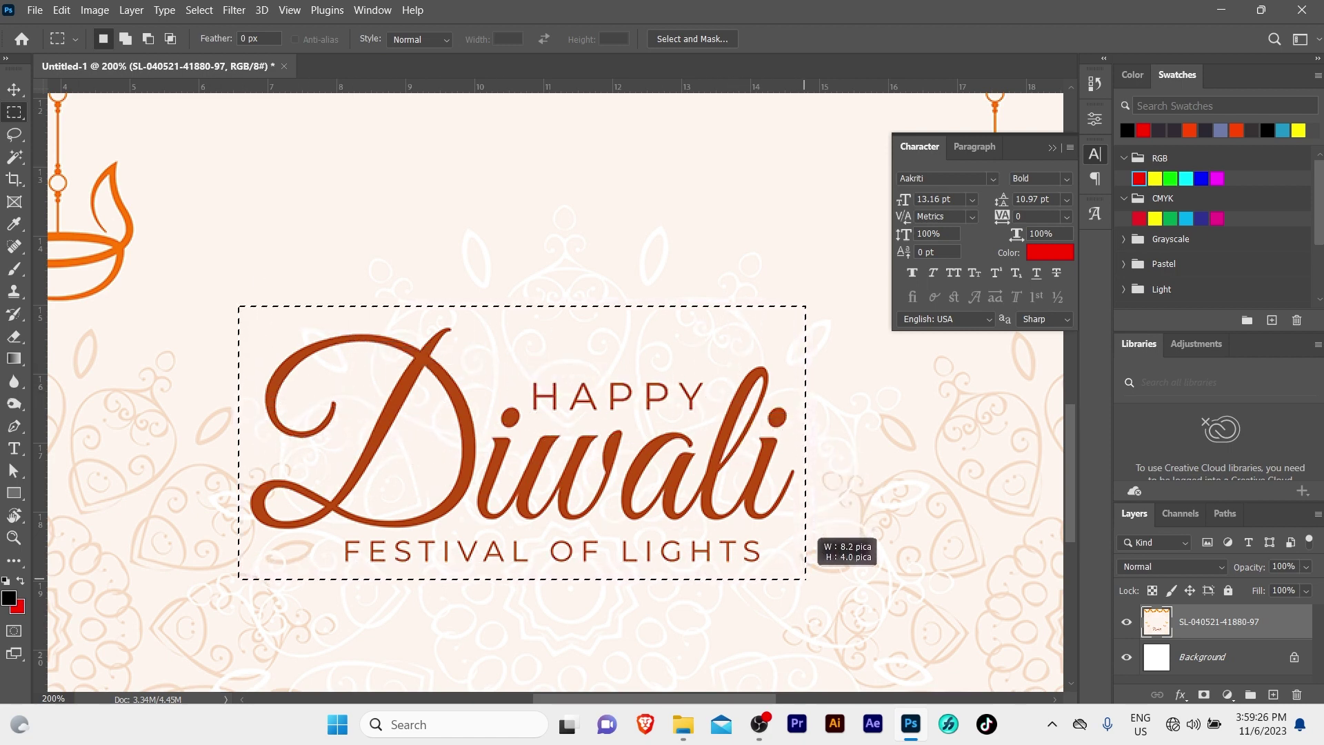
pyautogui.moveTo(804, 574); pyautogui.dragTo(806, 580)
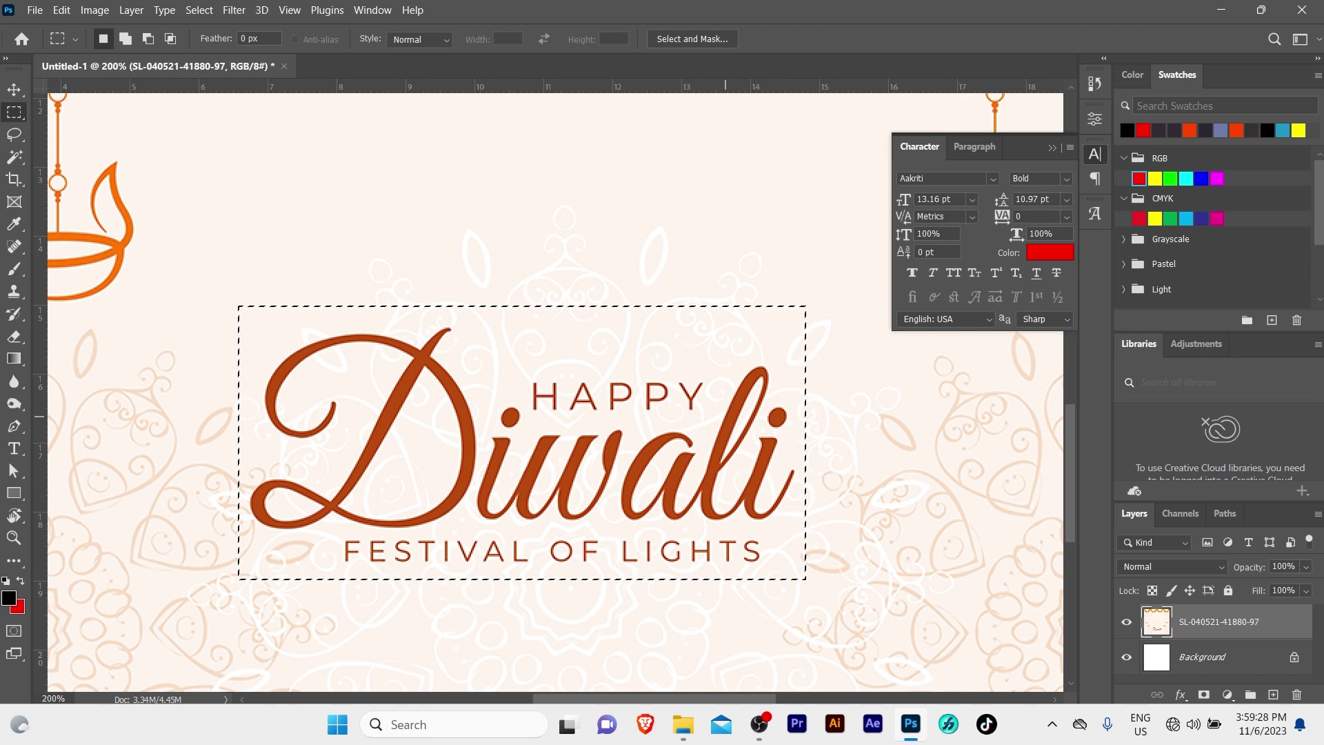
pyautogui.rightClick(725, 417)
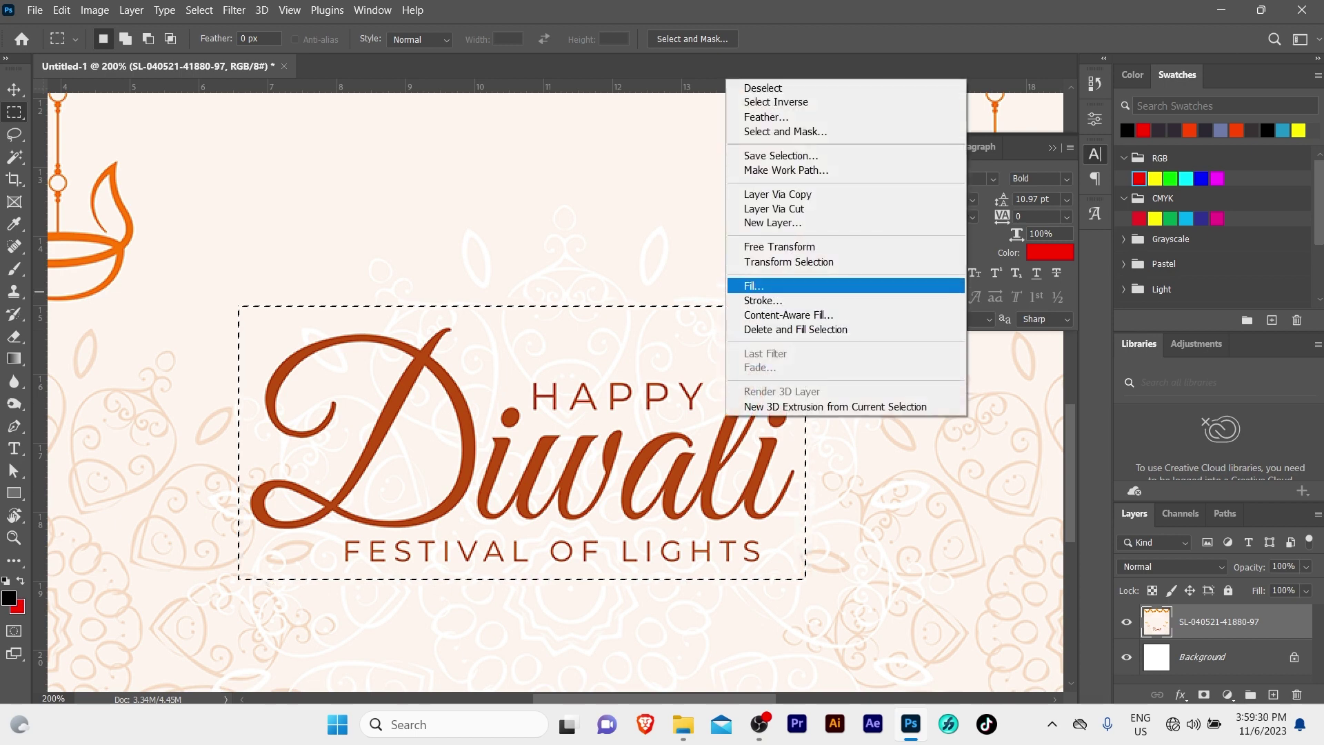
pyautogui.click(753, 285)
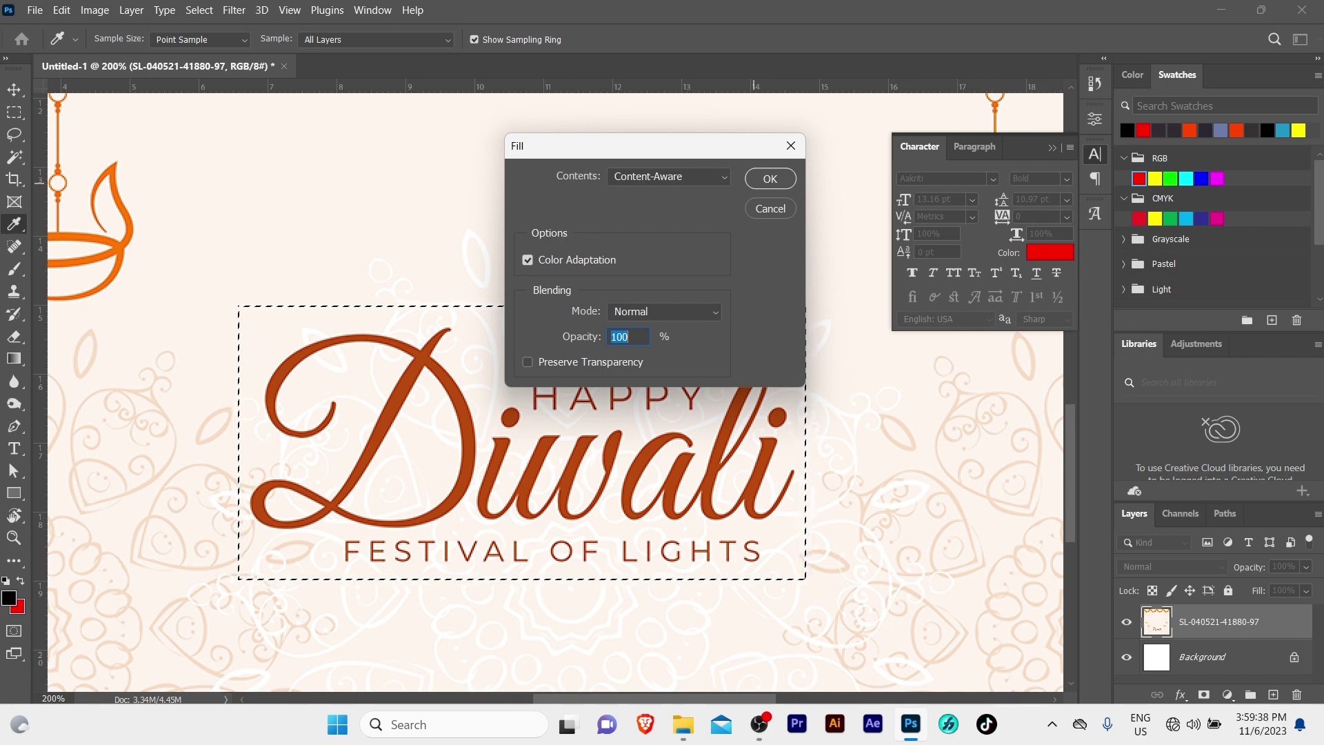
pyautogui.click(768, 178)
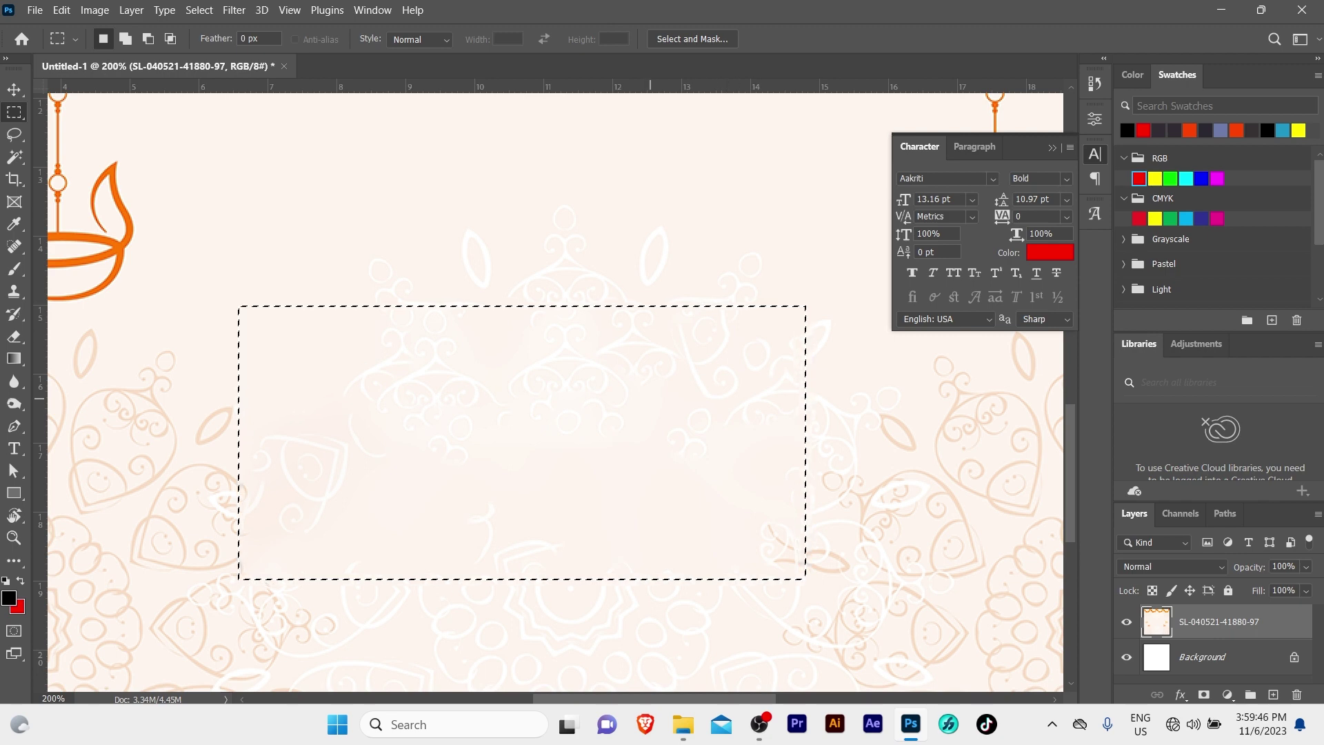
# Step: Deselect and zoom out to view the whole cleaned card
pyautogui.hotkey('ctrl', 'd')
pyautogui.press('z')
pyautogui.hotkey('ctrl', '-')
pyautogui.hotkey('ctrl', '-')
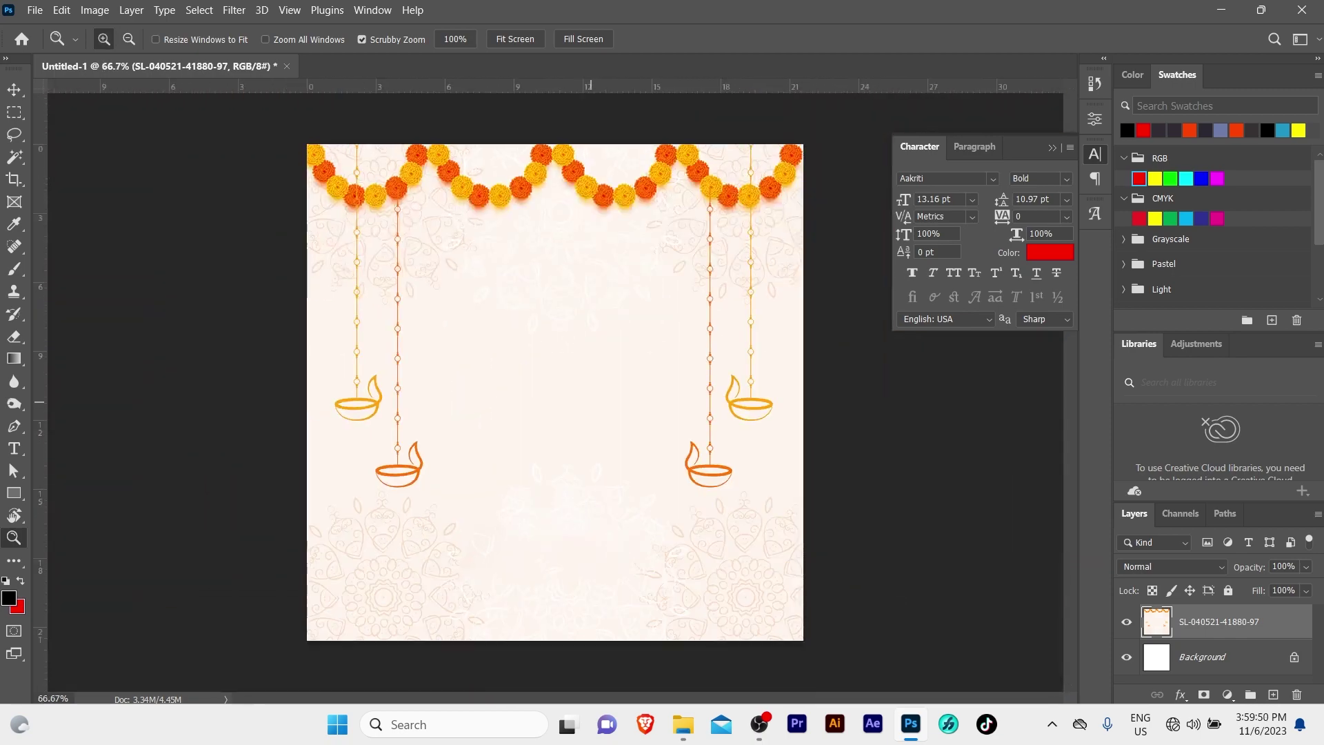
pyautogui.press('v')
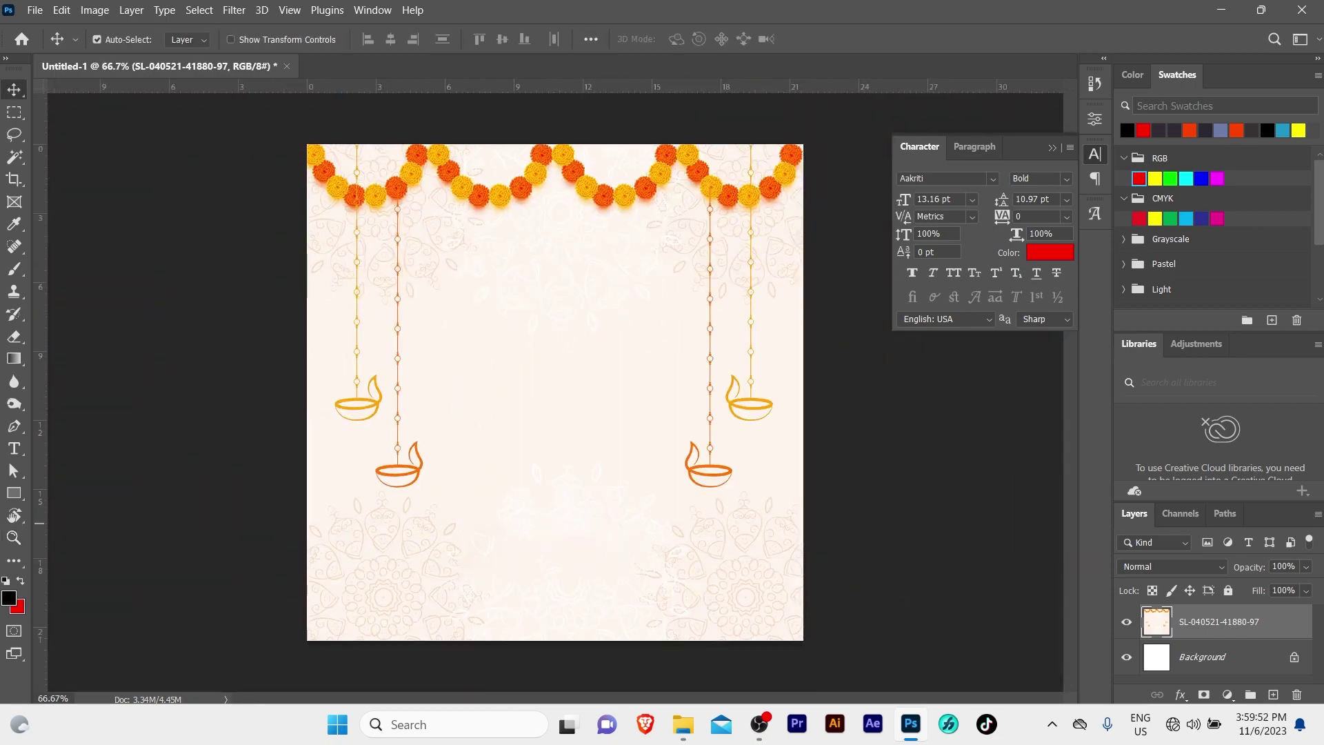
# Step: Convert the background artwork layer to a smart object and lock it
pyautogui.rightClick(1241, 621)
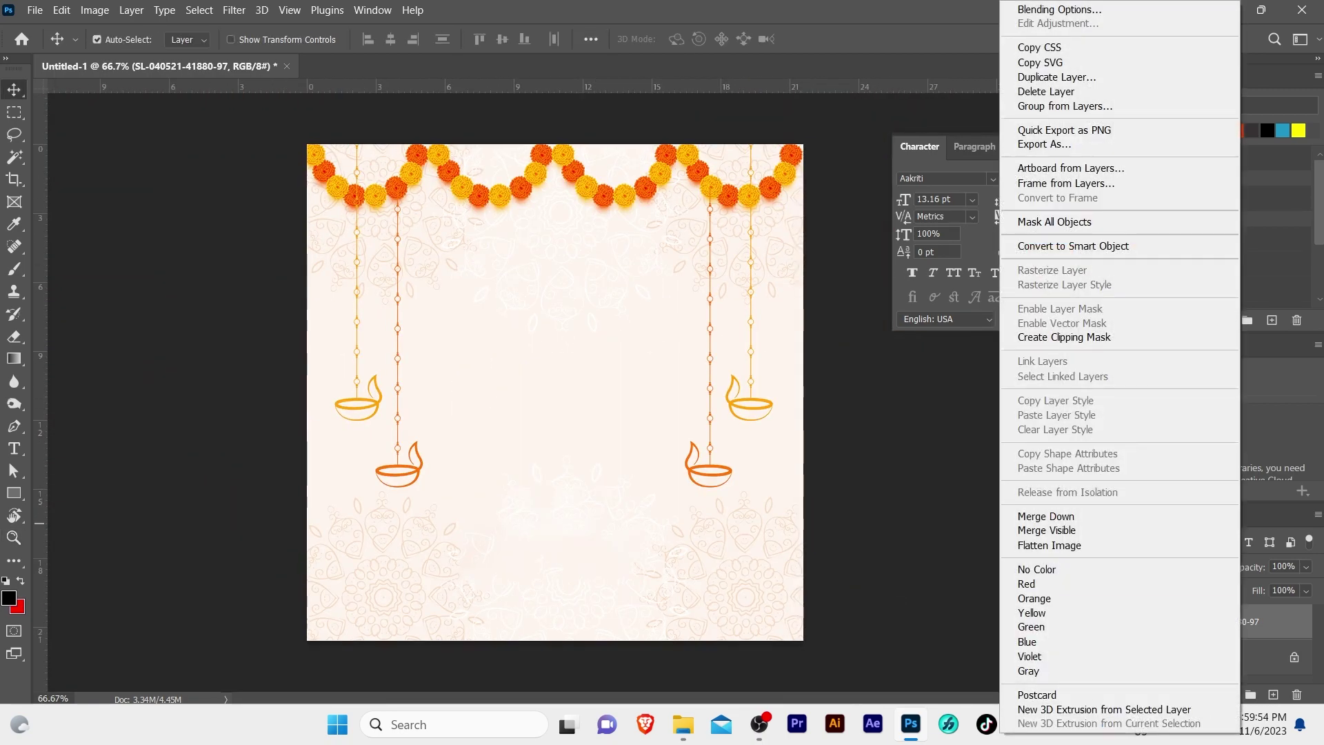
pyautogui.click(1073, 246)
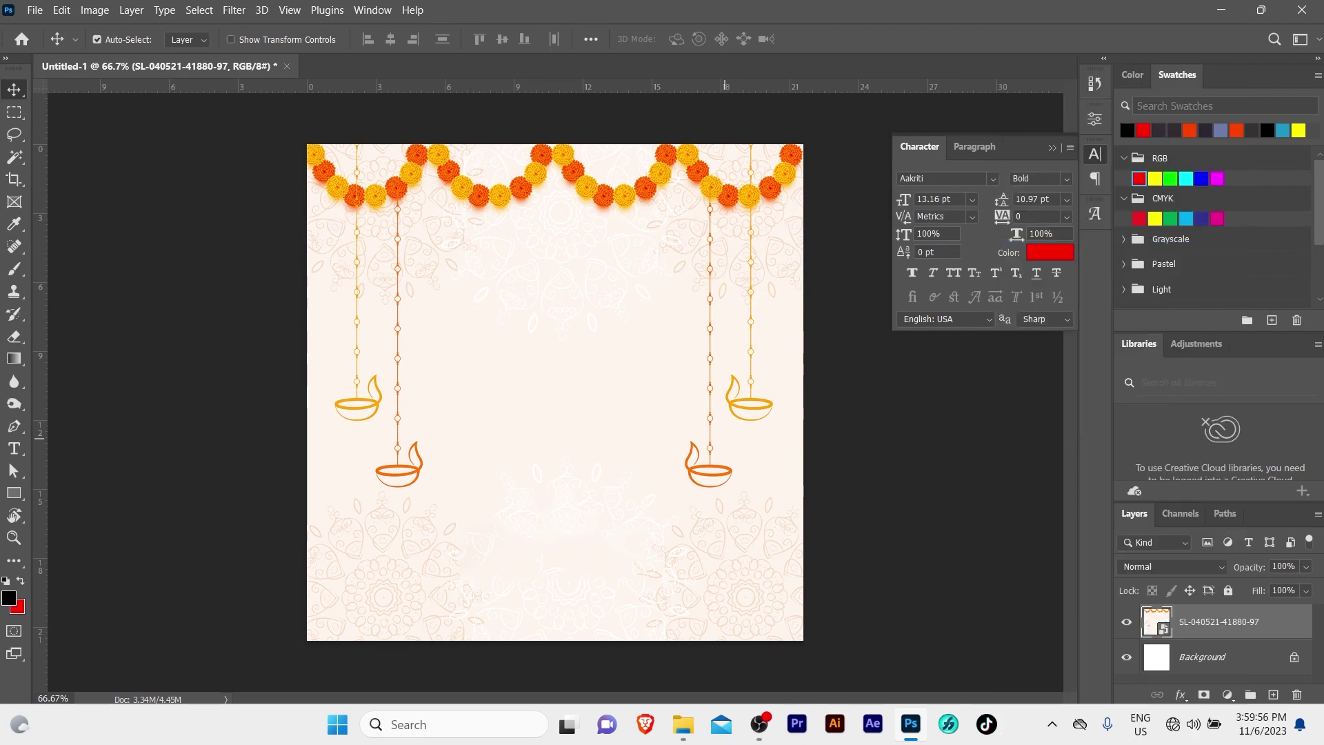
pyautogui.click(1229, 590)
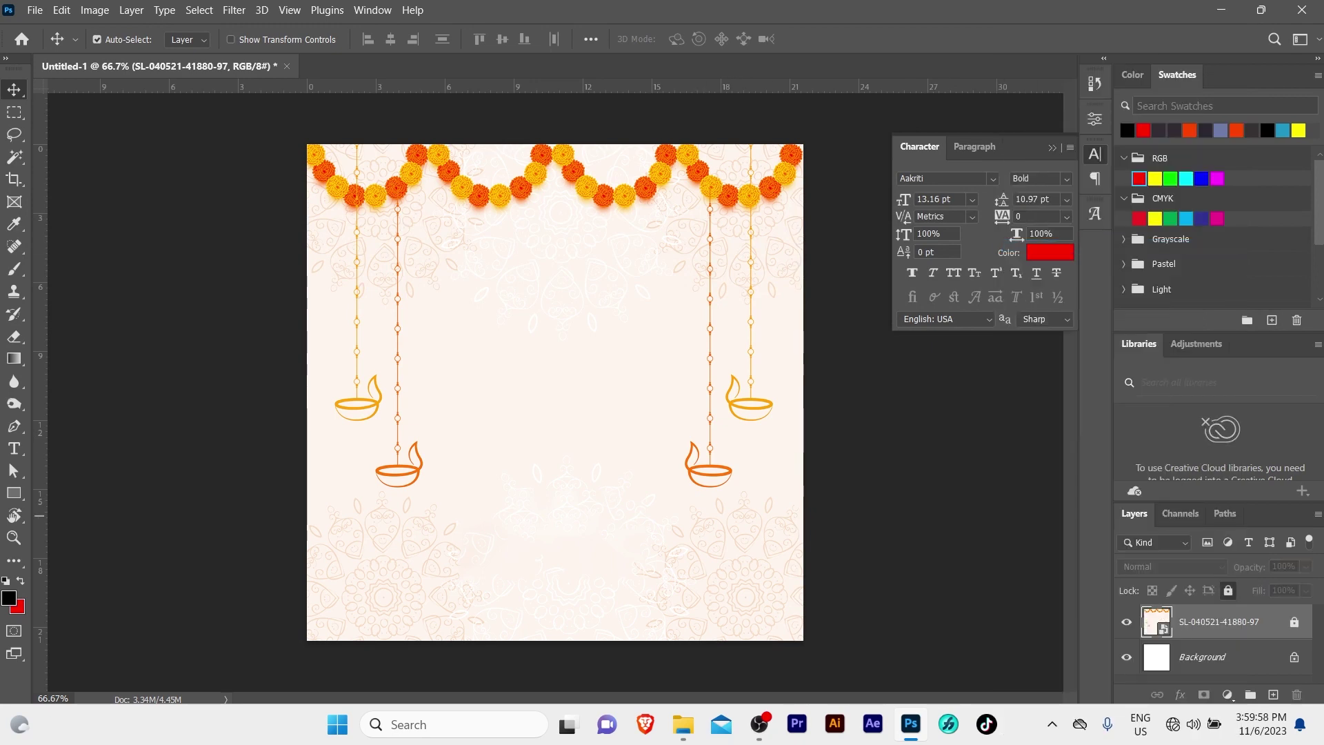
pyautogui.click(718, 402)
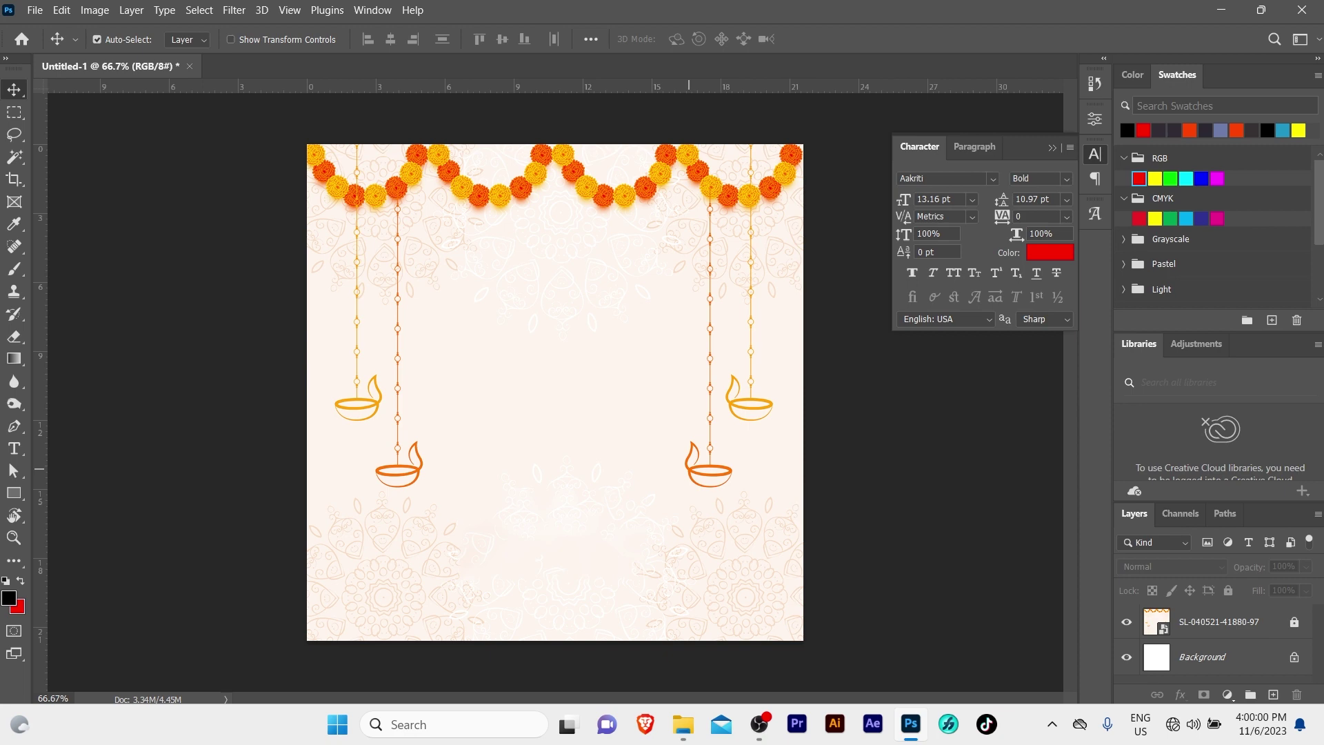
# Step: Zoom the card view to 100%
pyautogui.press('z')
pyautogui.click(578, 491)
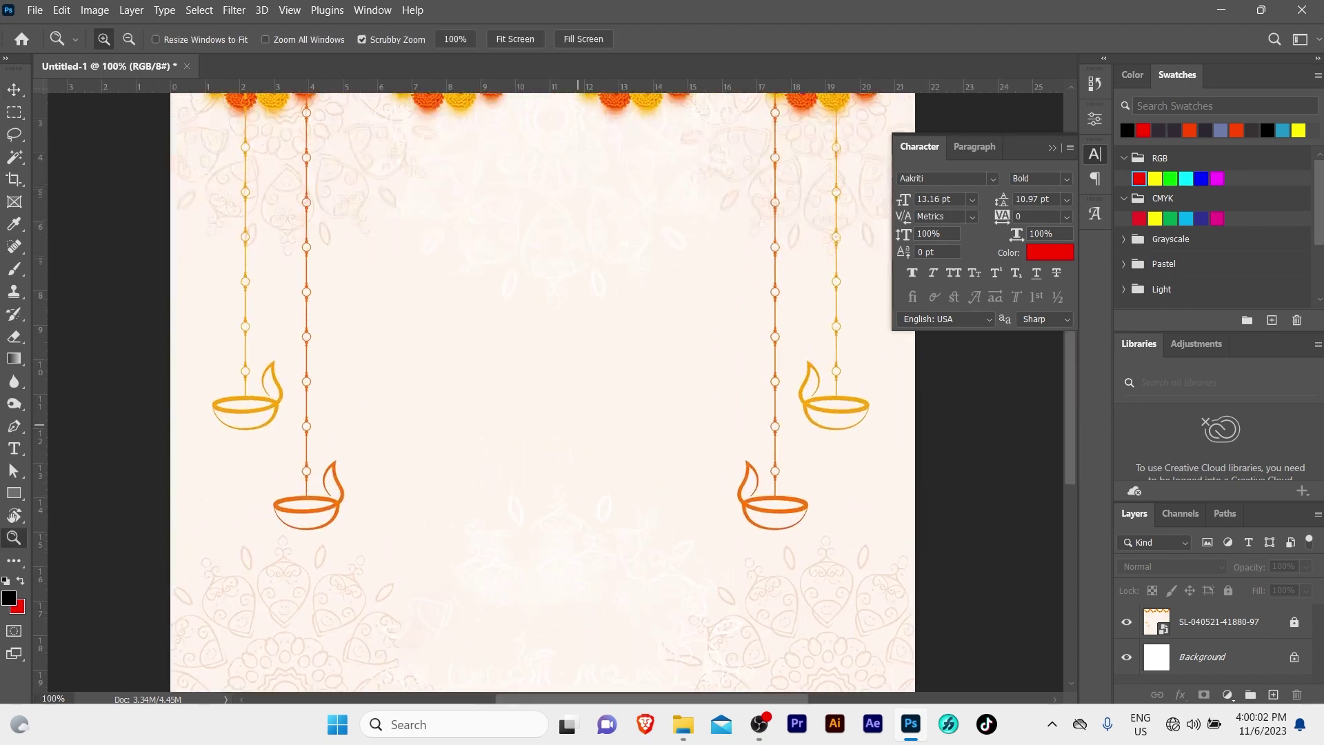
pyautogui.scroll(3, 579, 491)
pyautogui.scroll(2, 579, 491)
pyautogui.press('v')
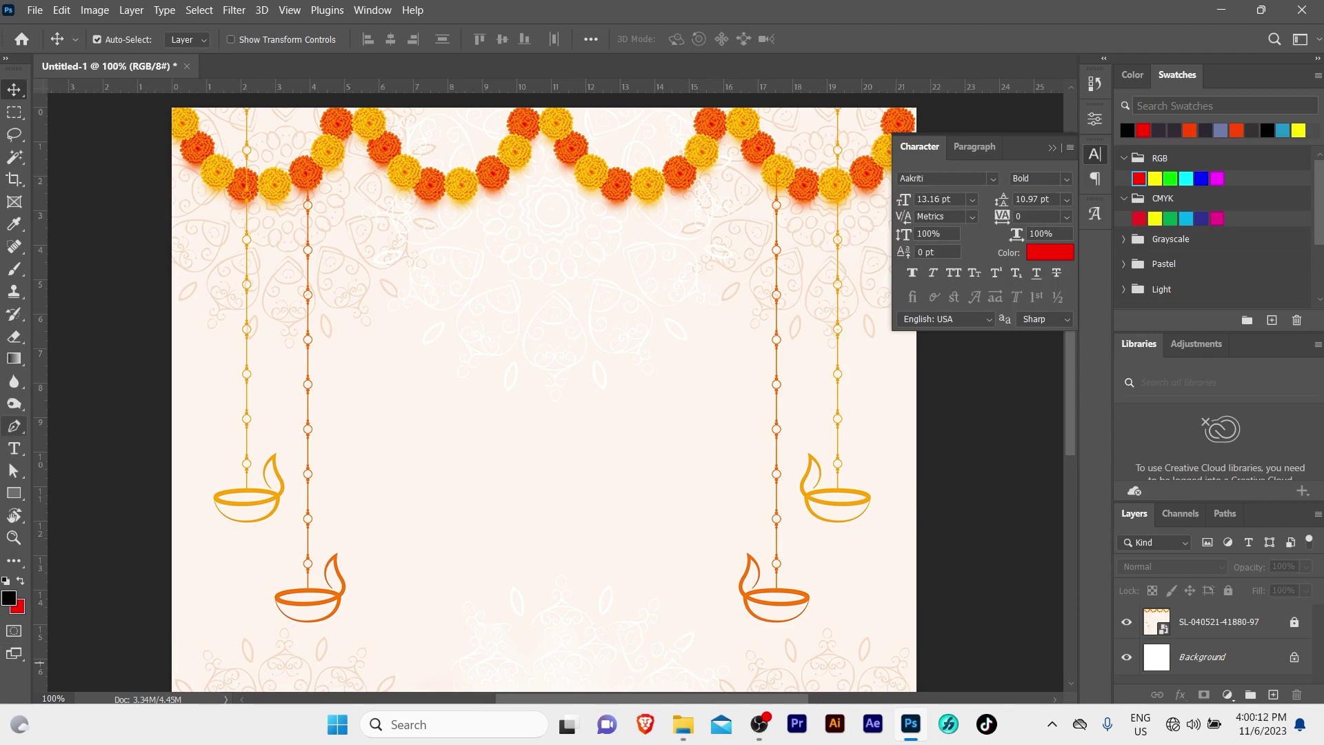
# Step: Add a placeholder text layer near the middle of the card
pyautogui.click(14, 449)
pyautogui.click(386, 367)
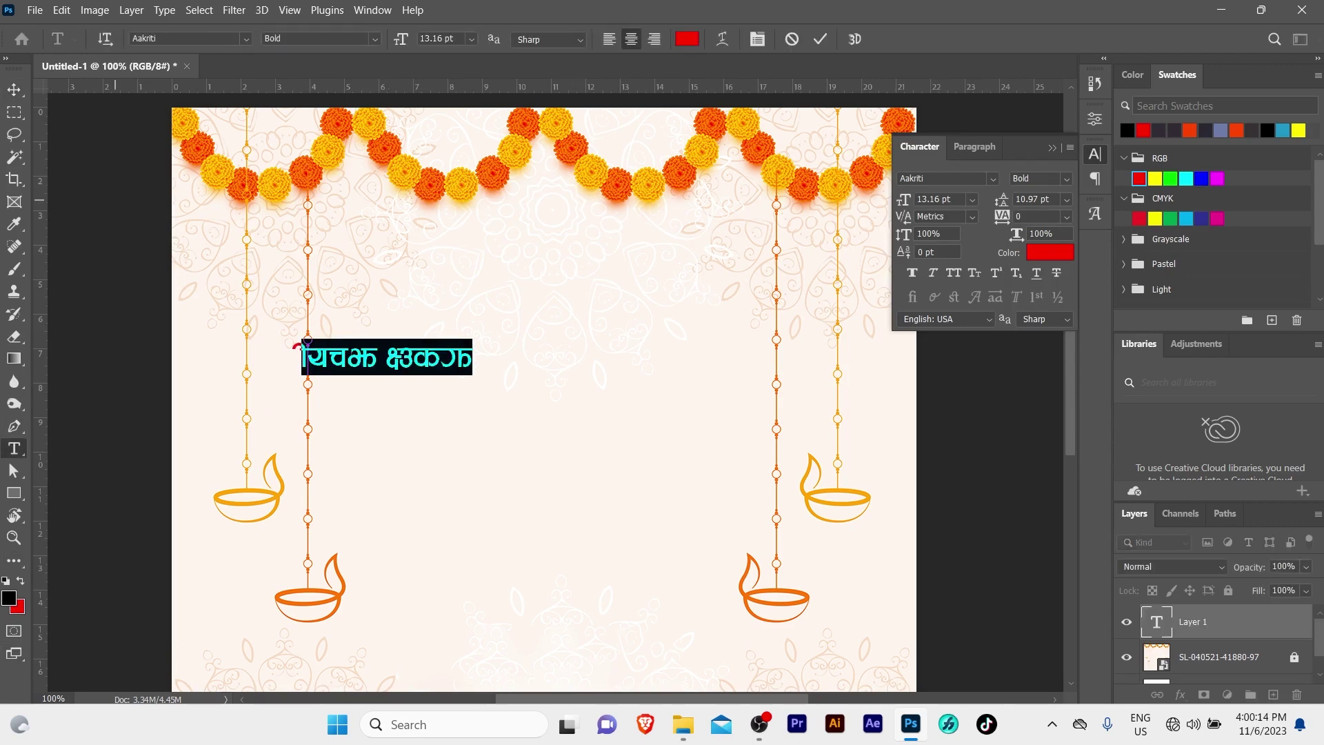
pyautogui.click(13, 90)
pyautogui.moveTo(414, 353); pyautogui.dragTo(465, 376)
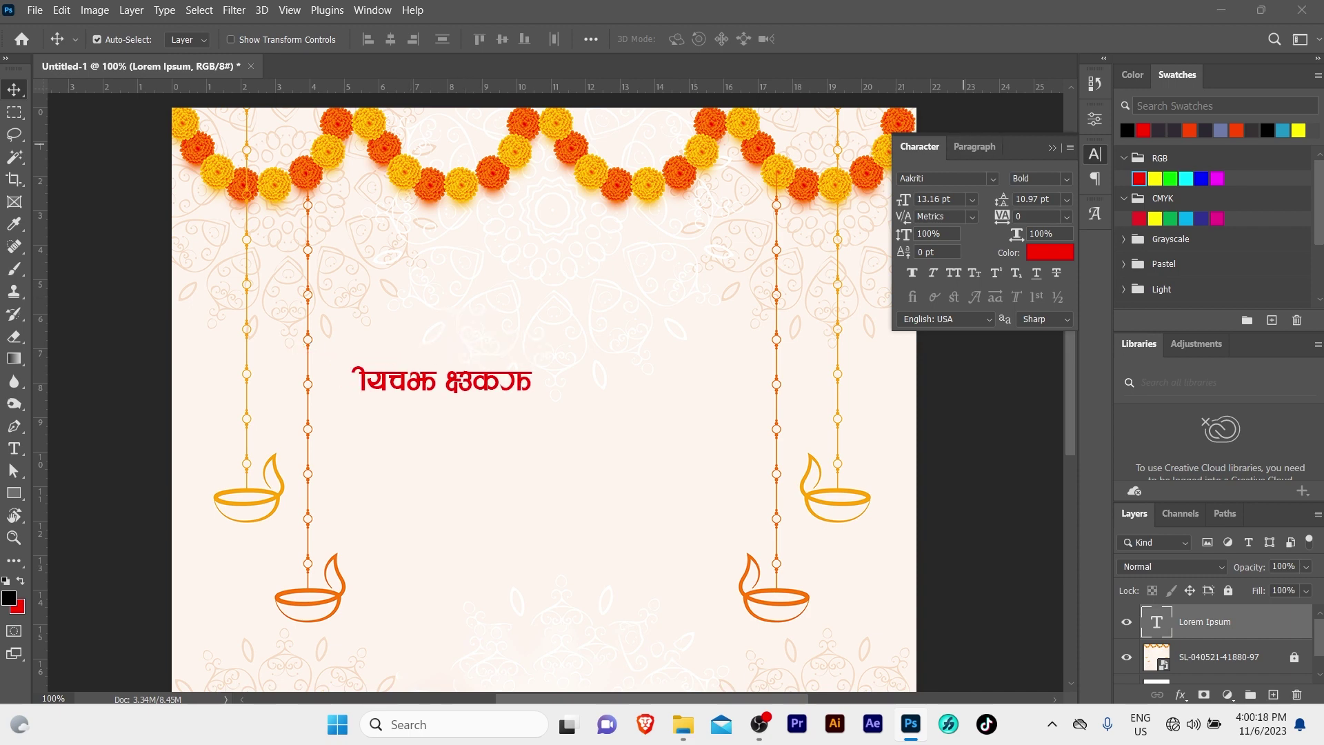
# Step: Set the text font to Helvetica LT Std Bold
pyautogui.click(911, 178)
pyautogui.write('hel')
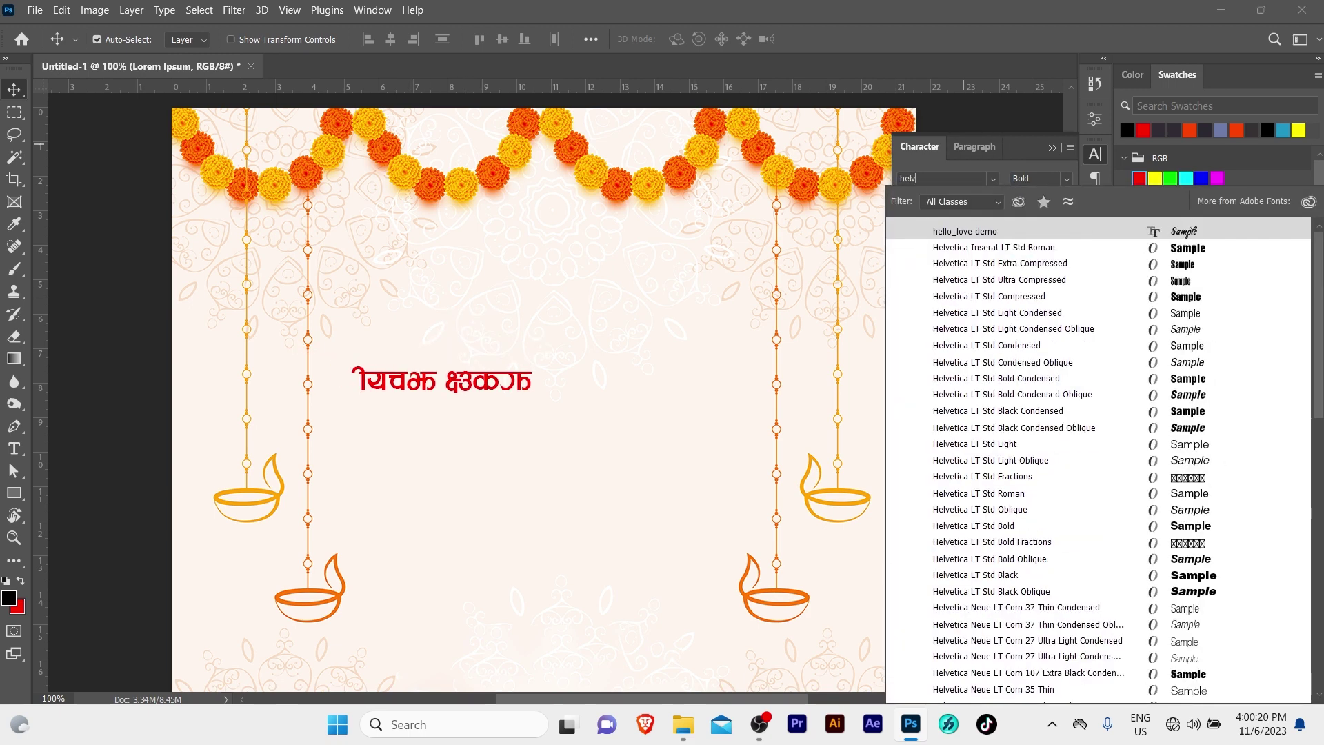
pyautogui.write('veta')
pyautogui.press('BackSpace')
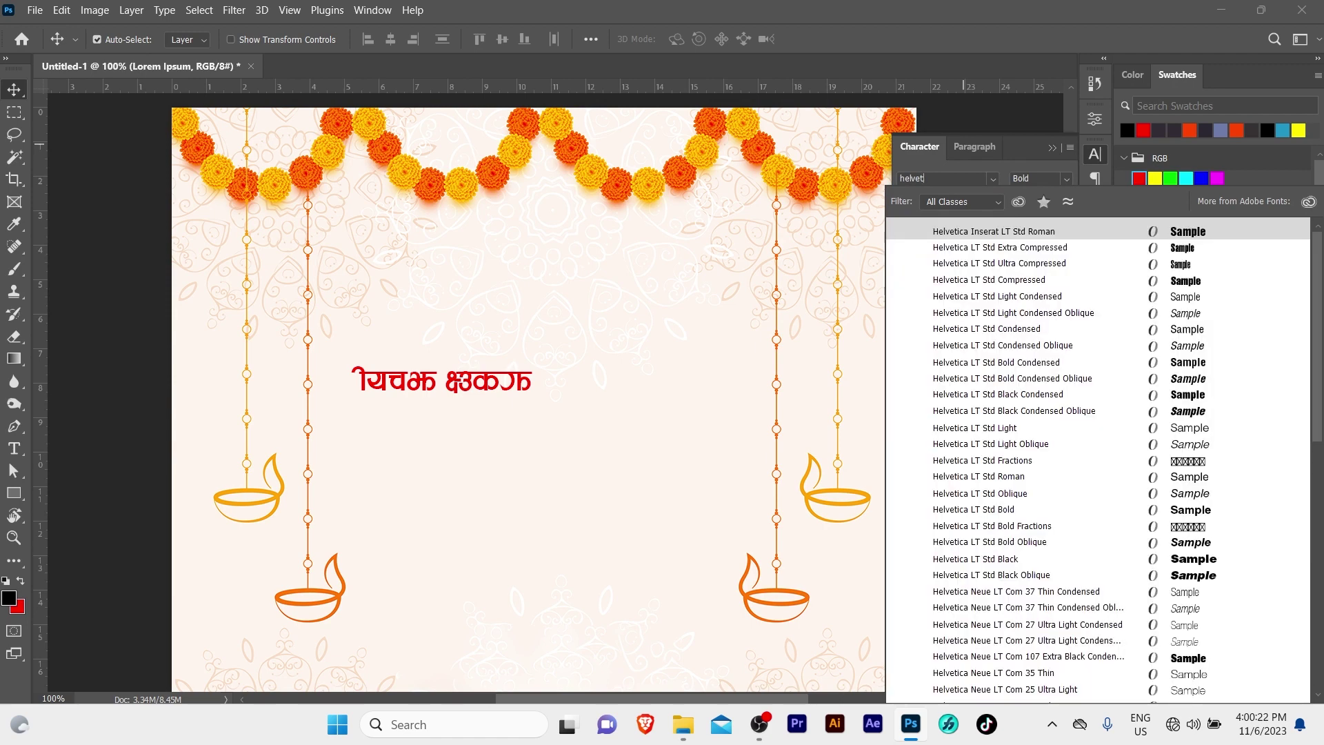
pyautogui.press('Down')
pyautogui.press('Down')
pyautogui.press('Down')
pyautogui.press('Down')
pyautogui.press('Down')
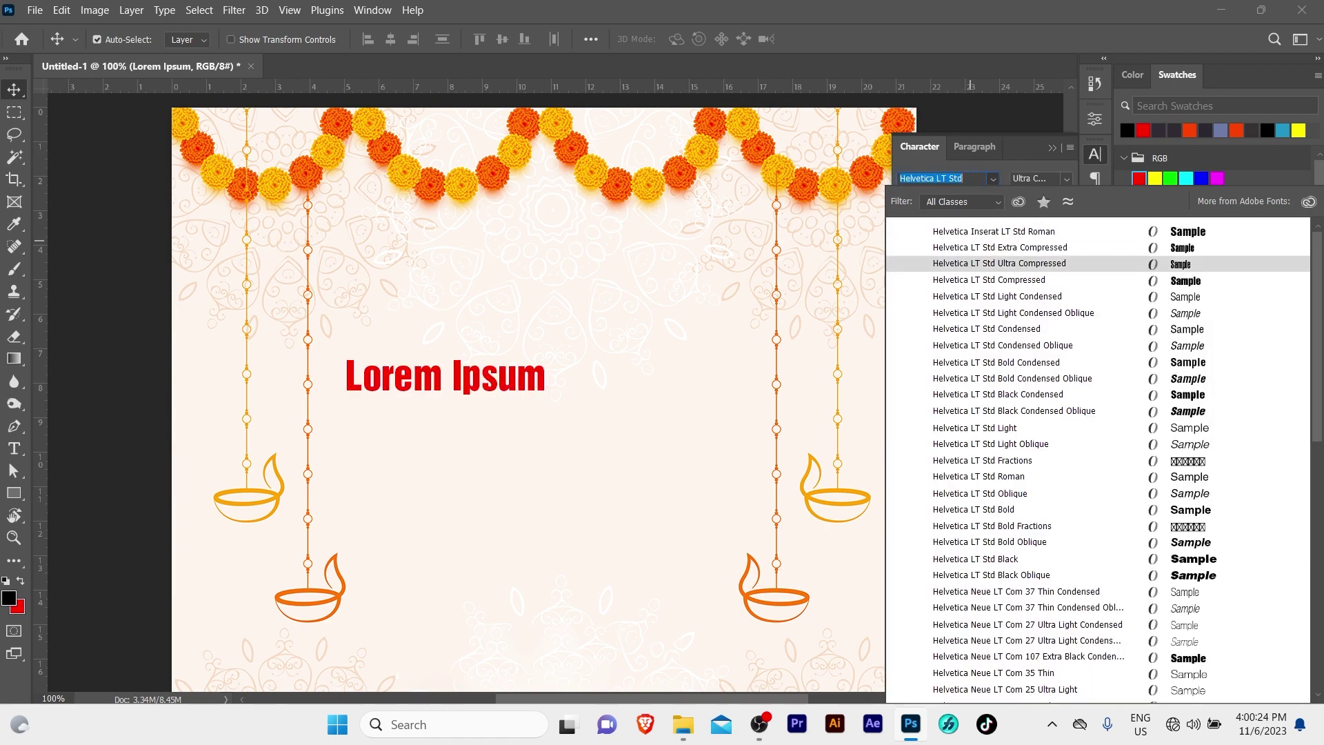
pyautogui.press('Down')
pyautogui.press('Down')
pyautogui.press('Down')
pyautogui.press('Down')
pyautogui.press('Down')
pyautogui.press('Down')
pyautogui.press('Down')
pyautogui.press('Down')
pyautogui.press('Down')
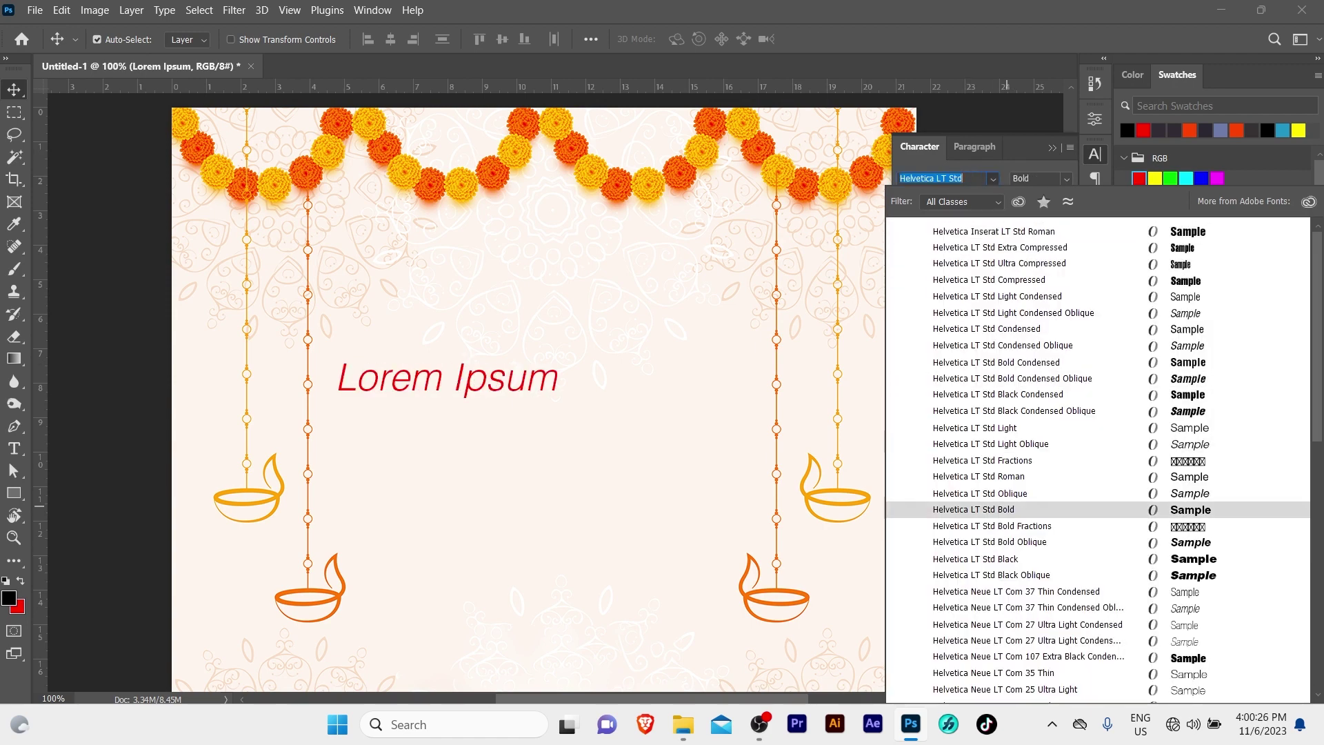
pyautogui.press('Return')
# Step: Move the text toward the card centre and replace it with 'Kaag'
pyautogui.moveTo(490, 371); pyautogui.dragTo(581, 388)
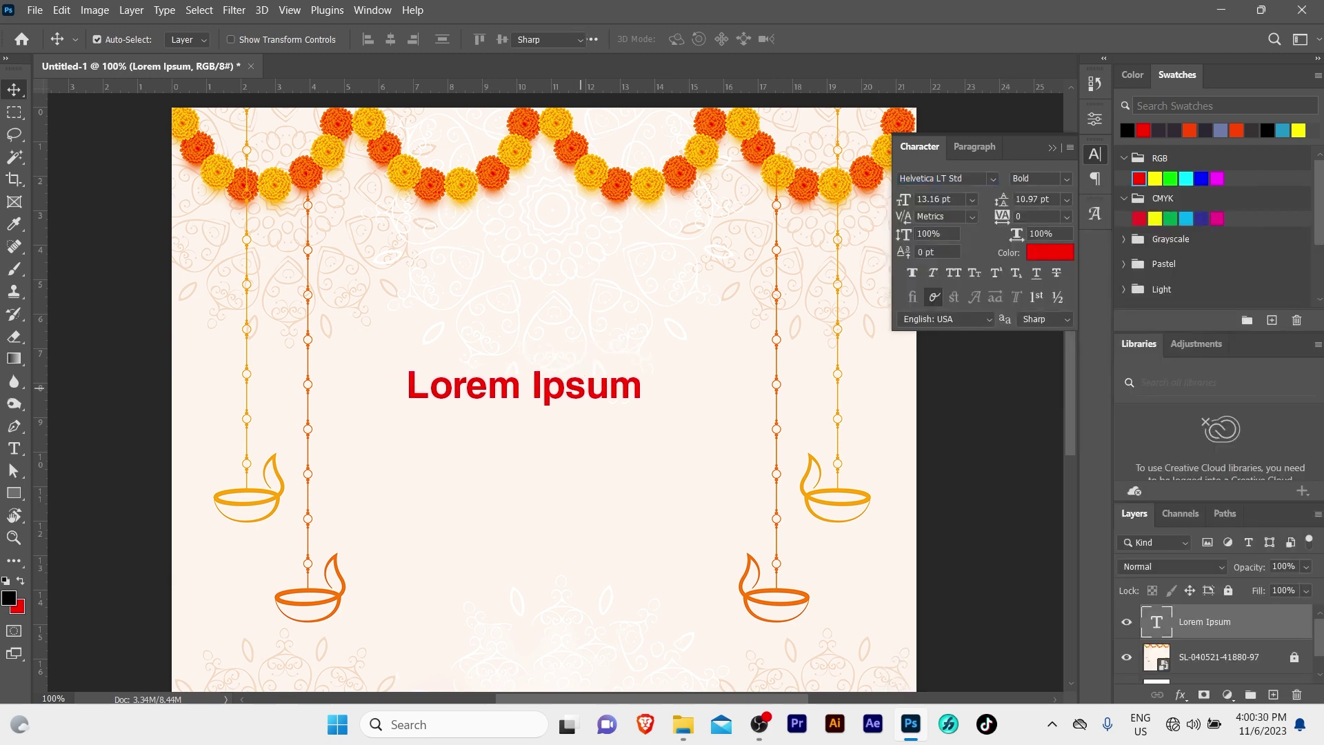
pyautogui.doubleClick(440, 396)
pyautogui.write('K')
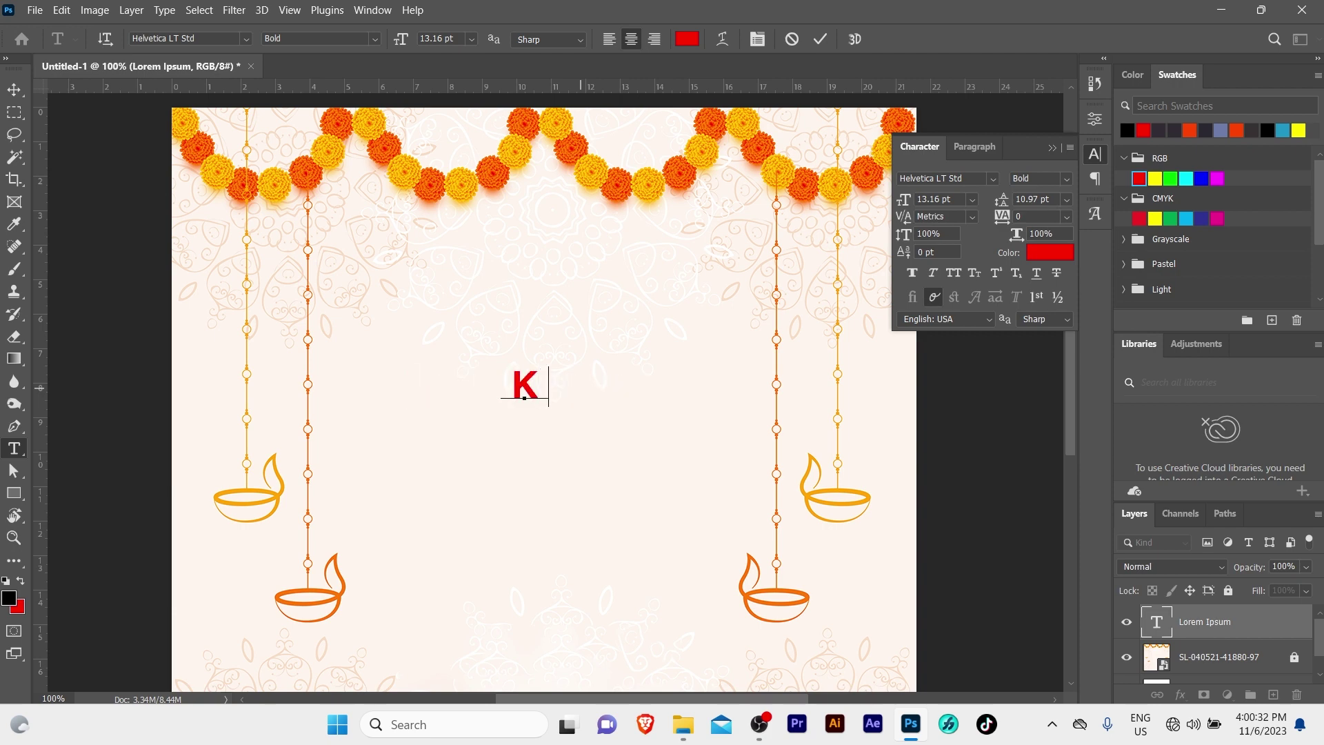
pyautogui.write('aag')
pyautogui.hotkey('ctrl', 'Return')
pyautogui.press('v')
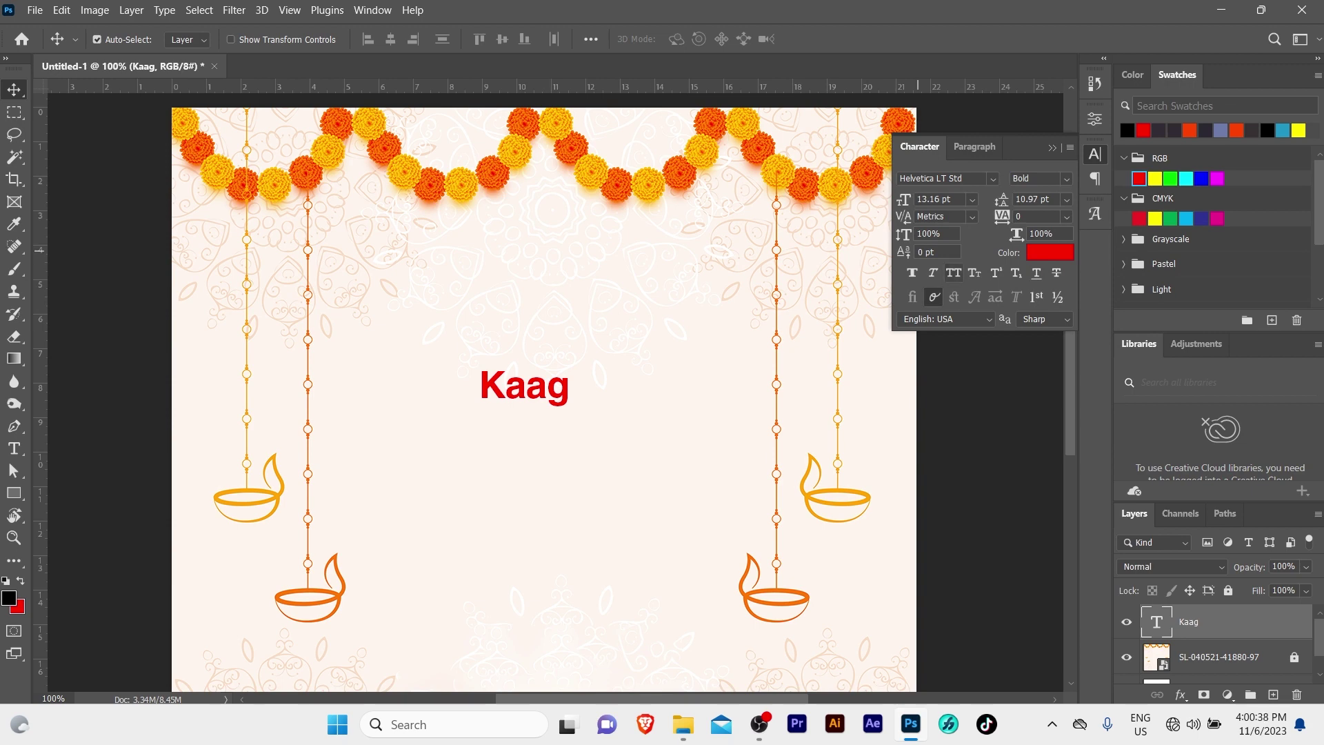
# Step: Make the title All Caps KAAG in Black weight and Alt-drag a duplicate copy
pyautogui.click(954, 273)
pyautogui.moveTo(553, 380); pyautogui.dragTo(552, 366)
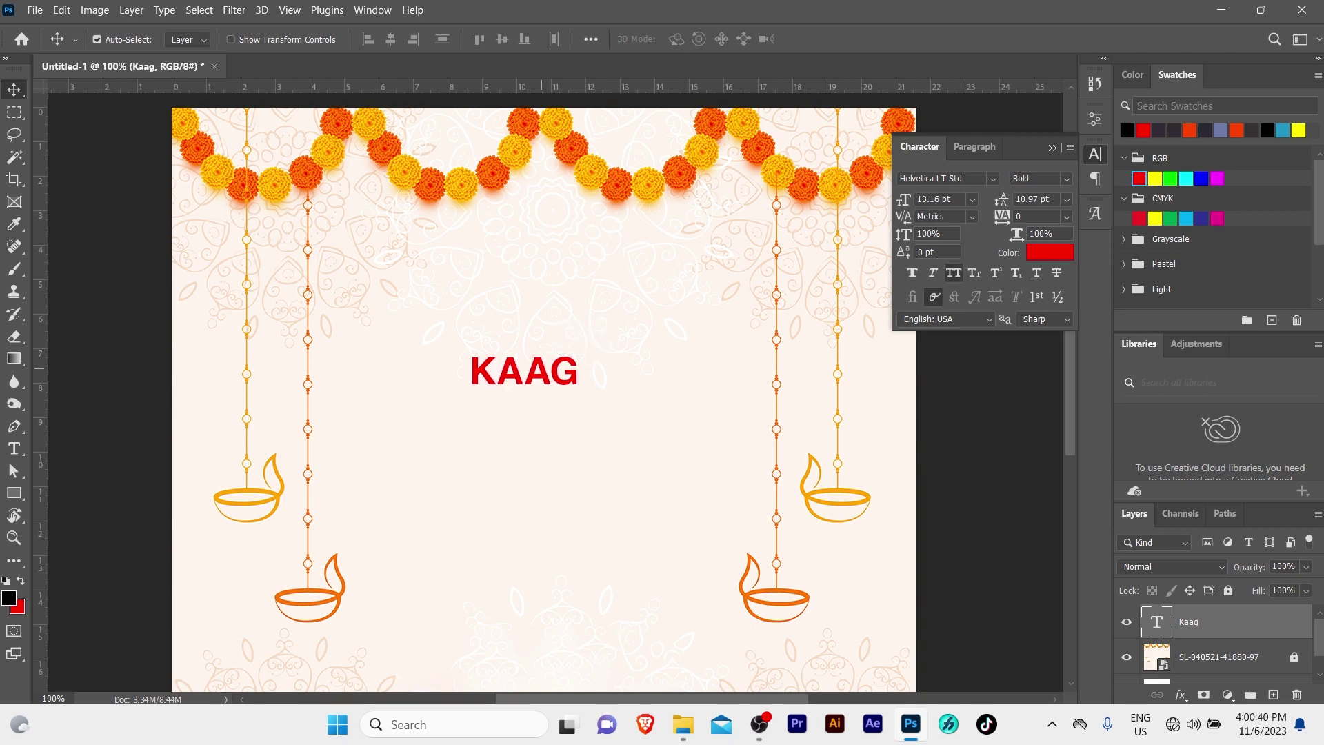
pyautogui.click(1066, 179)
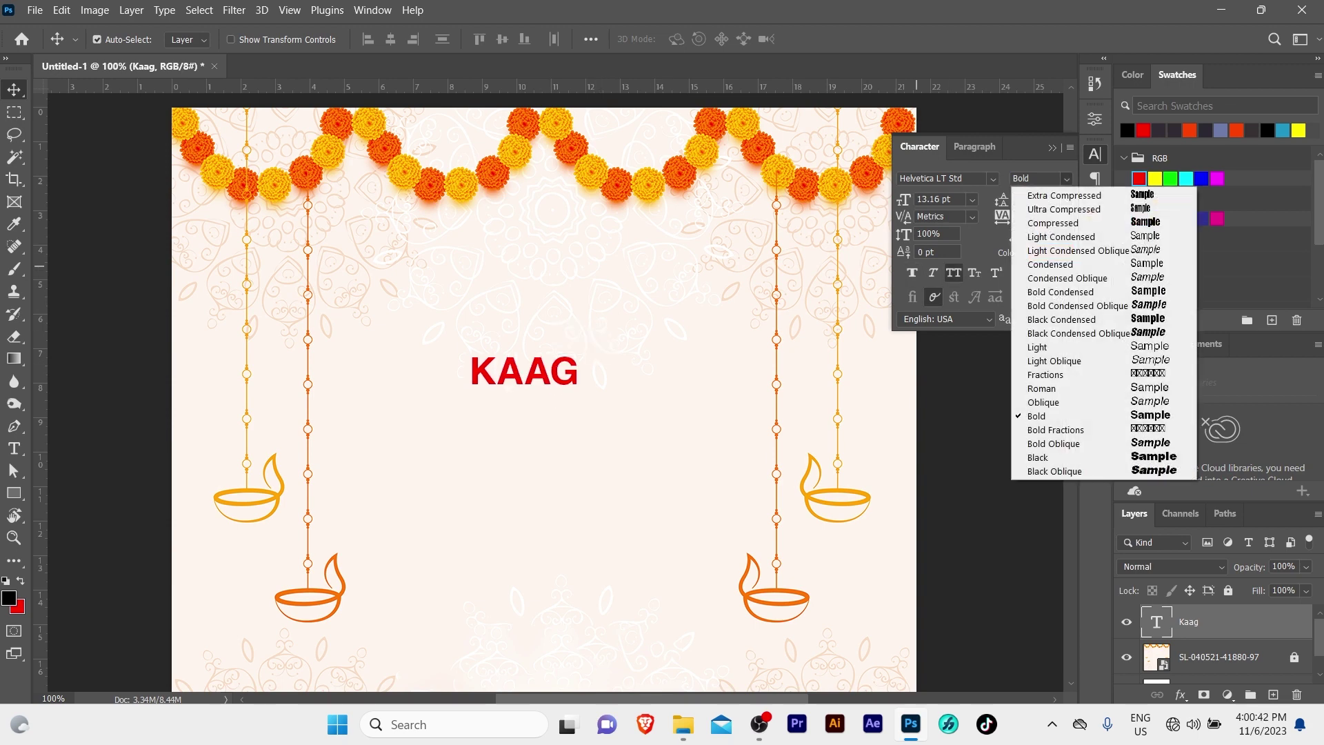
pyautogui.click(1049, 457)
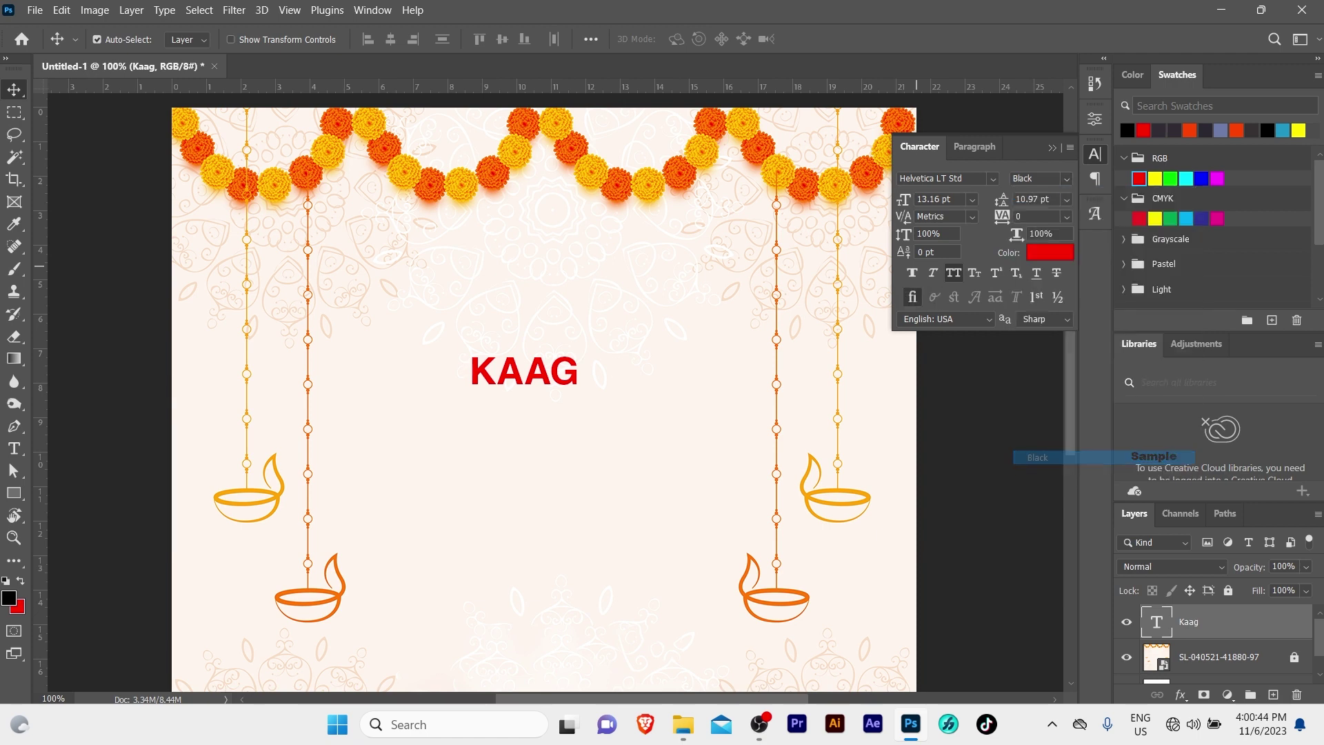
pyautogui.moveTo(559, 381)
pyautogui.mouseDown()
pyautogui.moveTo(573, 308)
pyautogui.moveTo(554, 245)
pyautogui.moveTo(546, 376)
pyautogui.mouseUp()
pyautogui.click(1052, 147)
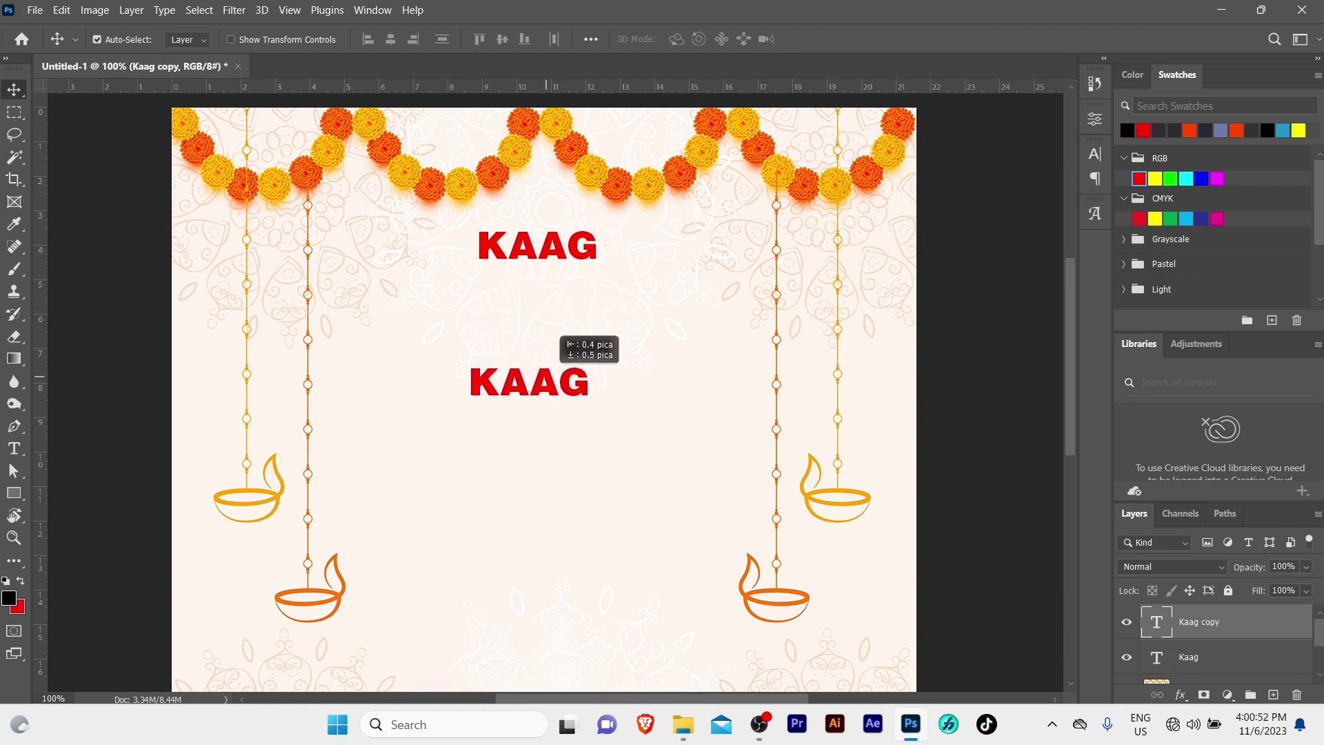
# Step: Turn off All Caps on the lower copy and set its font to AMS Aakash
pyautogui.click(1096, 154)
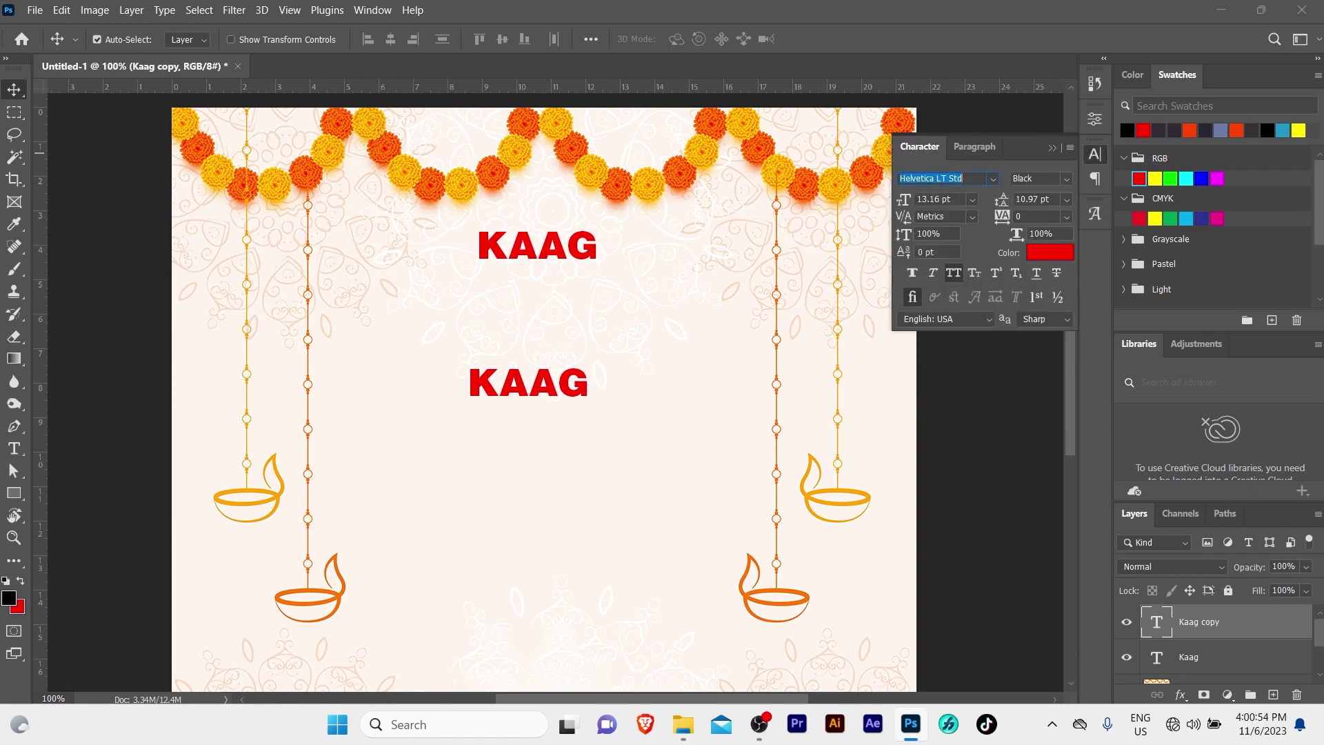
pyautogui.click(954, 272)
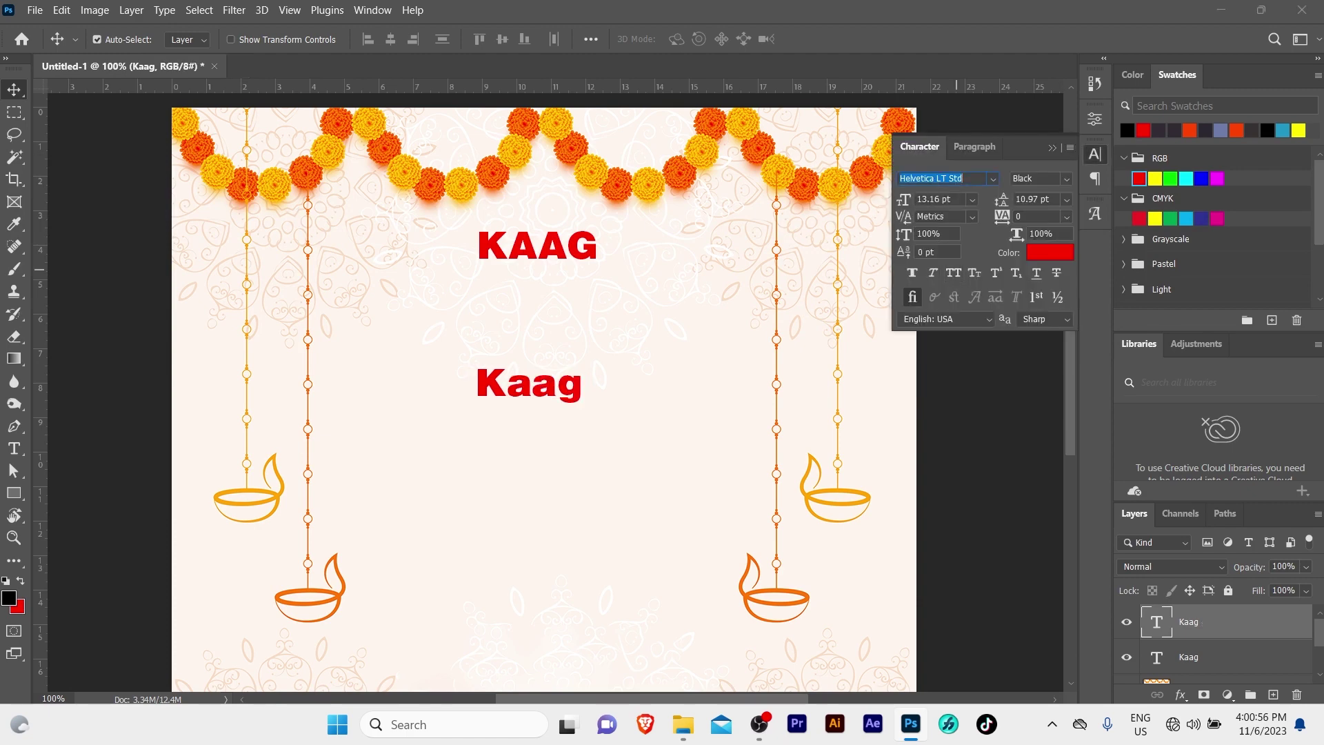
pyautogui.click(994, 179)
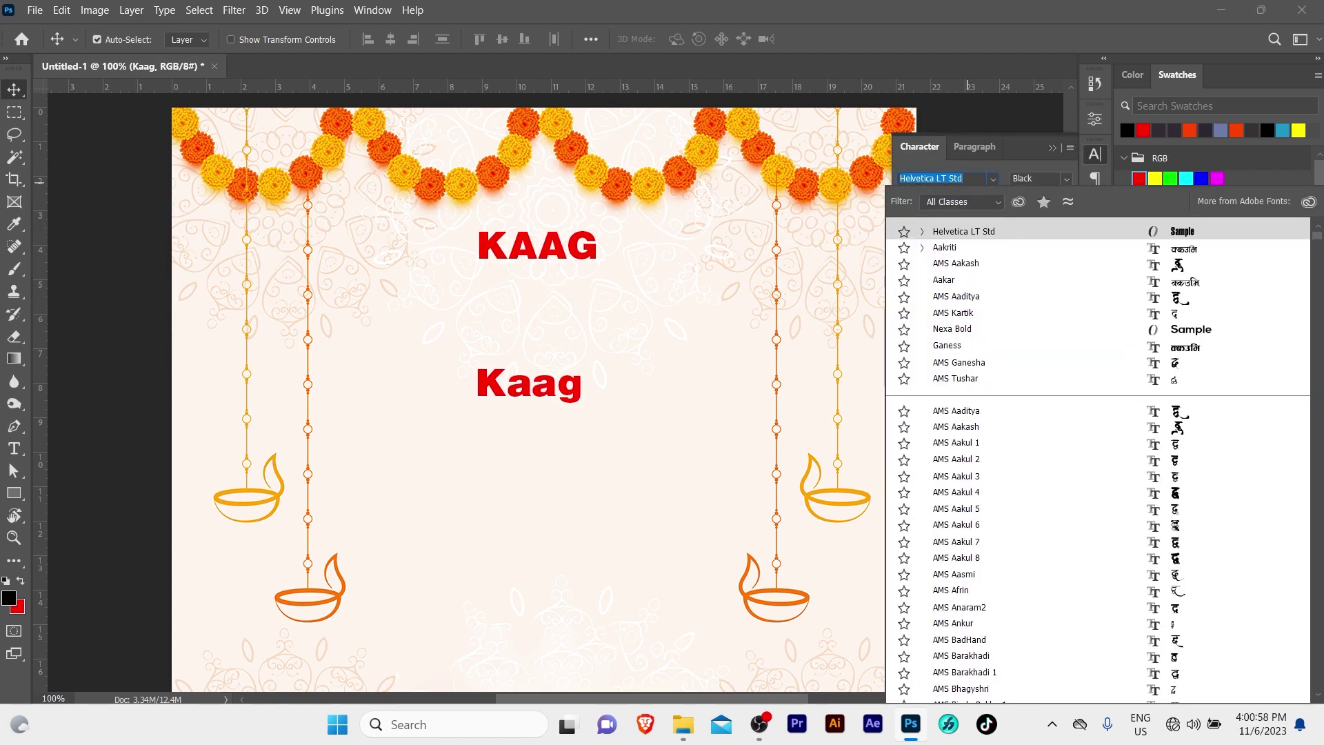
pyautogui.press('Up')
pyautogui.press('Down')
pyautogui.press('Down')
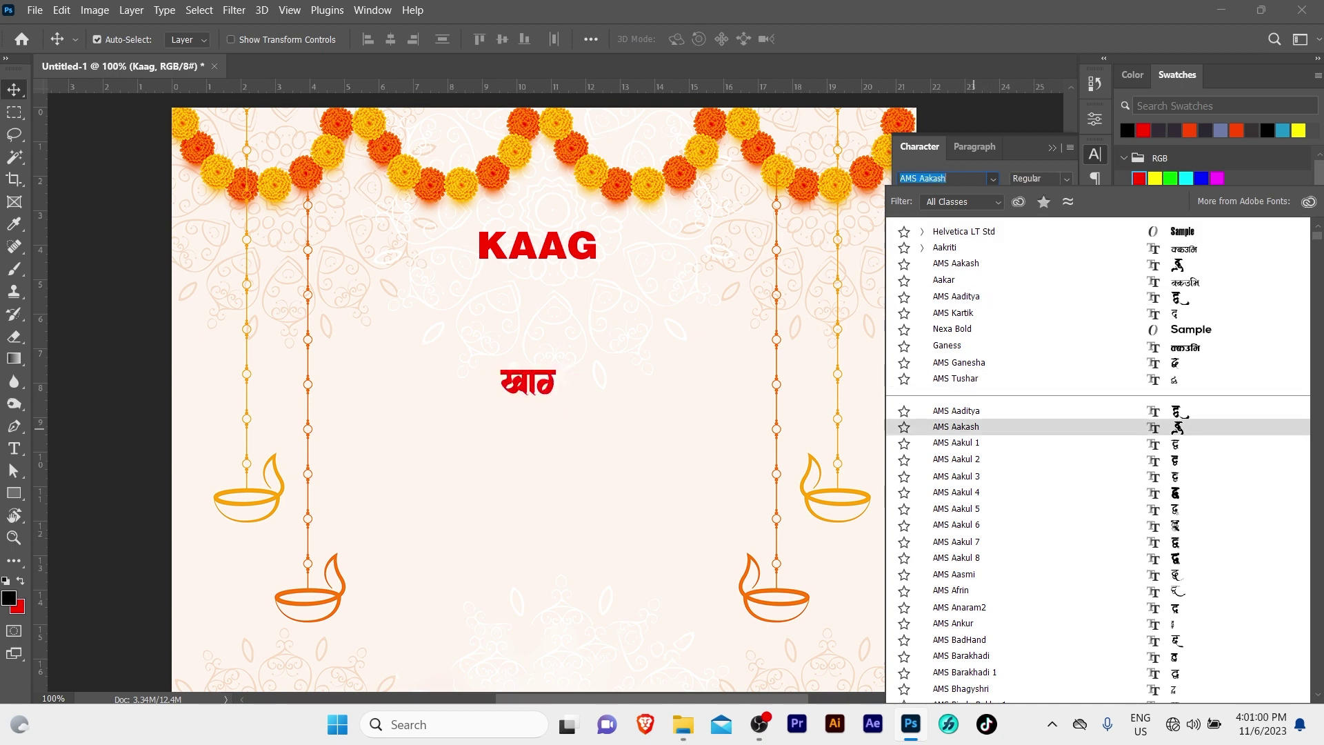
pyautogui.click(972, 426)
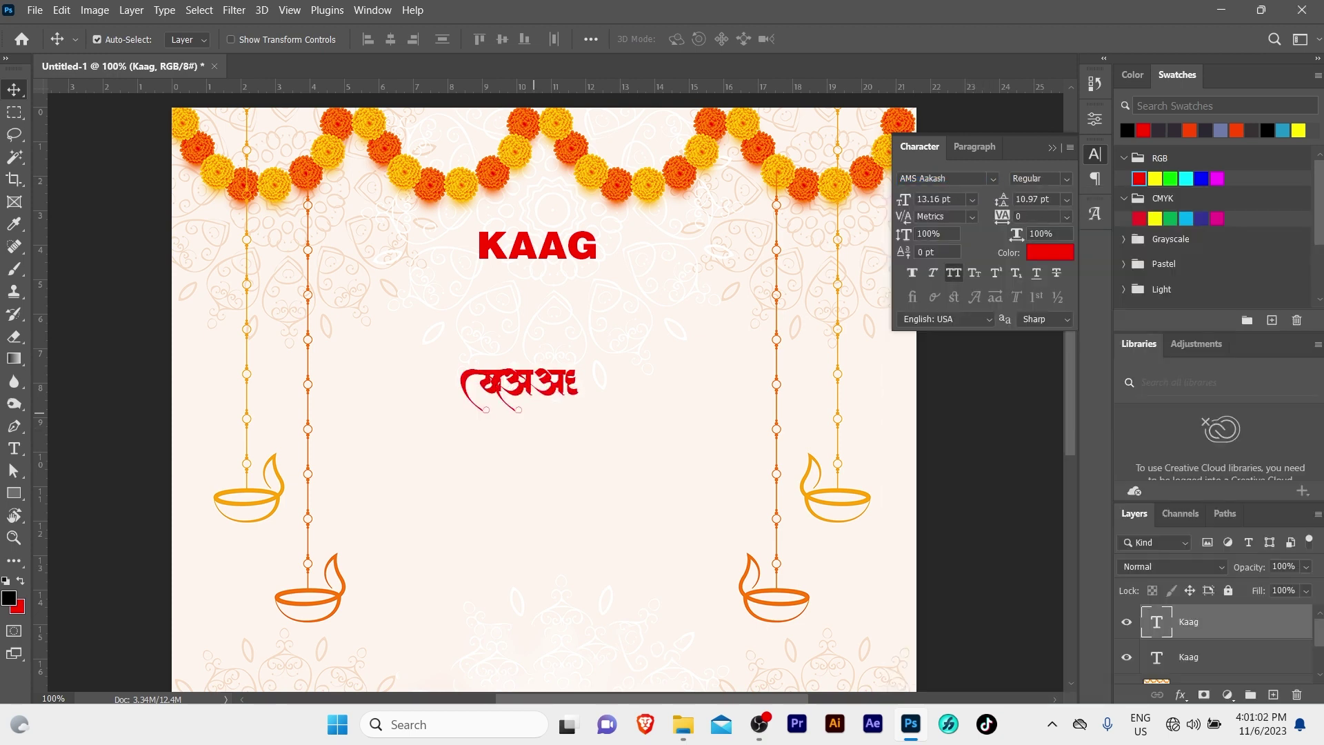
# Step: Restore the Devanagari letterforms and place the copy just below KAAG
pyautogui.moveTo(532, 383); pyautogui.dragTo(504, 373)
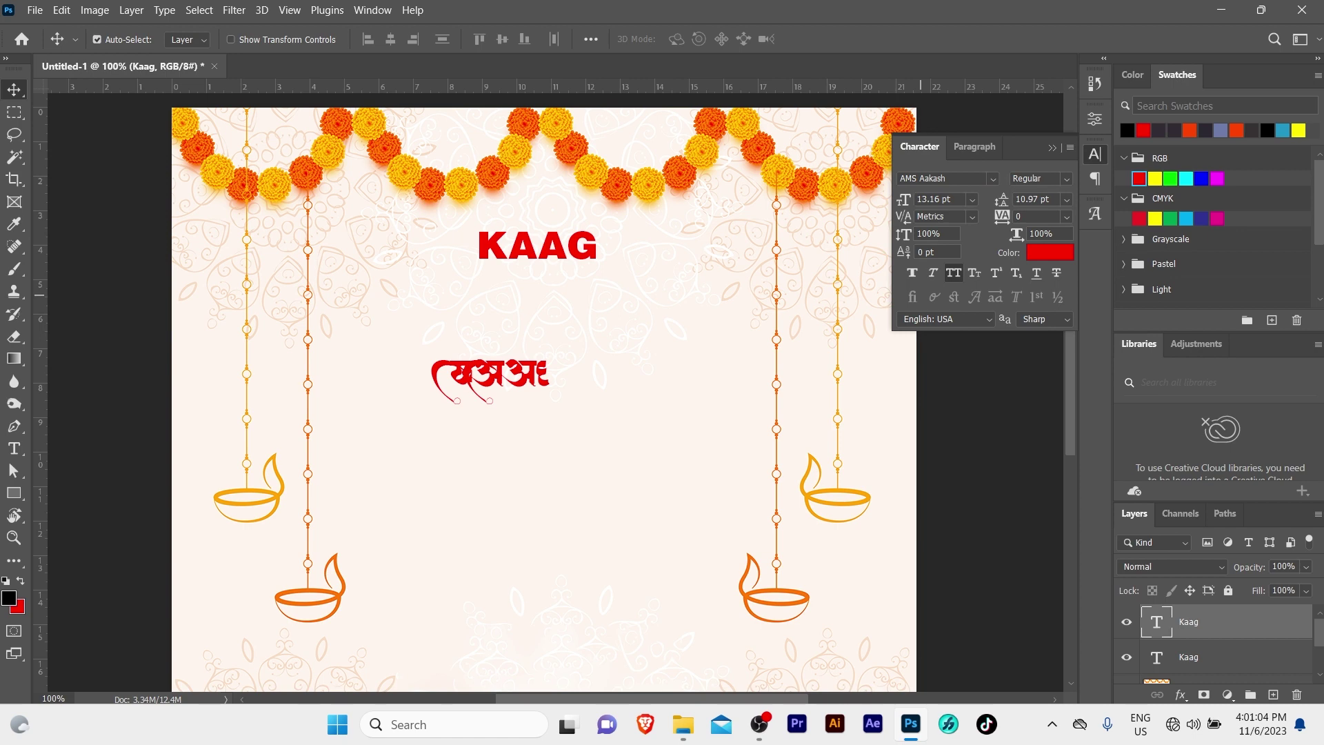
pyautogui.click(954, 273)
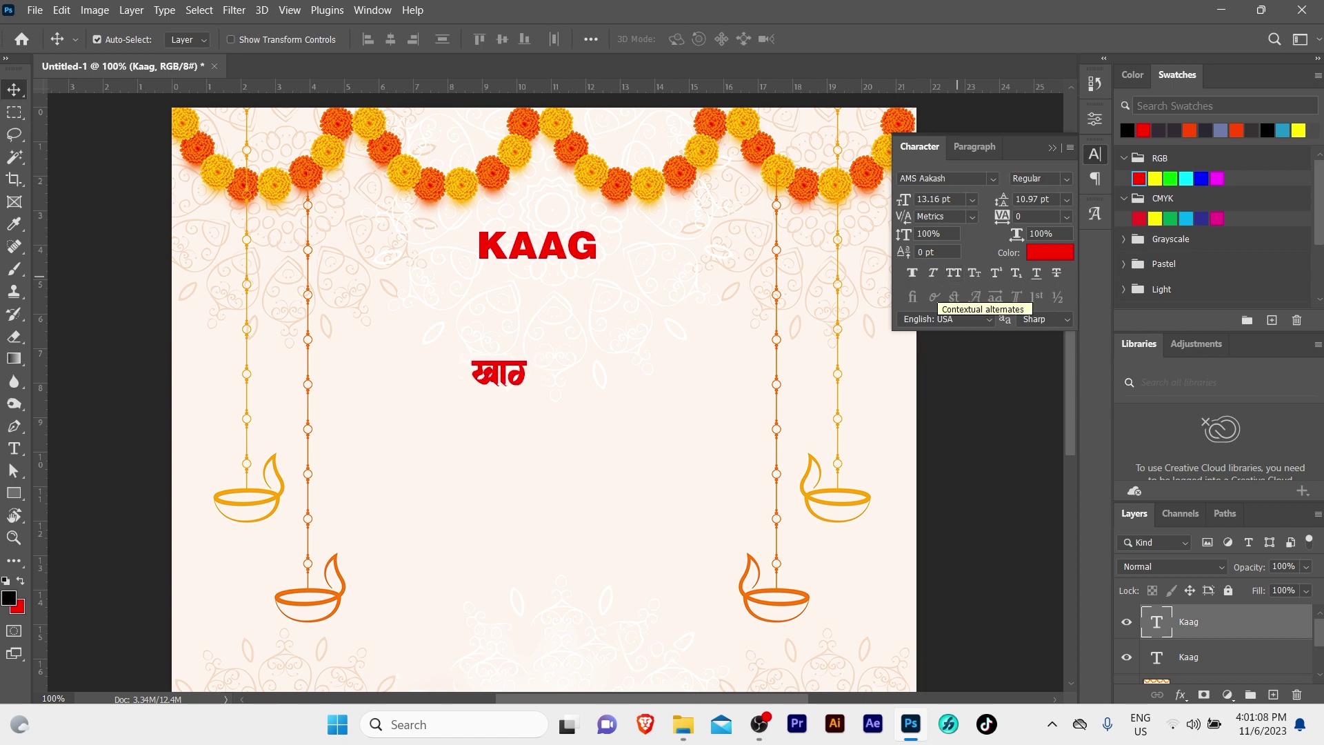
pyautogui.moveTo(498, 376)
pyautogui.mouseDown()
pyautogui.moveTo(497, 334)
pyautogui.moveTo(477, 319)
pyautogui.mouseUp()
pyautogui.click(1096, 154)
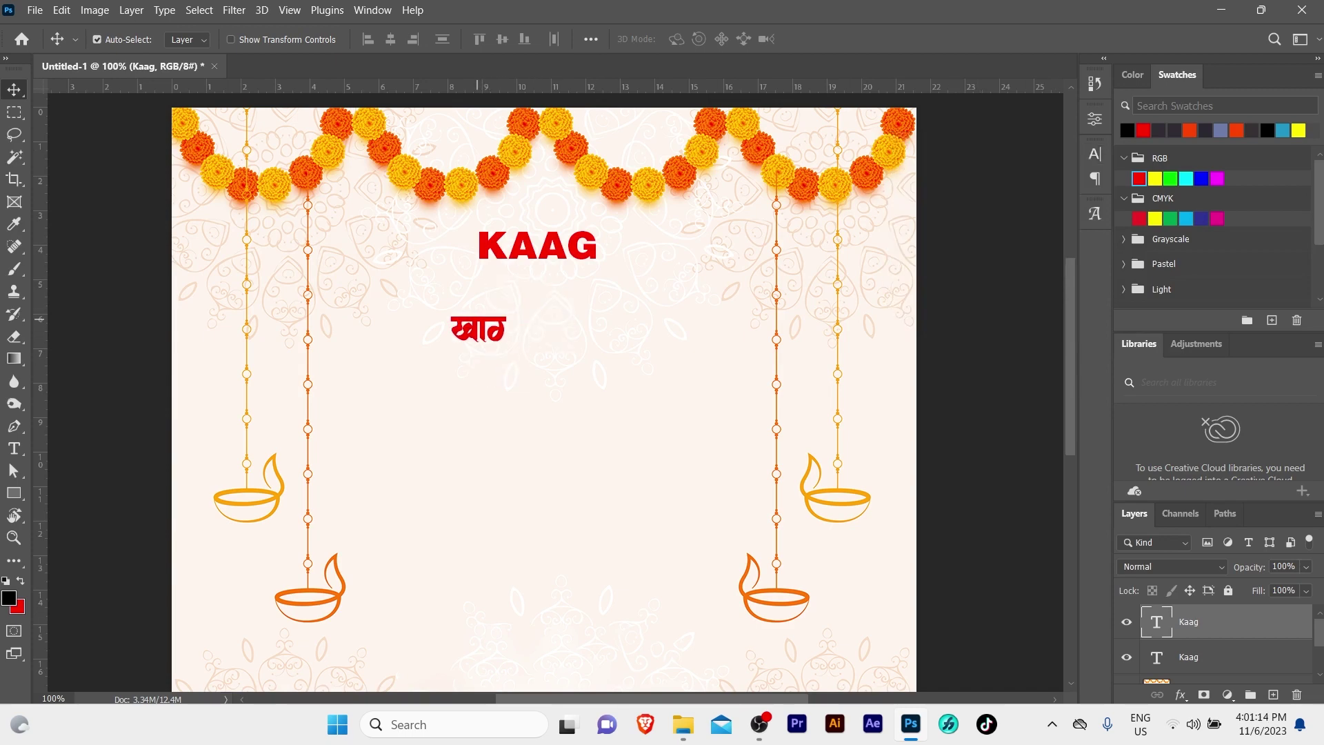
# Step: Retype the red Devanagari line under KAAG as तिहार in the AMS Aakash font
pyautogui.doubleClick(477, 324)
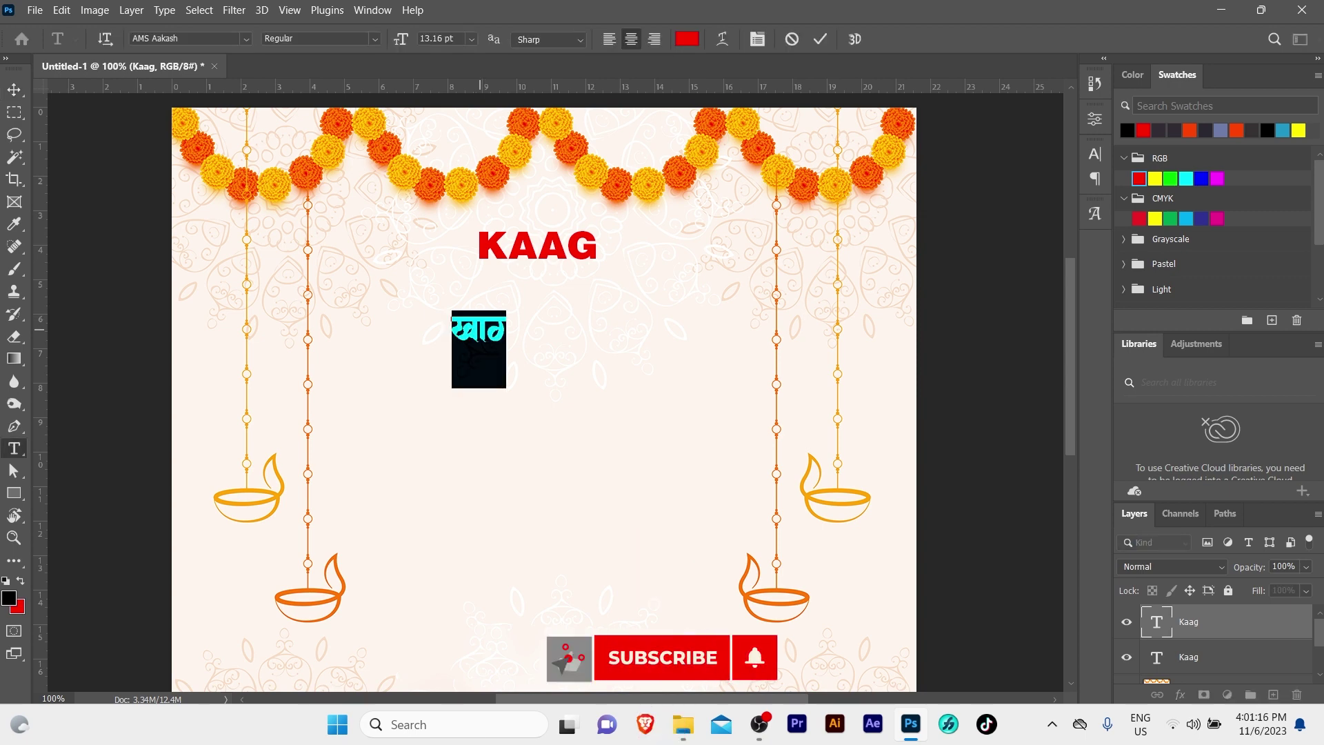
pyautogui.write('f')
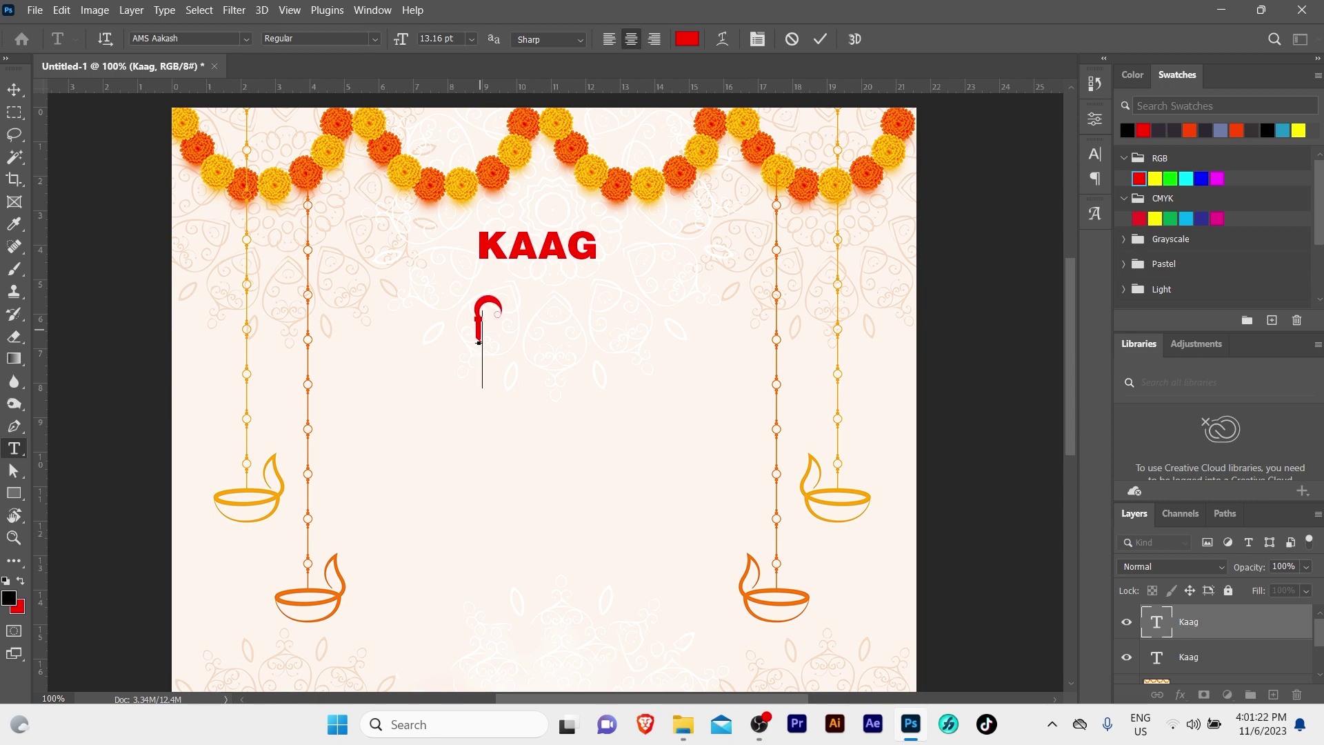
pyautogui.write('rq')
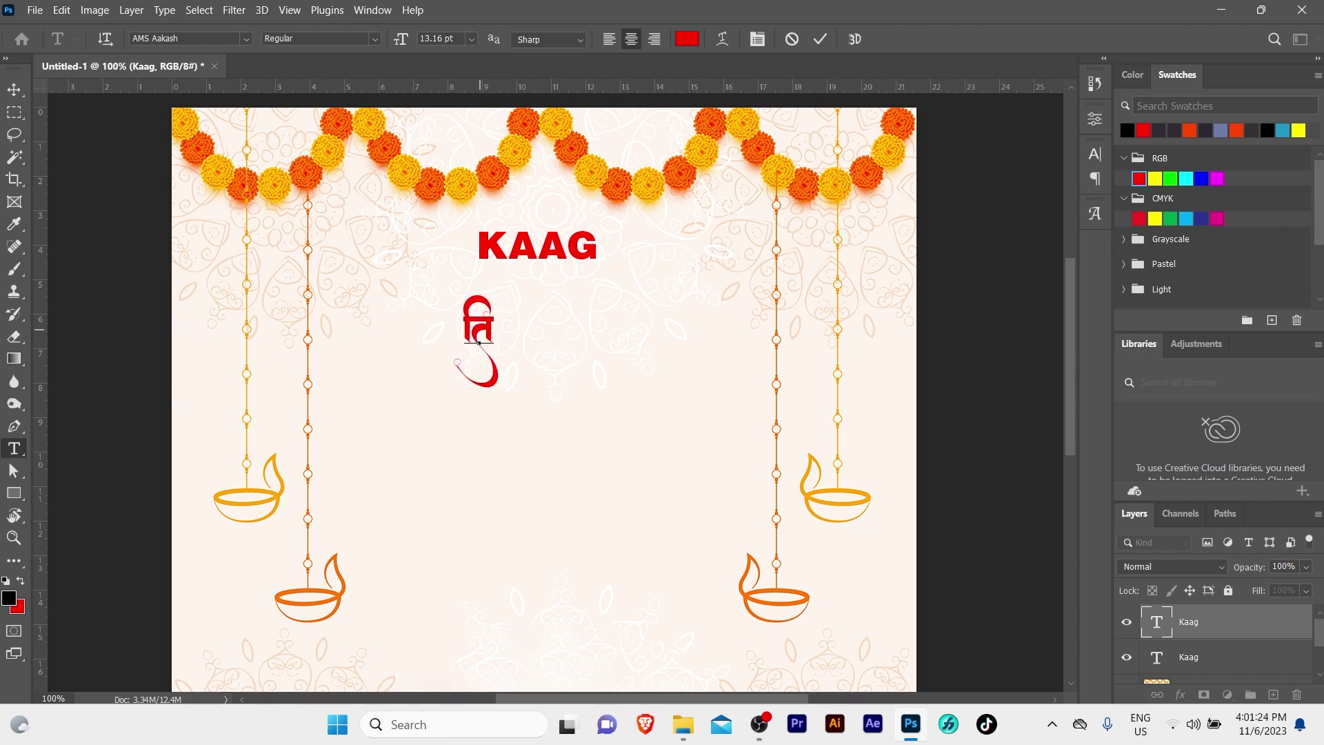
pyautogui.write('g')
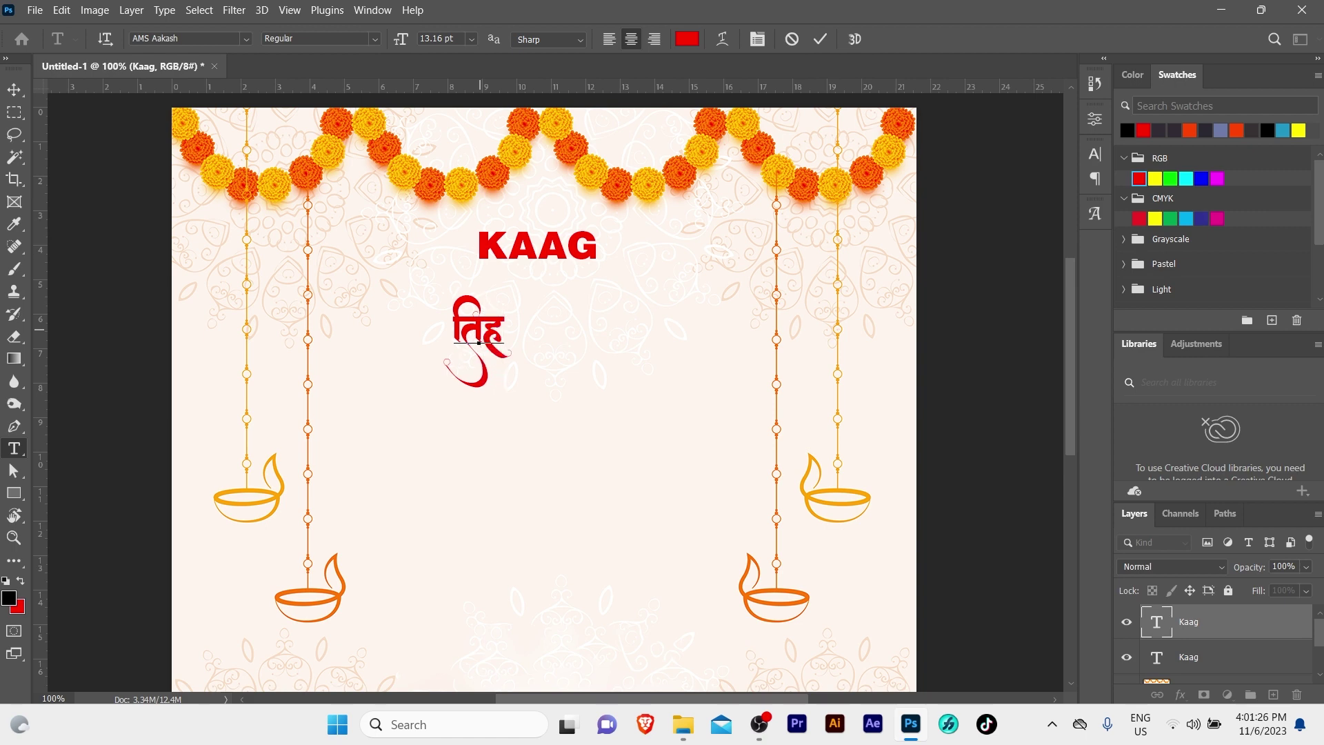
pyautogui.write('ार')
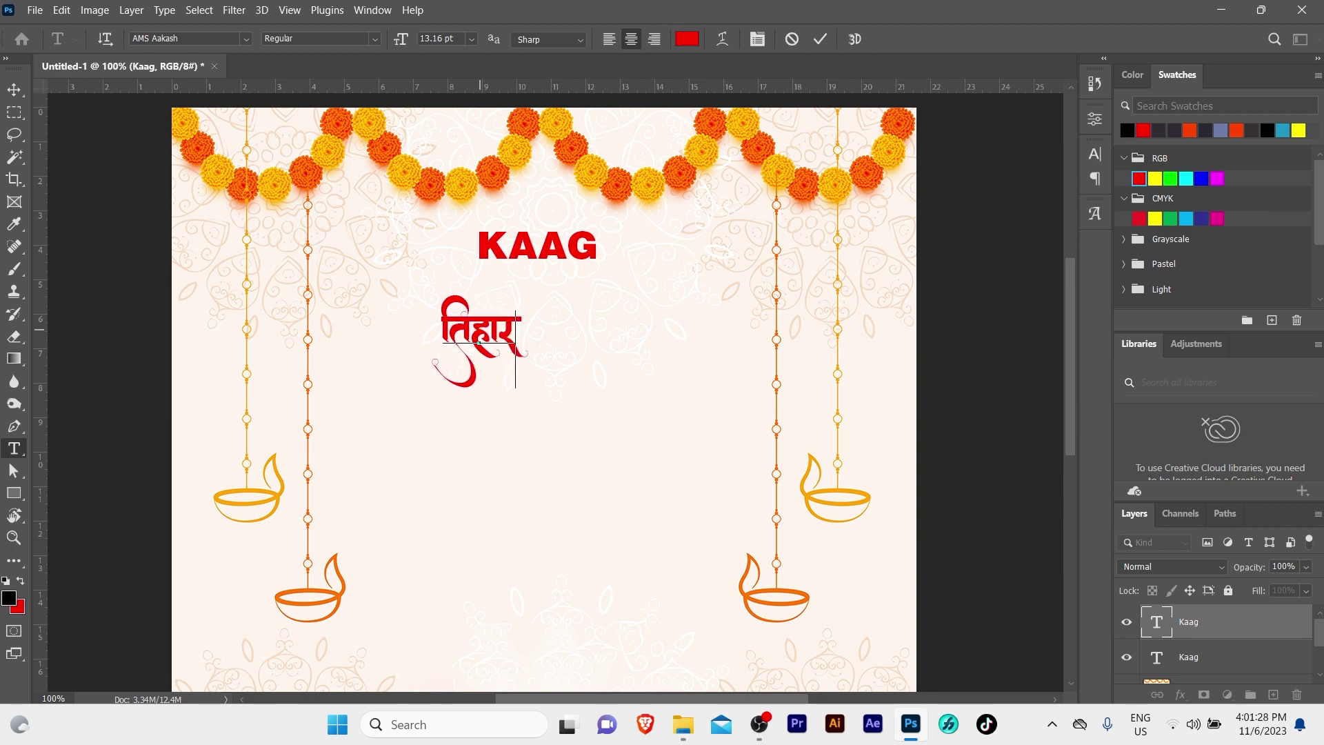
pyautogui.hotkey('ctrl', 'Return')
# Step: Reposition the तिहार text and stretch it wider horizontally
pyautogui.press('v')
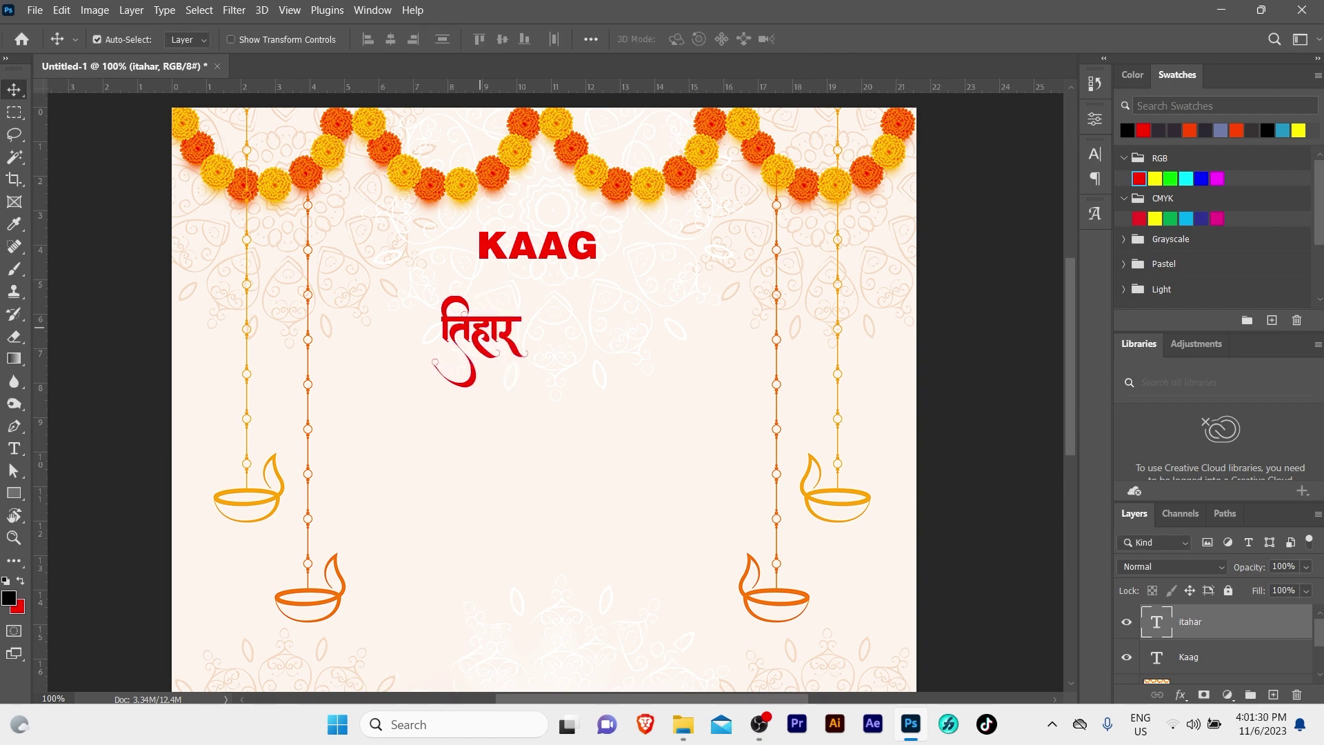
pyautogui.moveTo(481, 329); pyautogui.dragTo(477, 319)
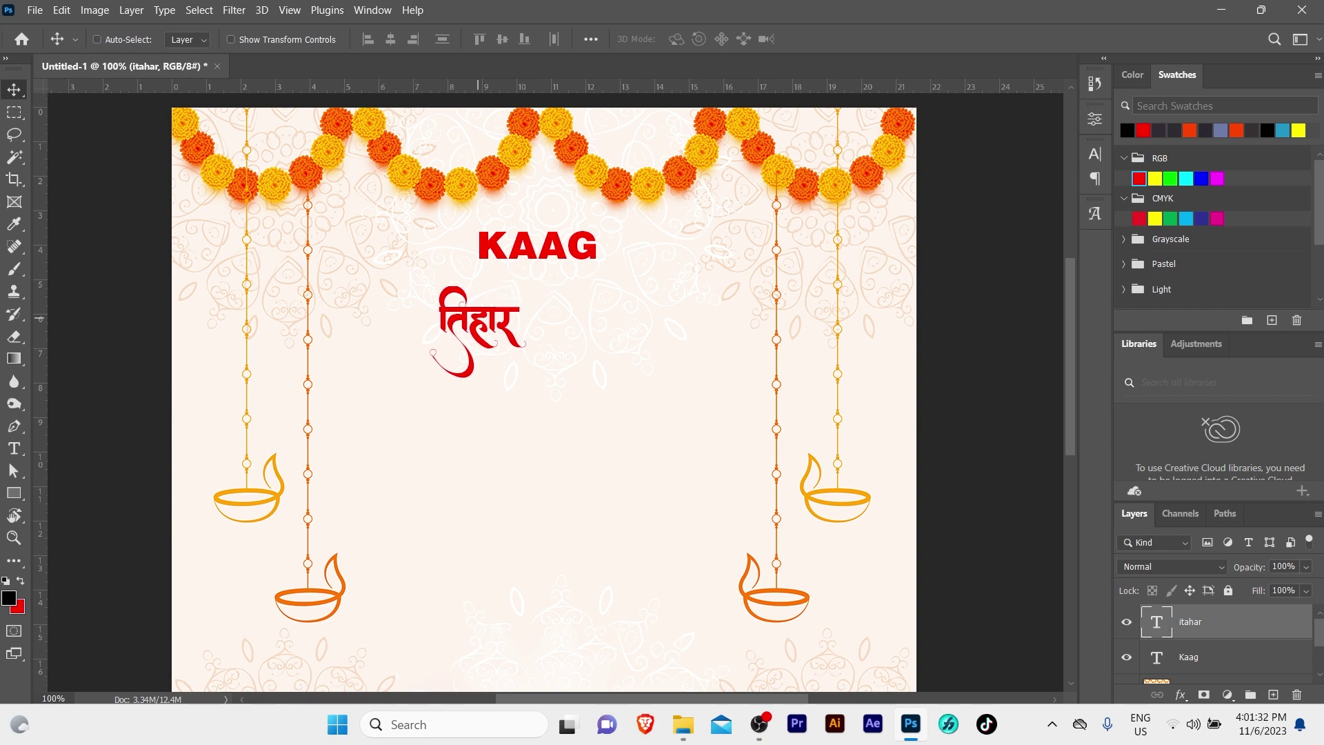
pyautogui.hotkey('ctrl', 't')
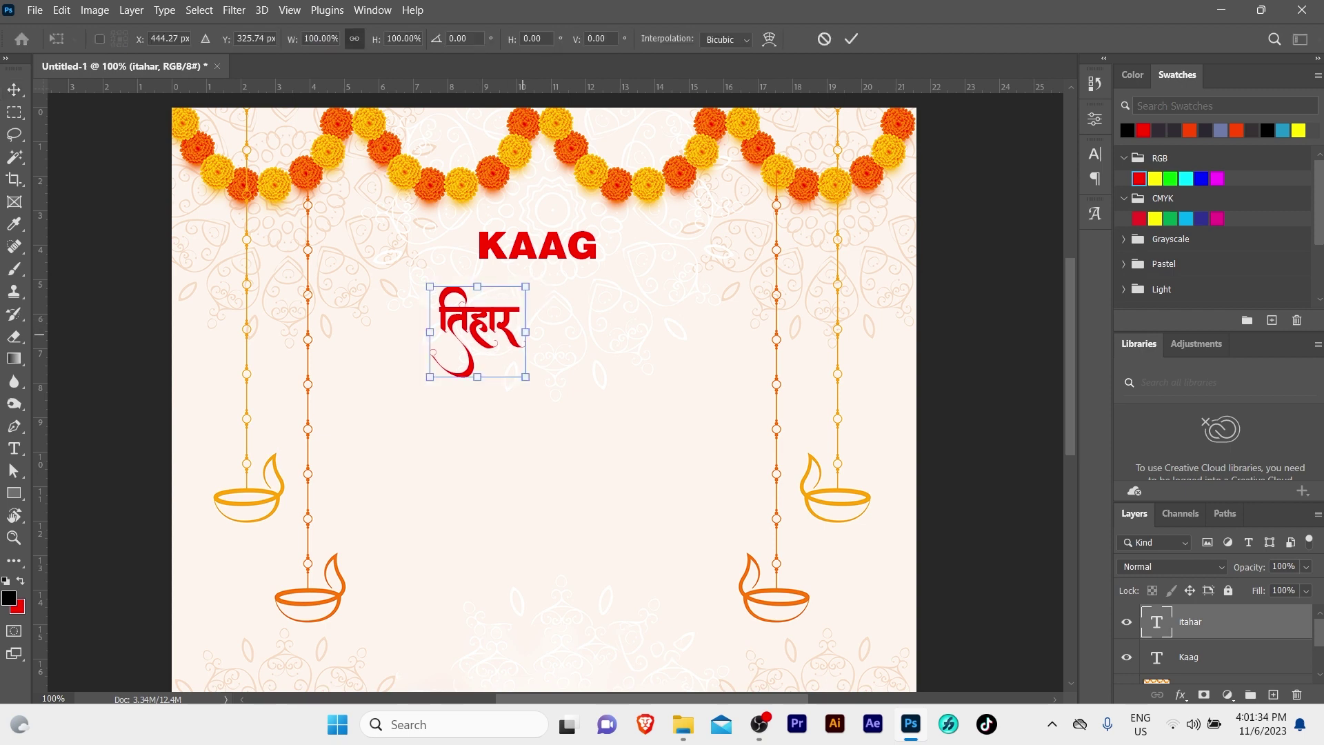
pyautogui.moveTo(526, 332); pyautogui.dragTo(558, 331)
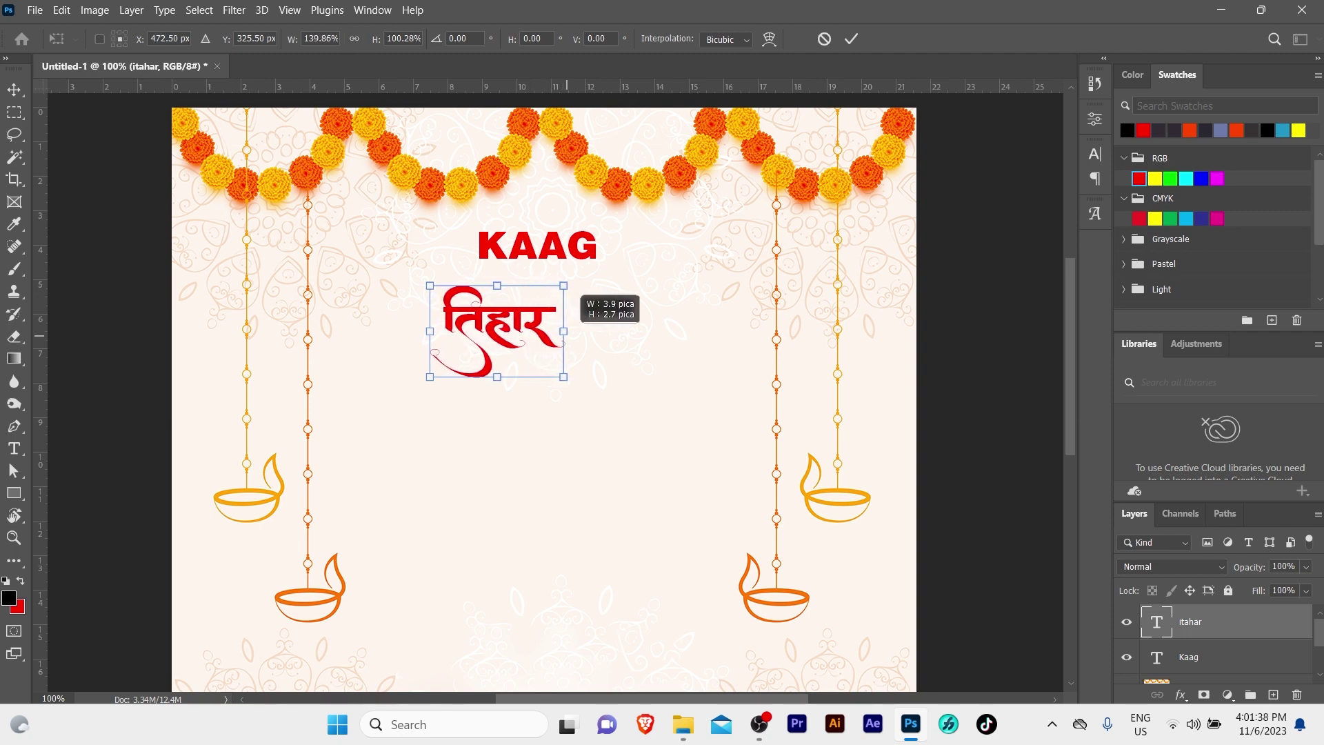
pyautogui.press('Return')
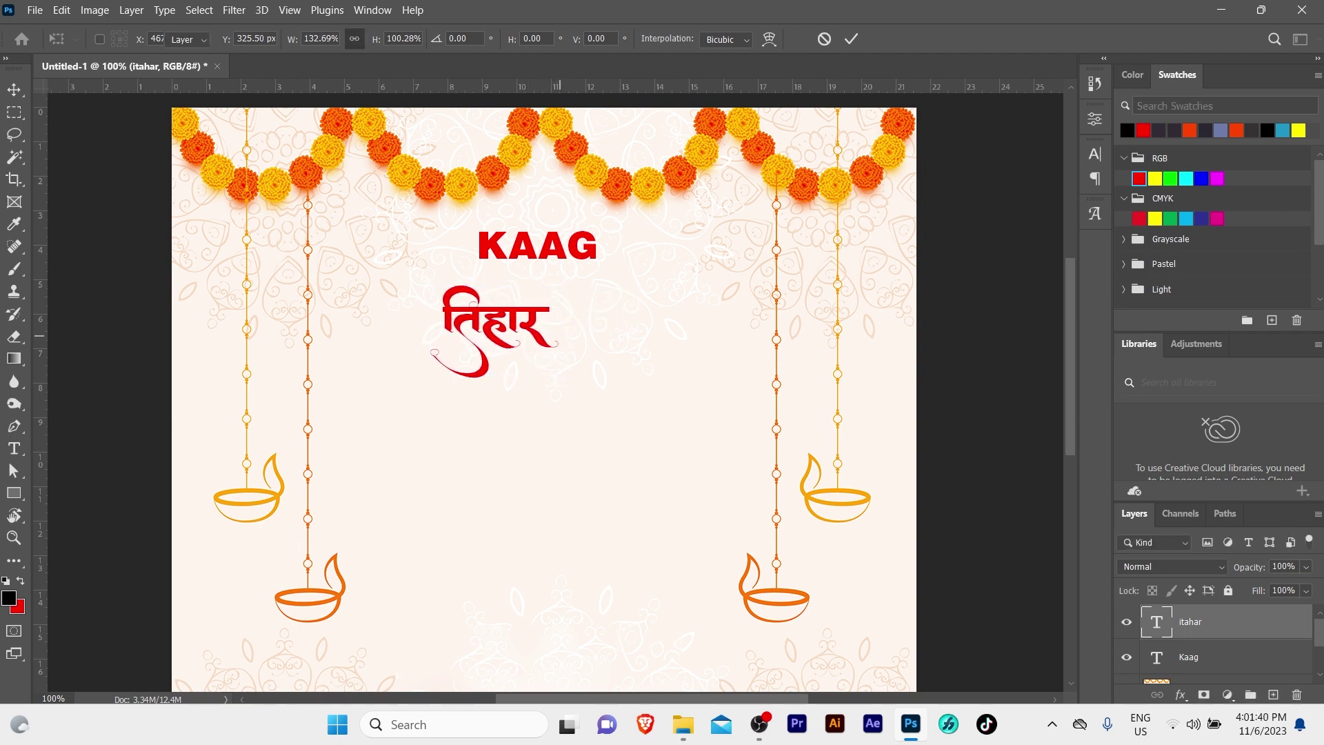
pyautogui.moveTo(525, 333); pyautogui.dragTo(535, 316)
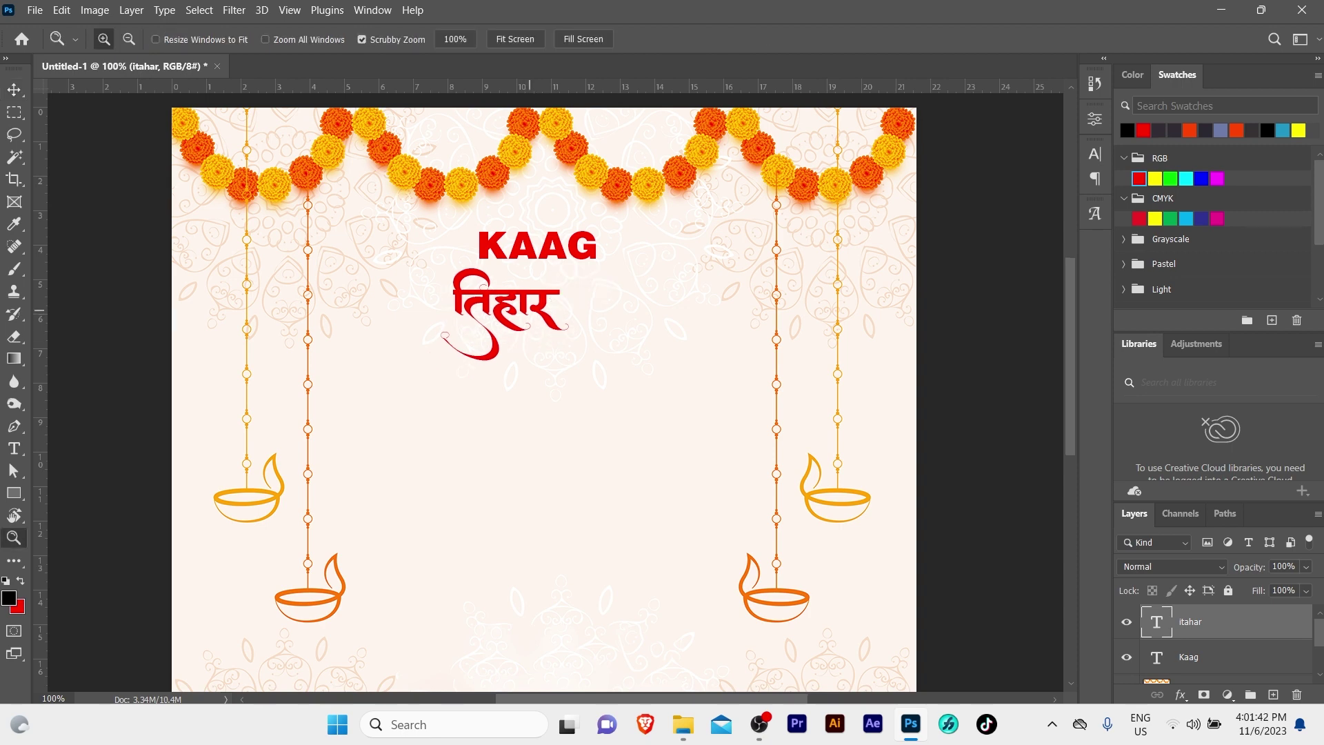
# Step: Shrink KAAG to about 54% and nestle it just above the right side of तिहार
pyautogui.scroll(1, 536, 318)
pyautogui.moveTo(529, 227); pyautogui.dragTo(556, 265)
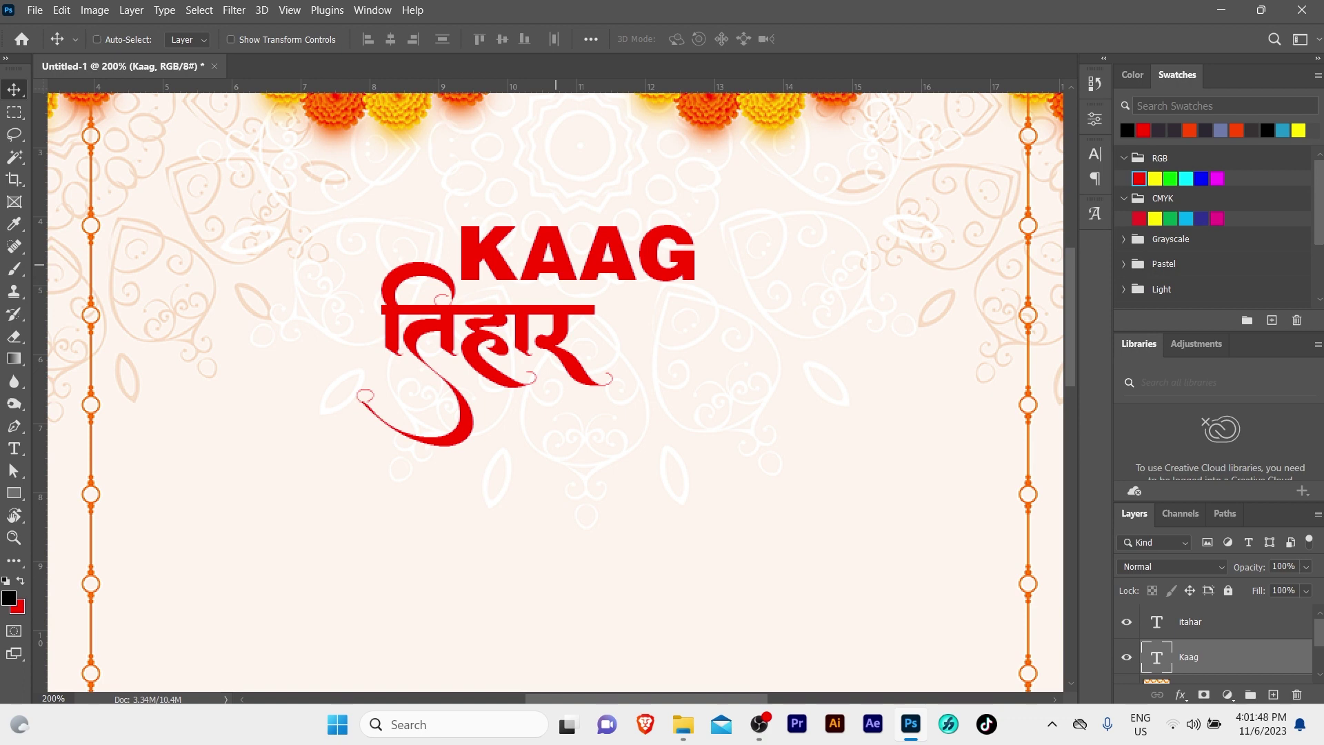
pyautogui.hotkey('ctrl', 't')
pyautogui.moveTo(698, 297); pyautogui.dragTo(592, 272)
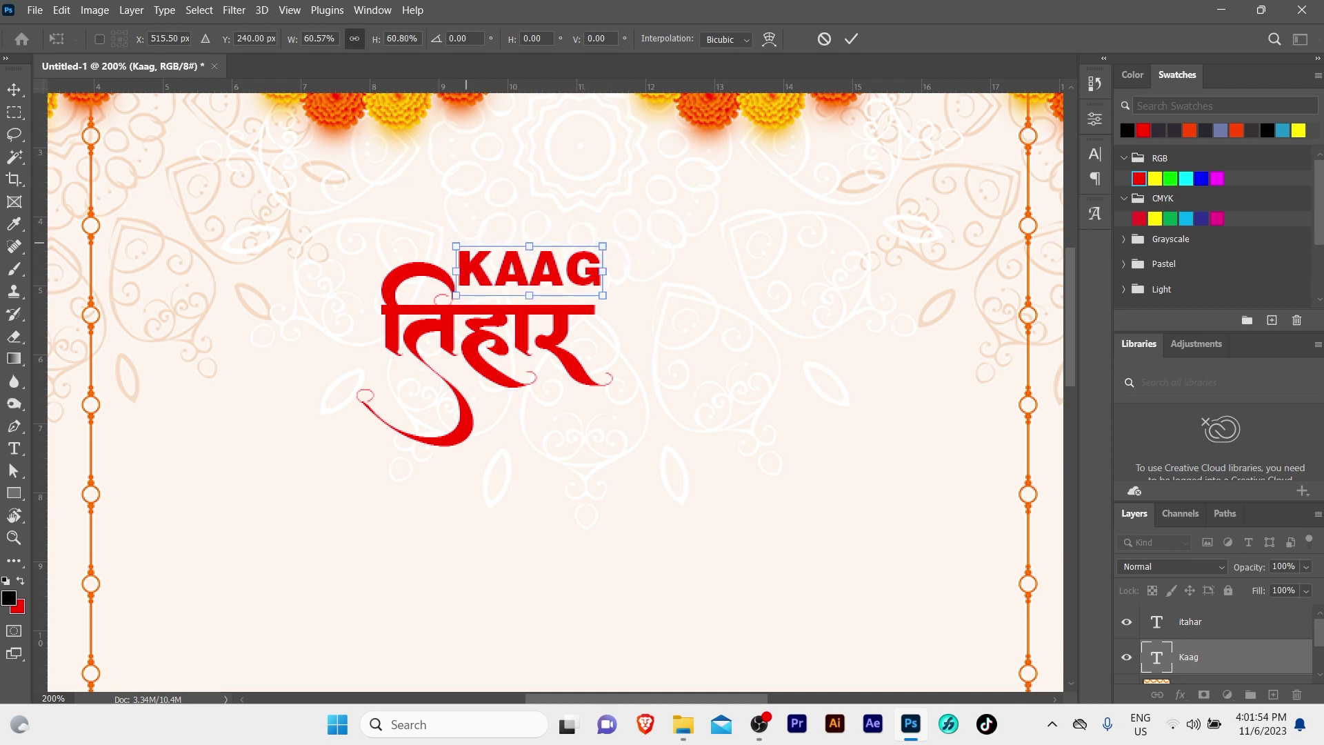
pyautogui.moveTo(456, 246); pyautogui.dragTo(463, 249)
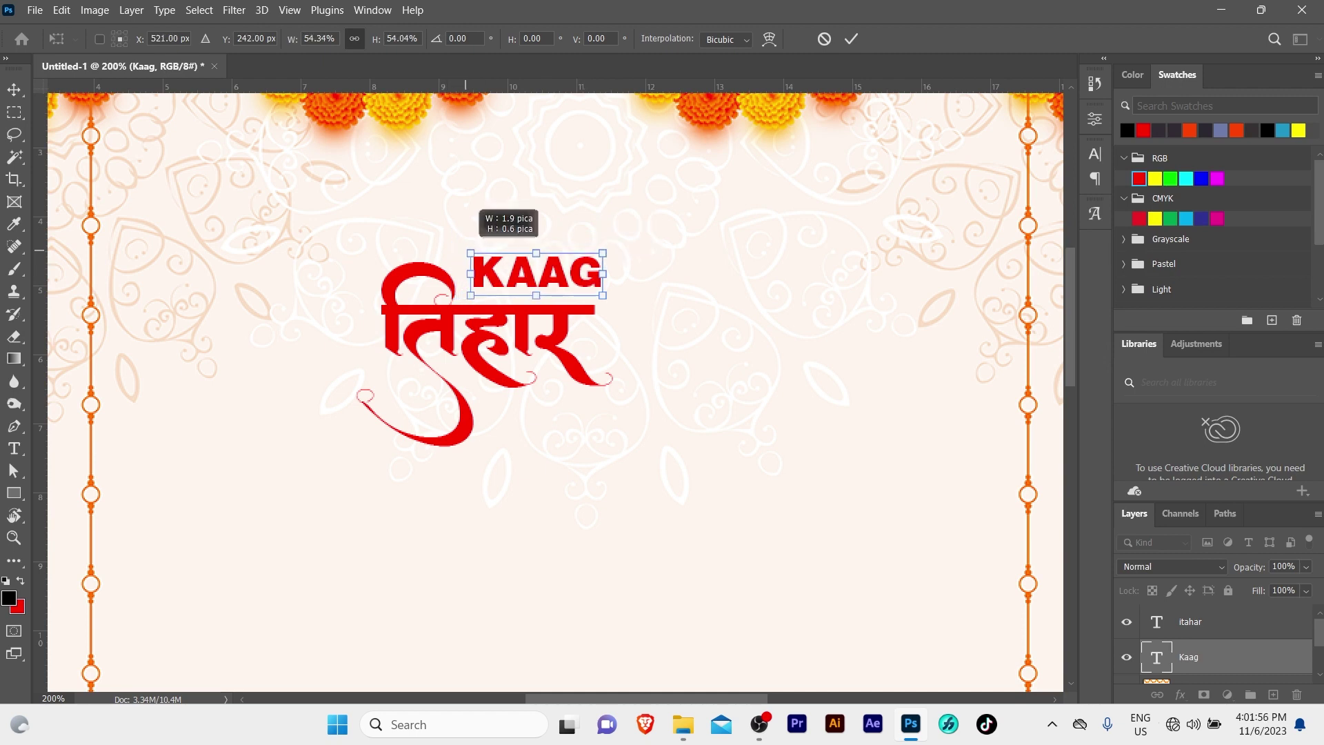
pyautogui.press('Return')
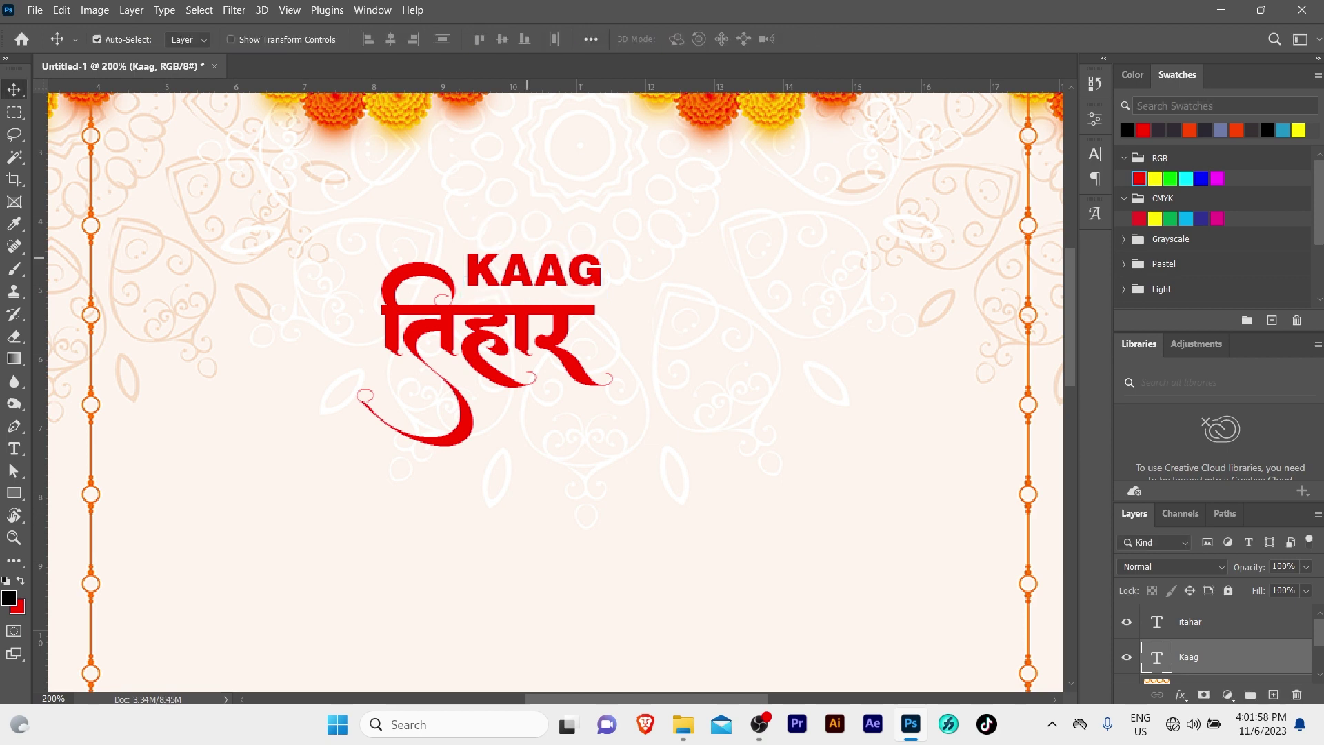
pyautogui.moveTo(535, 261); pyautogui.dragTo(528, 260)
pyautogui.press('Down')
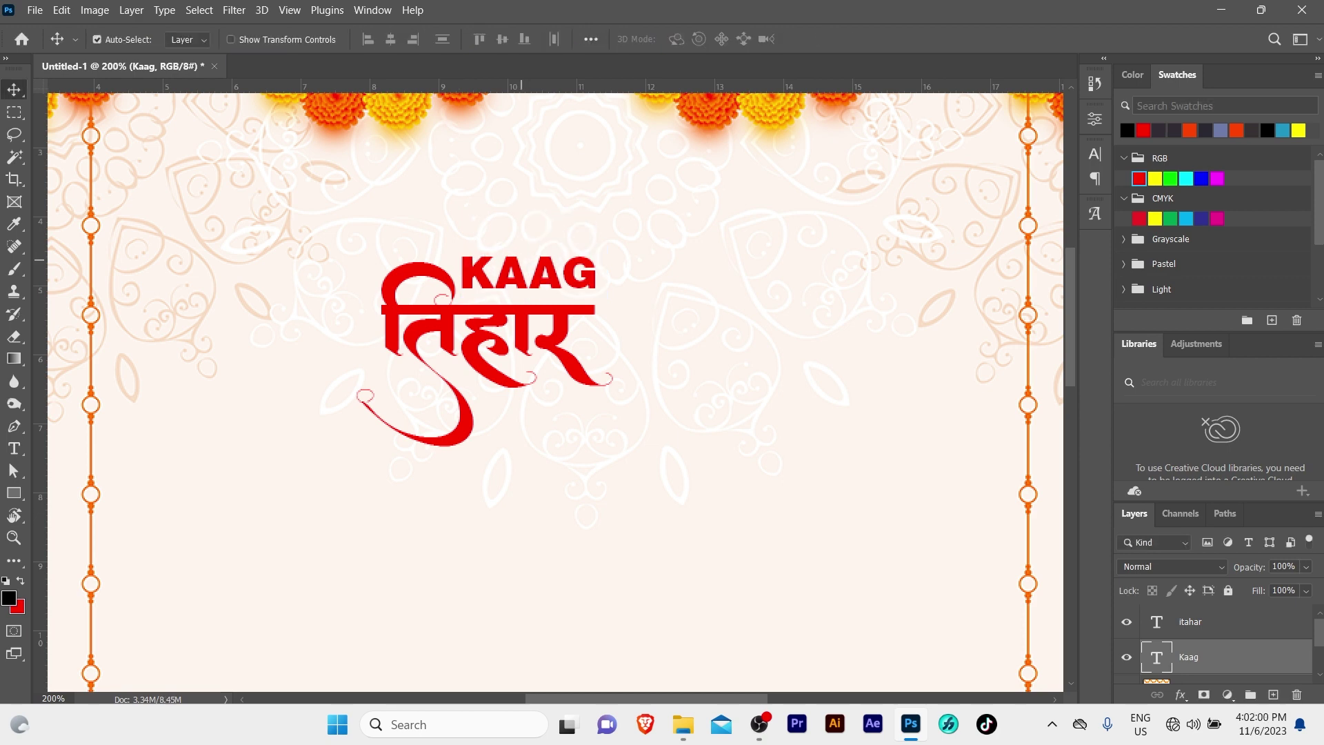
pyautogui.press('Down')
pyautogui.press('Down')
pyautogui.press('Down')
pyautogui.press('Down')
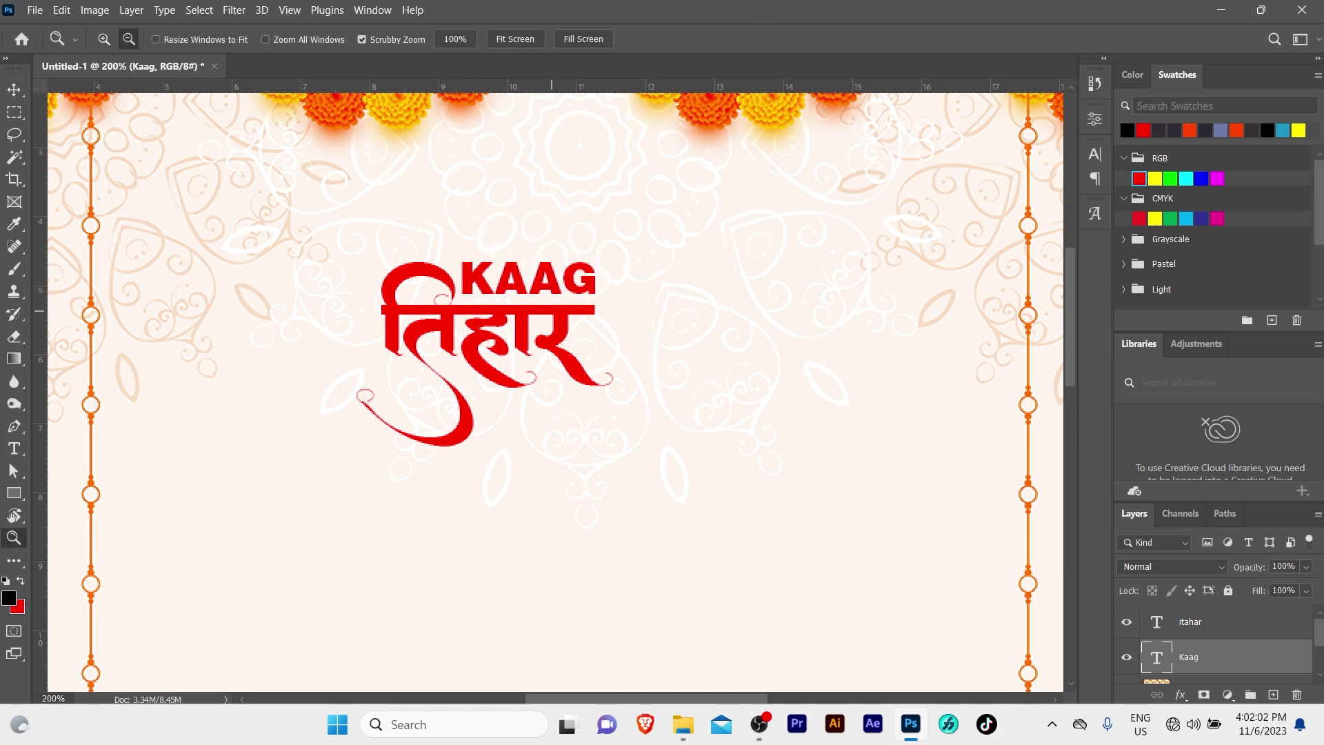
pyautogui.hotkey('ctrl', '-')
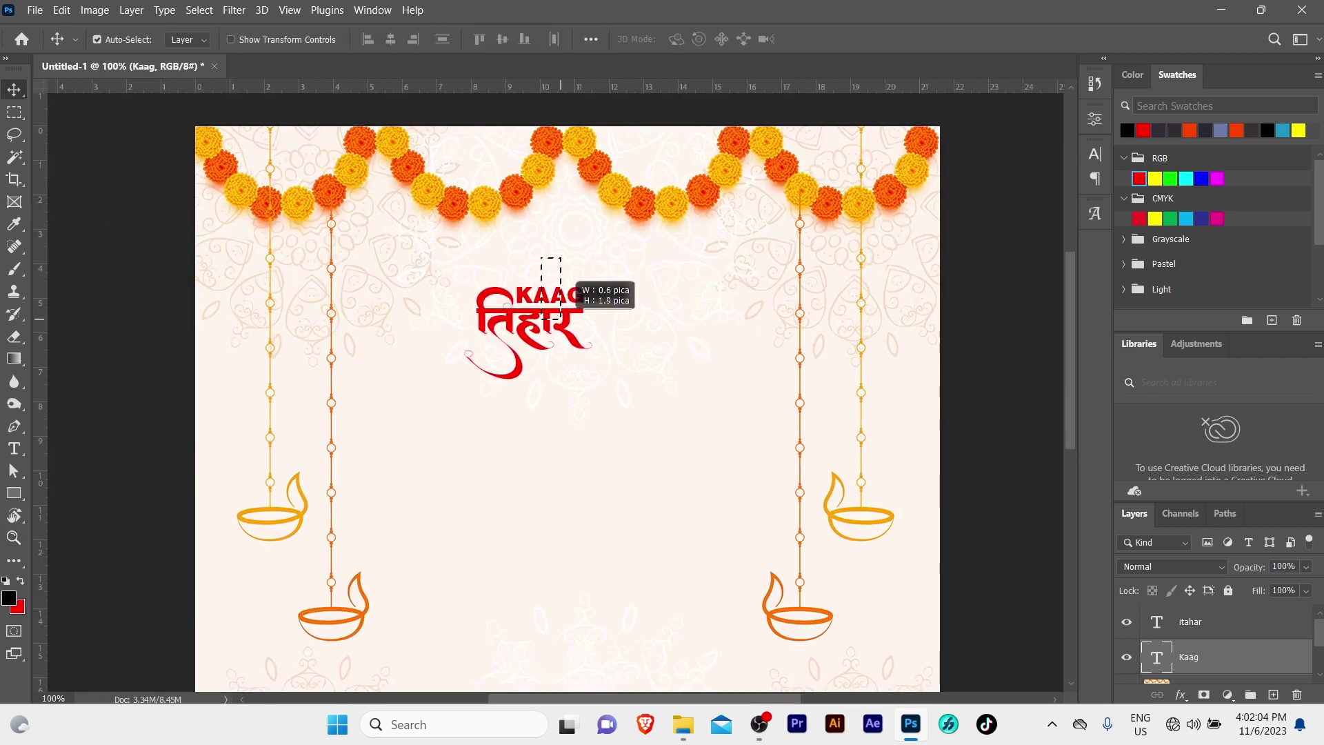
# Step: Scale both title layers together to about 160% and nudge them up and left
pyautogui.keyDown('shift'); pyautogui.click(548, 317); pyautogui.keyUp('shift')
pyautogui.hotkey('ctrl', 't')
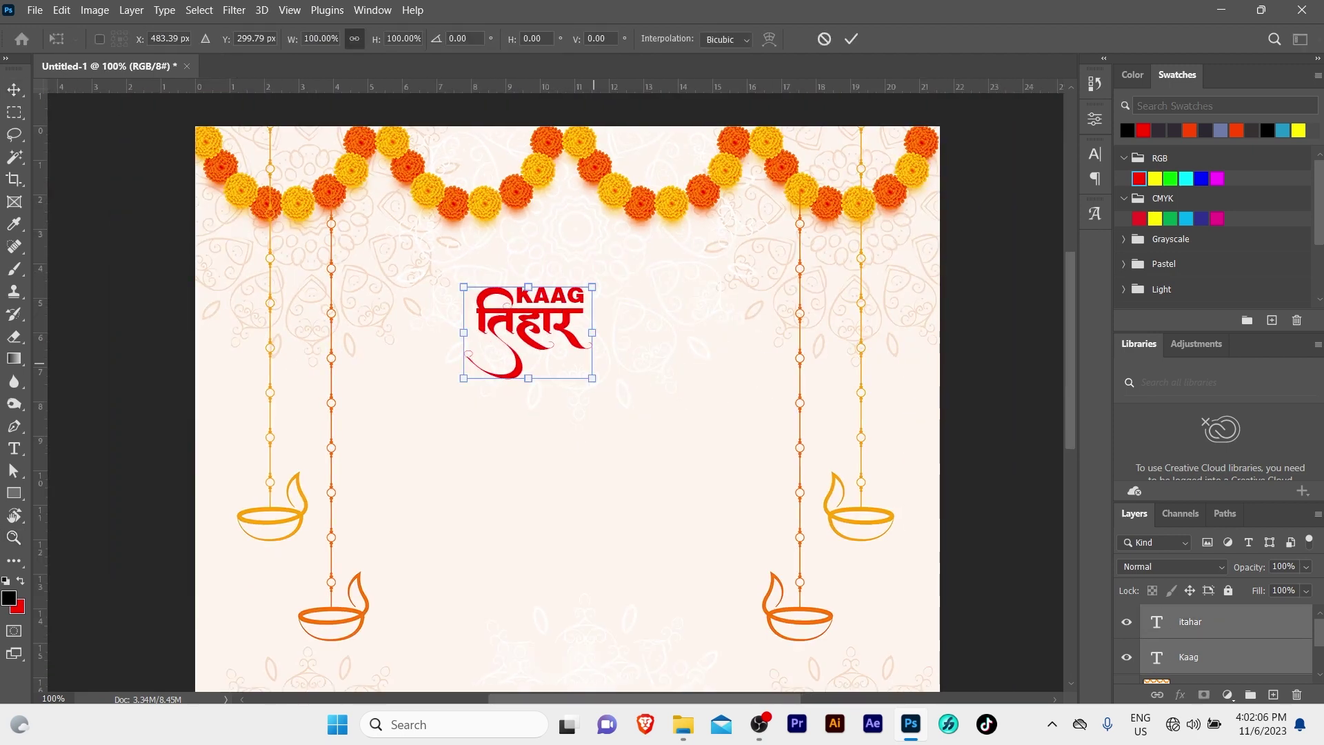
pyautogui.moveTo(592, 378); pyautogui.dragTo(661, 429)
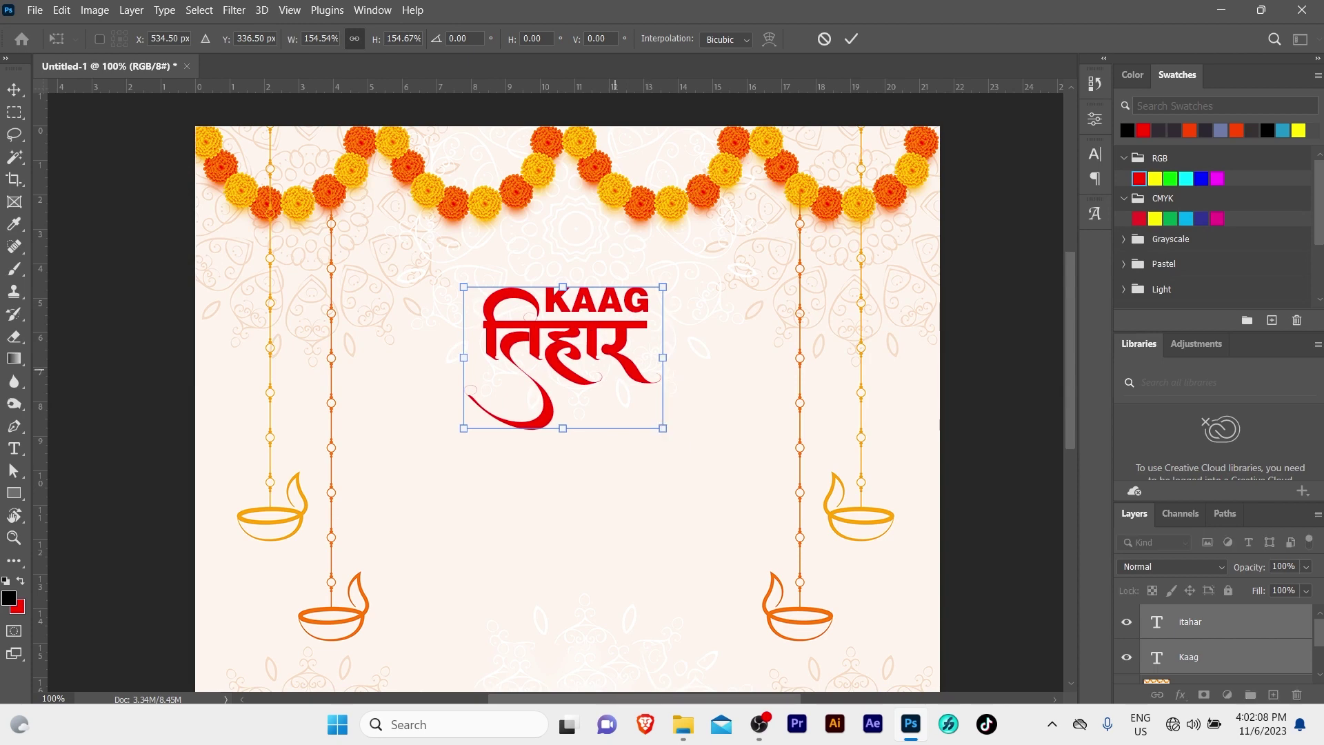
pyautogui.moveTo(621, 329); pyautogui.dragTo(616, 318)
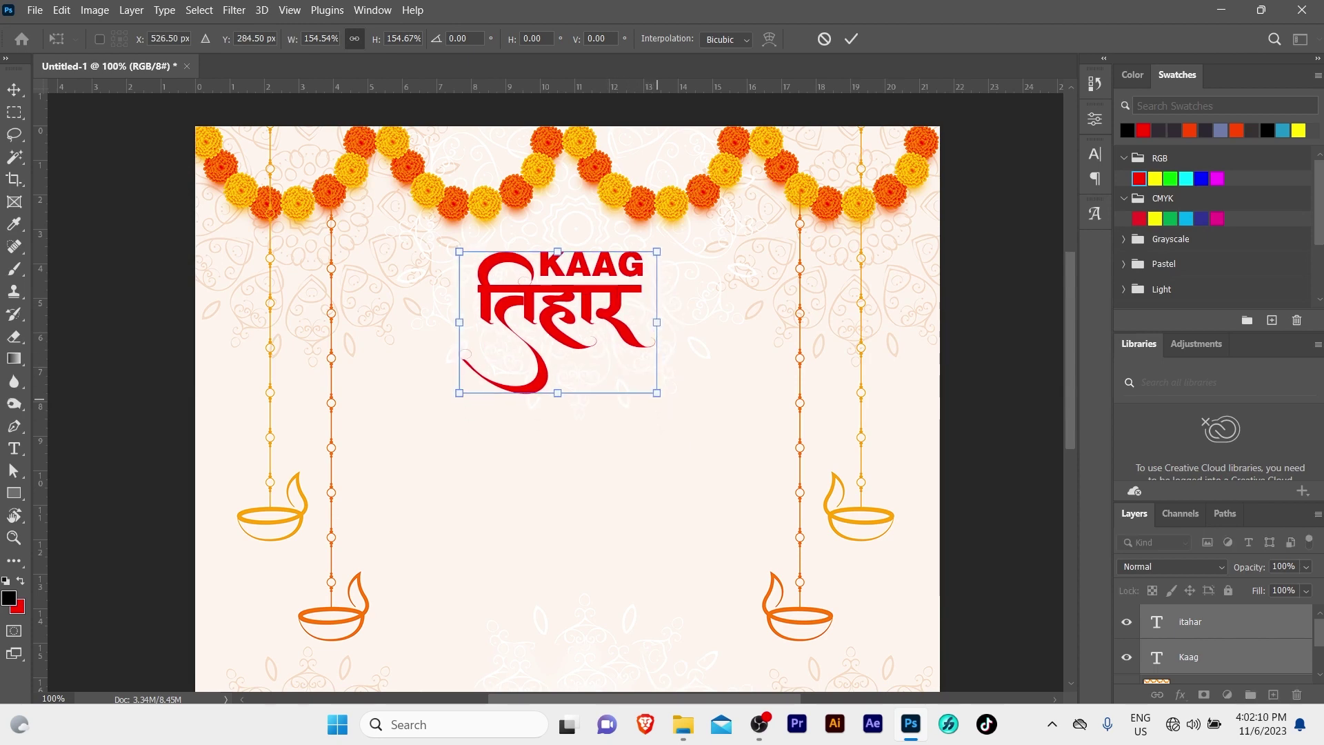
pyautogui.moveTo(661, 395); pyautogui.dragTo(664, 398)
pyautogui.press('Return')
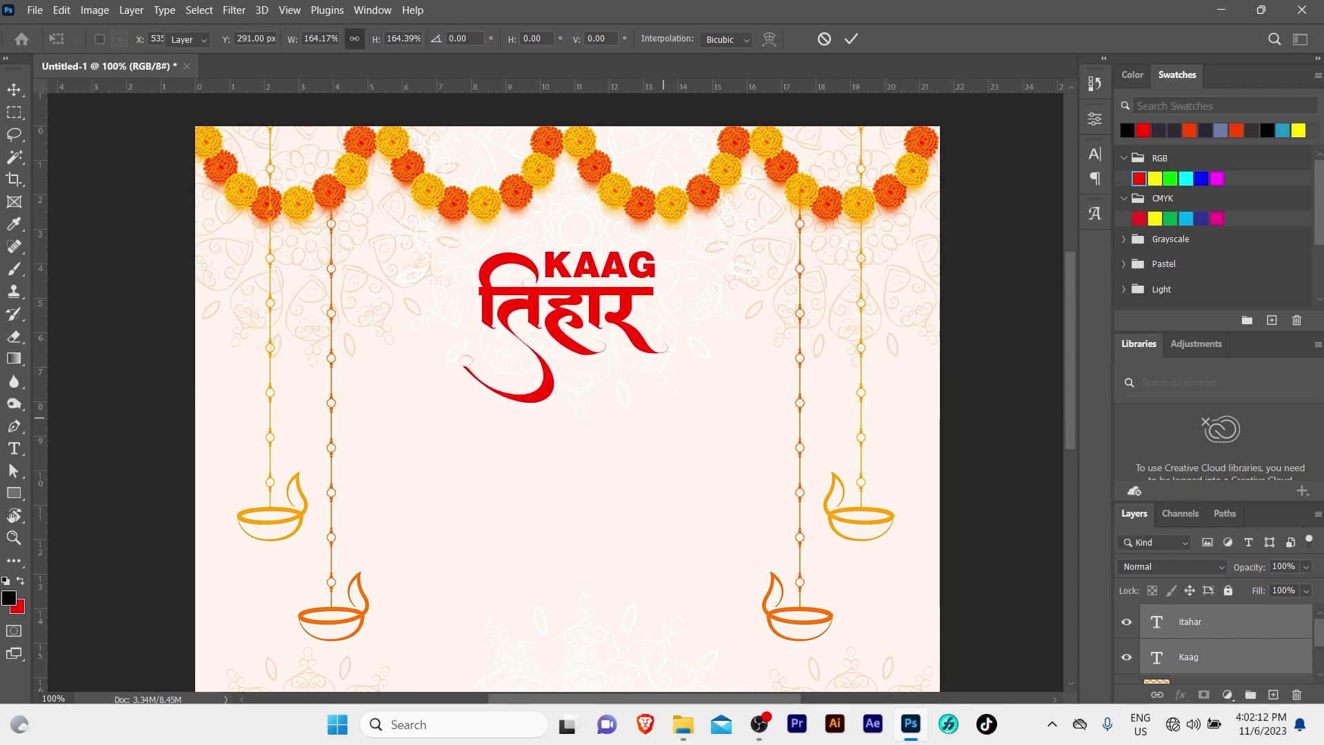
pyautogui.press('Left')
pyautogui.press('Up')
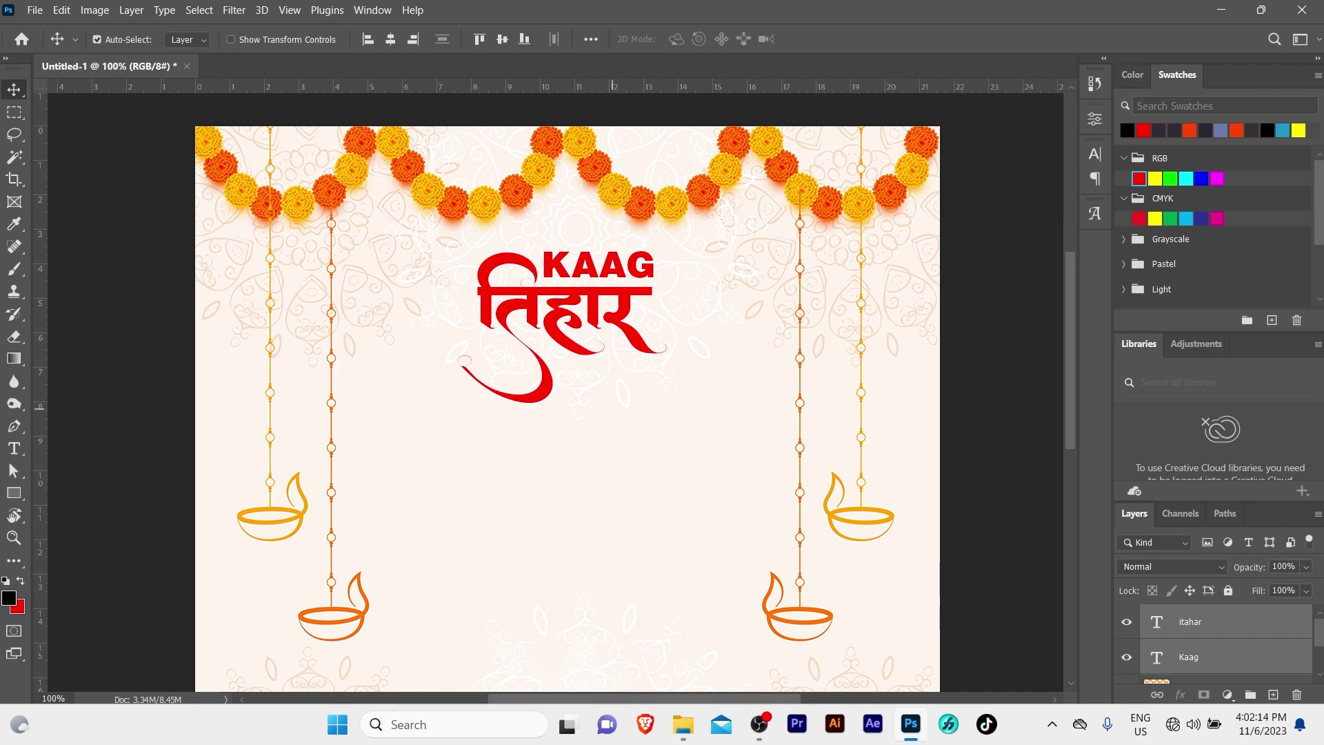
pyautogui.press('Left')
pyautogui.press('Up')
# Step: Bring up the Tlhar image folder and carry the Kaag crow file toward Photoshop
pyautogui.keyDown('alt'); pyautogui.click(612, 407); pyautogui.keyUp('alt')
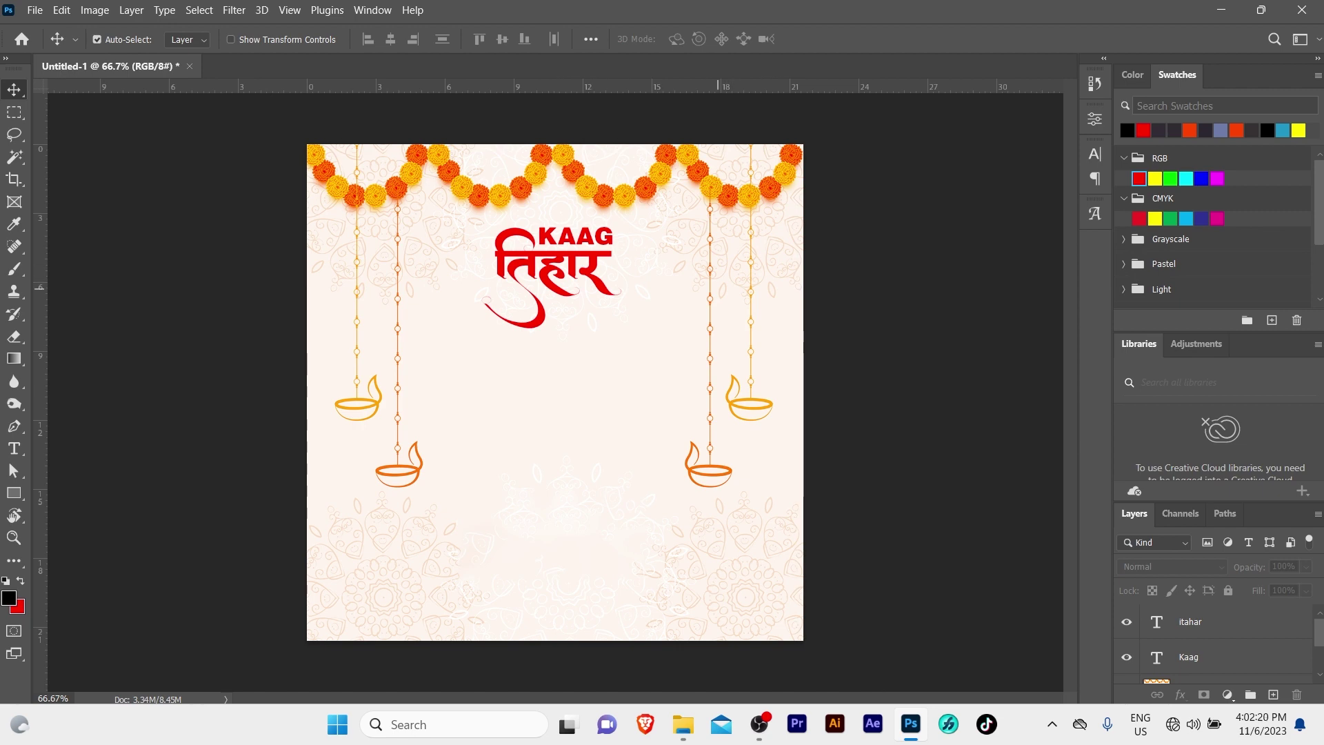
pyautogui.click(683, 724)
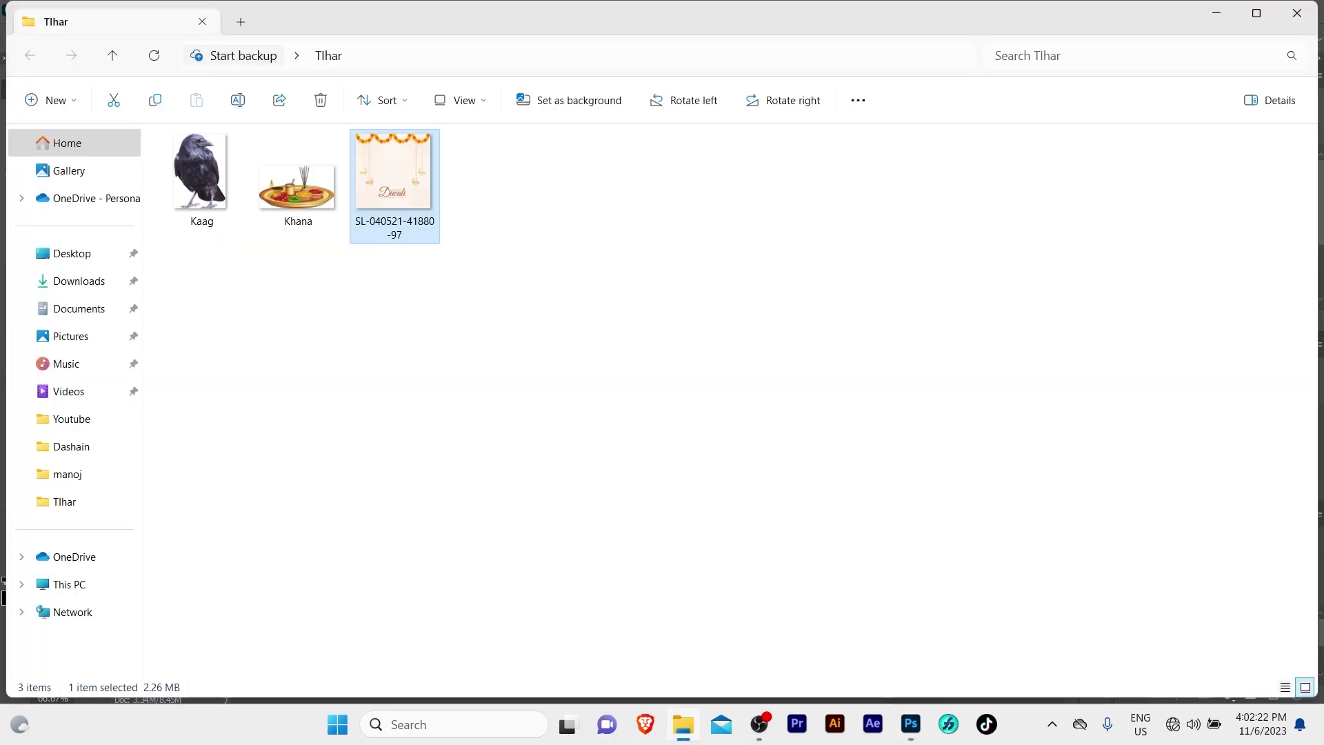
pyautogui.moveTo(201, 176); pyautogui.dragTo(916, 723)
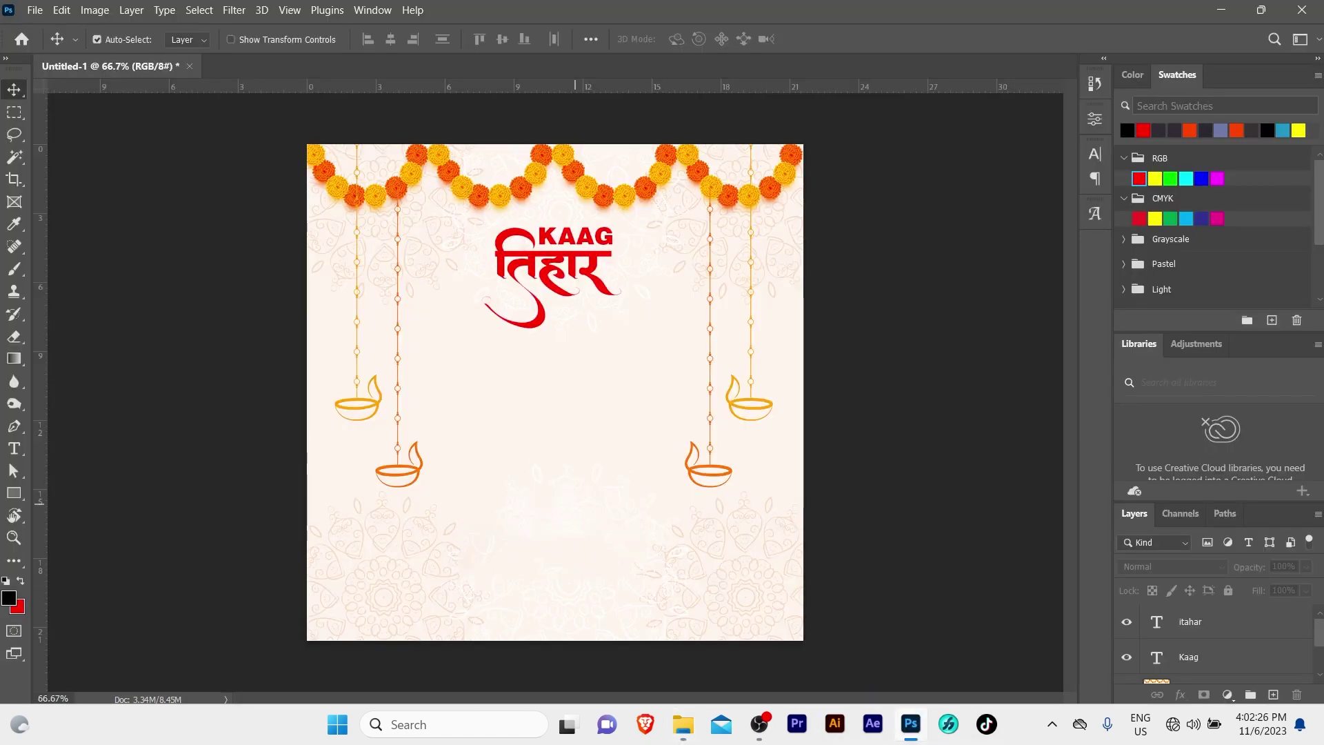
# Step: Place the Kaag crow image, scale it to about 53%, and set it beneath the title
pyautogui.moveTo(915, 722); pyautogui.dragTo(575, 498)
pyautogui.press('Return')
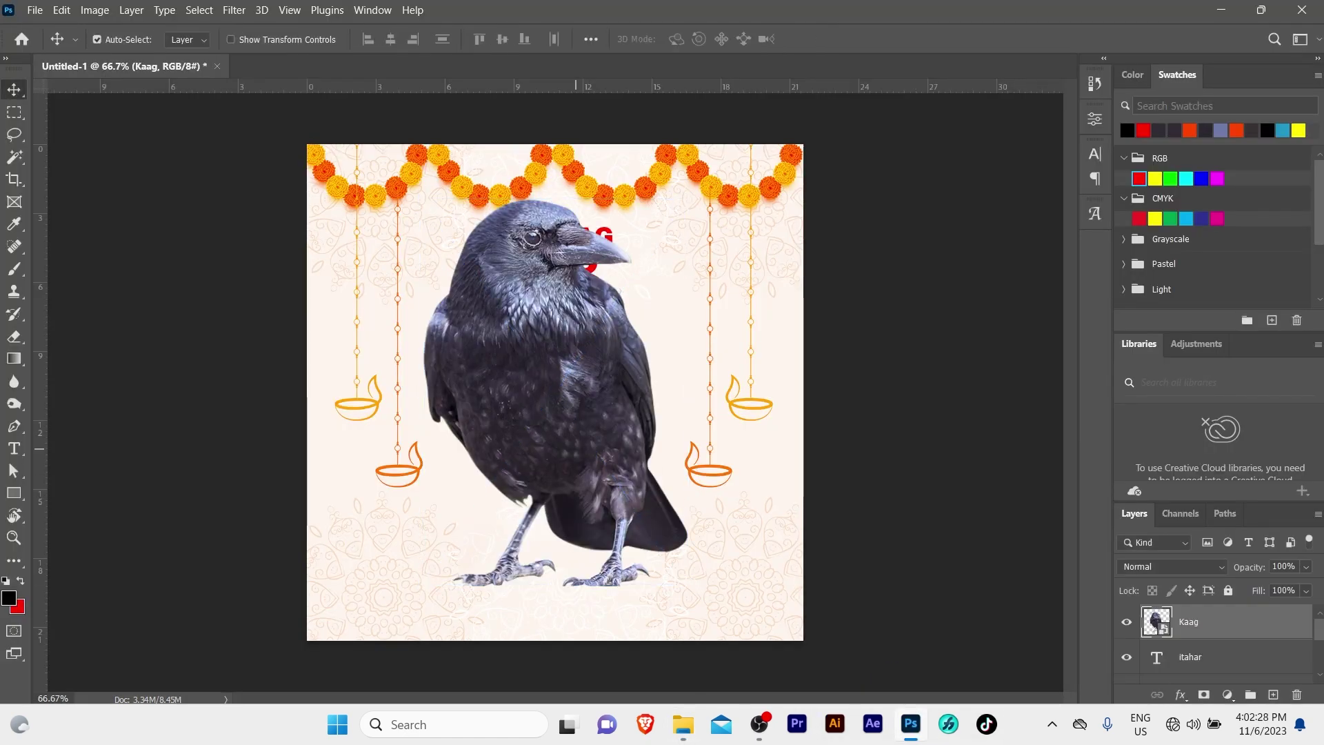
pyautogui.hotkey('ctrl', 't')
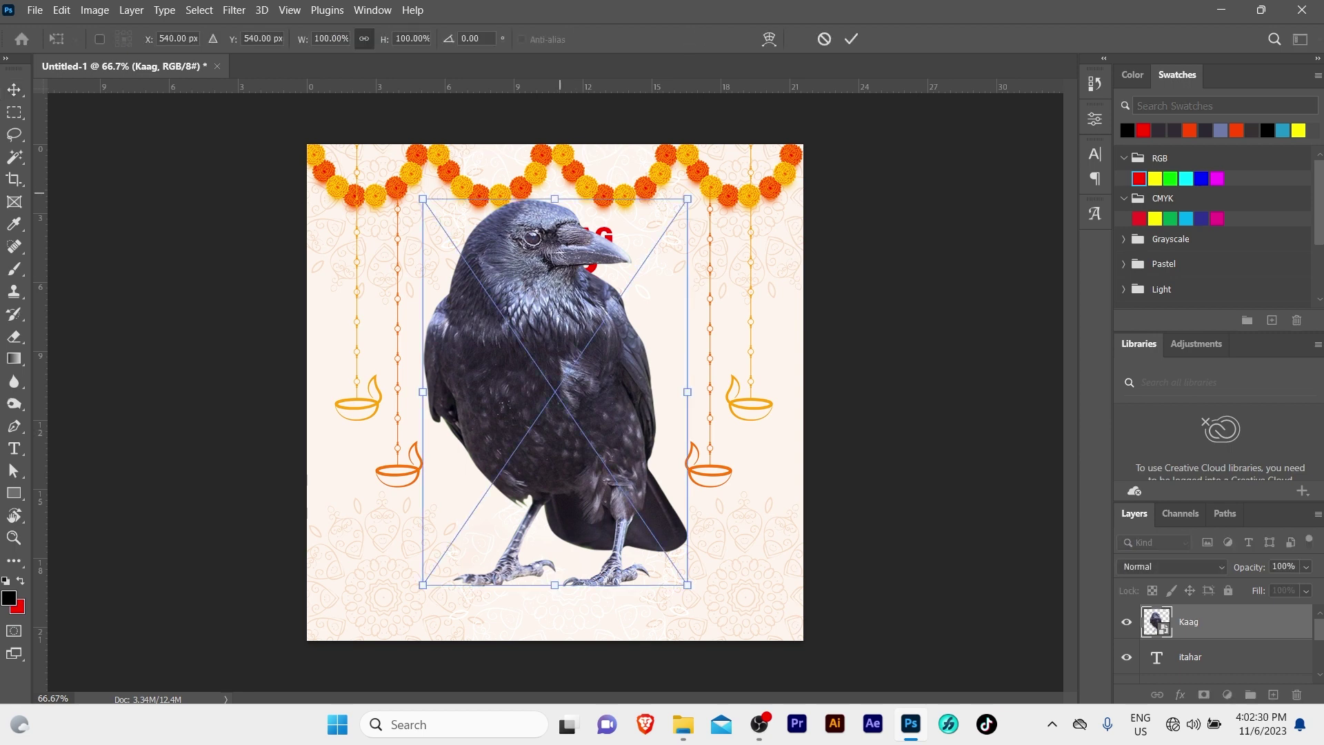
pyautogui.moveTo(687, 199); pyautogui.dragTo(634, 276)
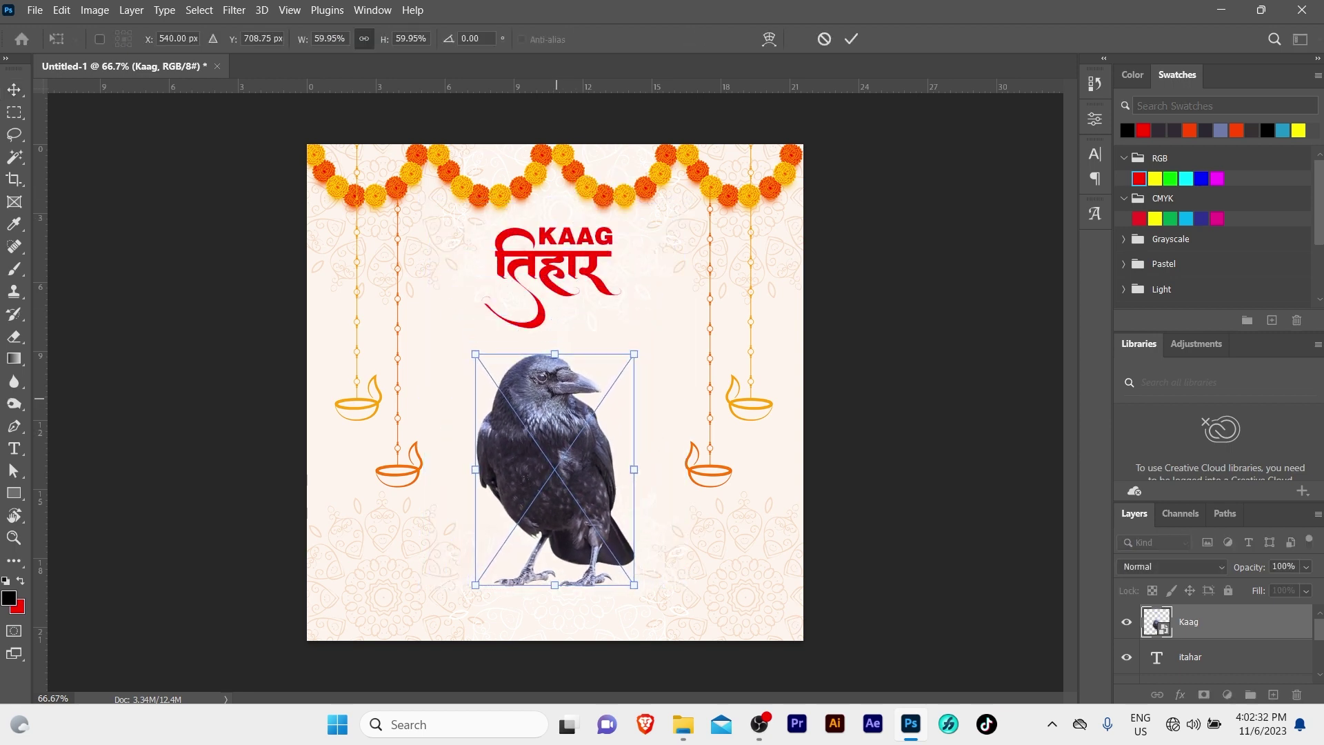
pyautogui.moveTo(554, 392); pyautogui.dragTo(554, 418)
pyautogui.moveTo(558, 340); pyautogui.dragTo(560, 330)
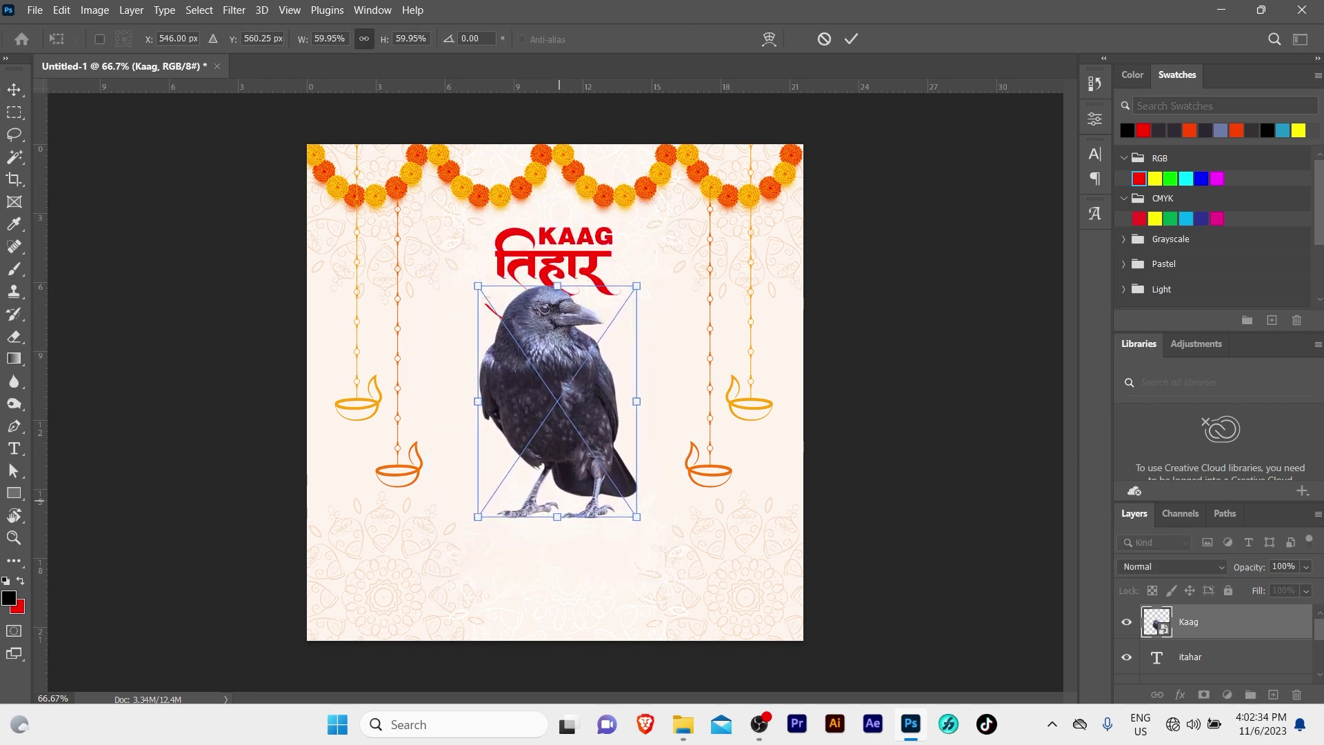
pyautogui.moveTo(637, 517); pyautogui.dragTo(628, 502)
pyautogui.moveTo(573, 376); pyautogui.dragTo(573, 373)
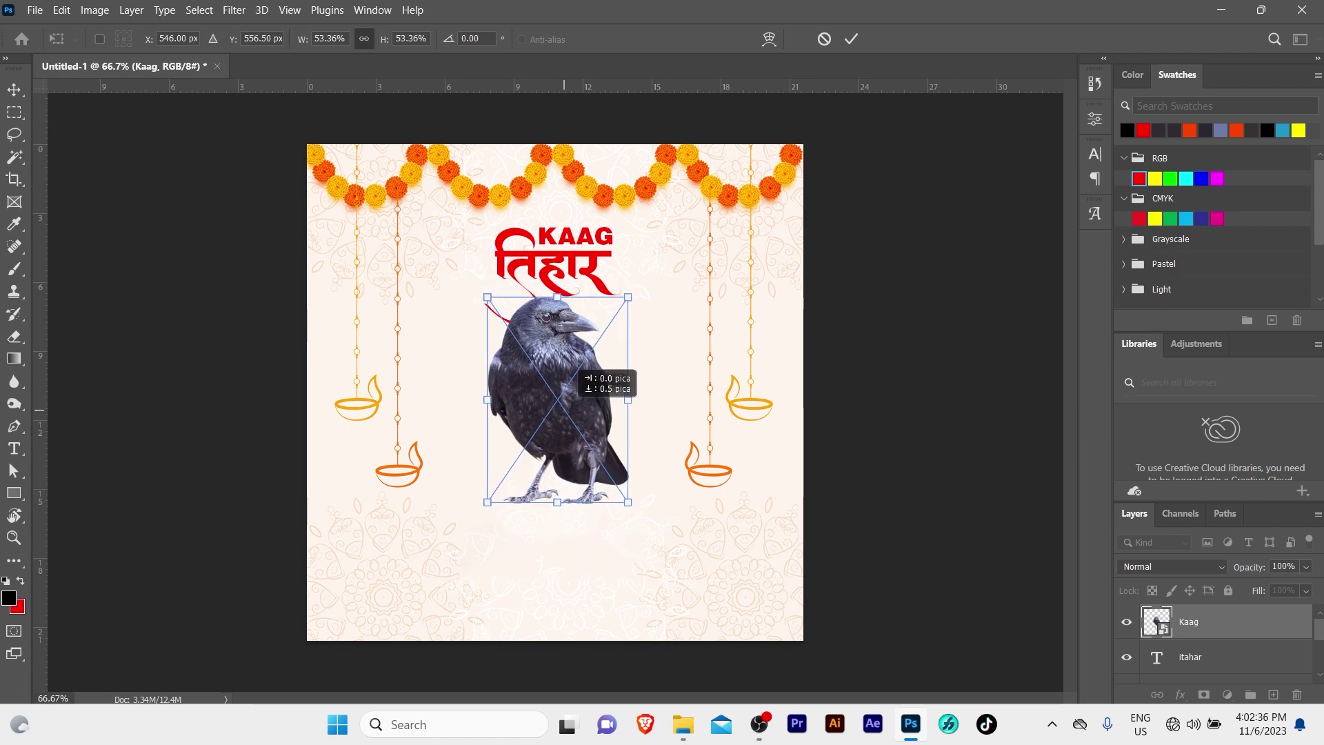
pyautogui.press('Return')
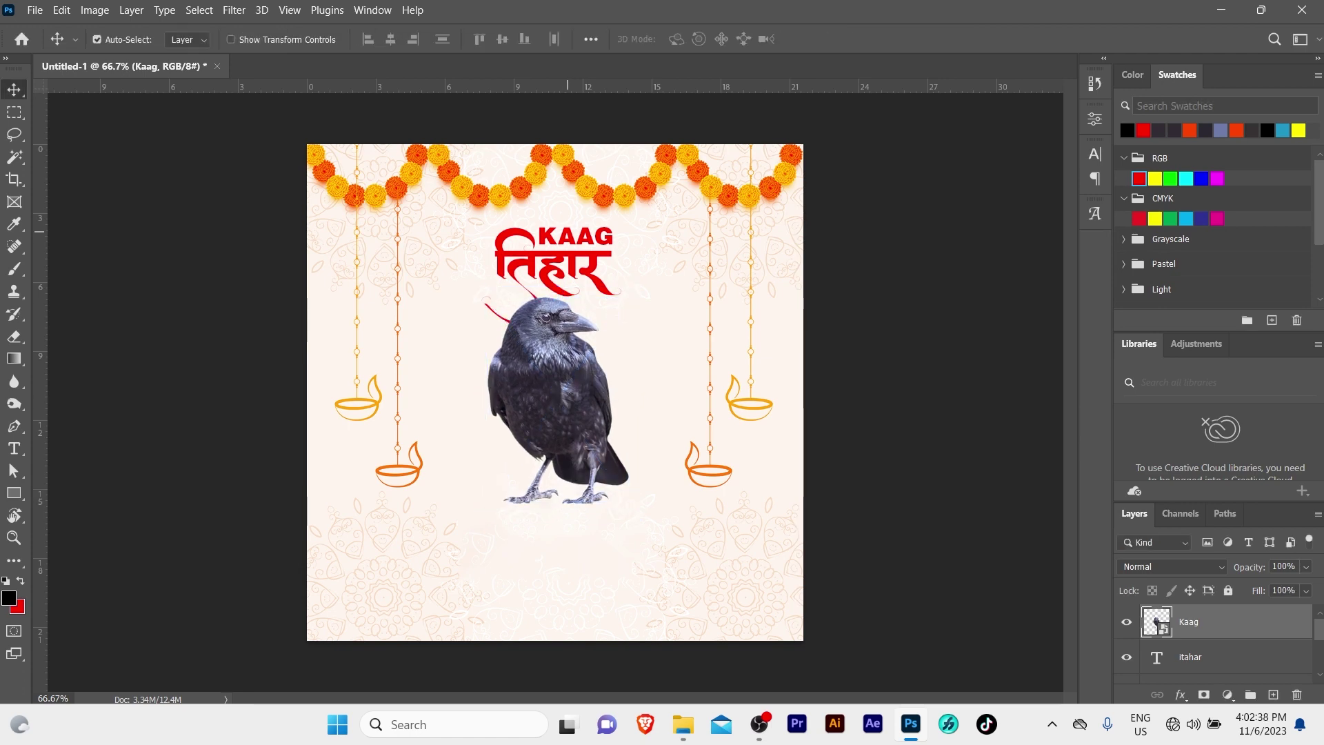
pyautogui.click(571, 245)
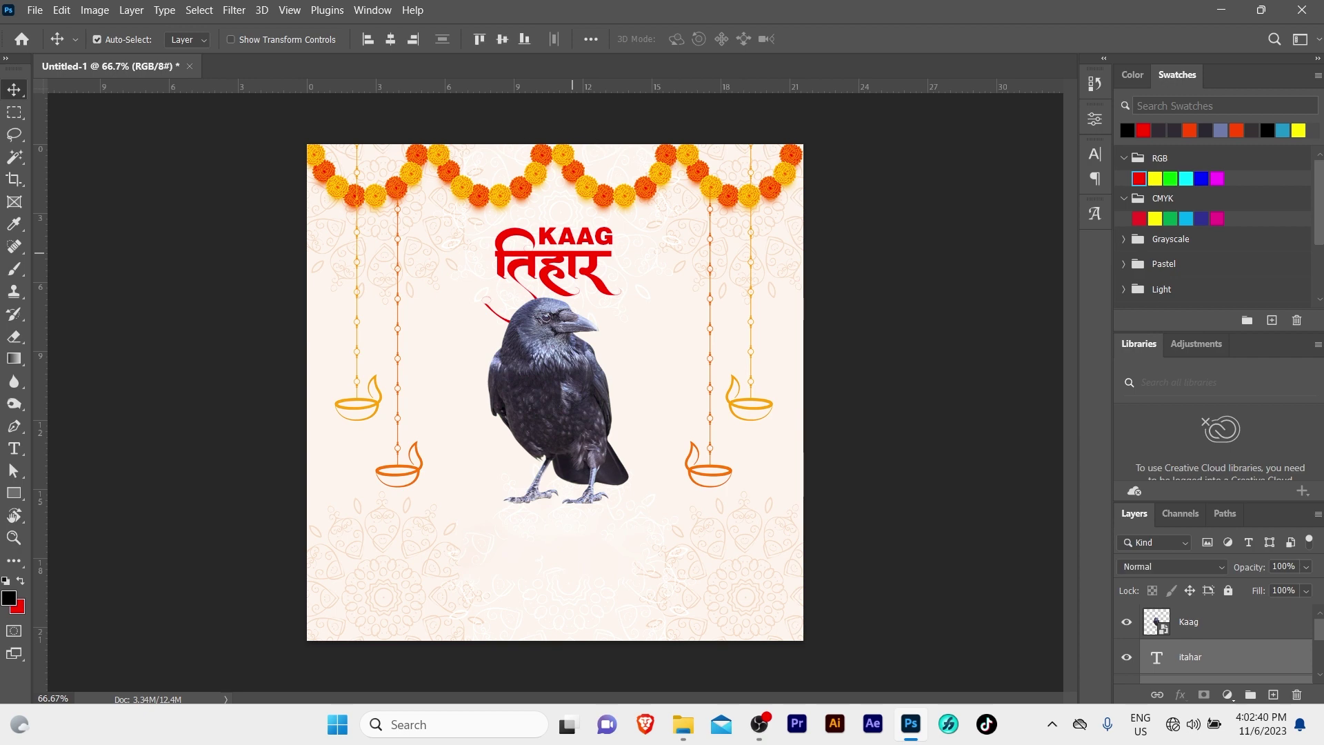
# Step: Enlarge the title to about 118% and commit the transform
pyautogui.hotkey('ctrl', 't')
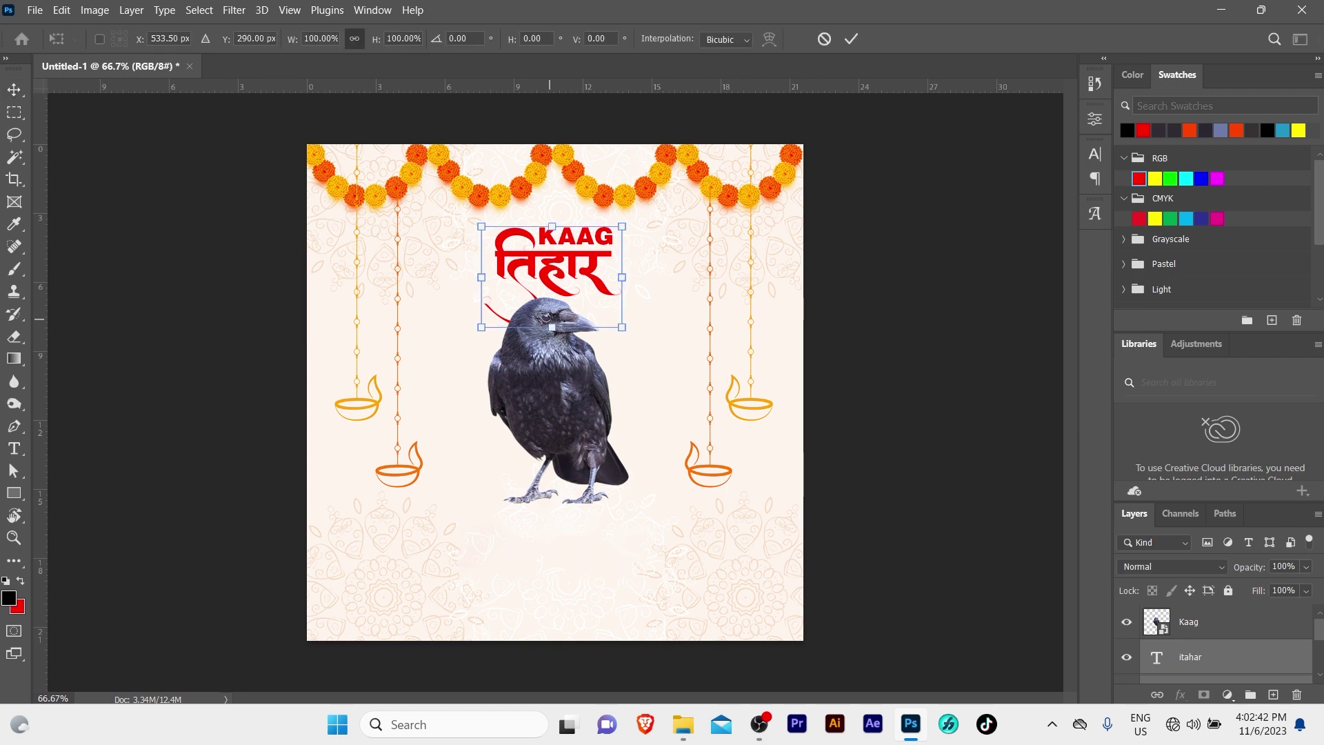
pyautogui.moveTo(552, 327); pyautogui.dragTo(552, 337)
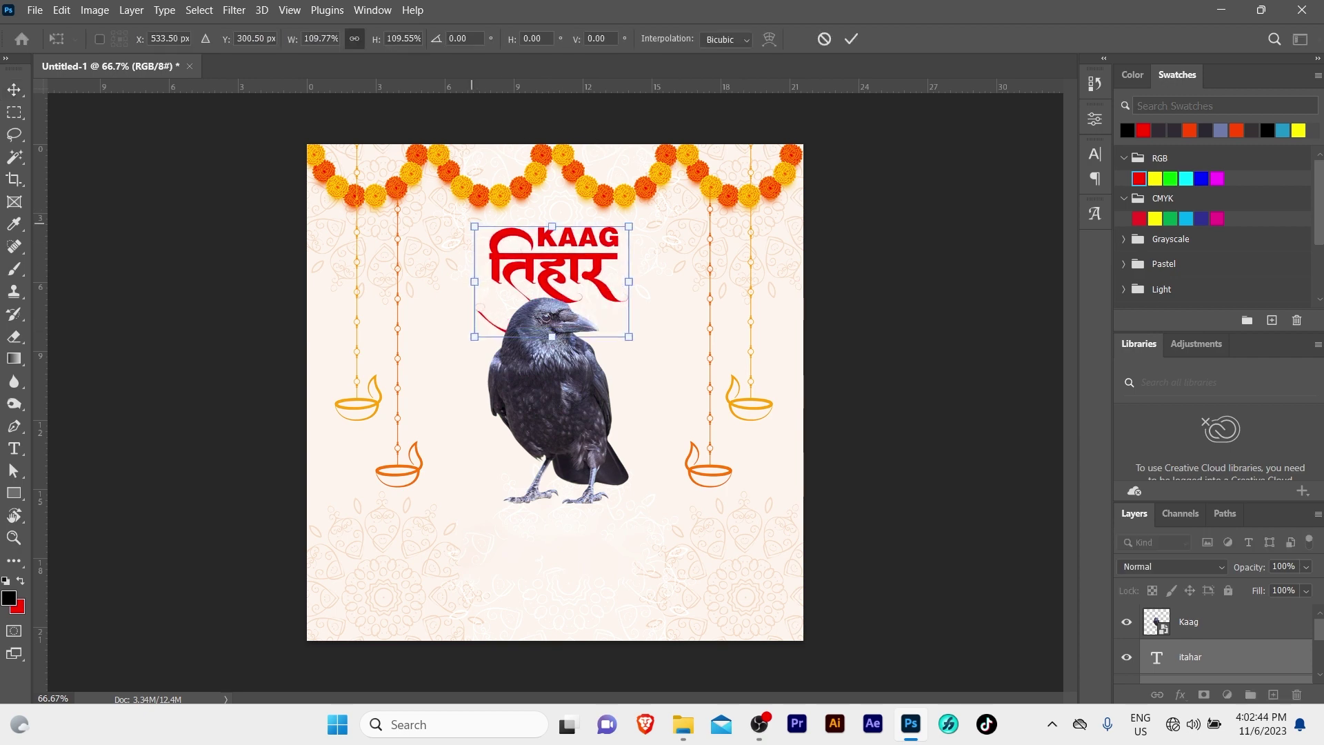
pyautogui.moveTo(474, 226); pyautogui.dragTo(463, 219)
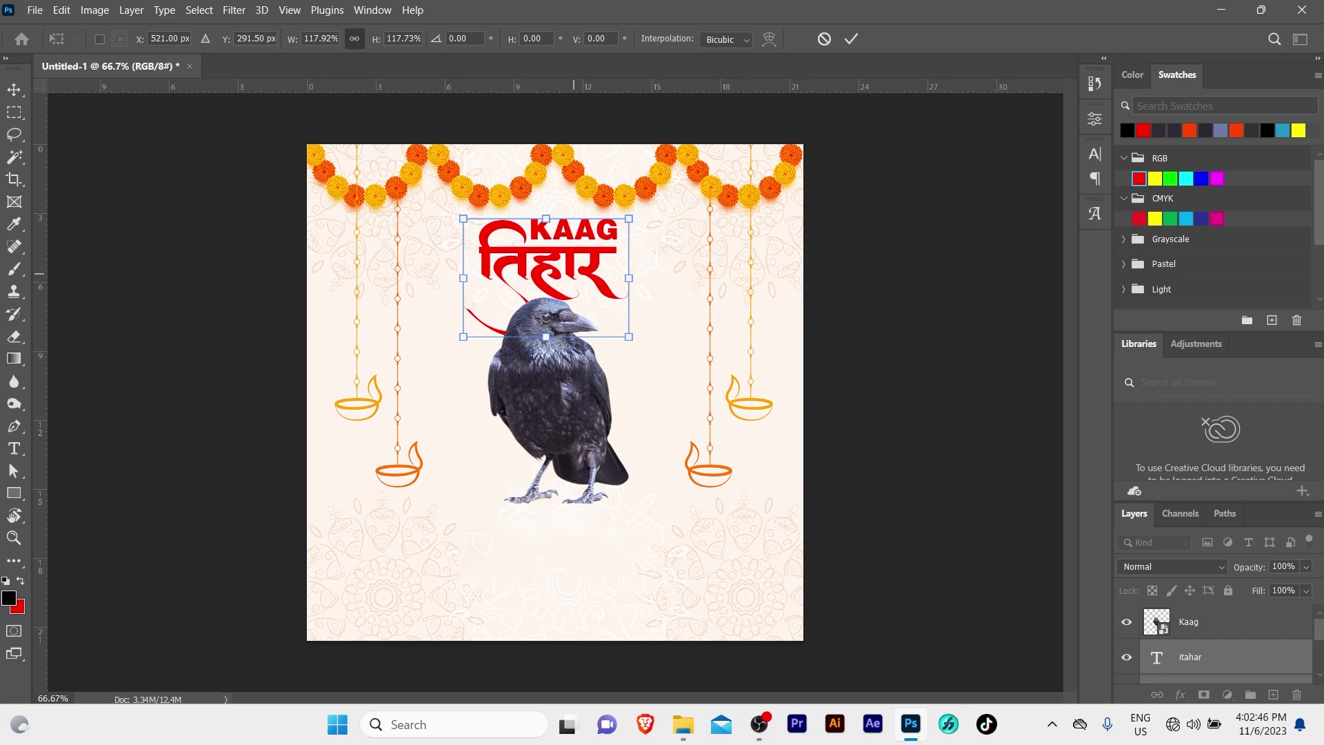
pyautogui.press('Return')
pyautogui.click(1173, 621)
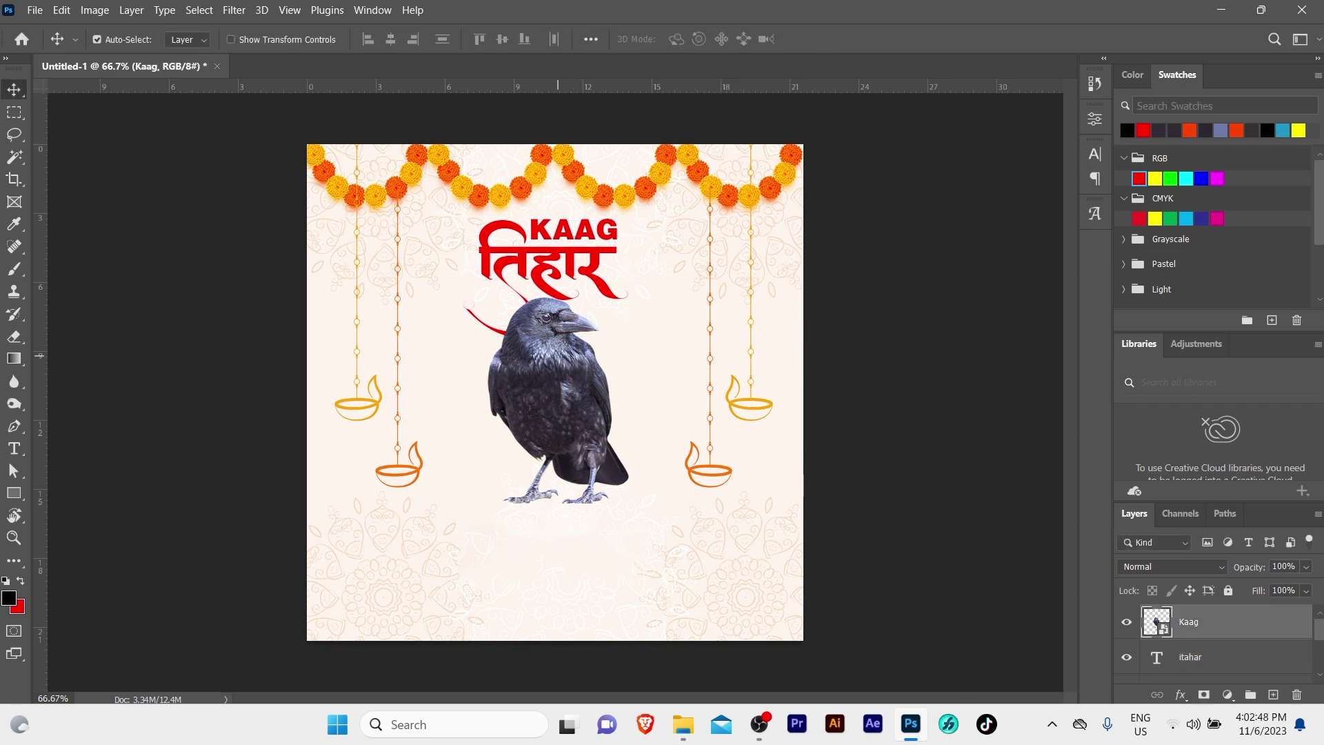
# Step: Centre the crow horizontally on the card and nudge it slightly down
pyautogui.hotkey('ctrl', 'a')
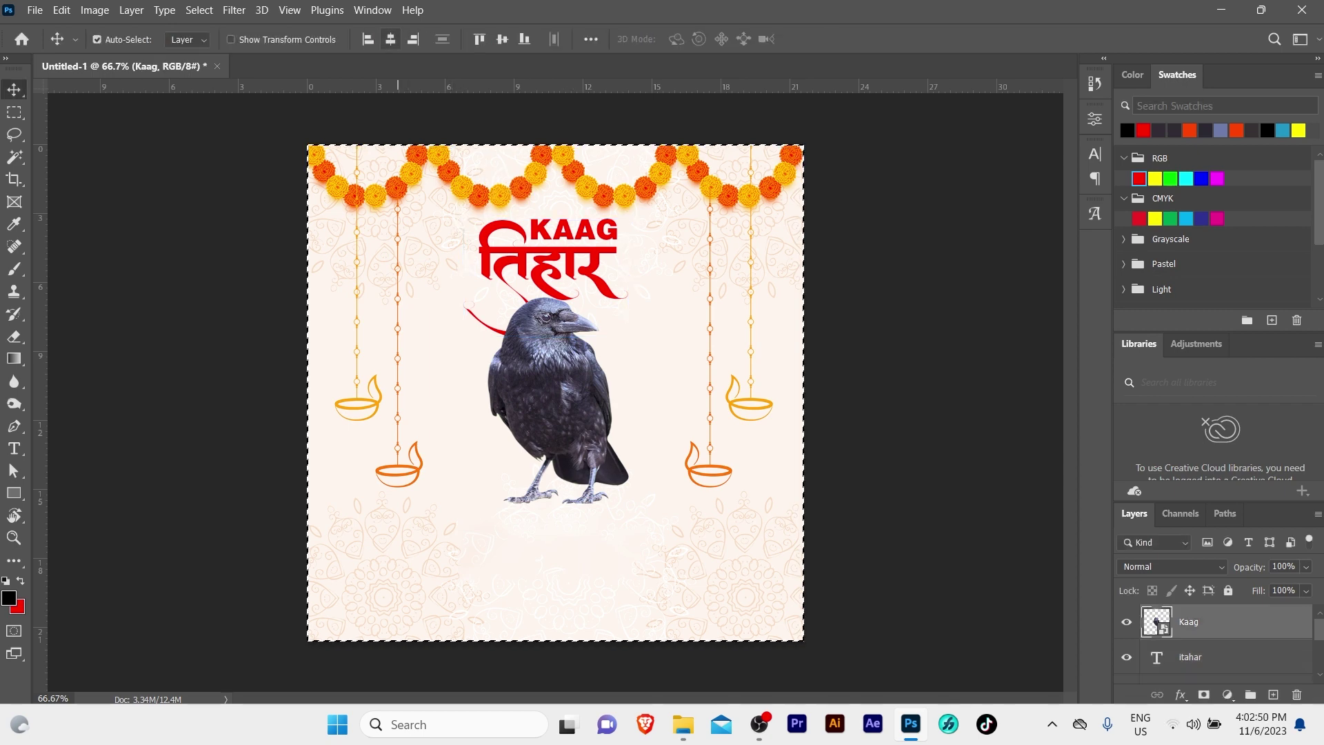
pyautogui.click(390, 38)
pyautogui.hotkey('ctrl', 'd')
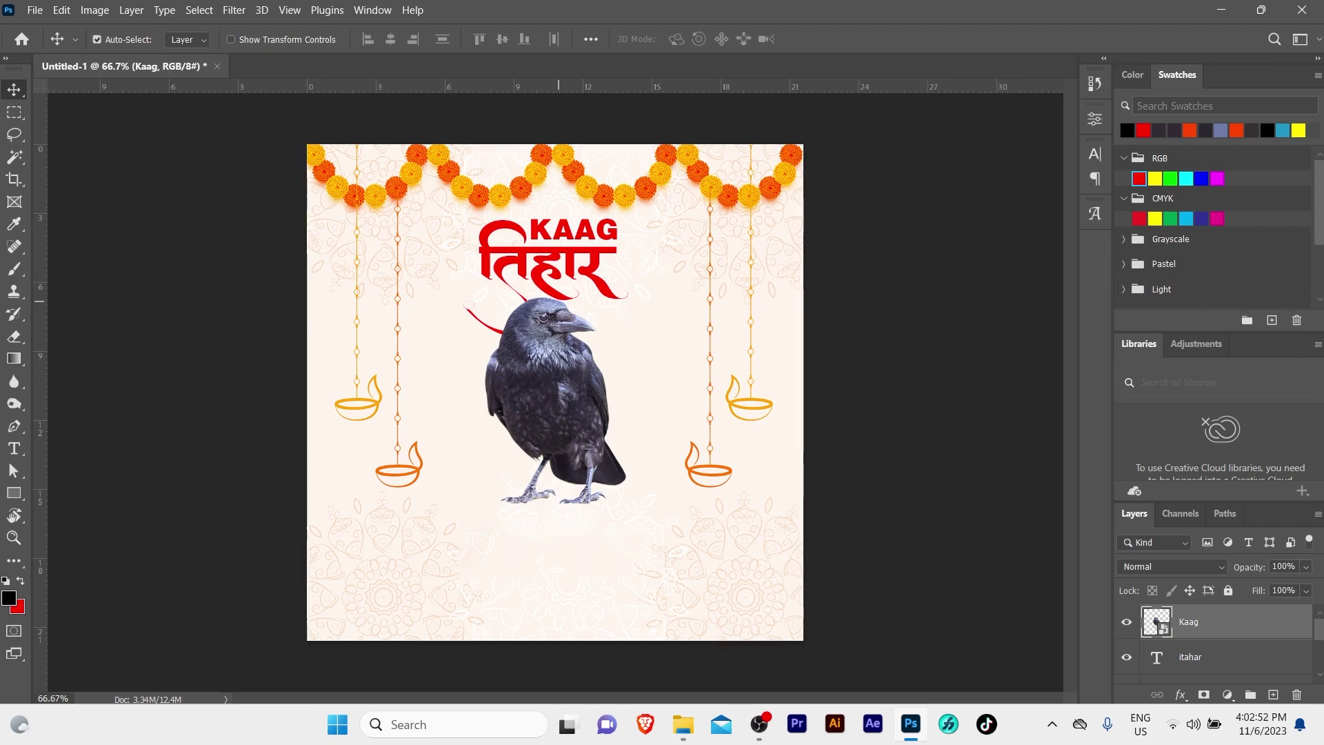
pyautogui.hotkey('shift', 'Down')
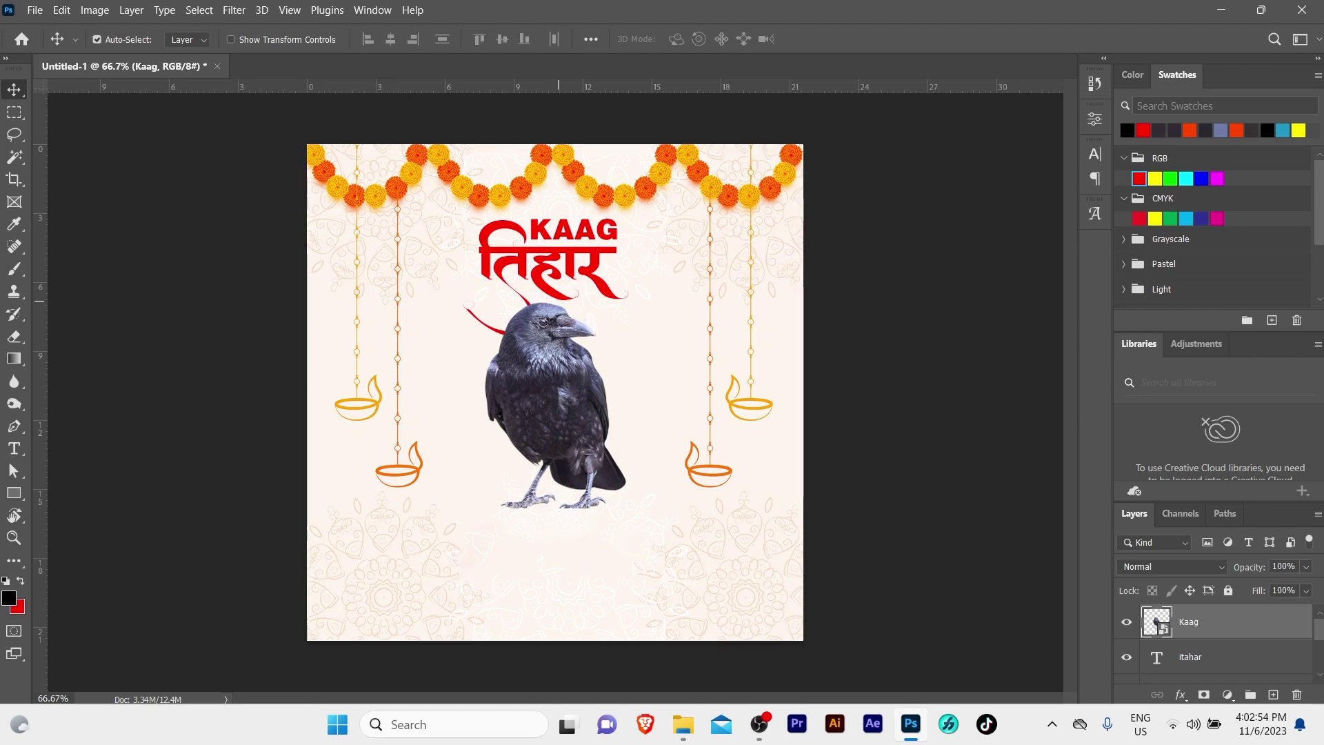
pyautogui.moveTo(476, 222); pyautogui.dragTo(592, 259)
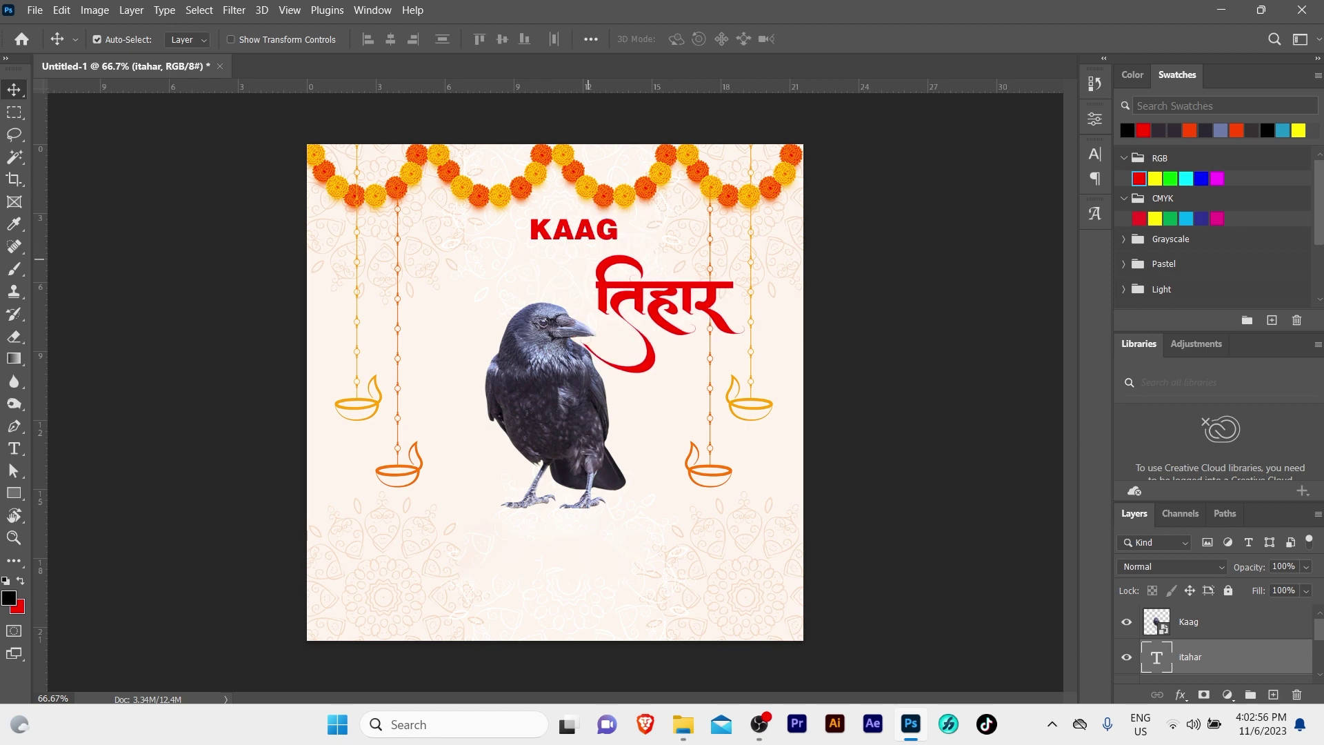
pyautogui.hotkey('ctrl', 'z')
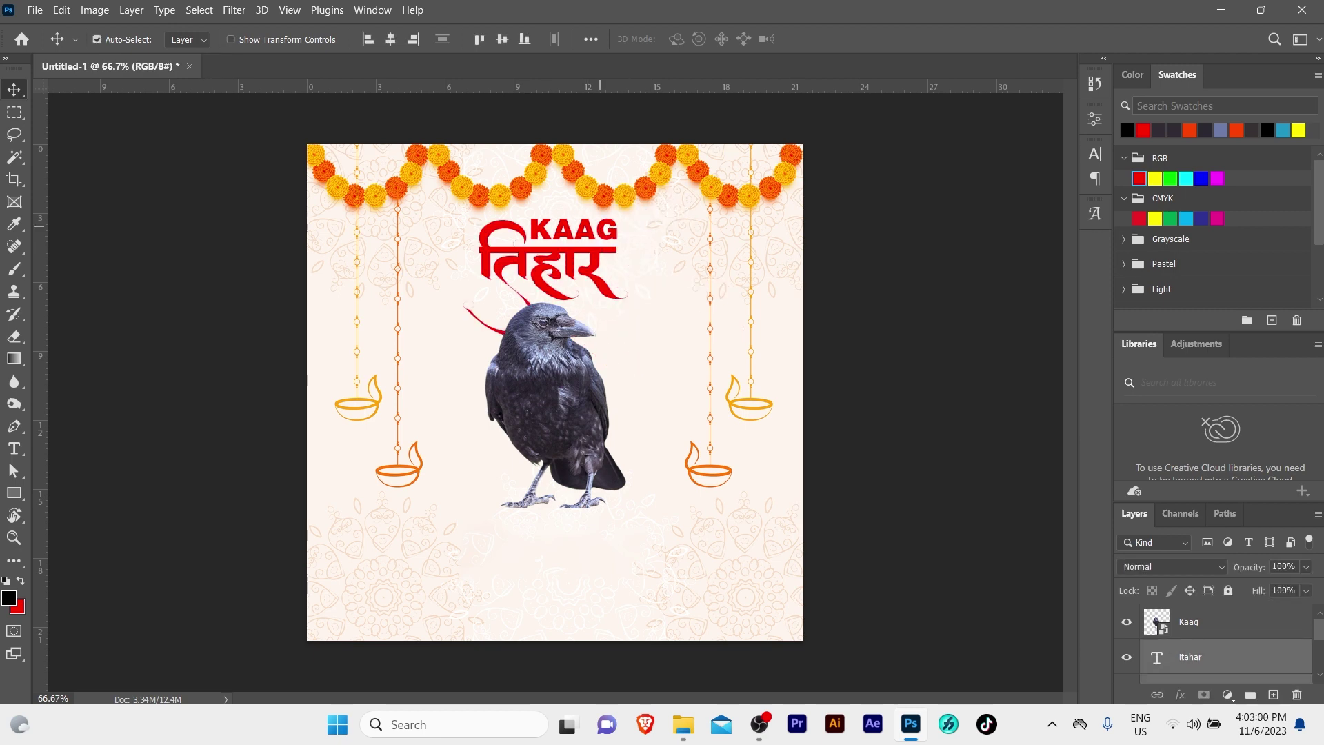
# Step: Scale the KAAG तिहार title to about 108% and fine-tune its horizontal position
pyautogui.hotkey('ctrl', 't')
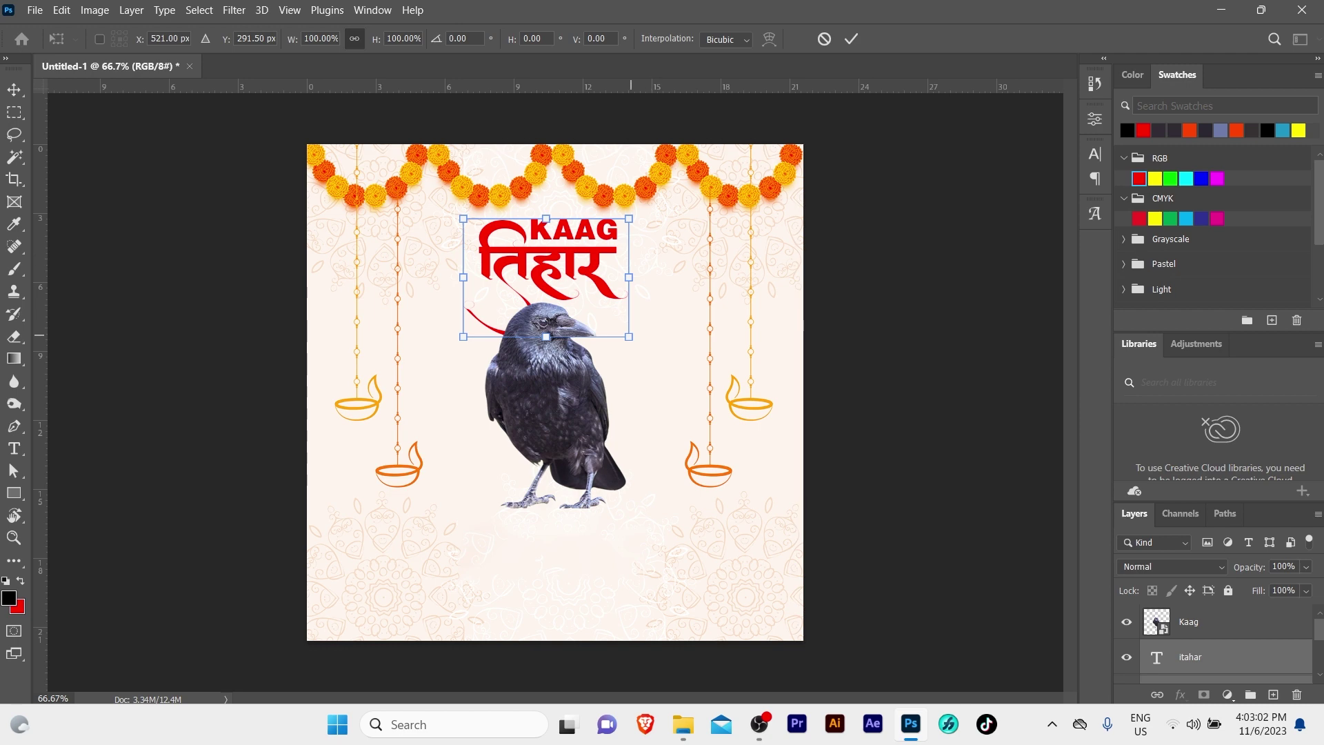
pyautogui.moveTo(628, 336); pyautogui.dragTo(642, 345)
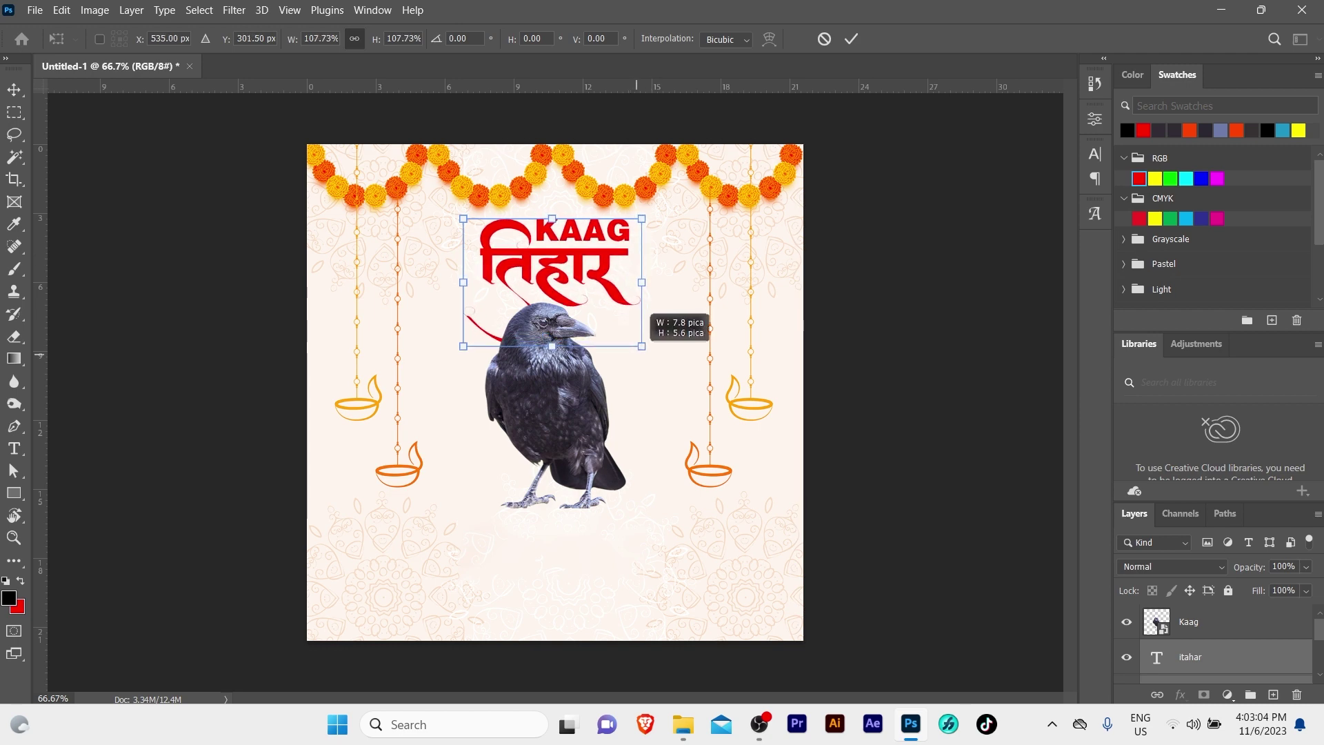
pyautogui.press('Return')
pyautogui.press('Left')
pyautogui.press('Left')
pyautogui.press('Left')
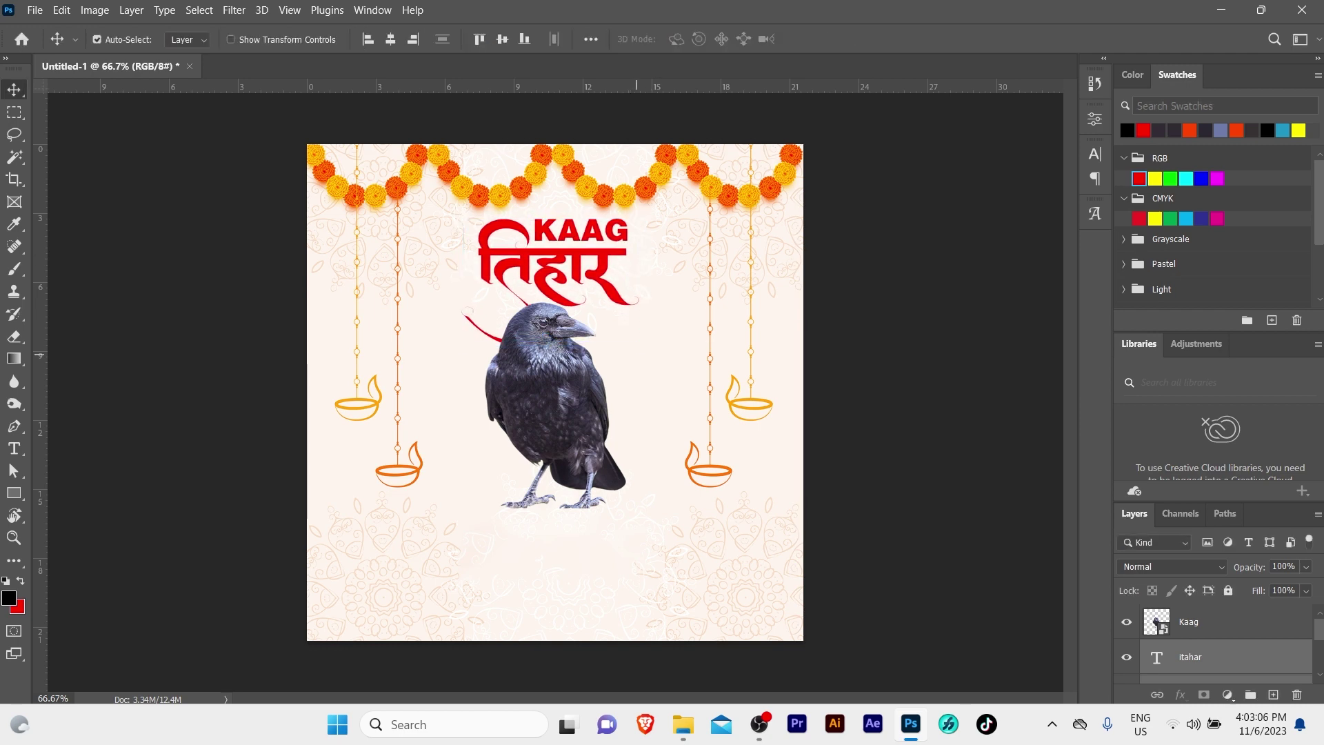
pyautogui.press('Left')
pyautogui.press('Left')
pyautogui.press('Left')
pyautogui.press('Left')
pyautogui.press('Left')
pyautogui.press('Left')
pyautogui.press('Right')
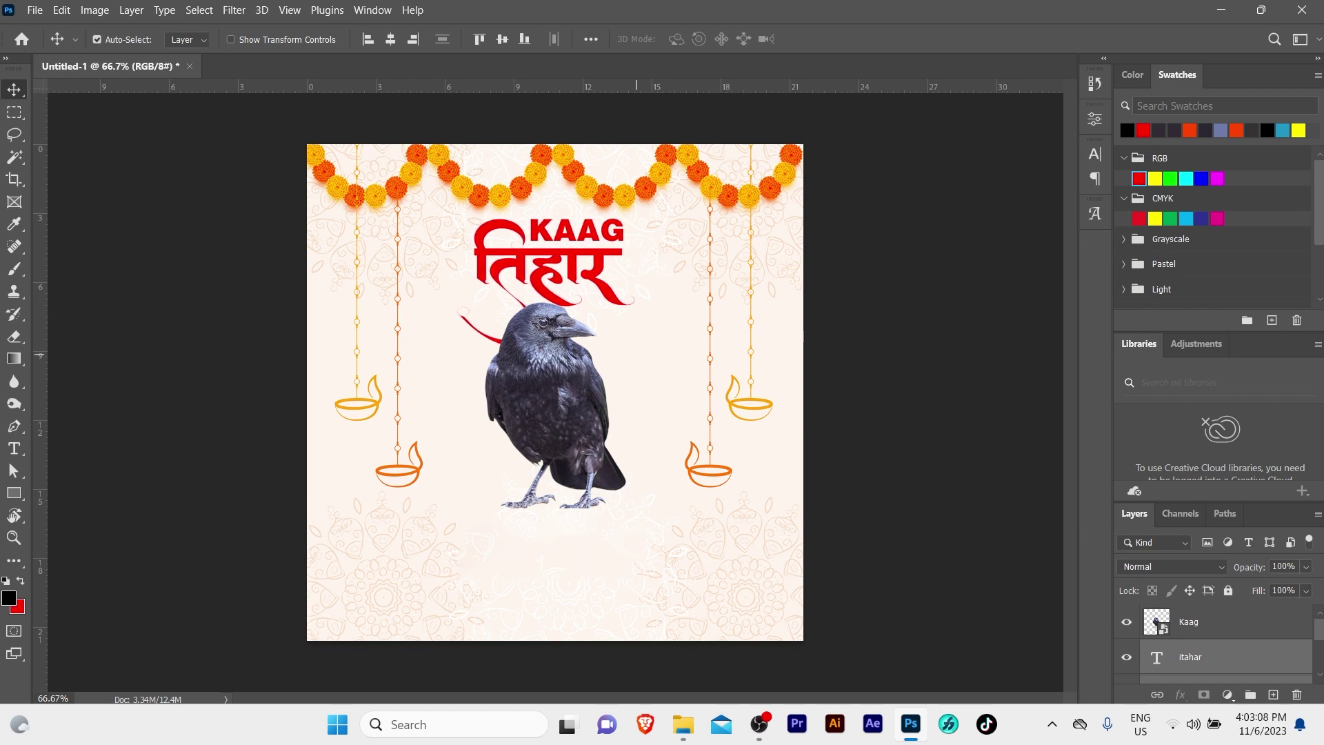
pyautogui.press('Right')
# Step: Zoom the view to 100% and reselect the itahar text layer
pyautogui.press('z')
pyautogui.hotkey('ctrl', '+')
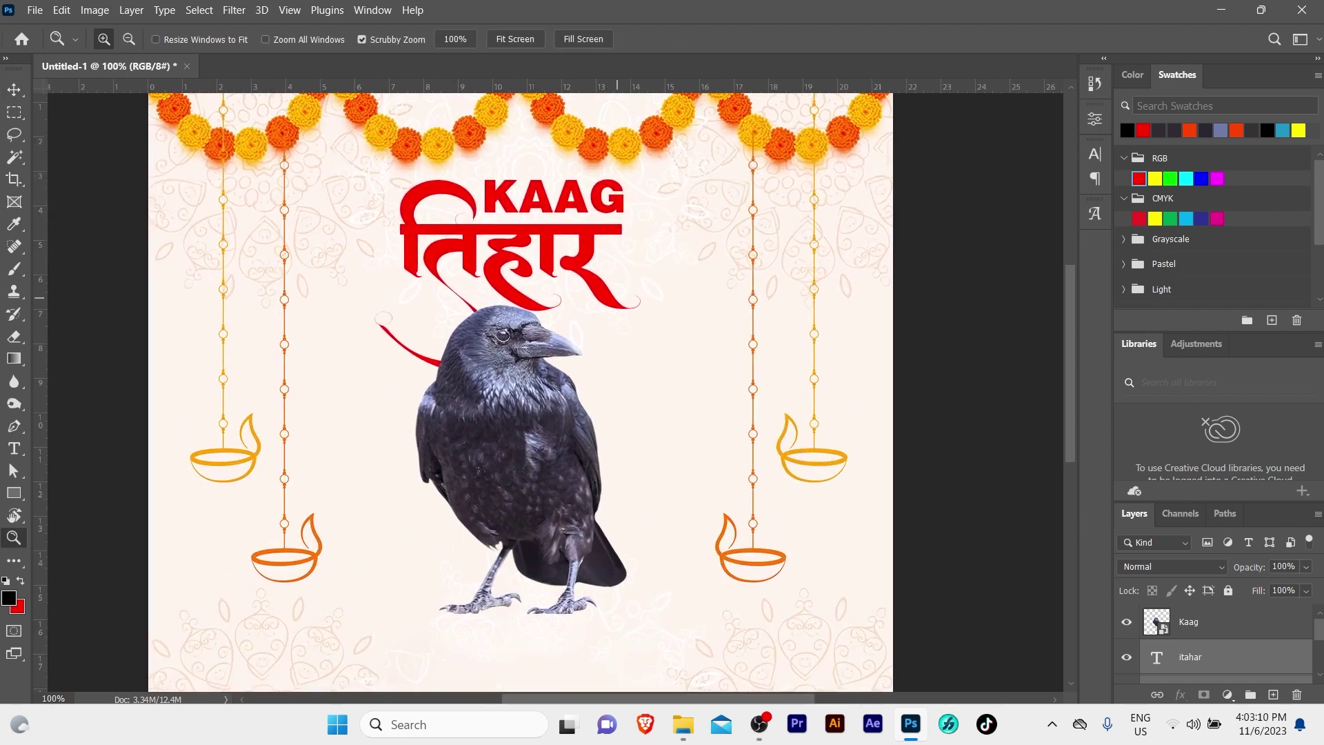
pyautogui.scroll(3, 552, 386)
pyautogui.press('v')
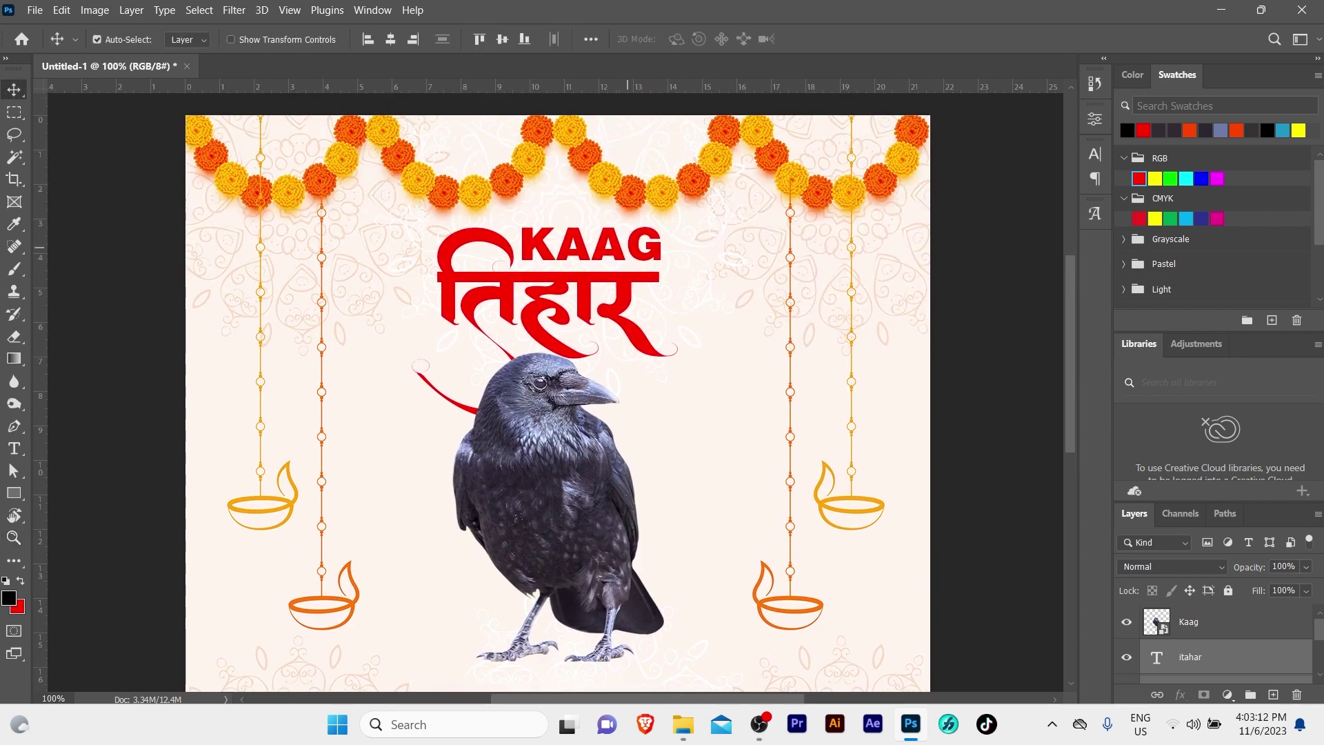
pyautogui.click(715, 358)
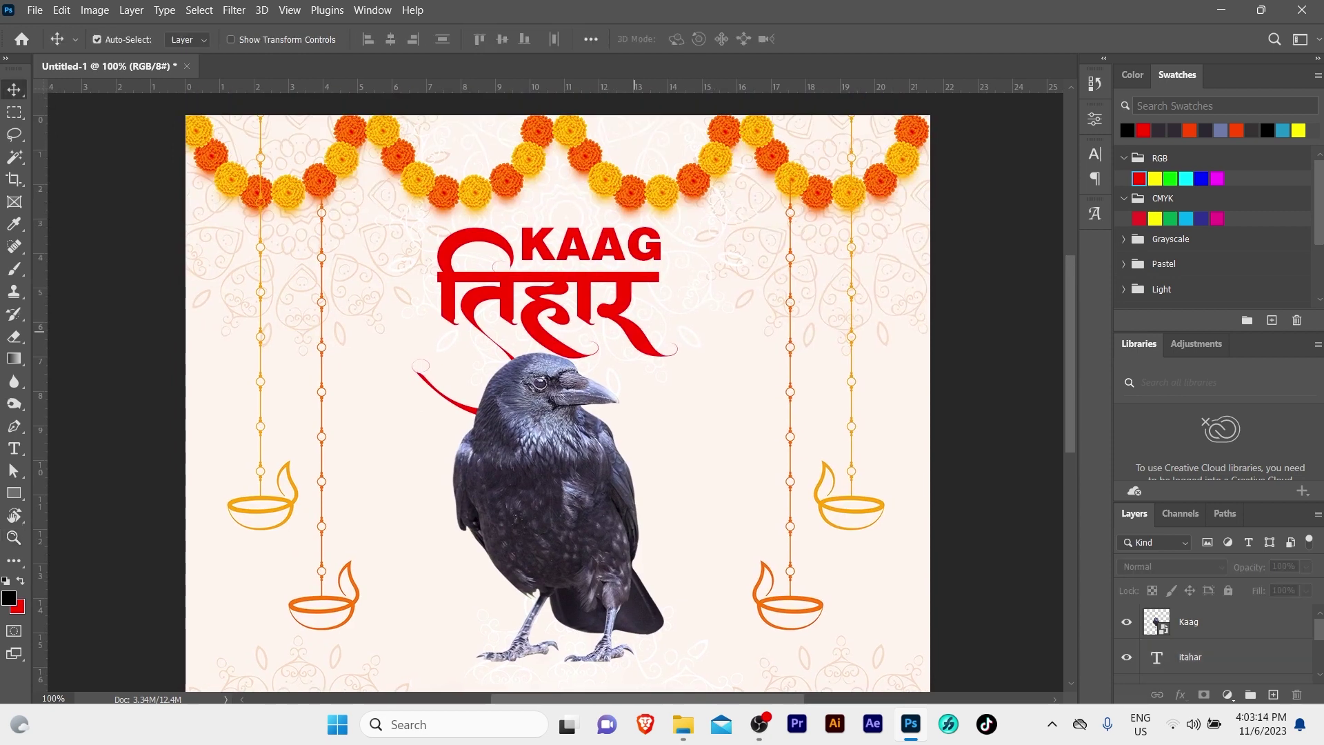
pyautogui.hotkey('alt', '[')
pyautogui.scroll(-2, 552, 386)
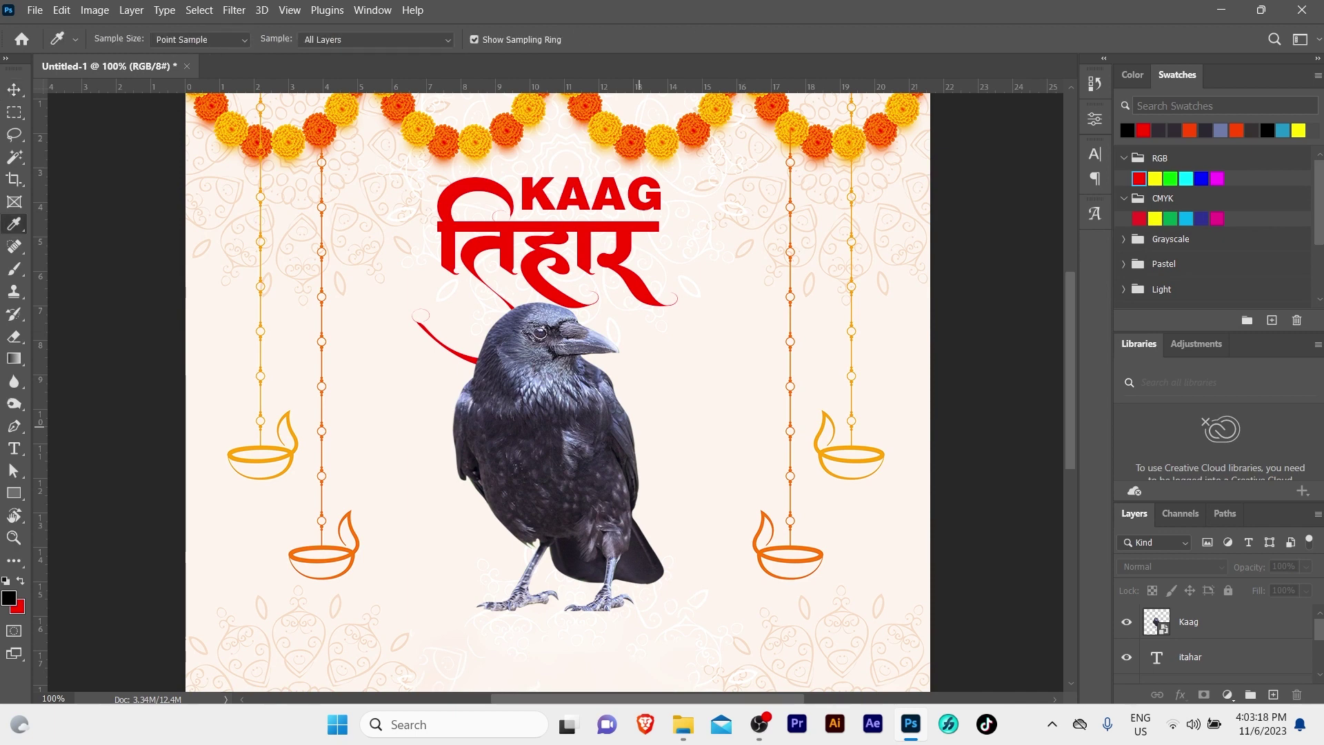
pyautogui.scroll(-2, 742, 435)
pyautogui.scroll(-2, 742, 435)
# Step: Sample the crow's dark feather colour from the Kaag layer as the foreground colour
pyautogui.click(578, 435)
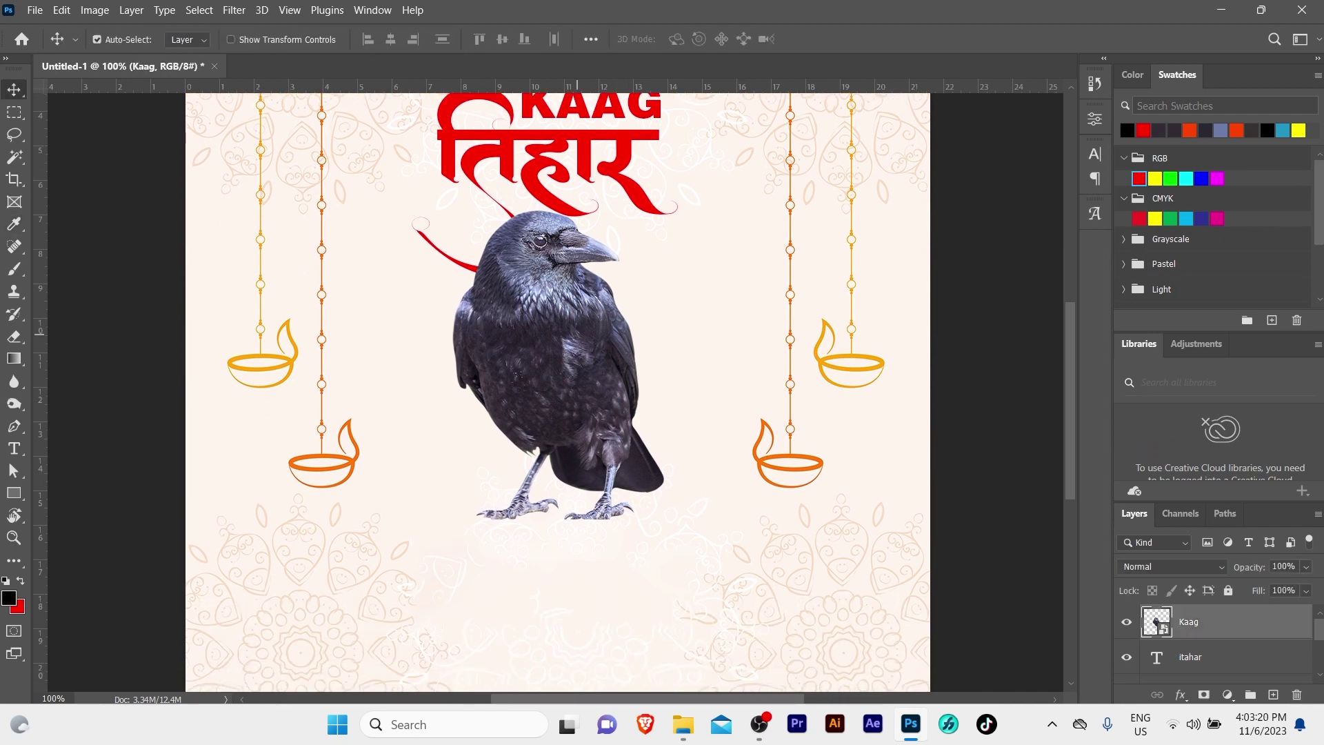
pyautogui.press('i')
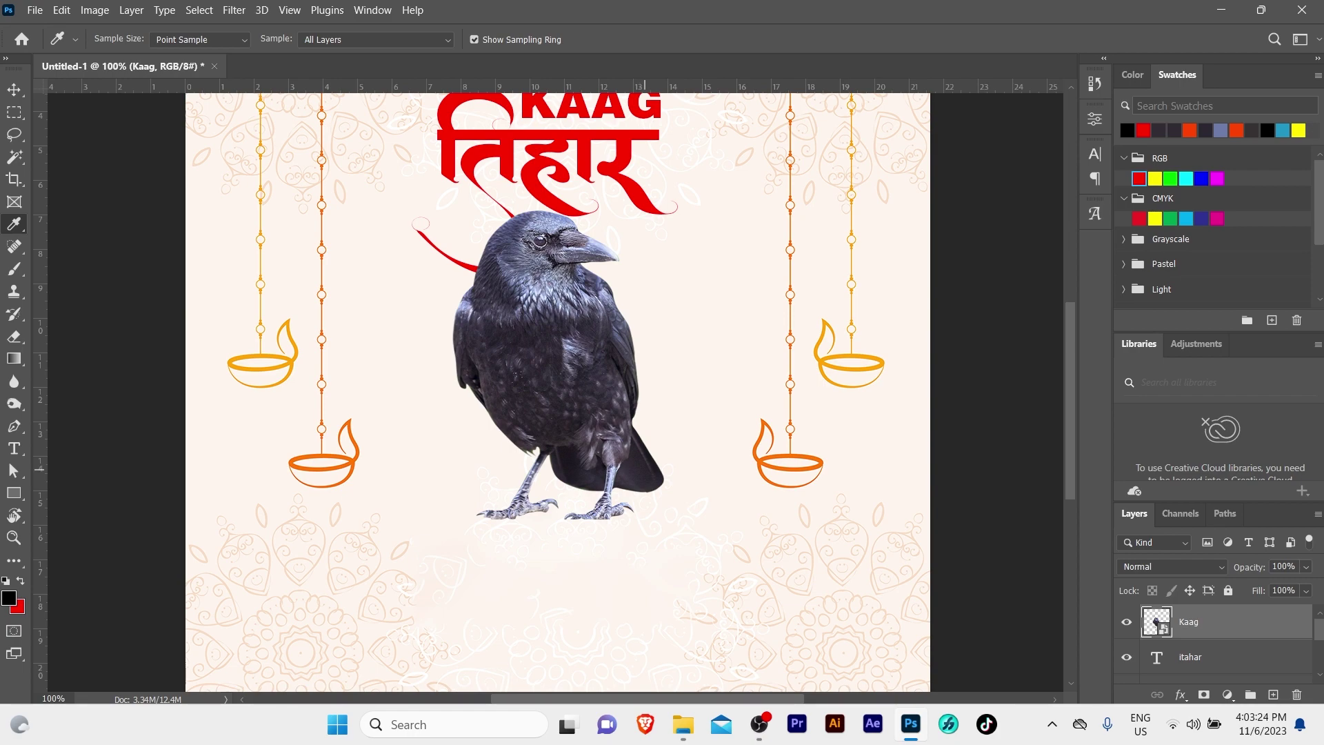
pyautogui.click(644, 472)
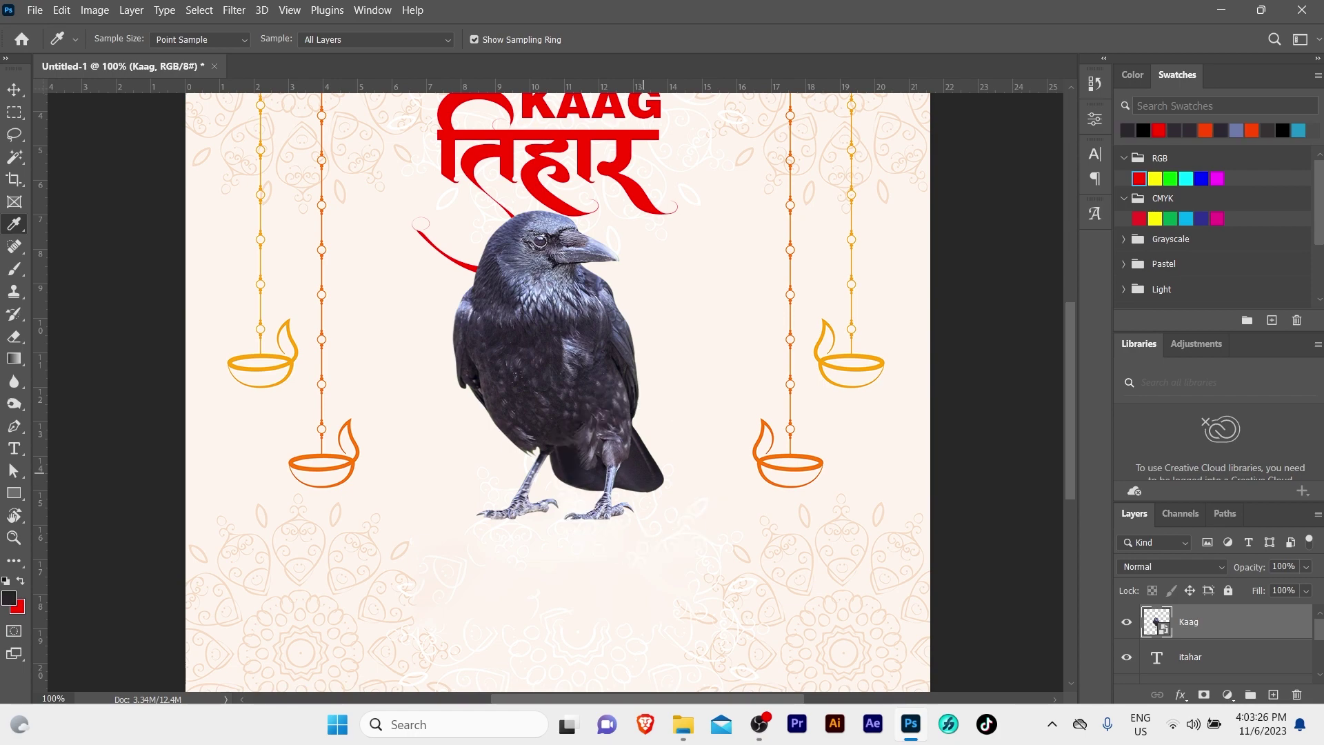
pyautogui.scroll(3, 644, 473)
pyautogui.scroll(2, 643, 473)
pyautogui.press('v')
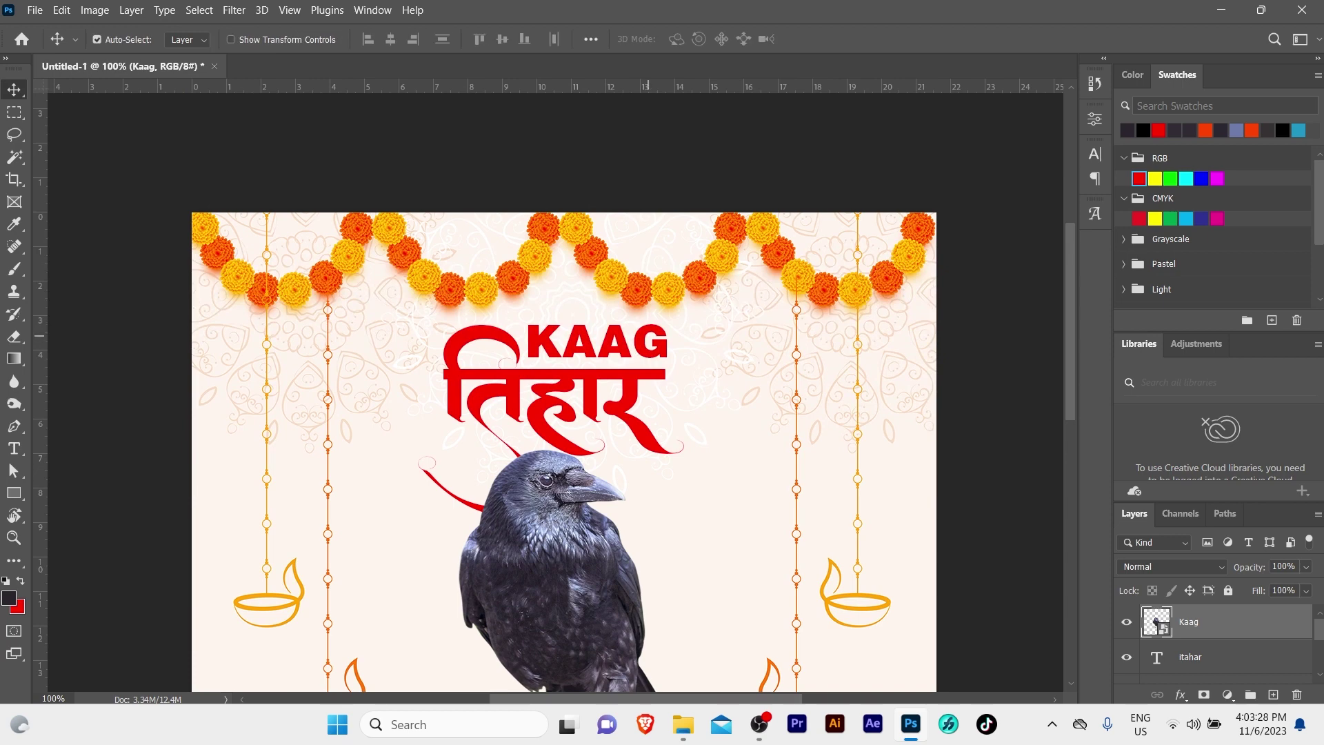
pyautogui.click(645, 376)
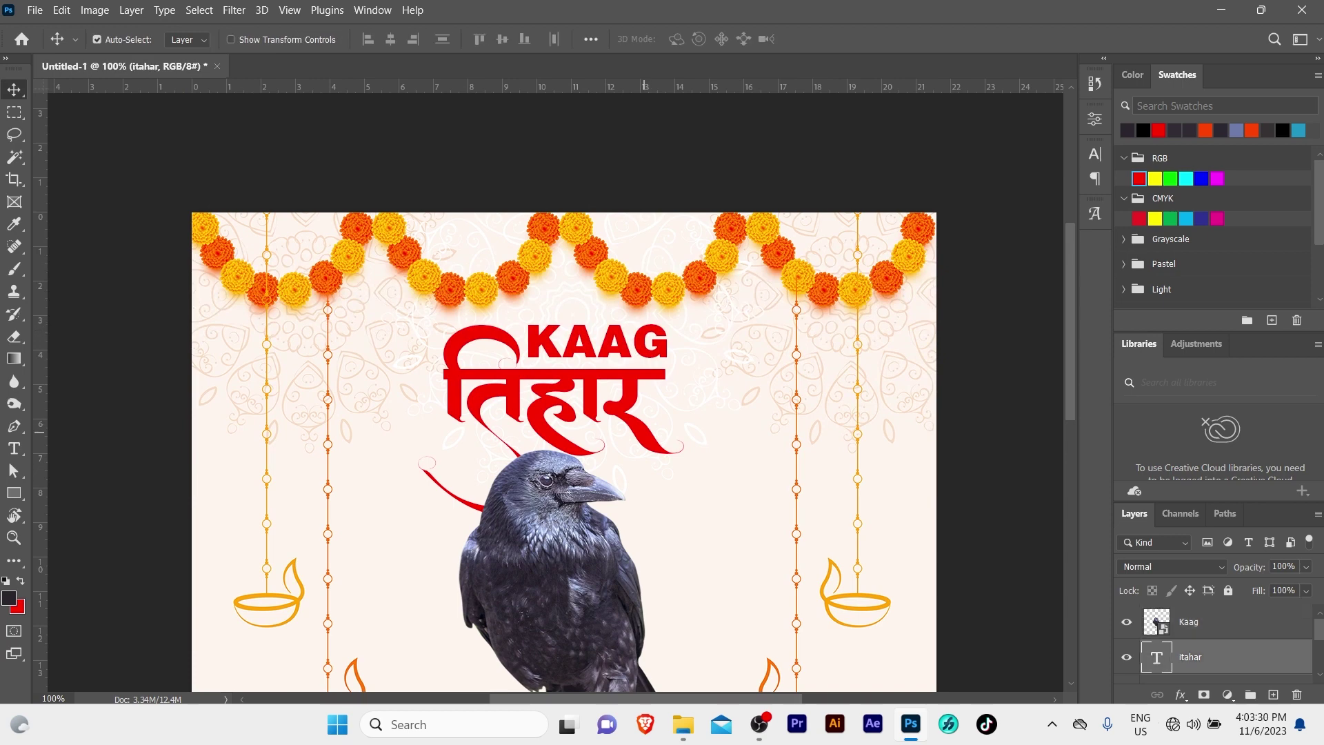
# Step: Hide तिहार, fill KAAG with the dark crow colour, then show तिहार again
pyautogui.hotkey('ctrl', ',')
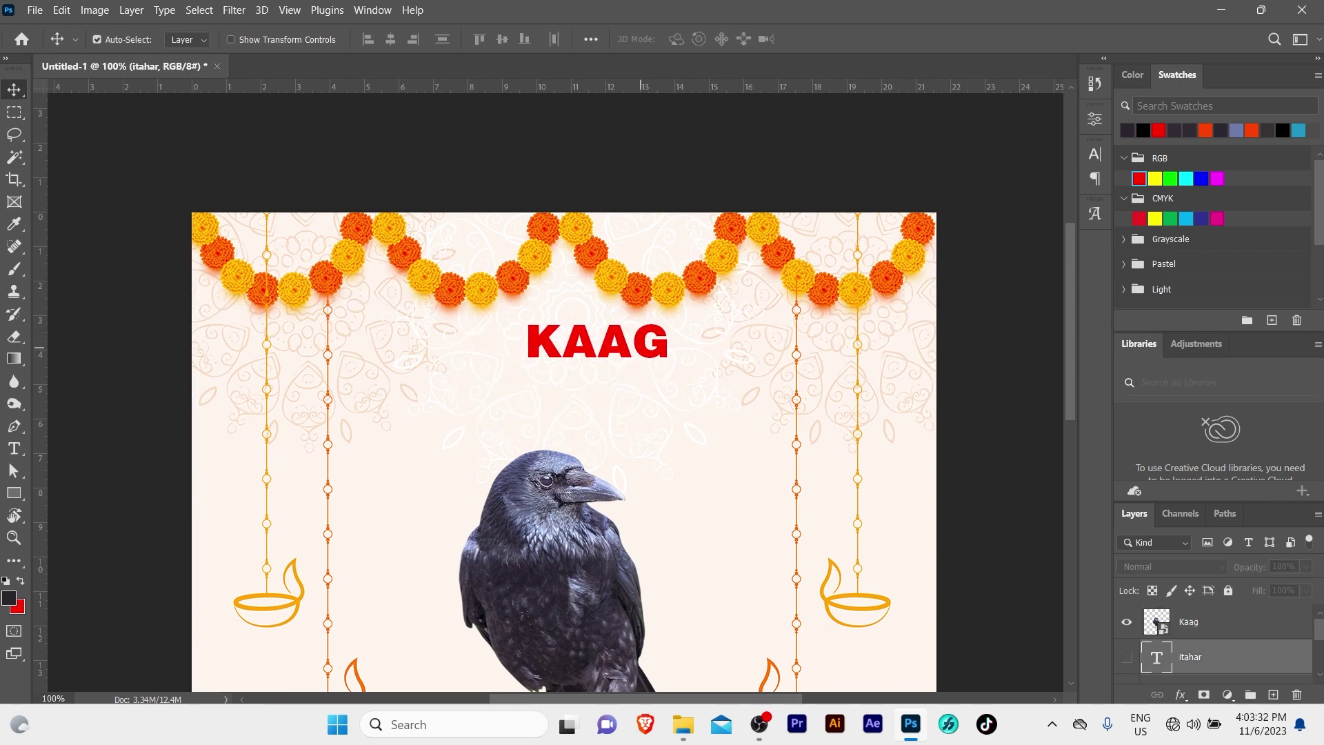
pyautogui.click(625, 344)
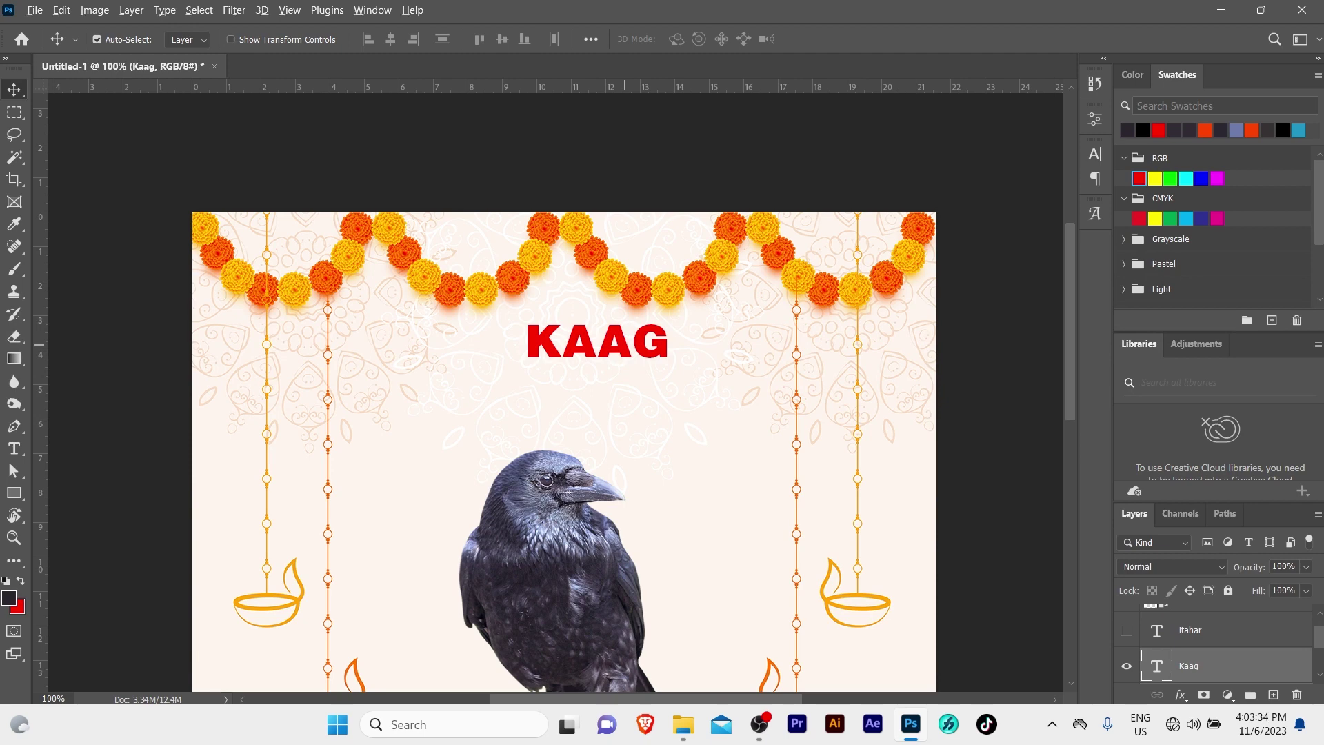
pyautogui.hotkey('alt', 'BackSpace')
pyautogui.scroll(-1, 485, 387)
pyautogui.scroll(-1, 485, 386)
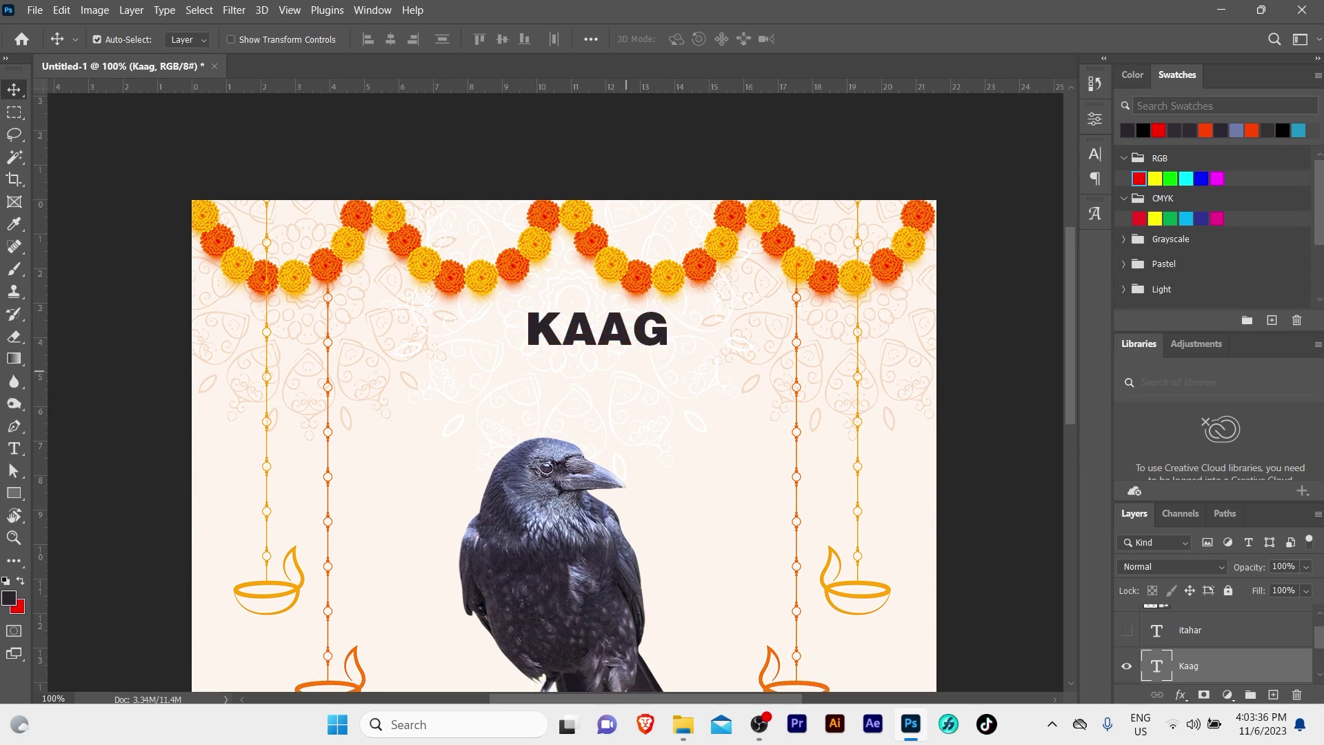
pyautogui.scroll(-1, 485, 387)
pyautogui.click(1127, 630)
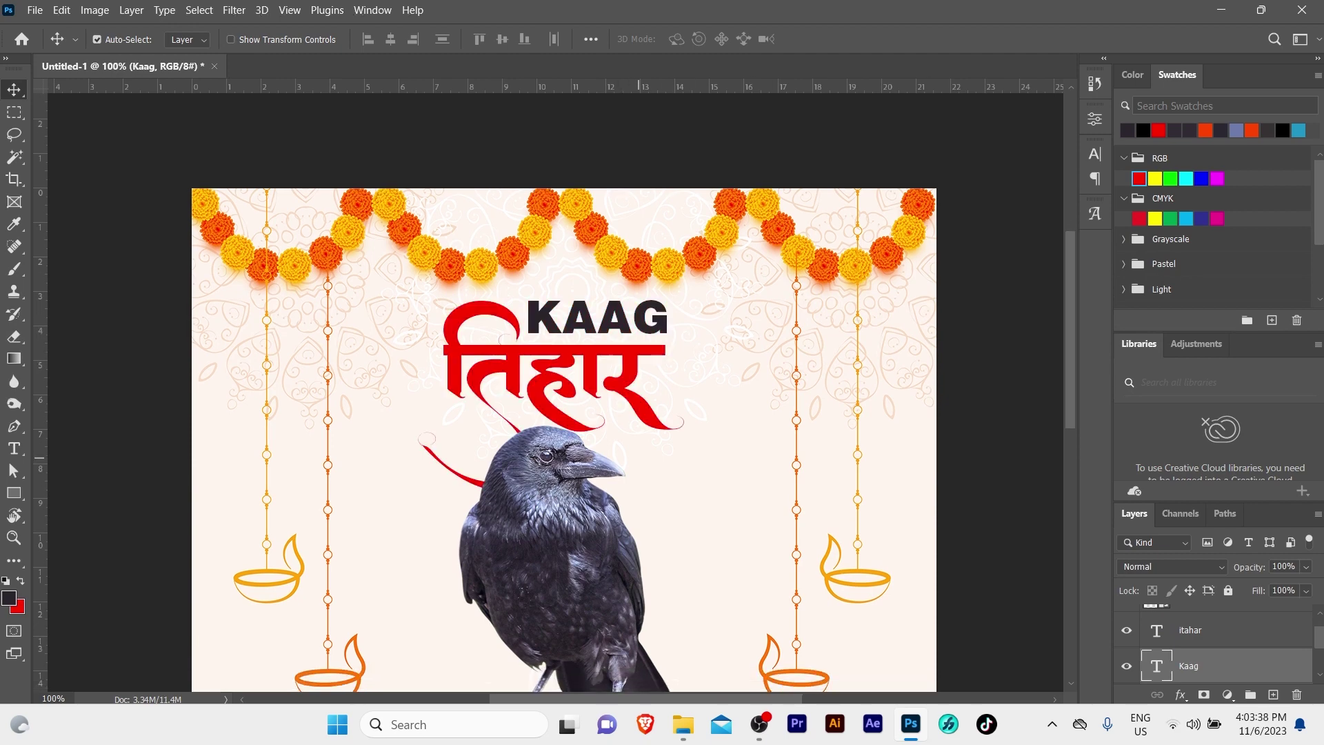
# Step: Zoom out to view the whole card and reselect the itahar text layer
pyautogui.press('z')
pyautogui.hotkey('ctrl', '-')
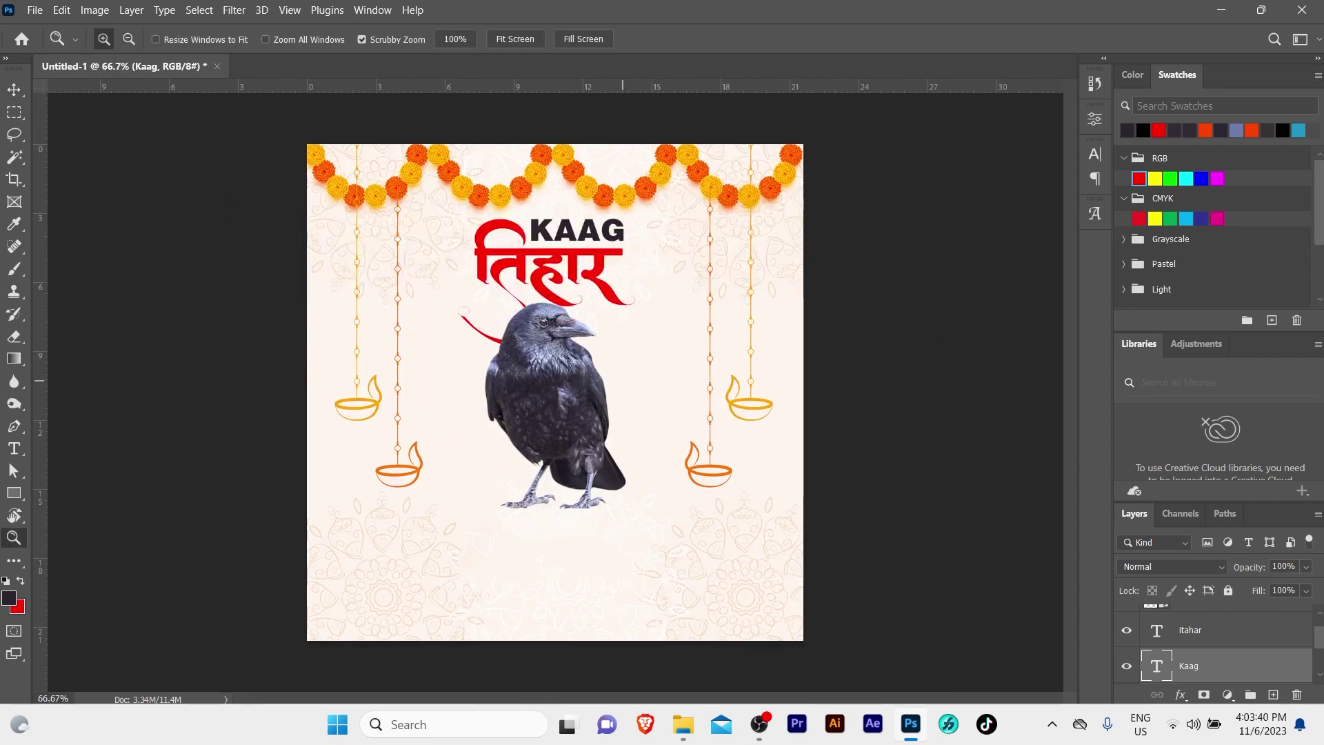
pyautogui.press('v')
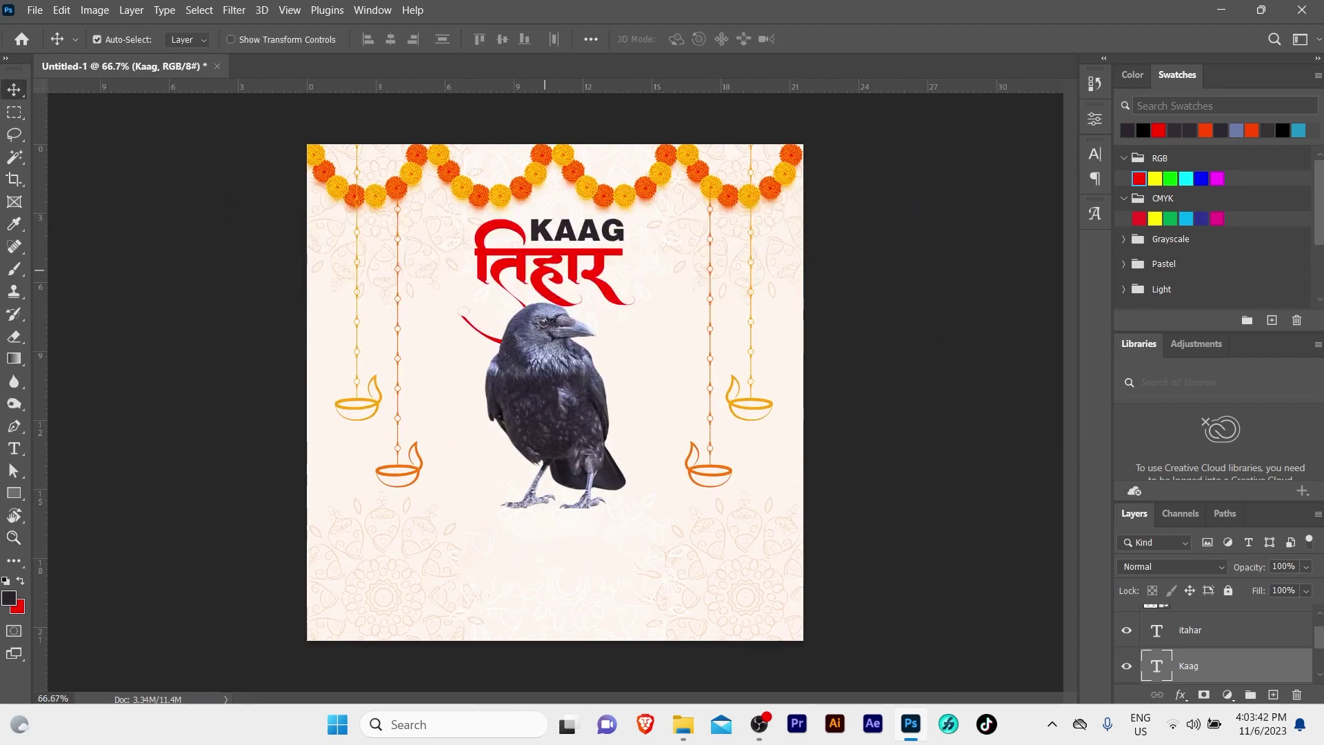
pyautogui.press('z')
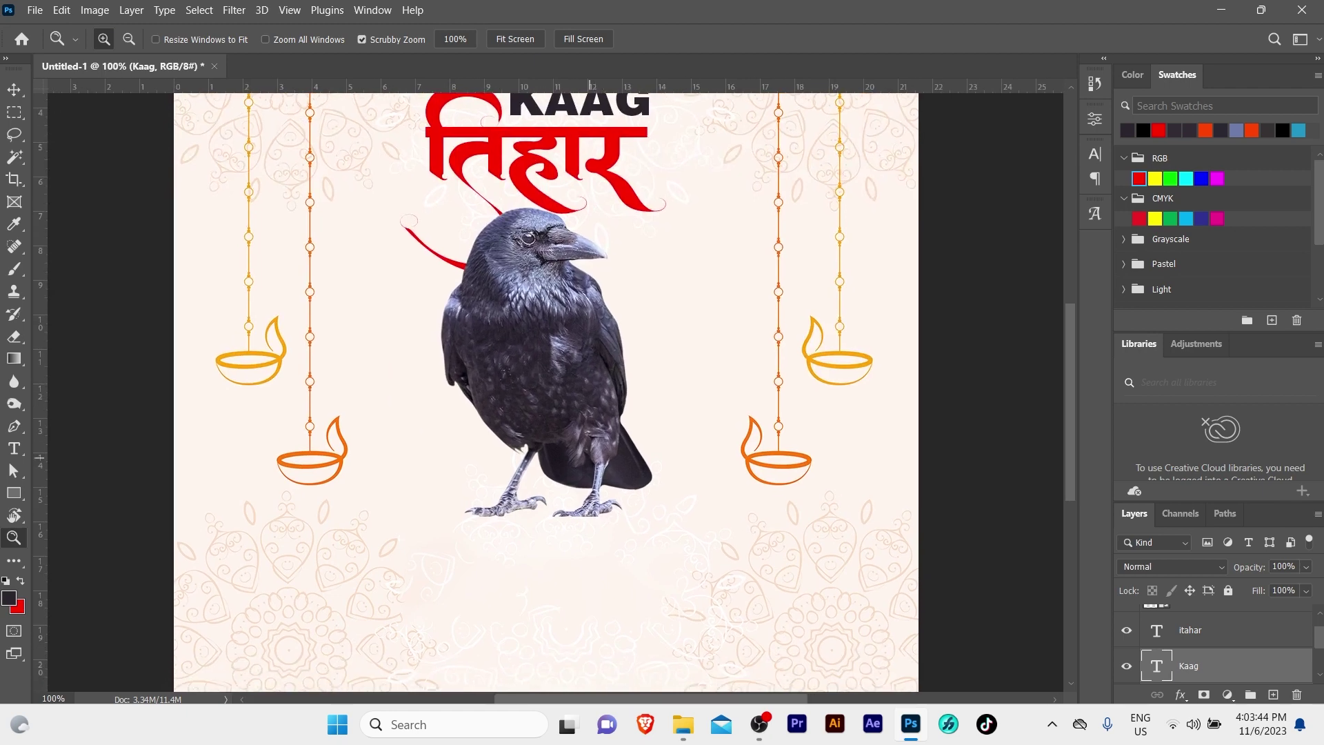
pyautogui.scroll(-1, 548, 393)
pyautogui.scroll(2, 549, 393)
pyautogui.press('v')
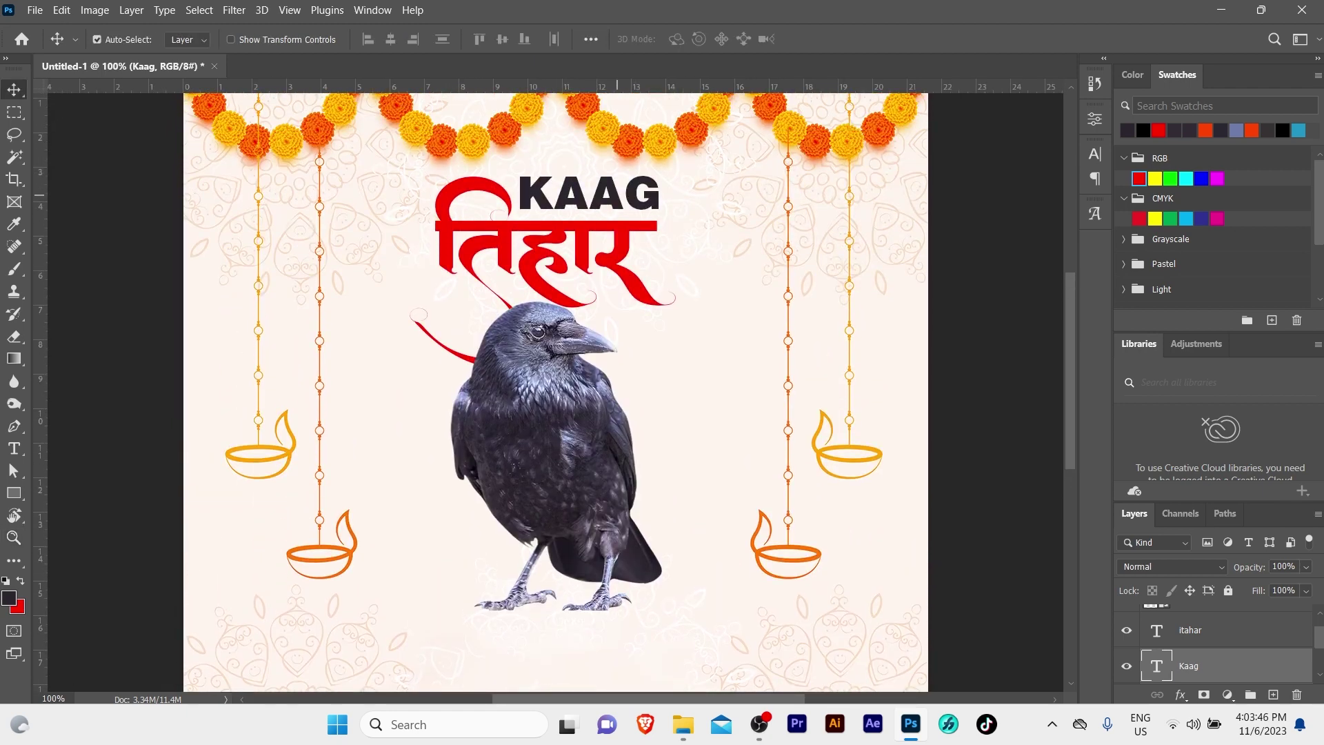
pyautogui.click(611, 234)
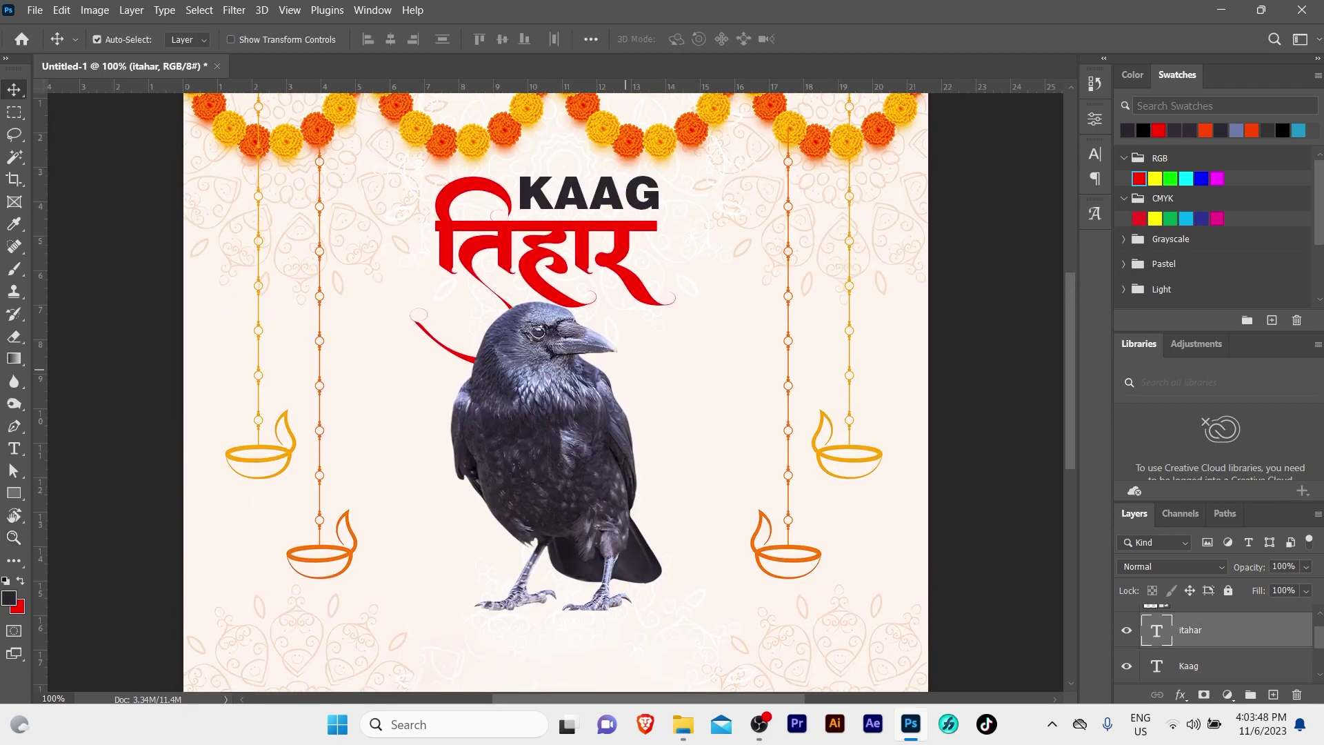
pyautogui.scroll(-1, 552, 386)
# Step: Start a new text line below the crow and set its font to Aakar
pyautogui.click(14, 448)
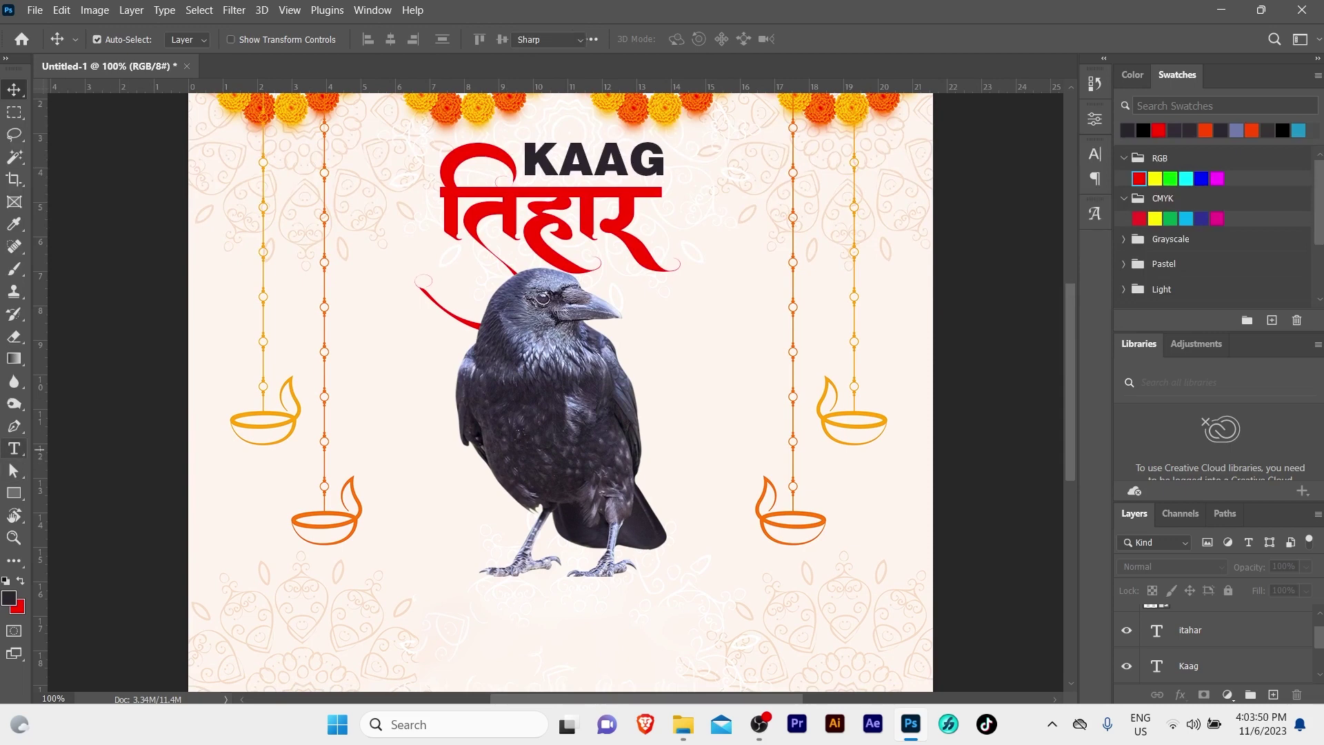
pyautogui.click(390, 617)
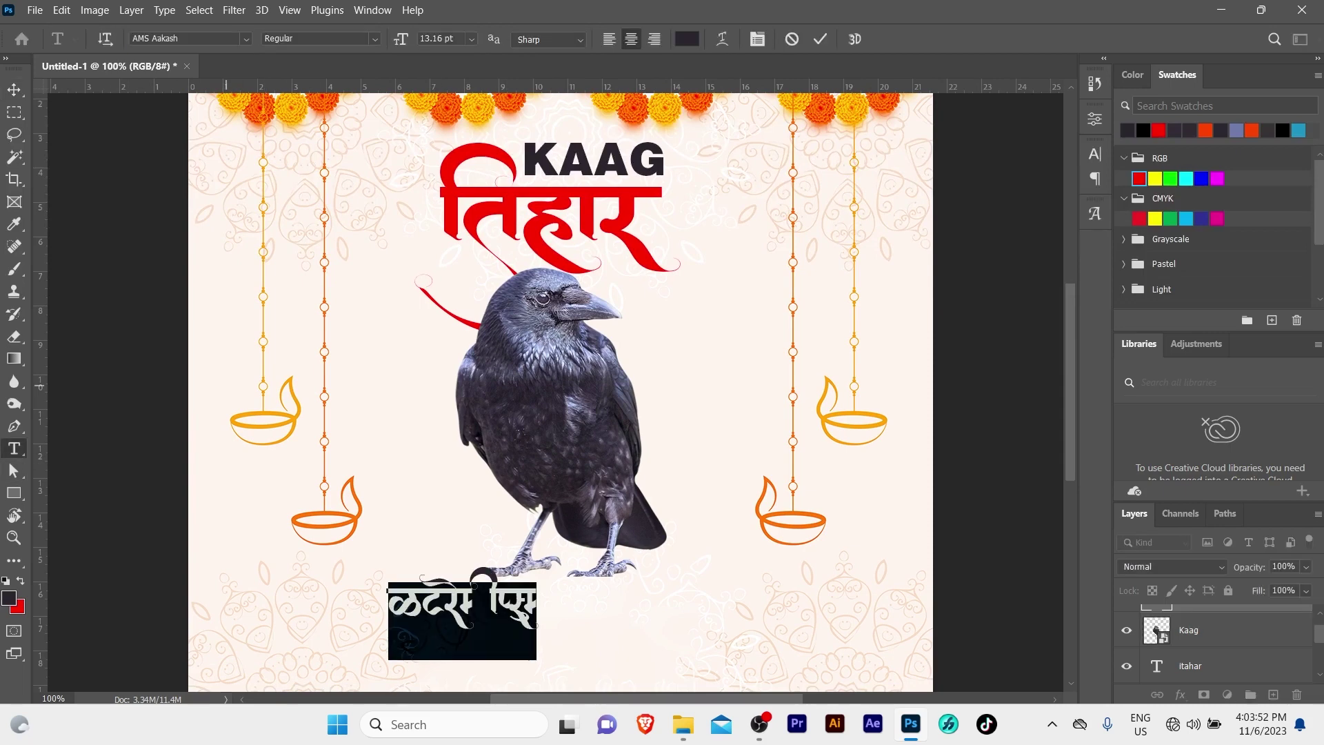
pyautogui.click(1095, 154)
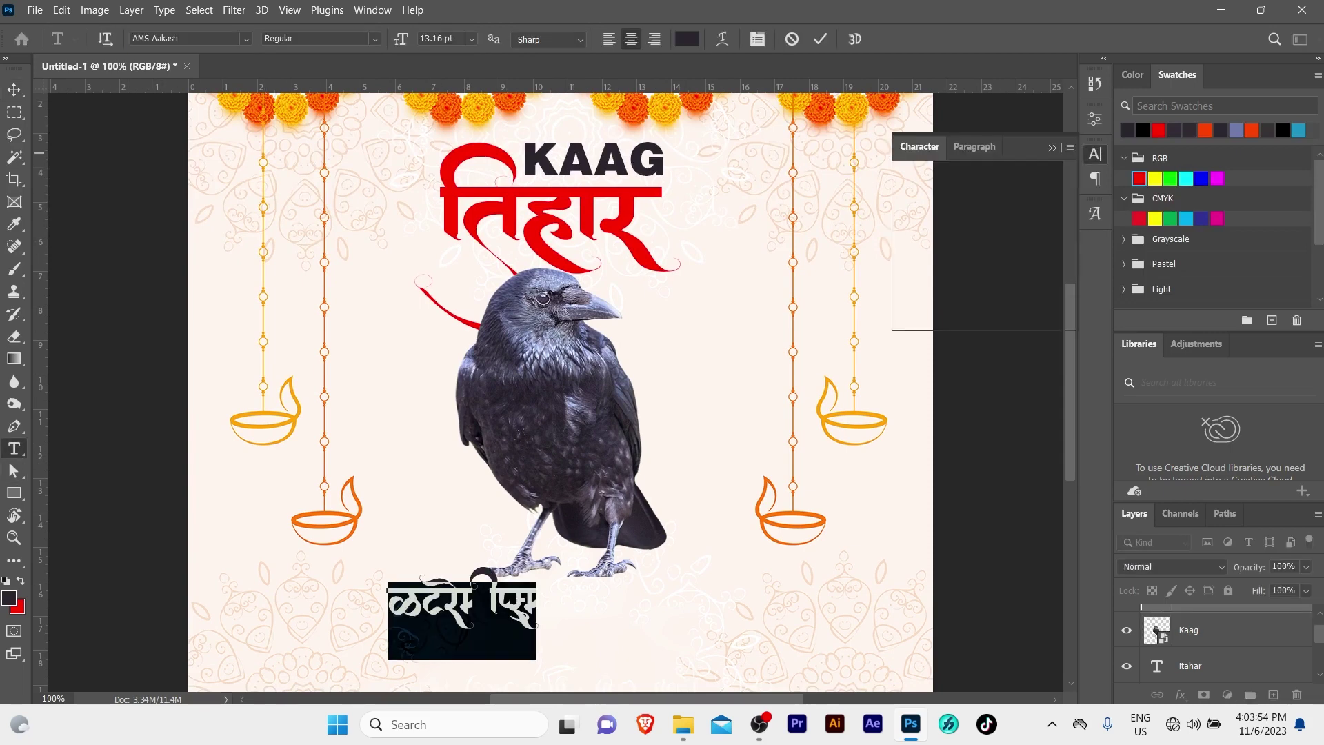
pyautogui.write('aa')
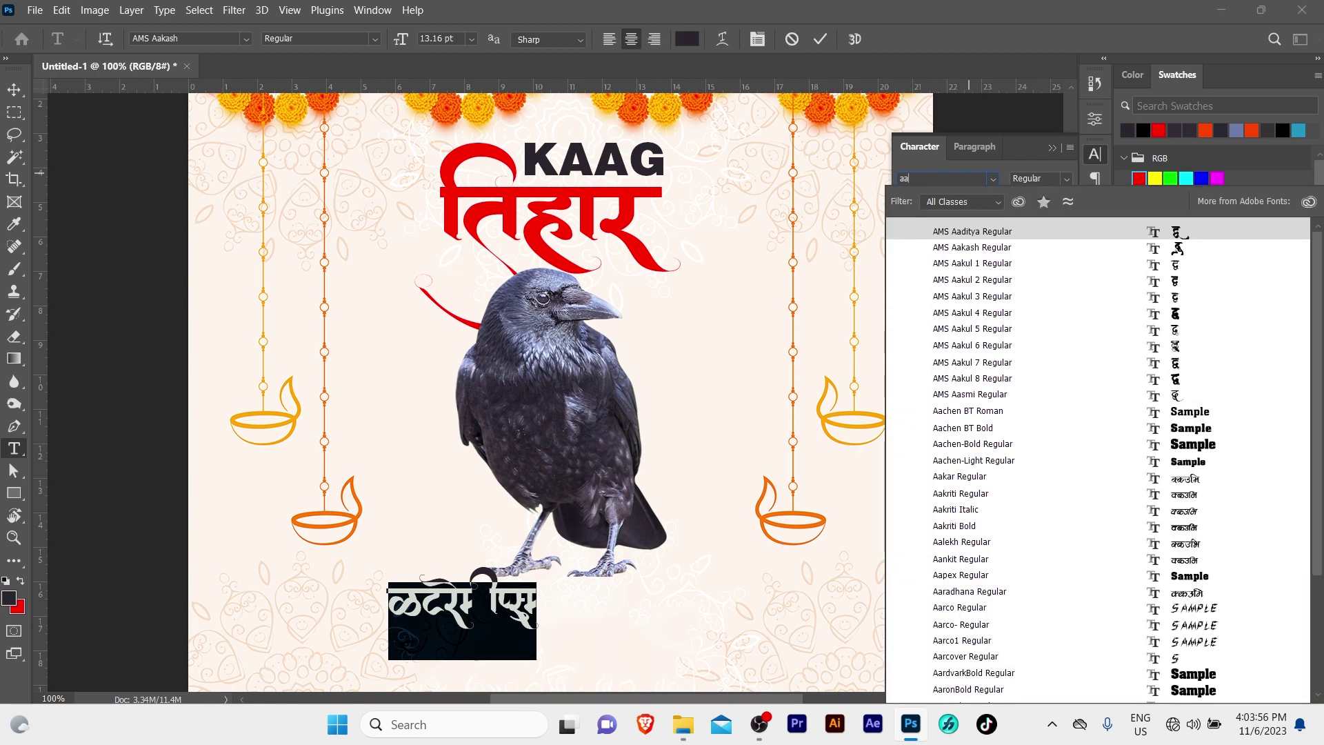
pyautogui.write('Aakar')
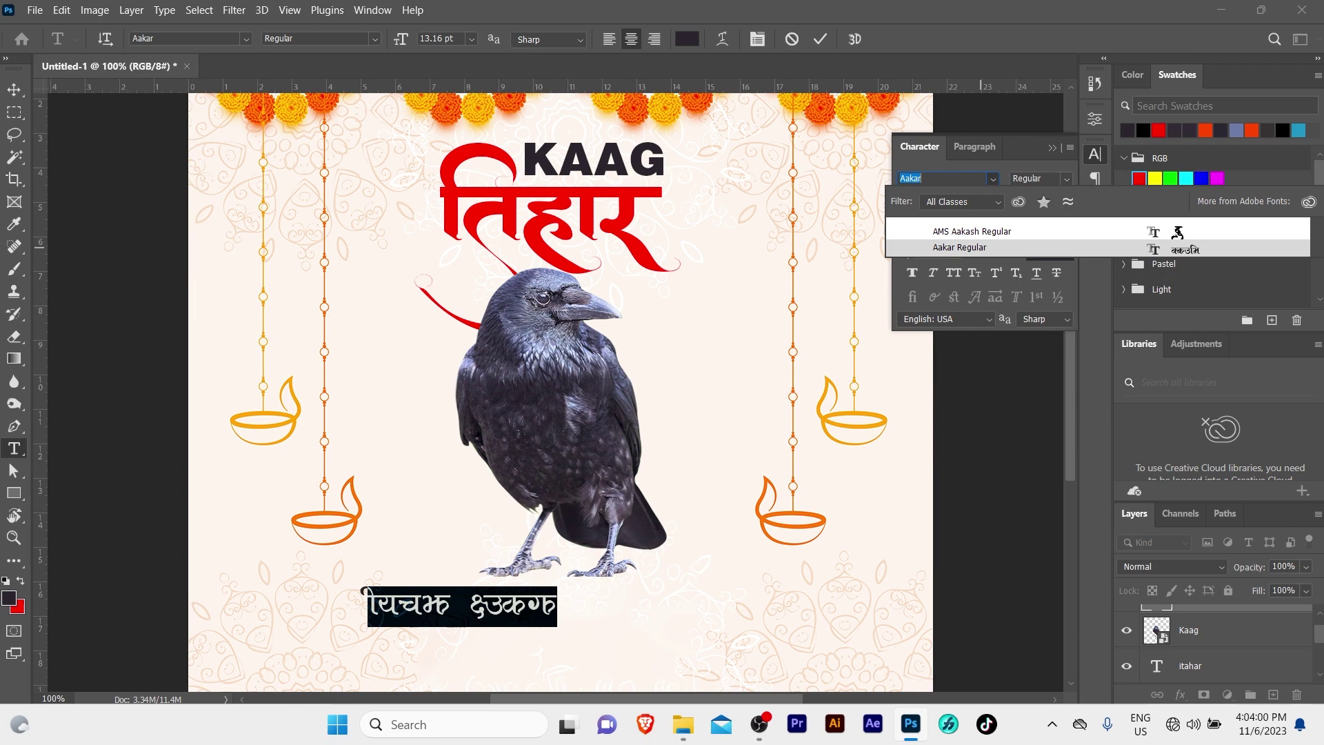
pyautogui.click(981, 246)
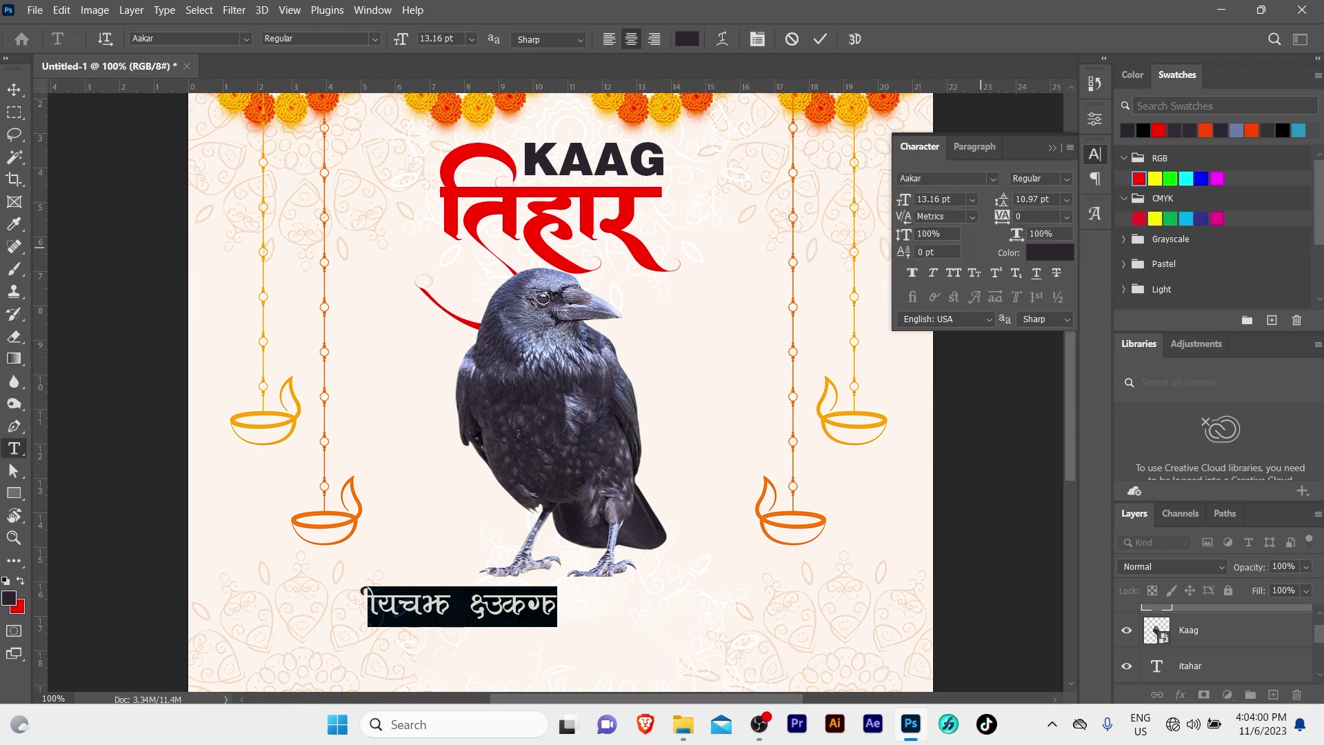
# Step: Replace the new line's text with को and commit it
pyautogui.click(464, 613)
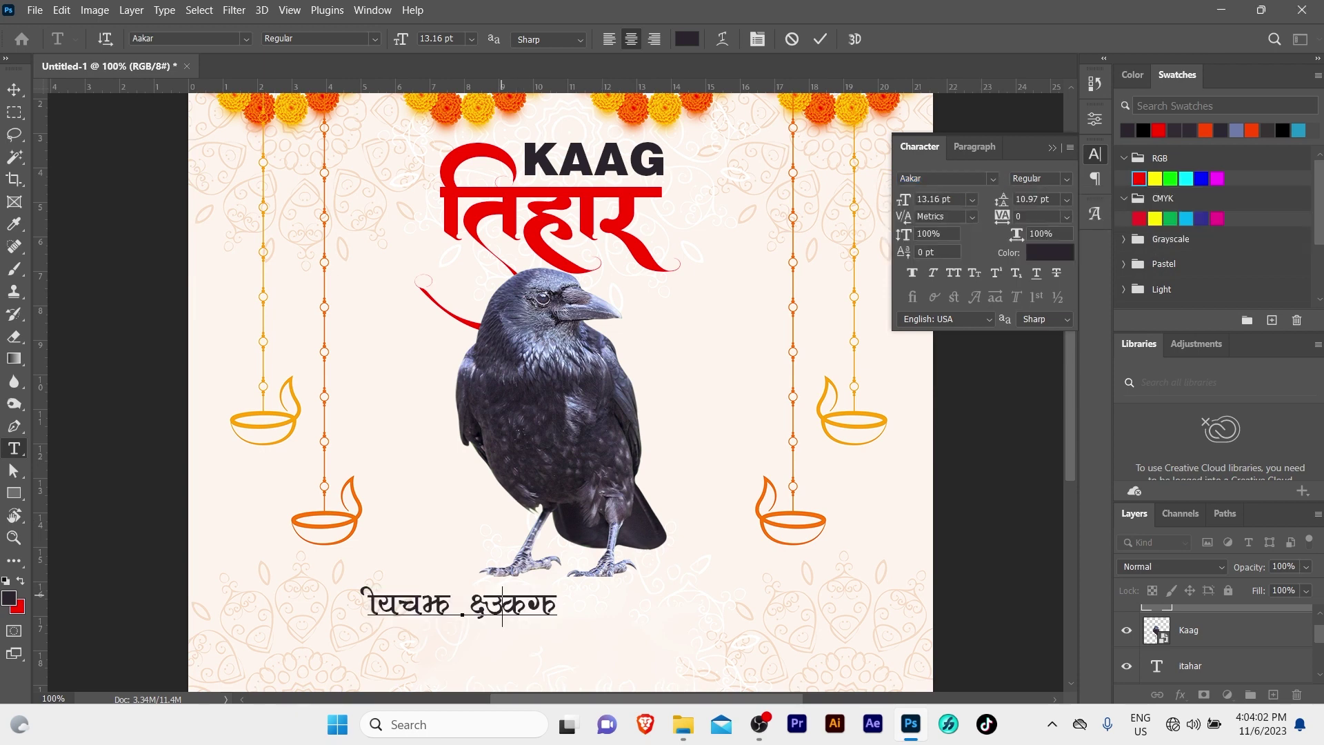
pyautogui.write('dk')
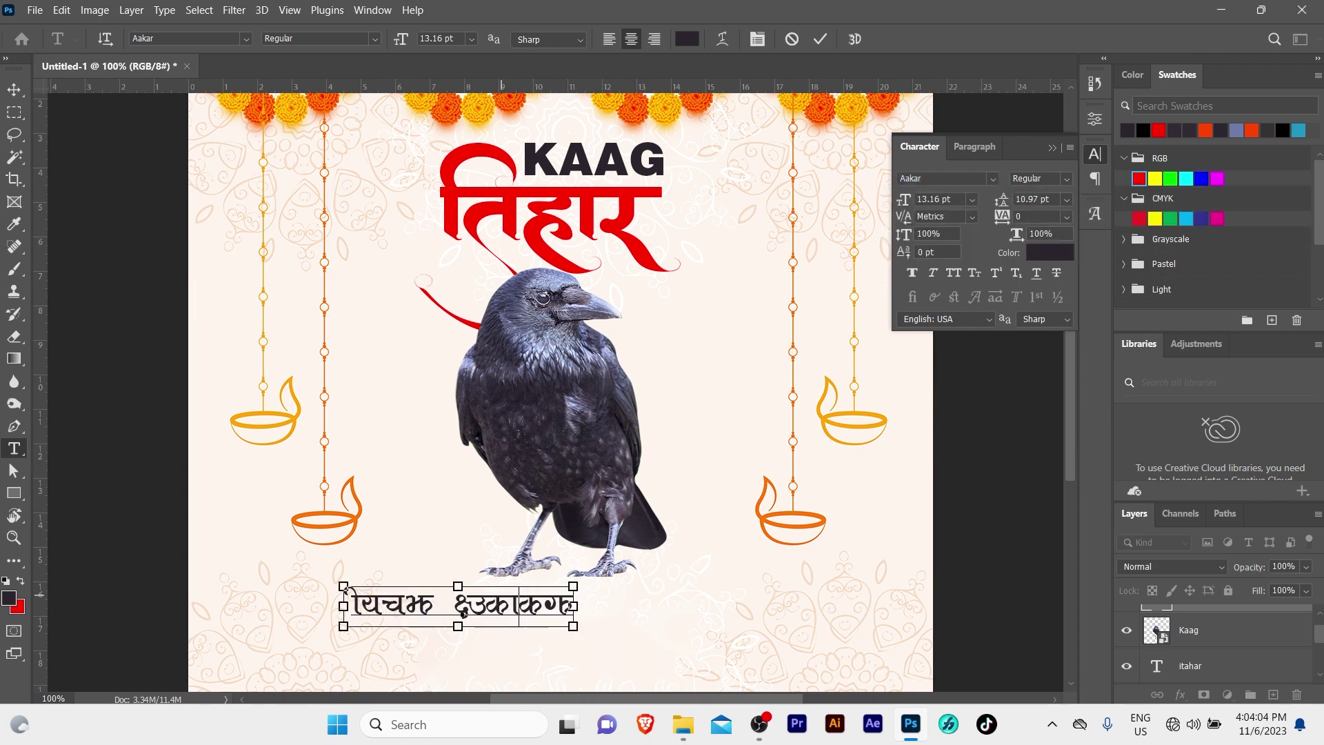
pyautogui.hotkey('ctrl', 'a')
pyautogui.write('dk')
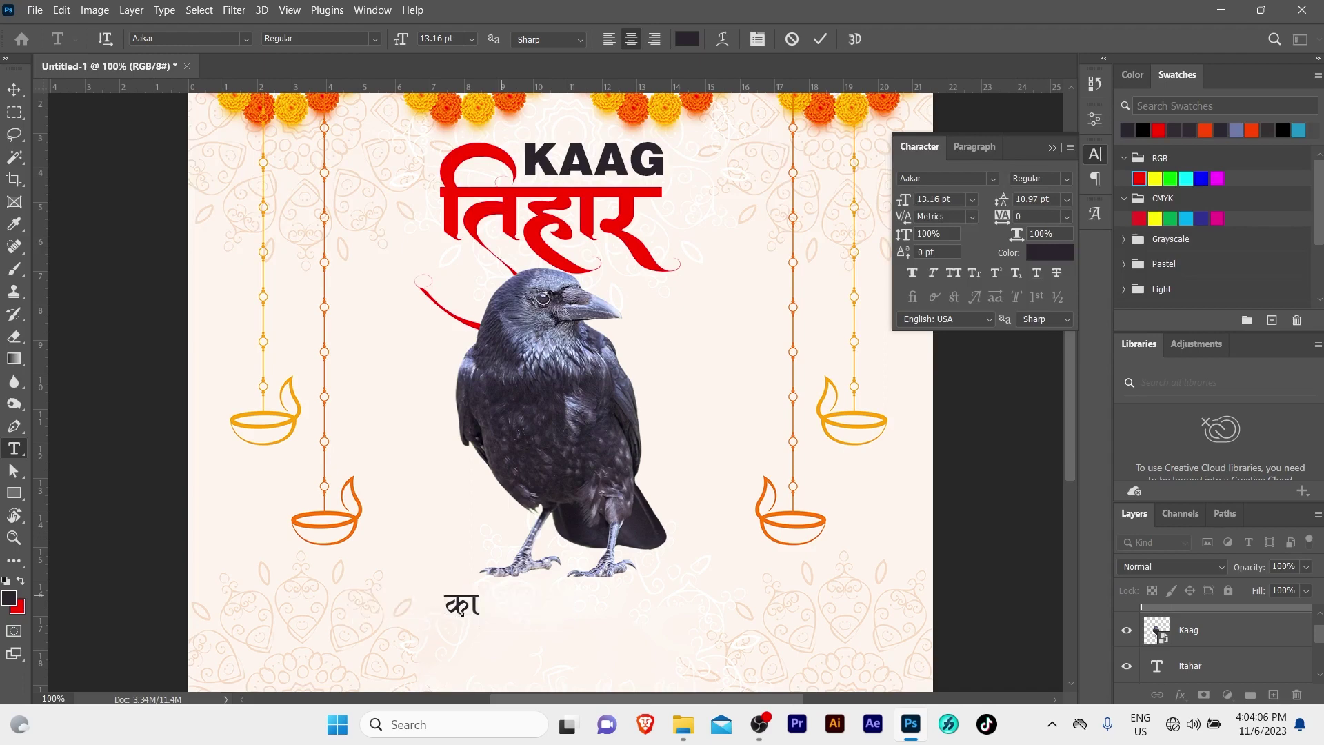
pyautogui.write(']')
pyautogui.hotkey('ctrl', 'Return')
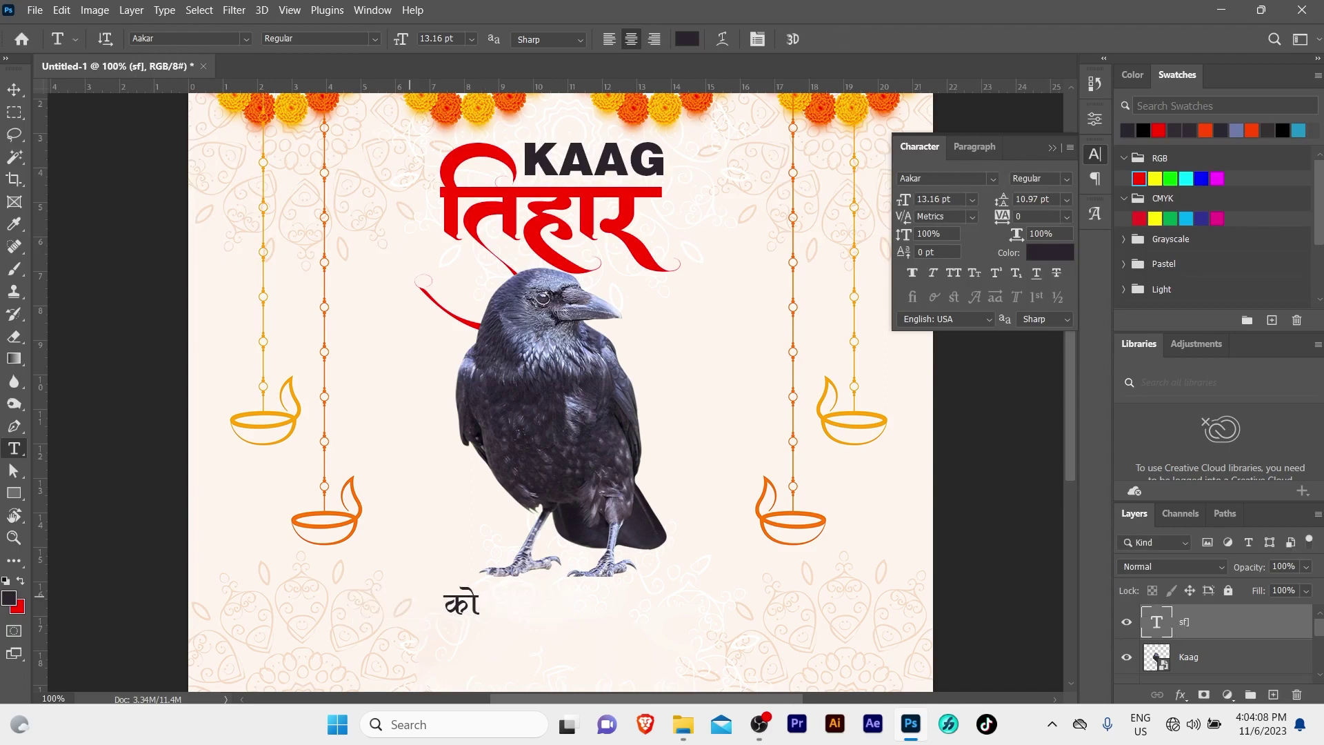
# Step: Move को up to the right of the crow's head, briefly toggling bold
pyautogui.press('v')
pyautogui.moveTo(462, 602); pyautogui.dragTo(702, 337)
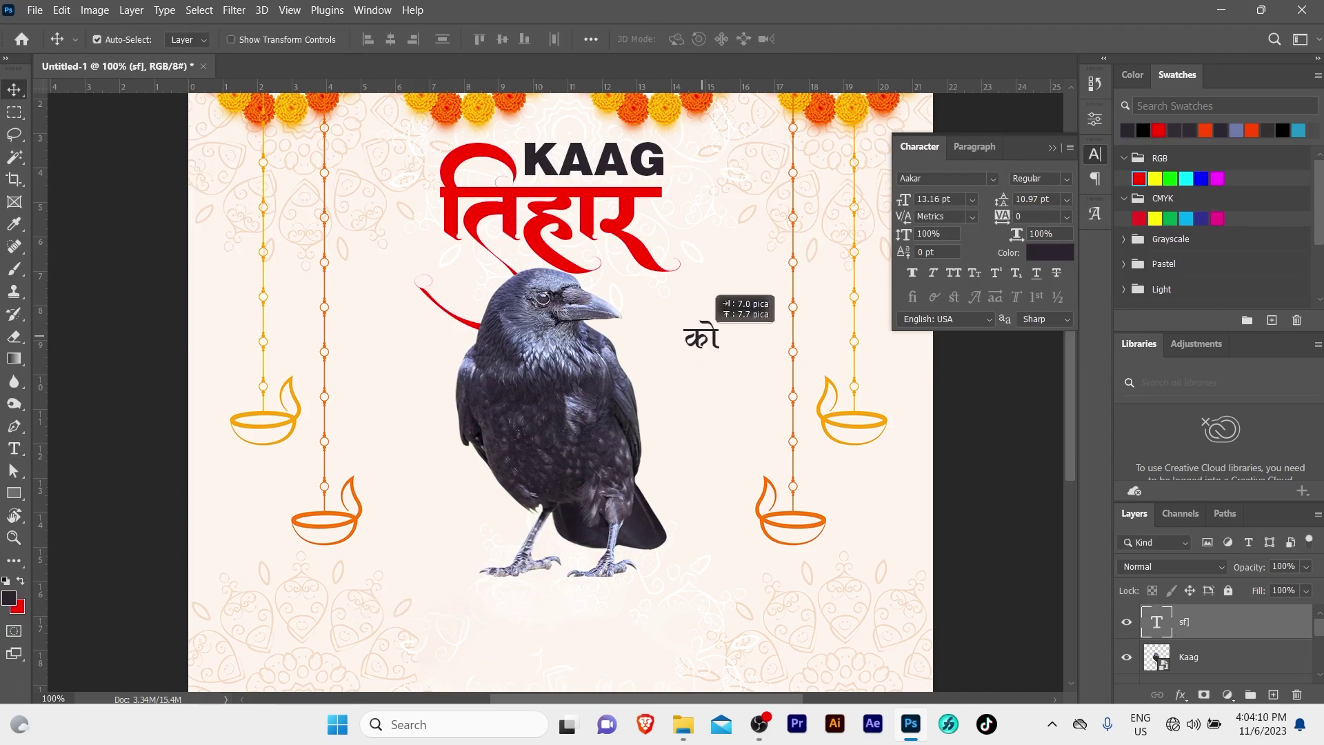
pyautogui.click(912, 272)
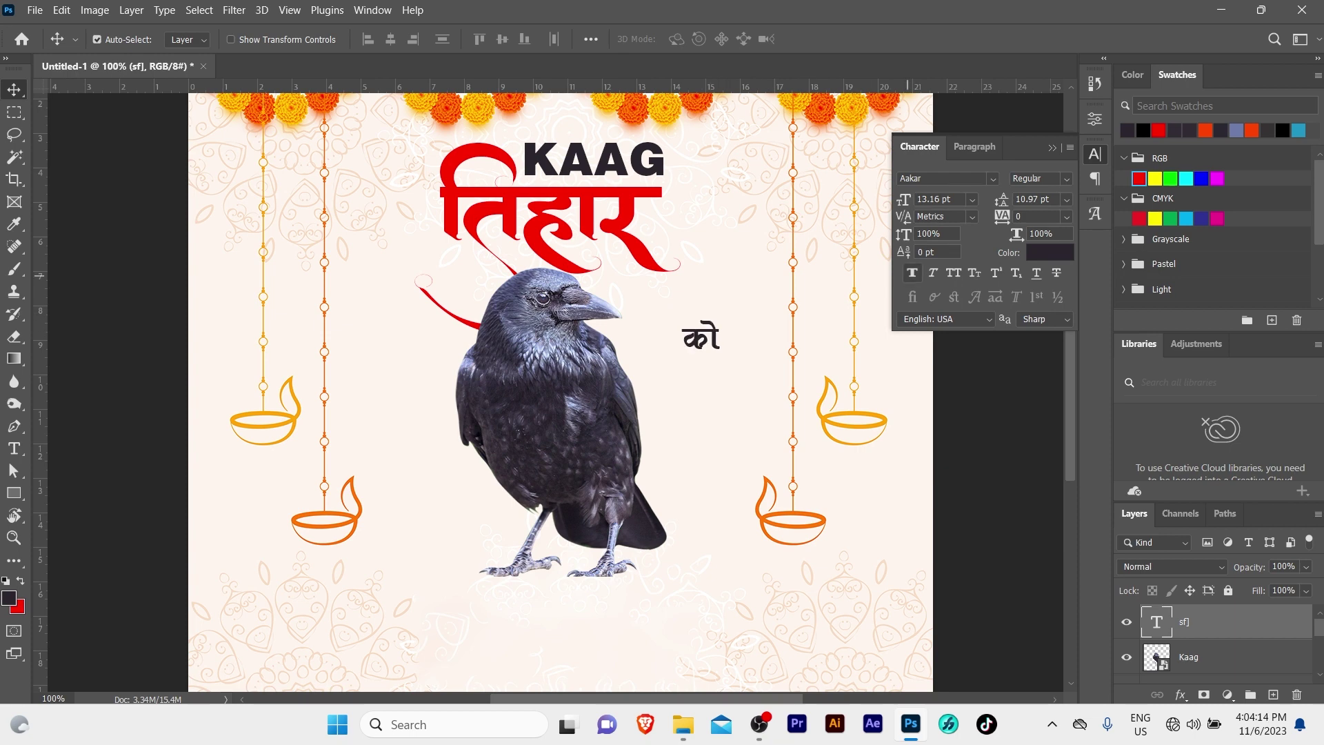
pyautogui.click(912, 272)
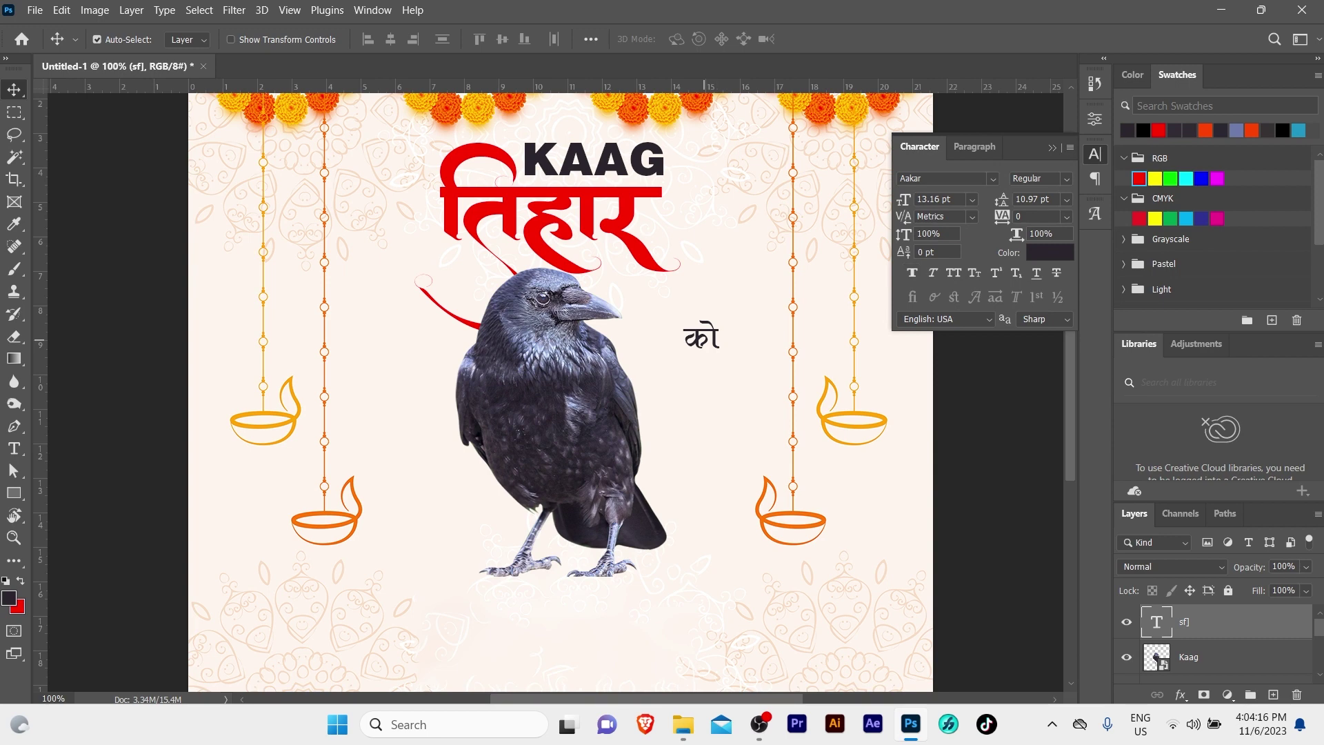
pyautogui.moveTo(726, 335); pyautogui.dragTo(726, 323)
# Step: Sample the title's red and fill को with it
pyautogui.press('i')
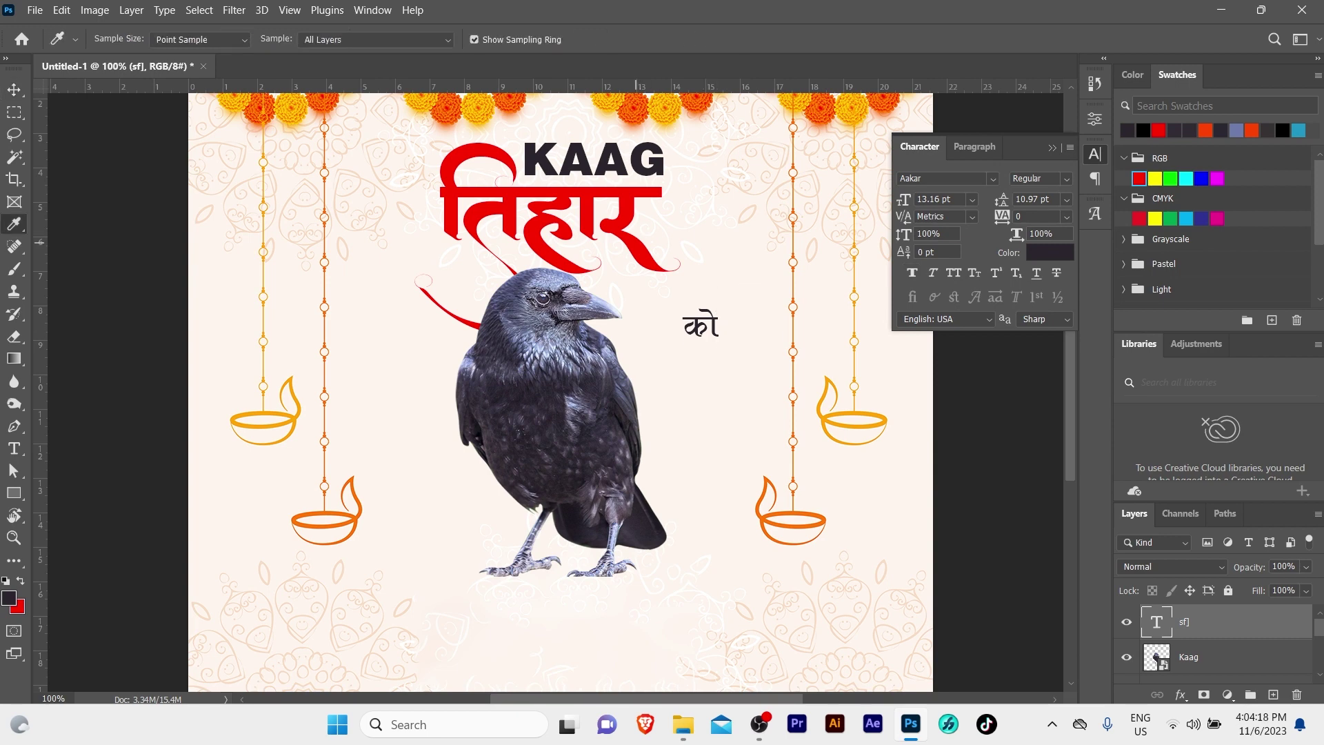
pyautogui.click(1138, 178)
pyautogui.press('v')
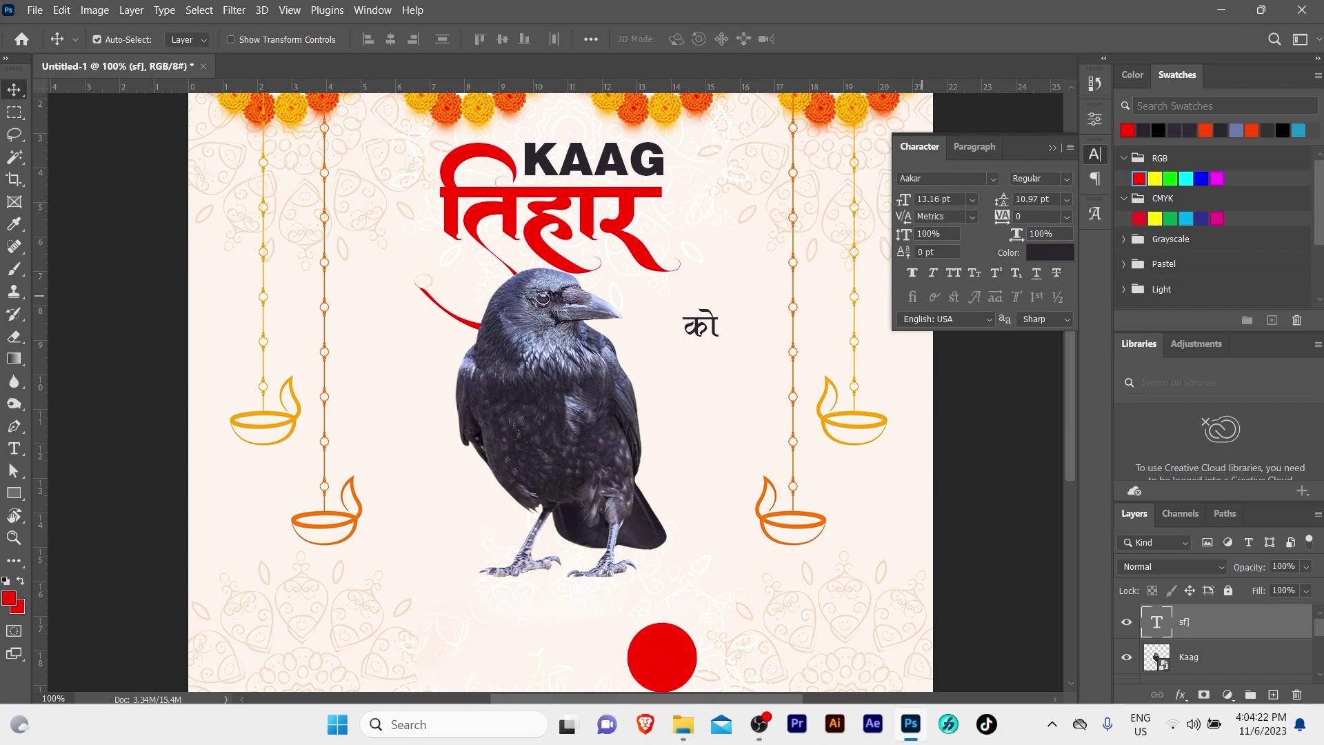
pyautogui.hotkey('alt', 'BackSpace')
# Step: Tuck को against the end of तिहार, scaled down to about 86%
pyautogui.press('z')
pyautogui.moveTo(698, 240); pyautogui.dragTo(766, 240)
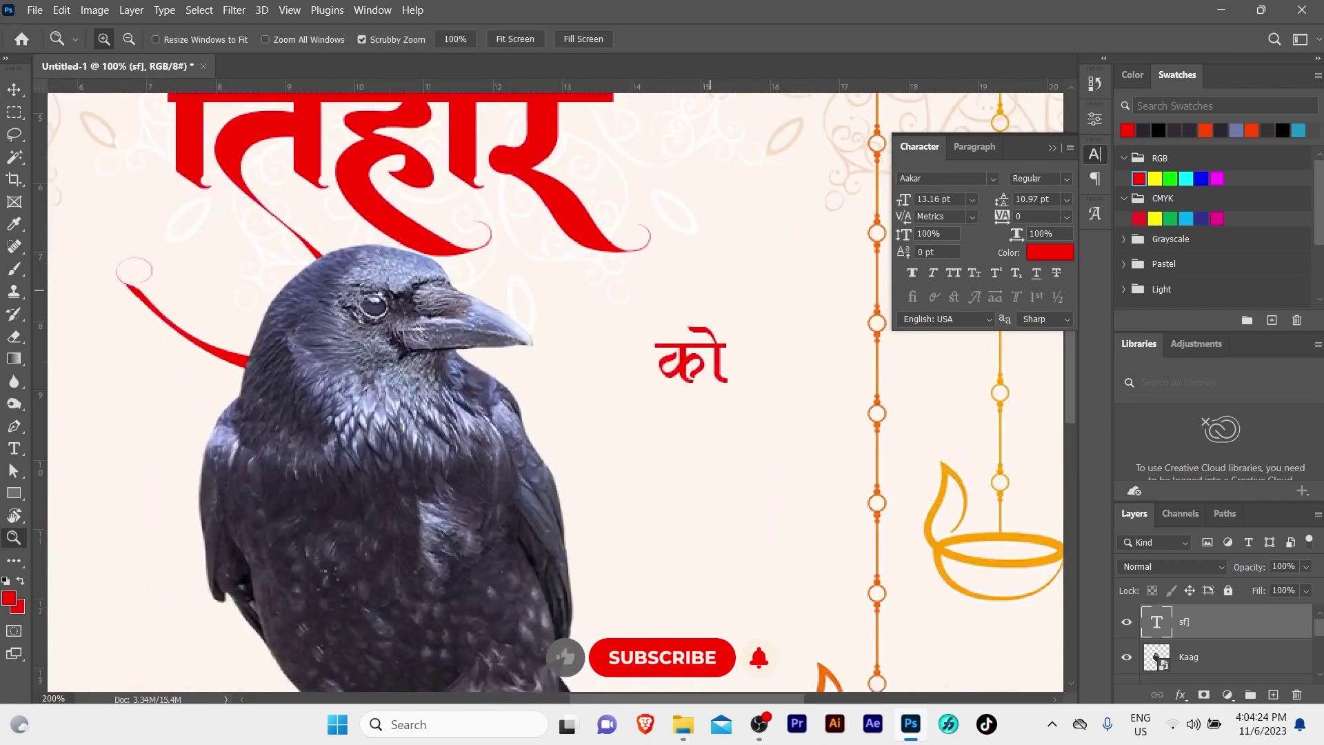
pyautogui.press('v')
pyautogui.moveTo(717, 461); pyautogui.dragTo(607, 197)
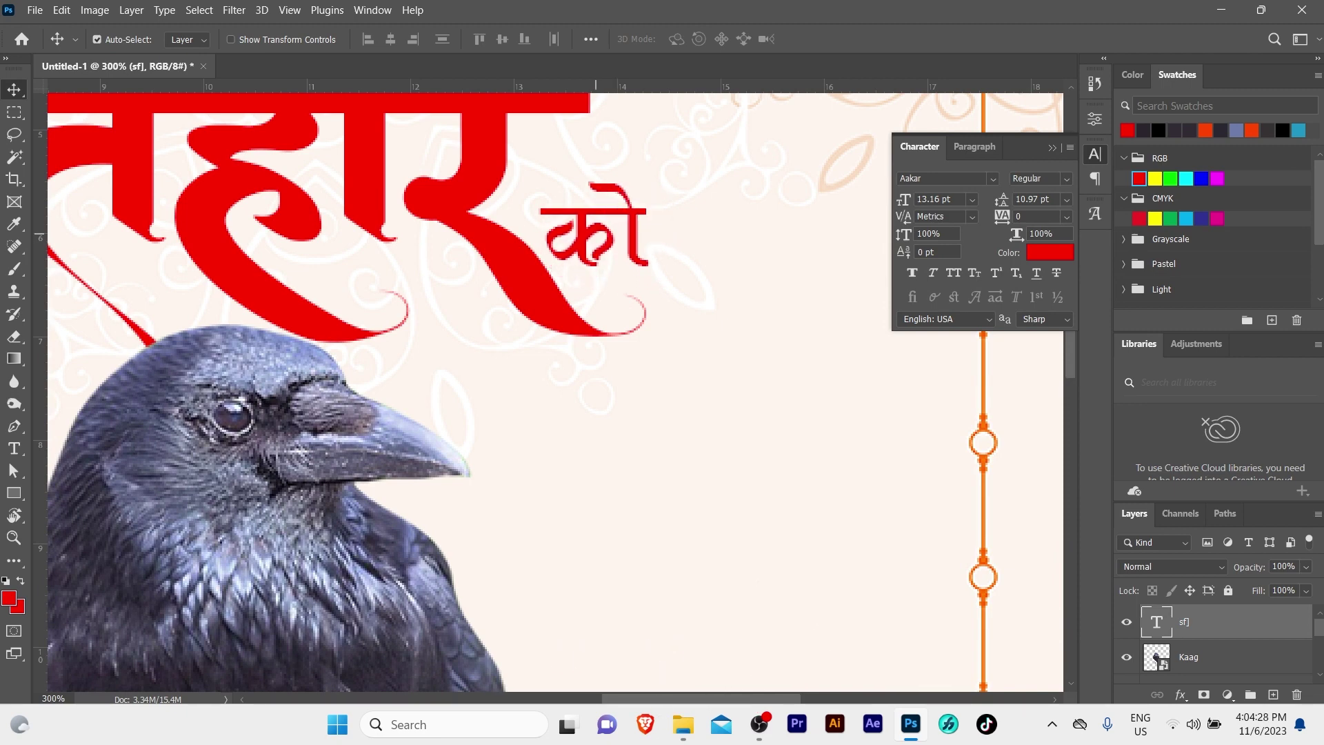
pyautogui.hotkey('ctrl', 't')
pyautogui.moveTo(648, 181); pyautogui.dragTo(612, 213)
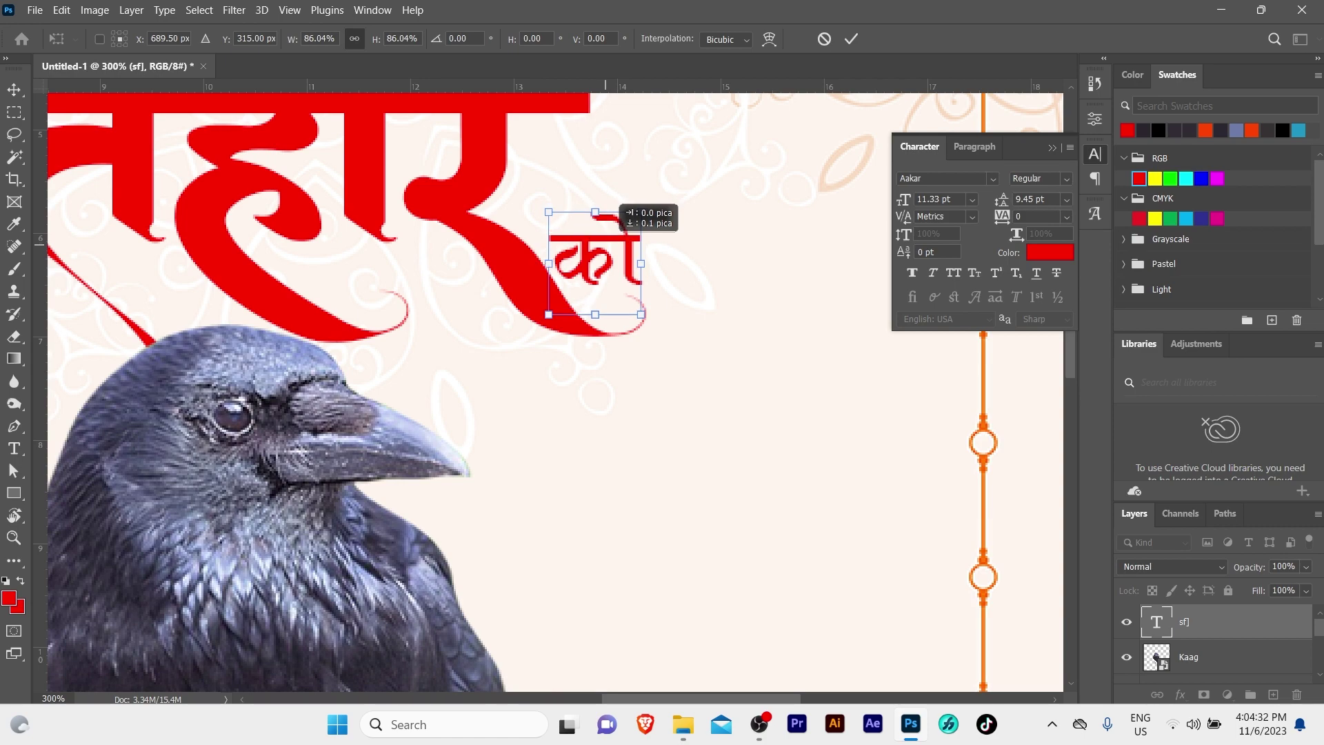
pyautogui.press('Return')
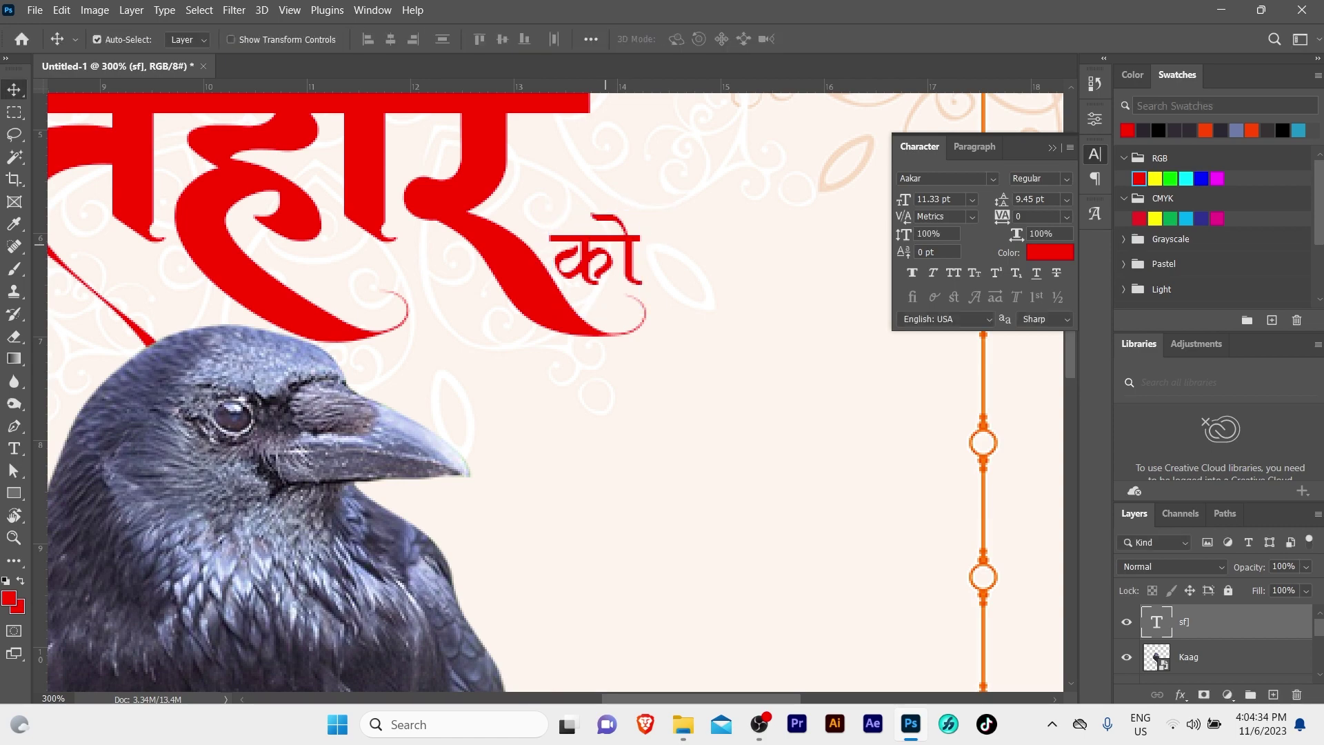
pyautogui.press('z')
pyautogui.hotkey('ctrl', '-')
pyautogui.hotkey('ctrl', '-')
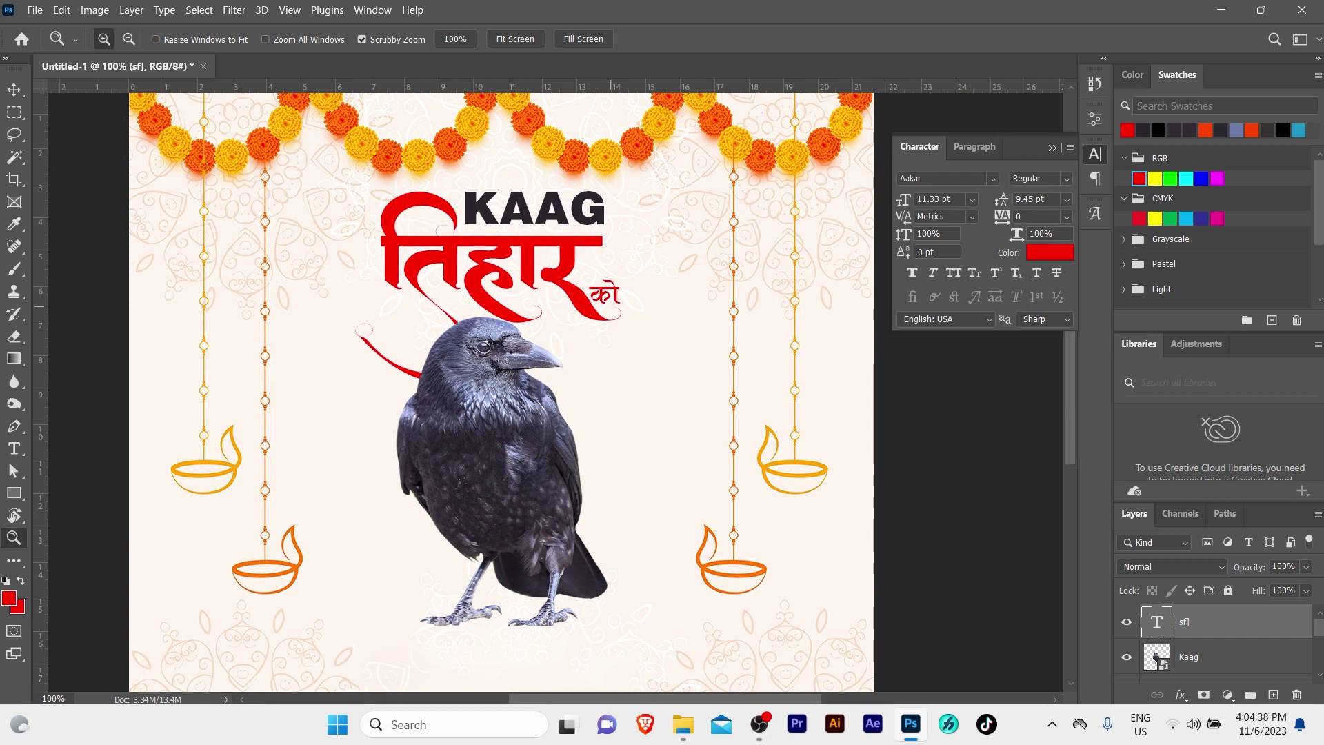
# Step: Alt-drag a copy of को down near the bottom of the card below the crow
pyautogui.press('v')
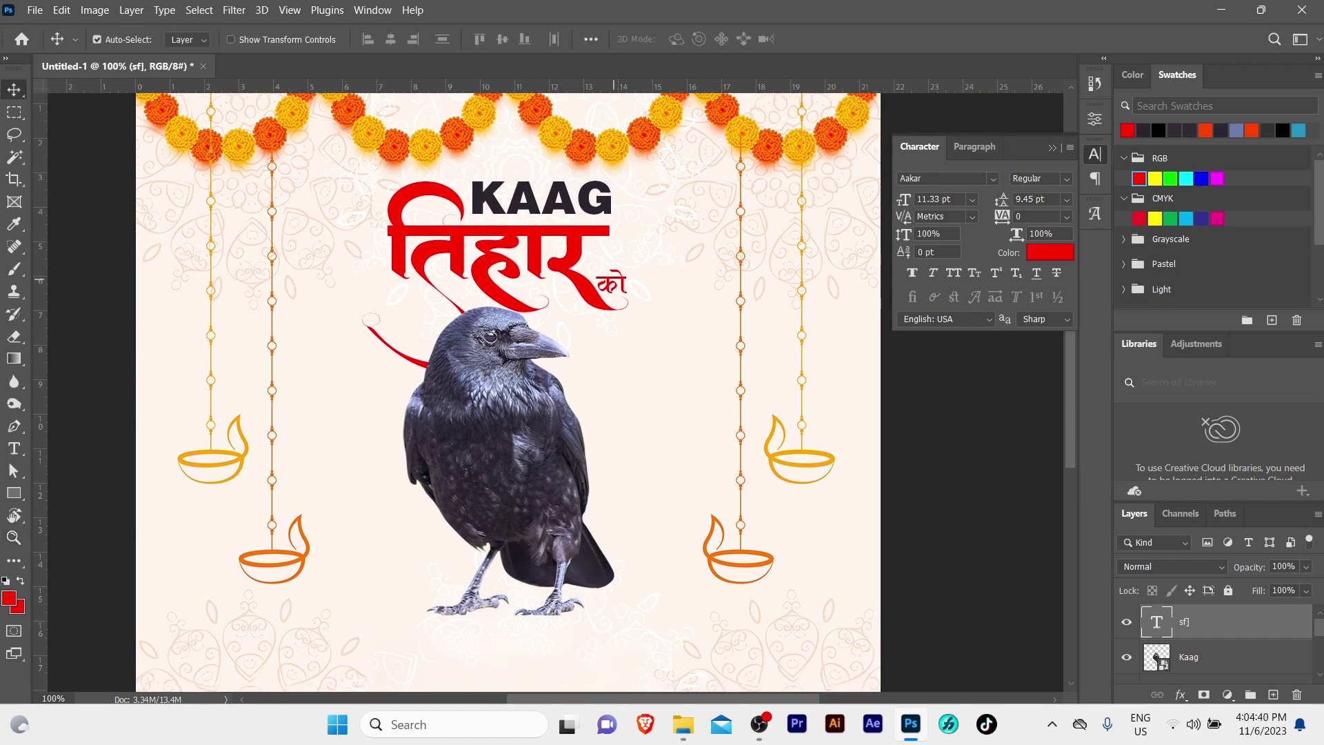
pyautogui.moveTo(614, 279)
pyautogui.mouseDown()
pyautogui.moveTo(440, 631)
pyautogui.moveTo(399, 625)
pyautogui.mouseUp()
pyautogui.hscroll(-3, 399, 625)
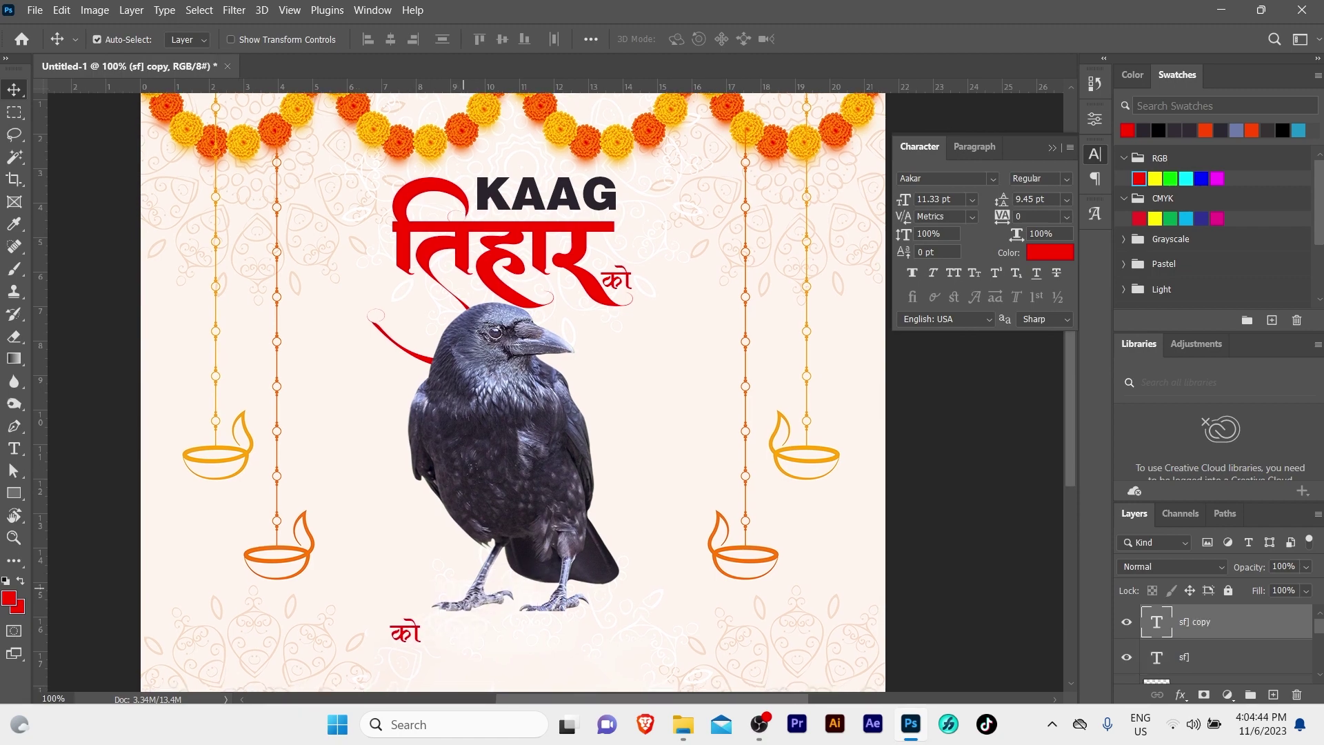
pyautogui.scroll(-5, 398, 626)
pyautogui.moveTo(476, 509)
pyautogui.mouseDown()
pyautogui.moveTo(464, 599)
pyautogui.moveTo(439, 609)
pyautogui.mouseUp()
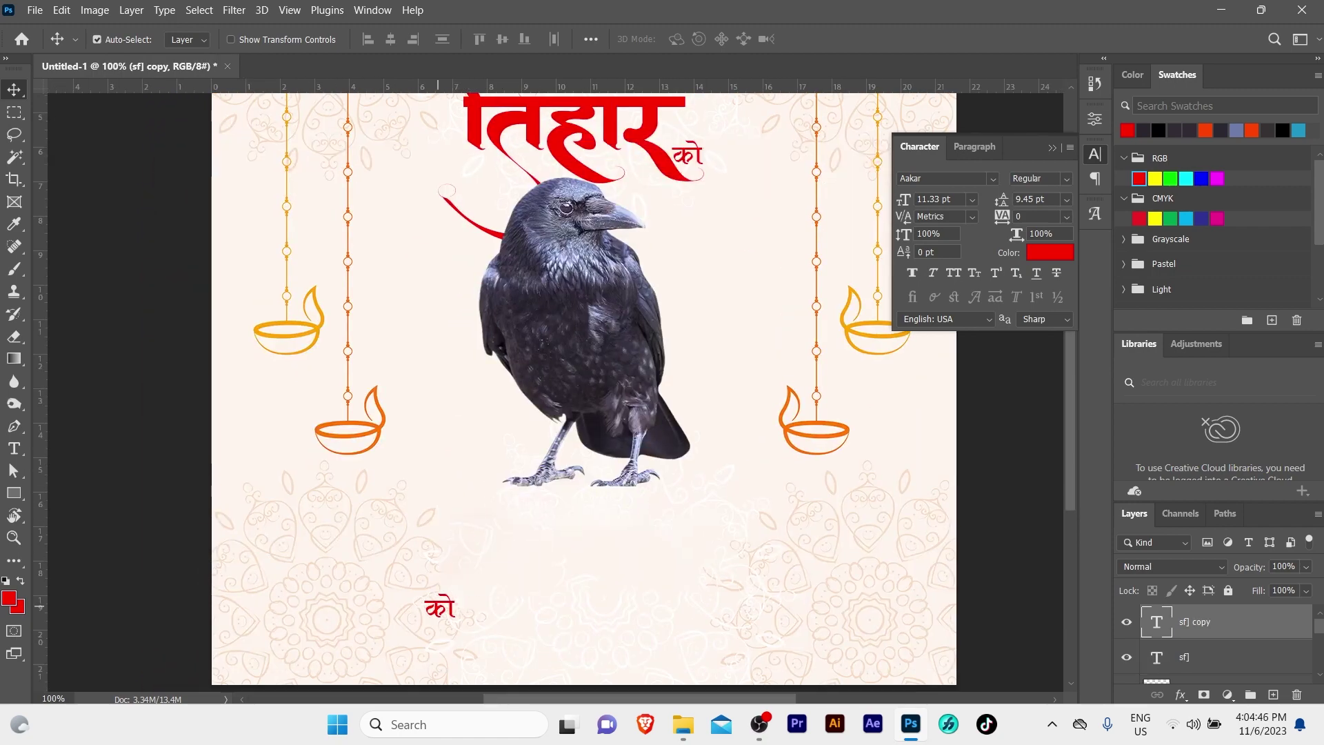
# Step: Switch the copied को to the Aakriti Bold font
pyautogui.click(924, 178)
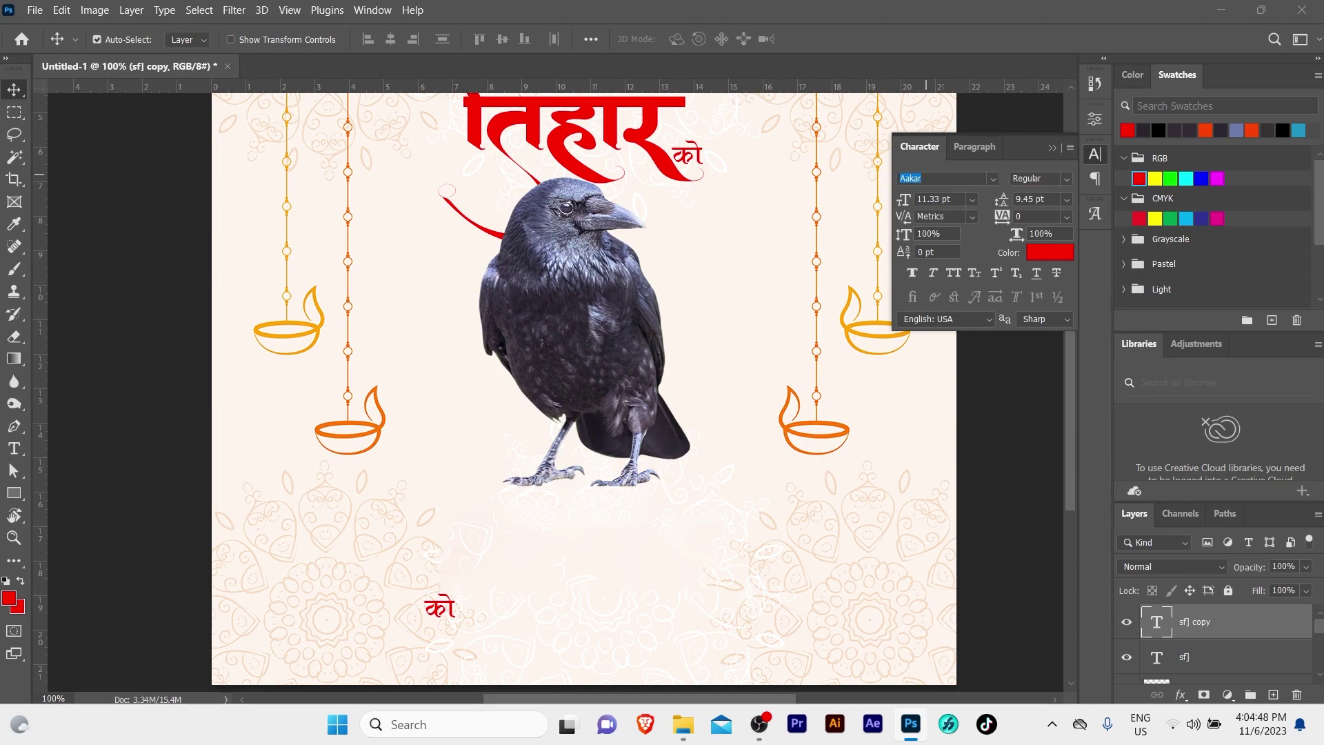
pyautogui.write('aakra')
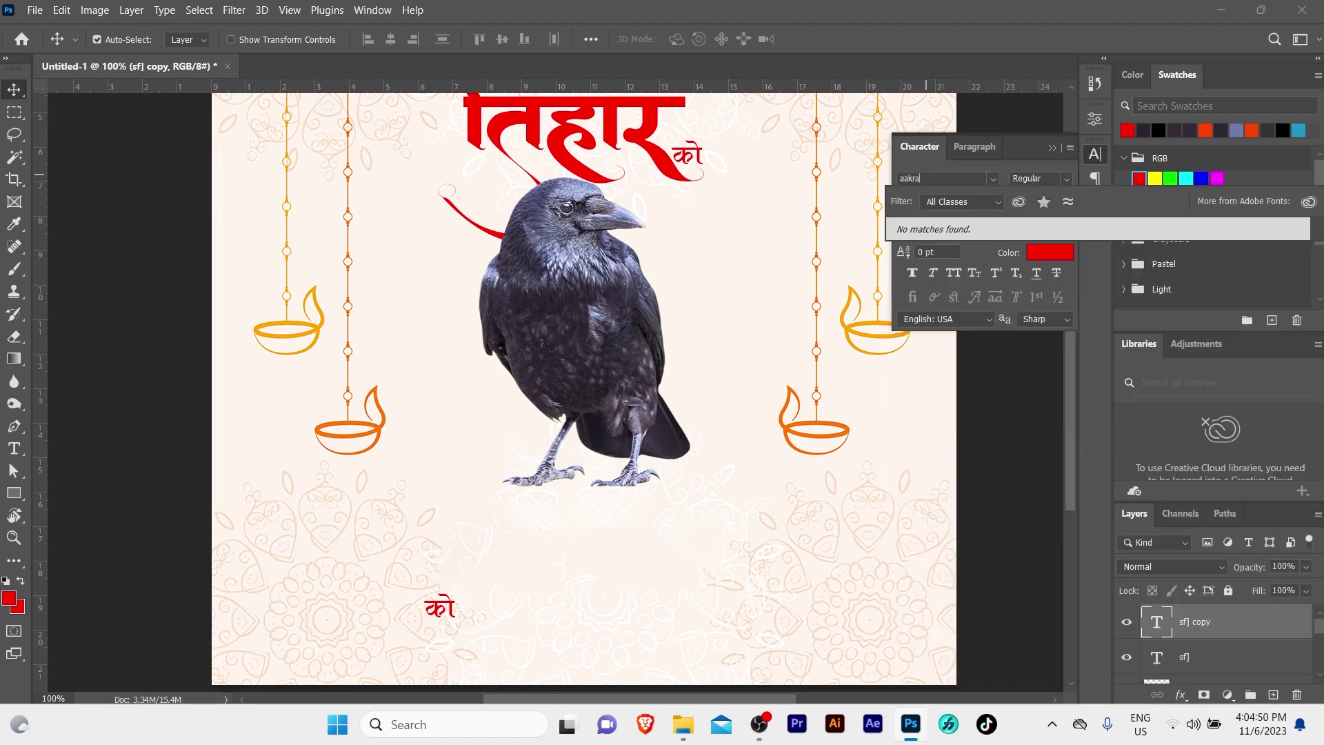
pyautogui.press('BackSpace')
pyautogui.press('BackSpace')
pyautogui.press('BackSpace')
pyautogui.write('k')
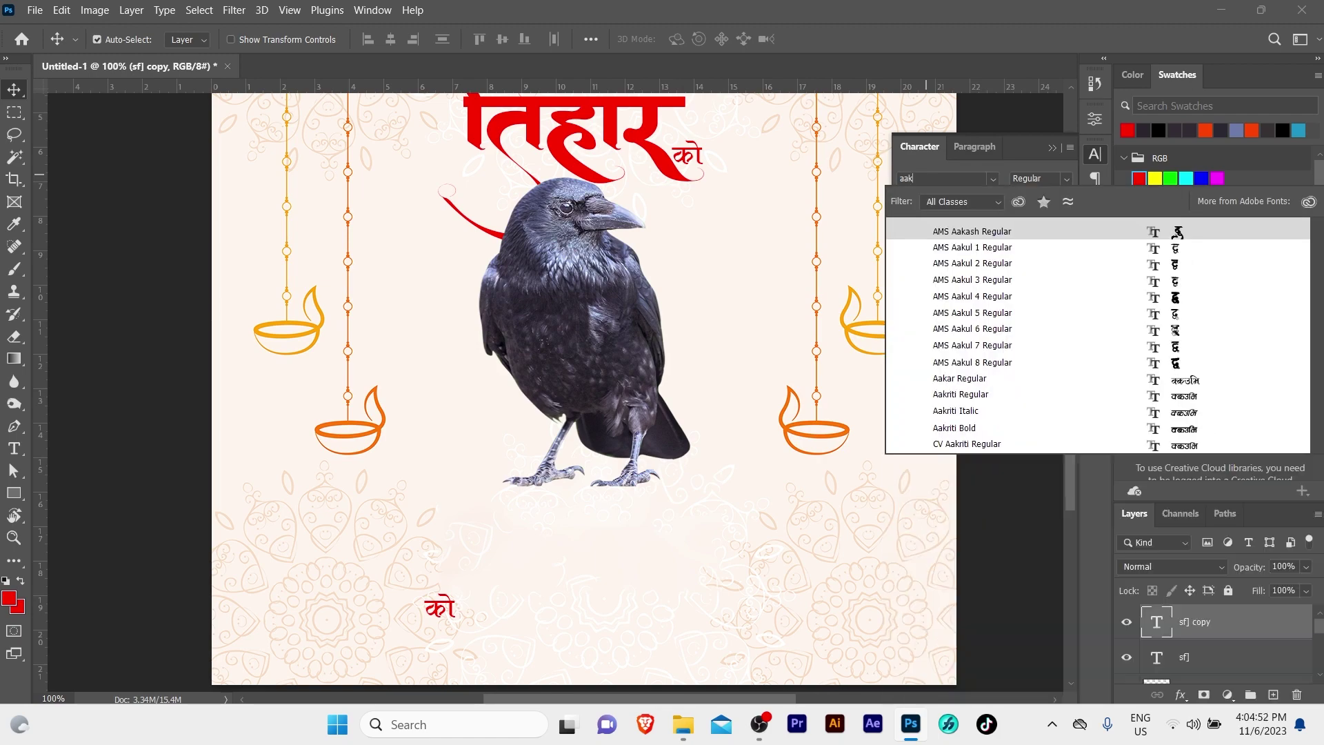
pyautogui.write('ra')
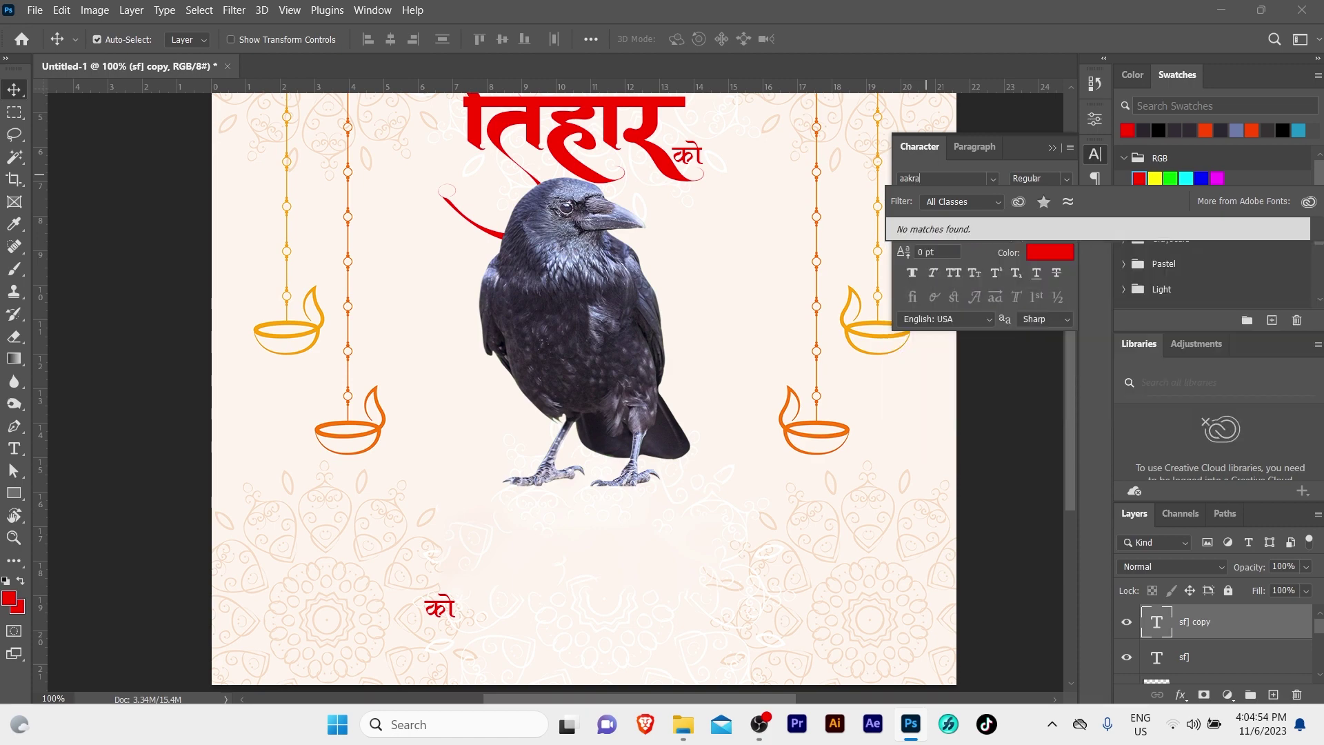
pyautogui.press('BackSpace')
pyautogui.press('BackSpace')
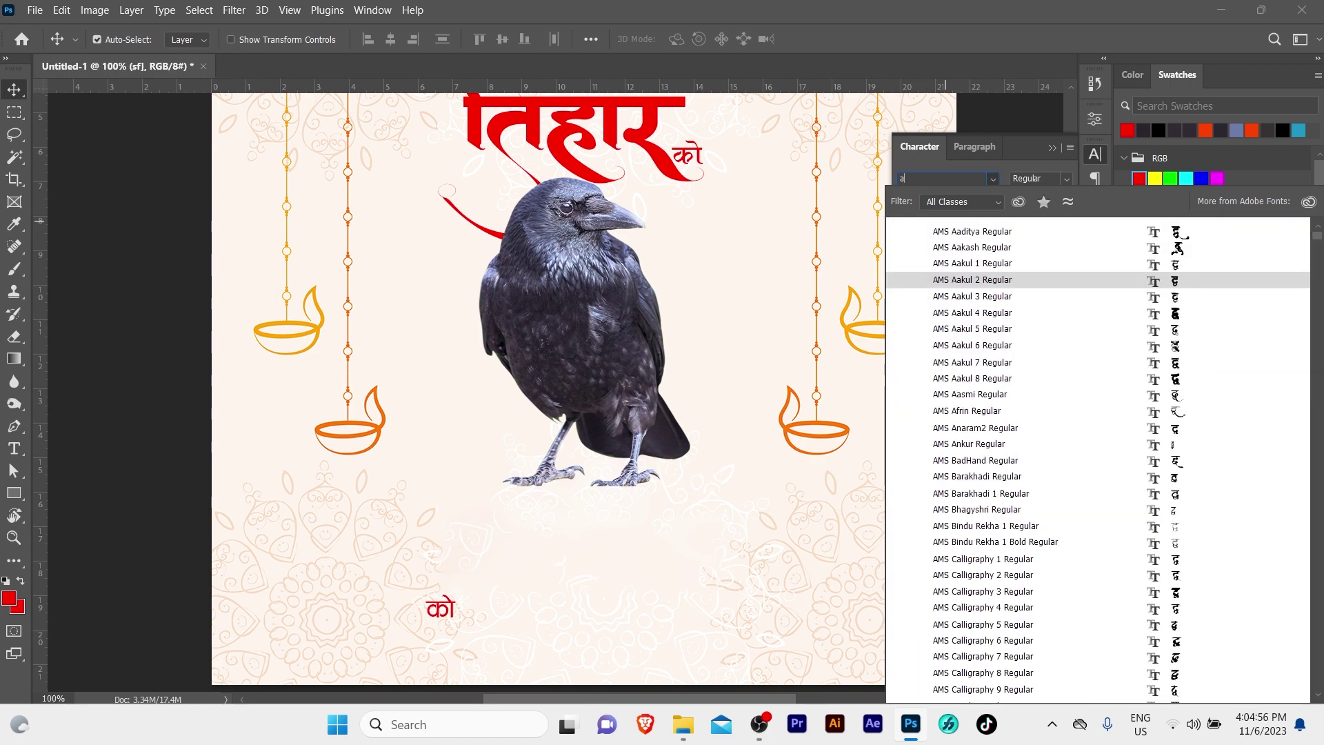
pyautogui.write('akr')
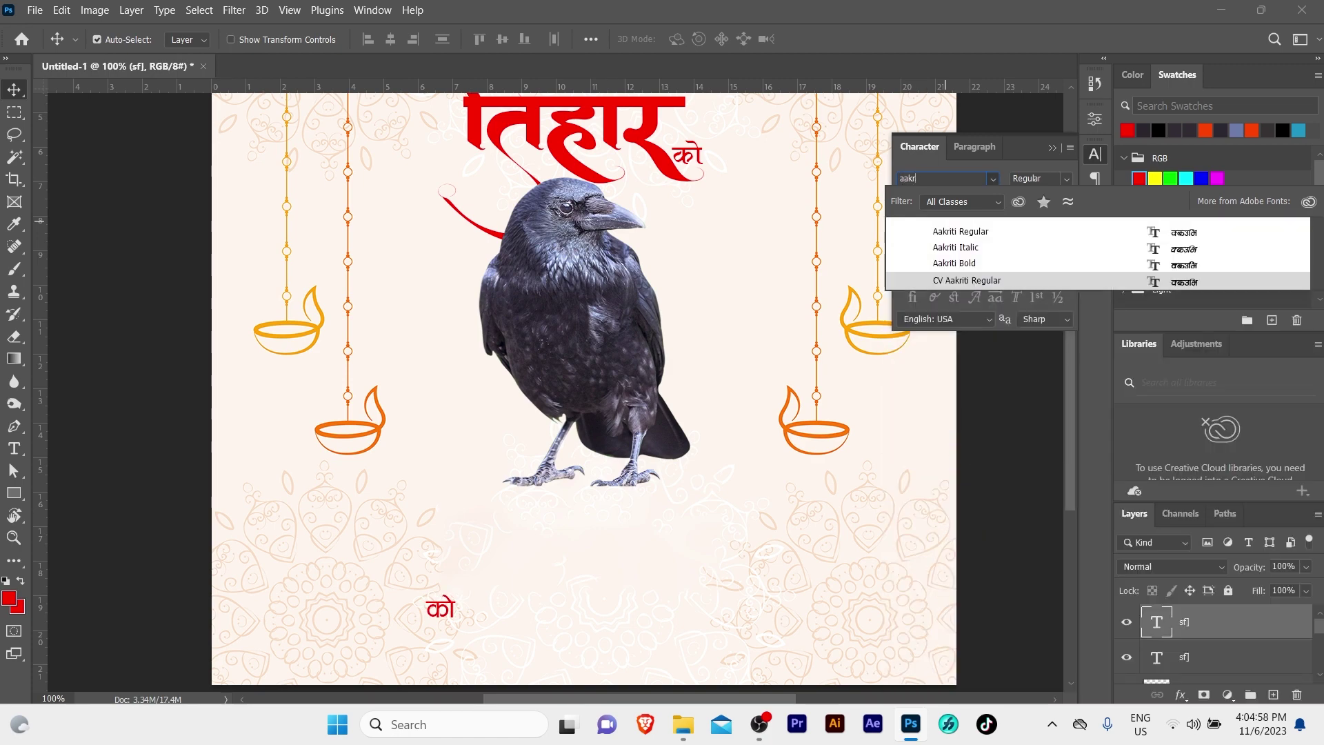
pyautogui.press('Down')
pyautogui.press('Down')
pyautogui.press('Down')
pyautogui.press('Return')
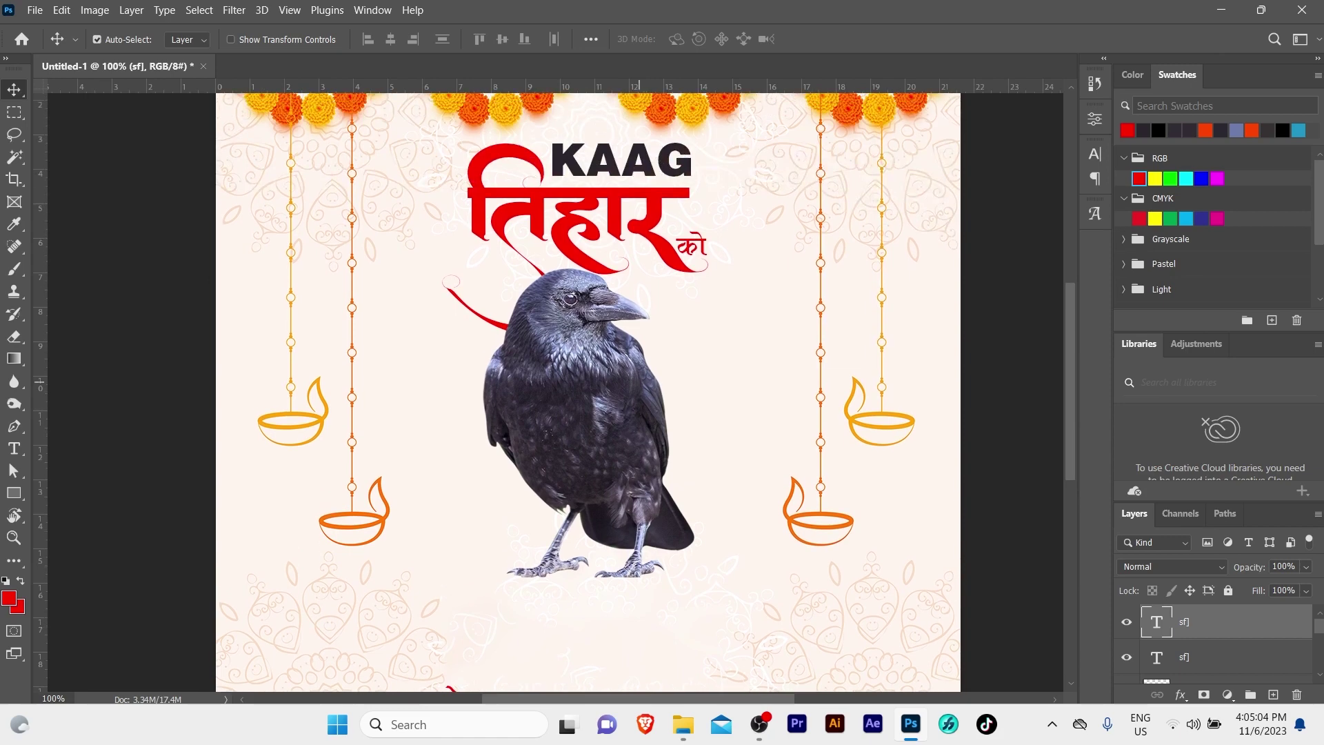
pyautogui.scroll(-1, 590, 393)
pyautogui.scroll(-1, 590, 393)
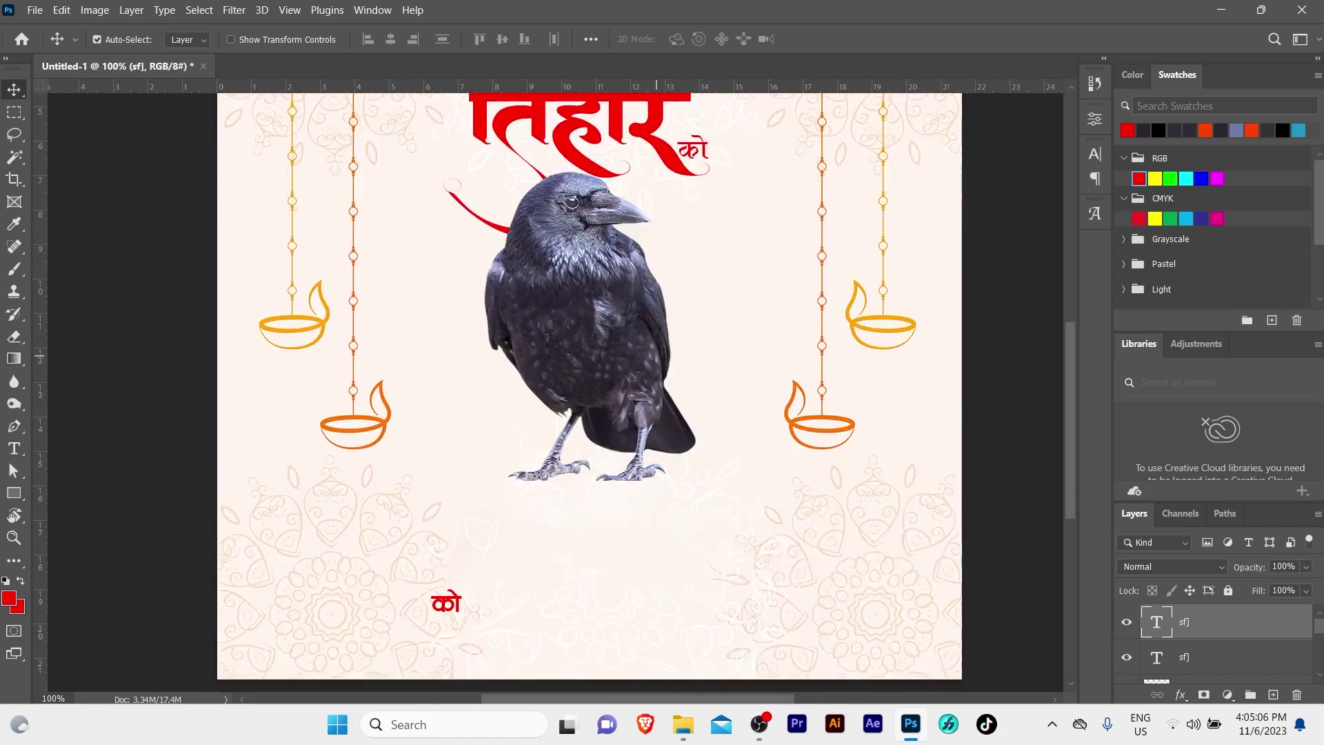
pyautogui.scroll(-1, 589, 393)
# Step: Replace the lower को text with the red greeting हार्दिक मंगलमय शुभकामना
pyautogui.doubleClick(446, 560)
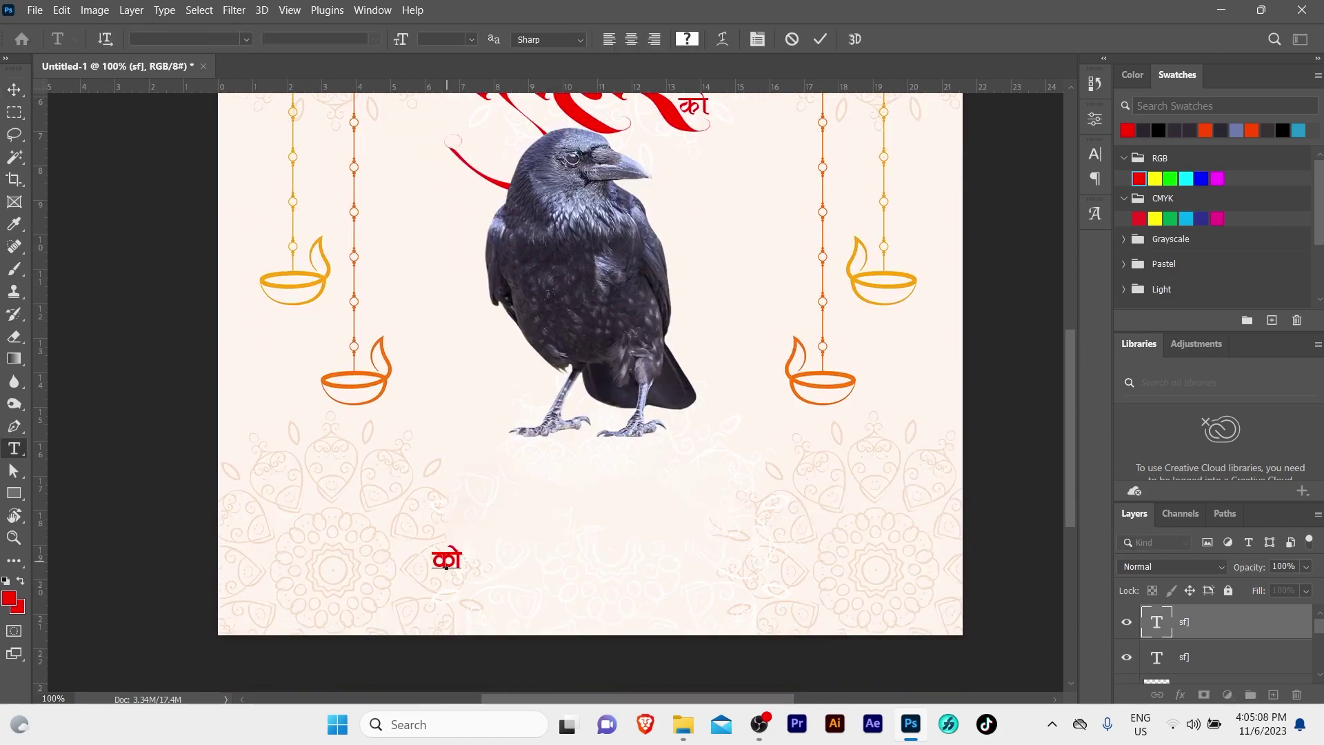
pyautogui.doubleClick(446, 560)
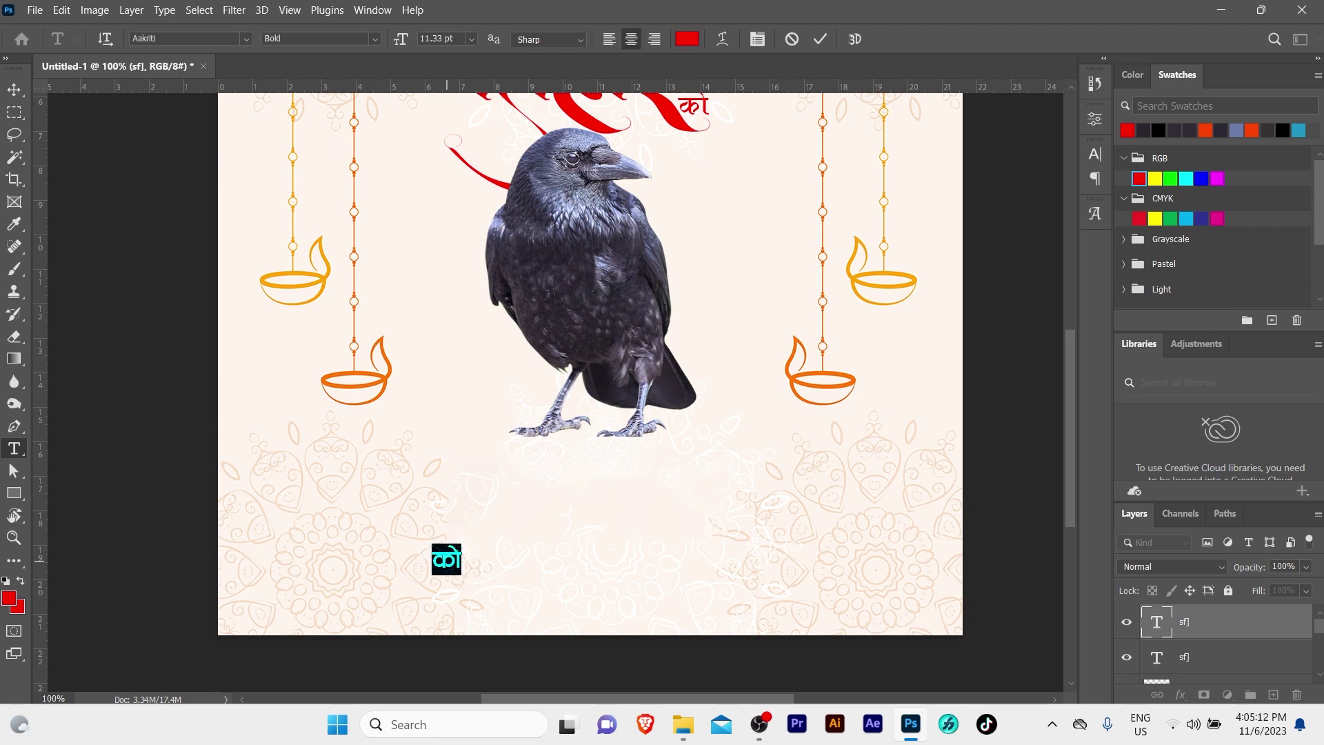
pyautogui.write('x')
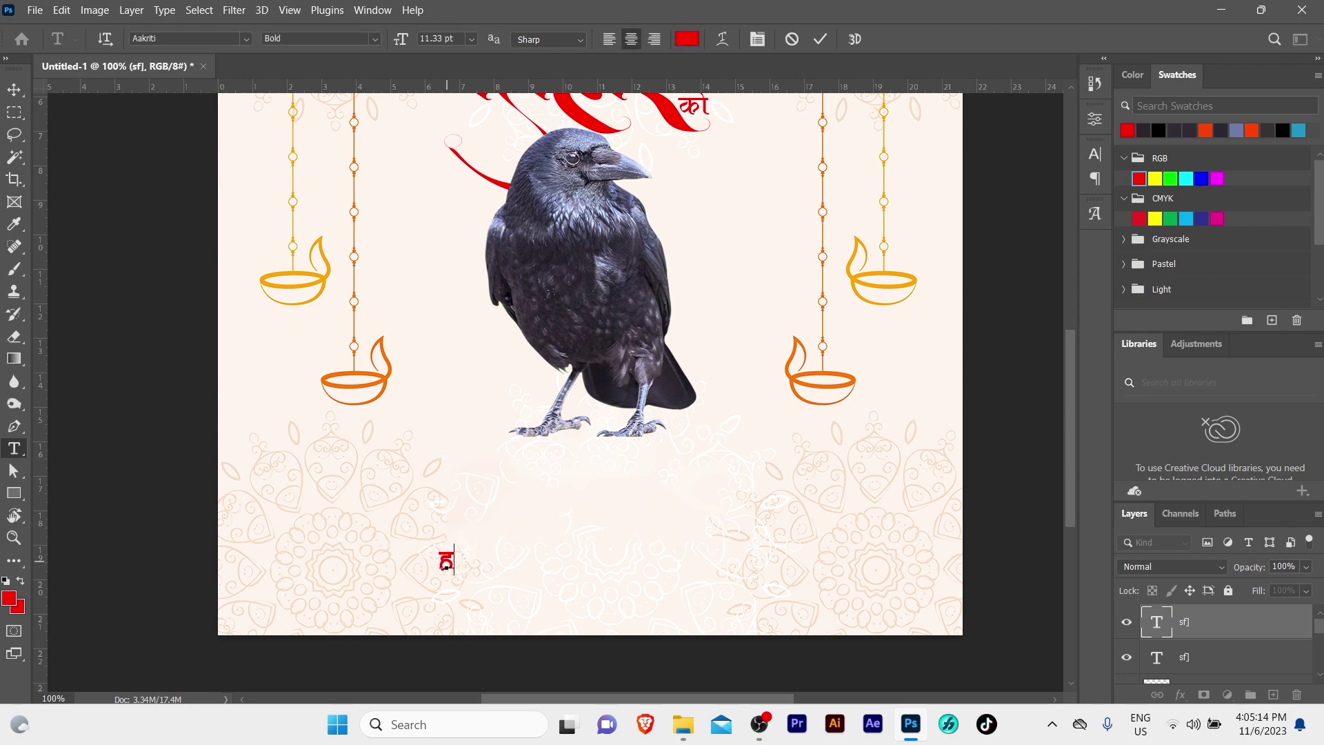
pyautogui.write('flb{s ')
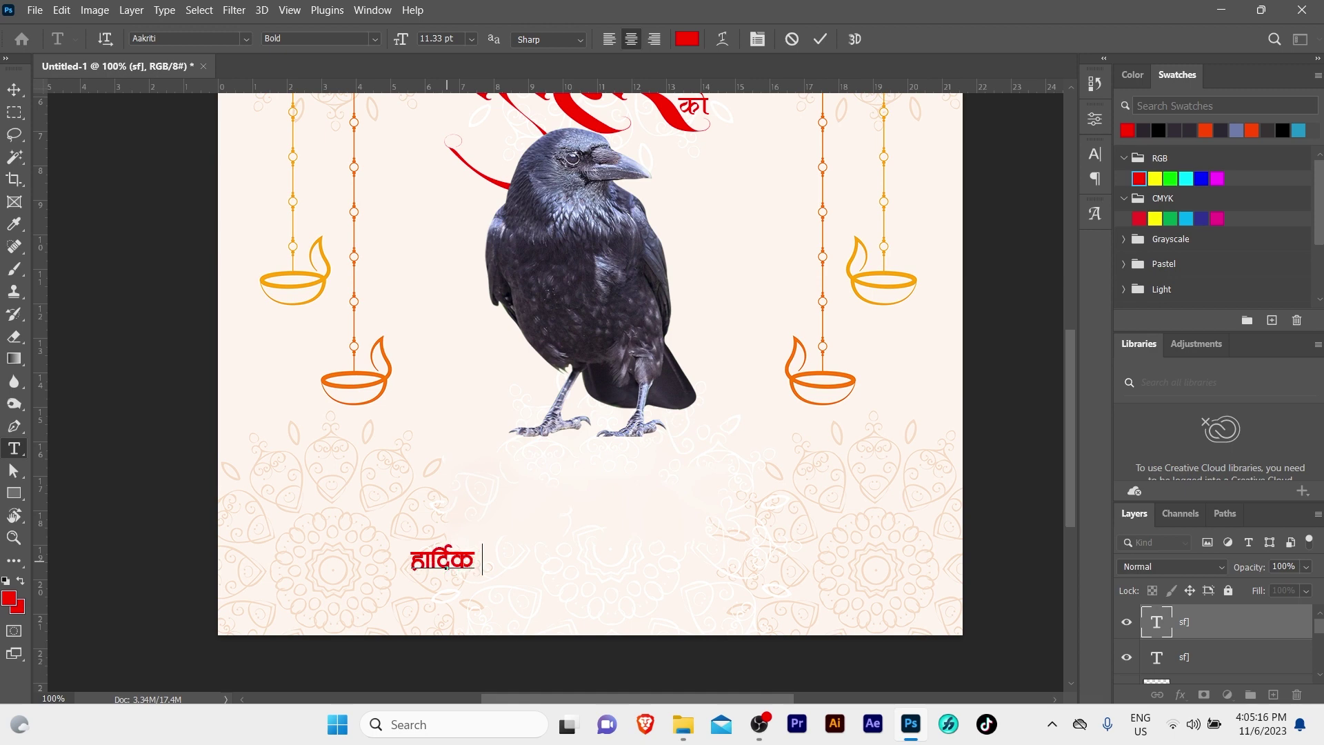
pyautogui.write('dun')
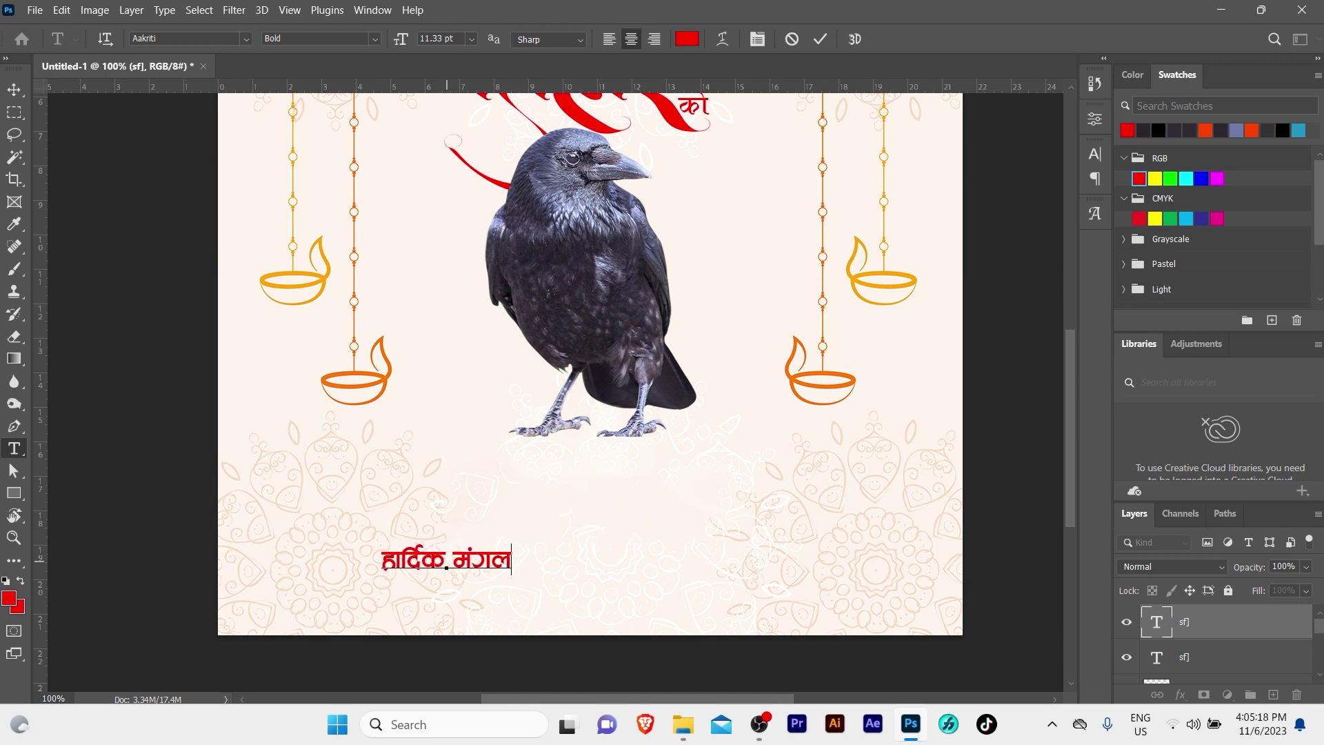
pyautogui.write('e')
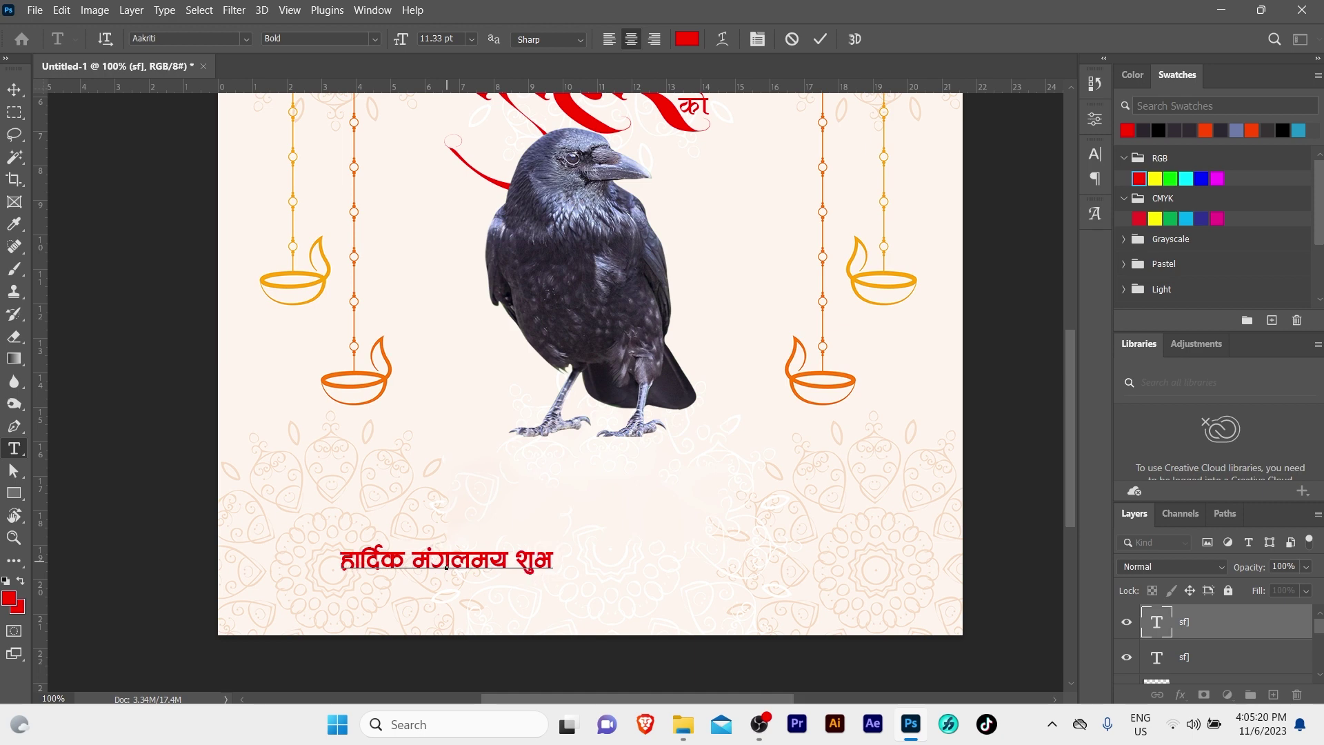
pyautogui.write("; 'kqHkdkeu")
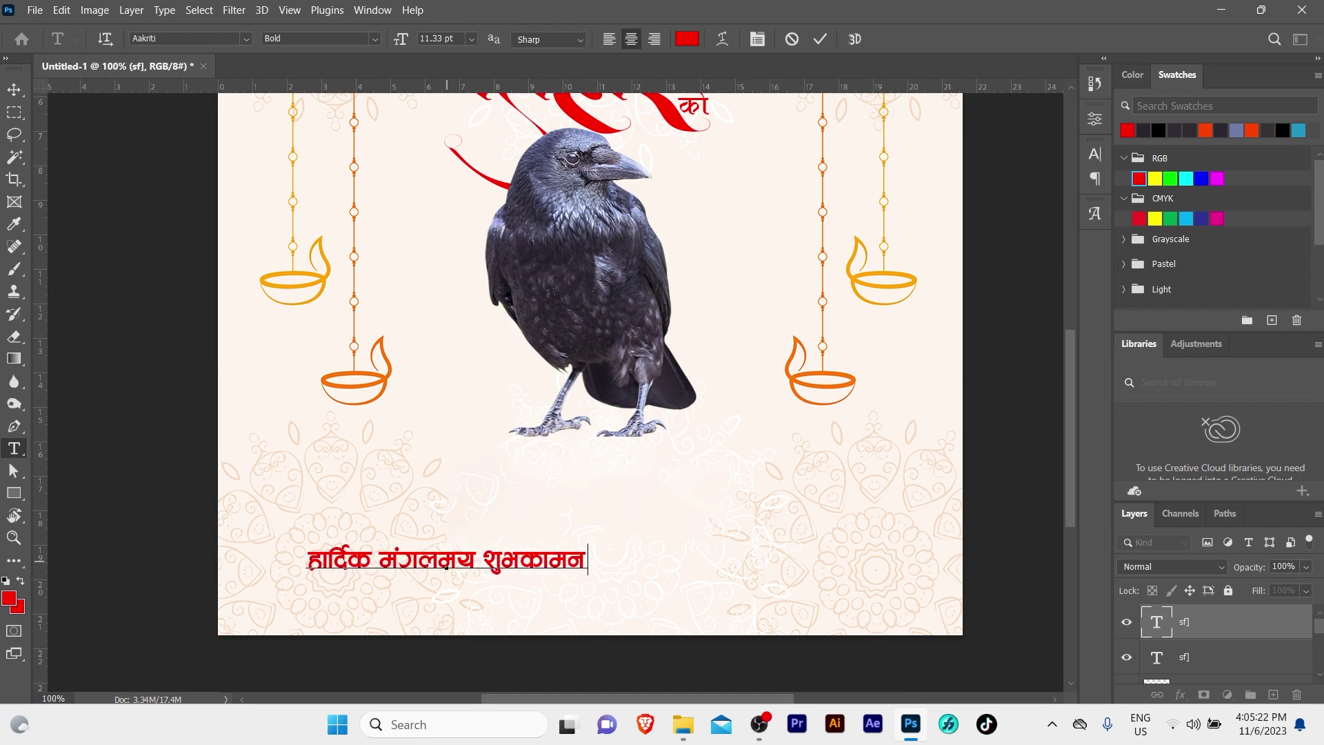
pyautogui.write('k')
# Step: Commit the greeting text and drag it down near the card's bottom edge
pyautogui.hotkey('ctrl', 'Return')
pyautogui.moveTo(447, 567); pyautogui.dragTo(582, 605)
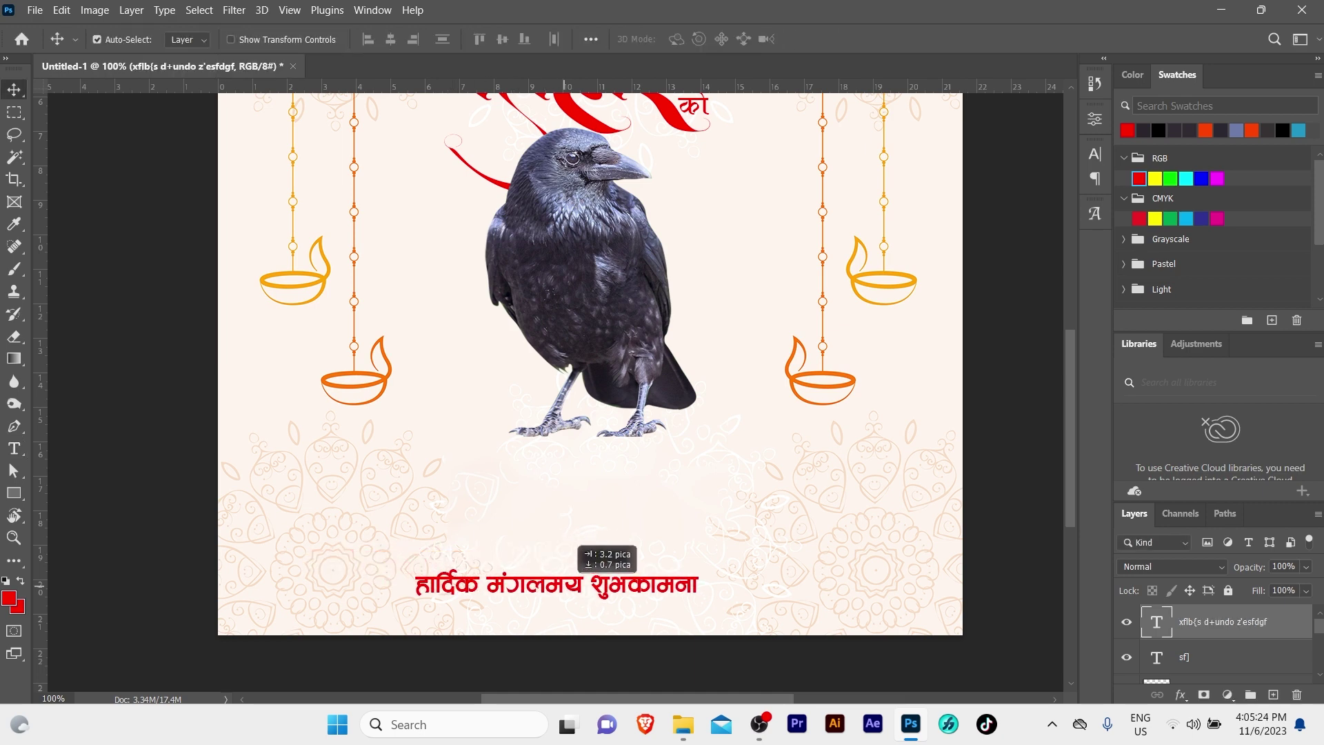
pyautogui.moveTo(596, 557); pyautogui.dragTo(587, 552)
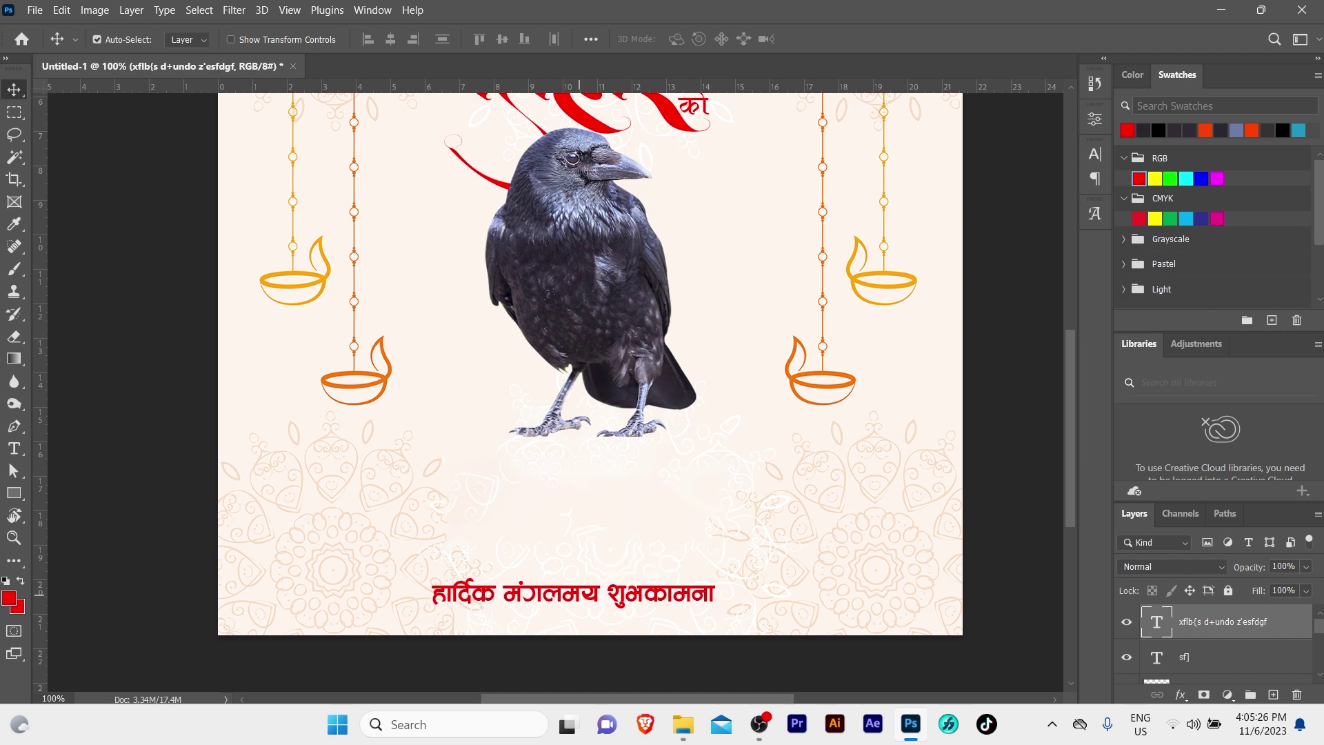
# Step: Centre the greeting horizontally on the canvas, deselect, and zoom out to the whole card
pyautogui.hotkey('ctrl', 'a')
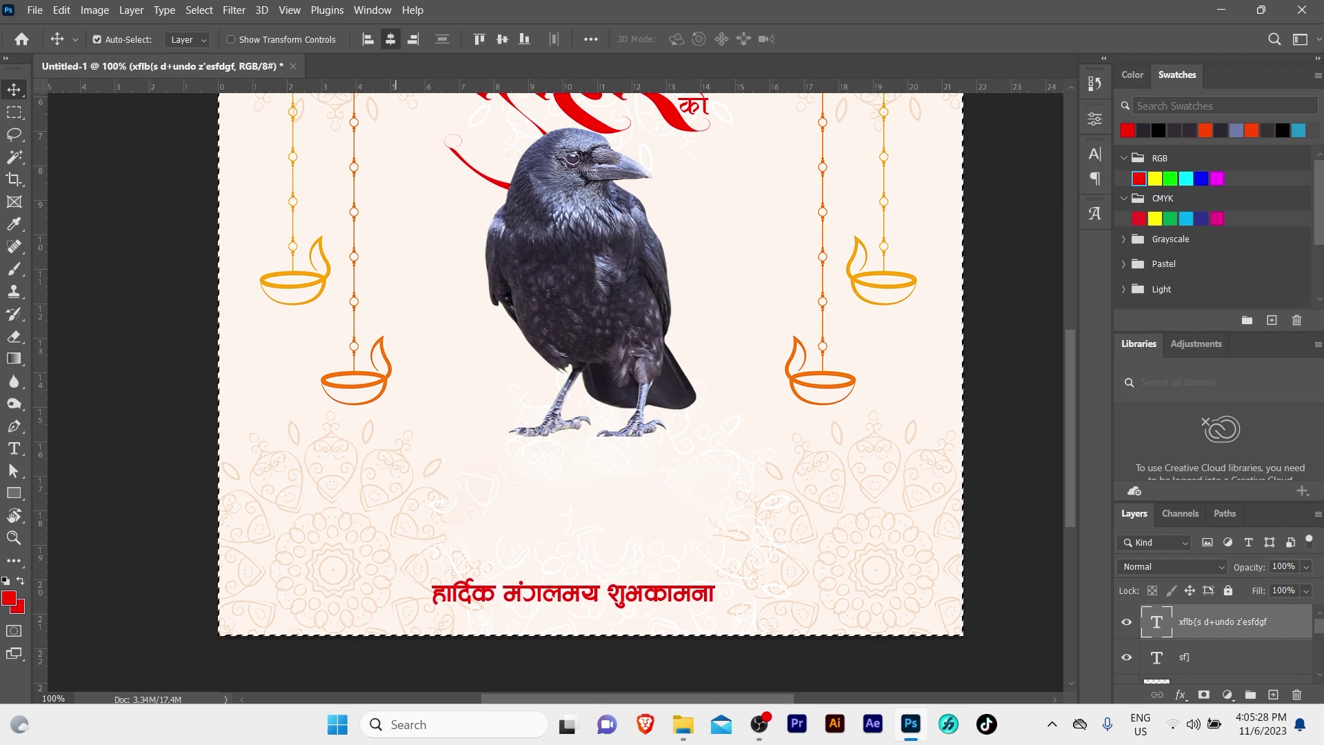
pyautogui.click(391, 39)
pyautogui.hotkey('ctrl', 'd')
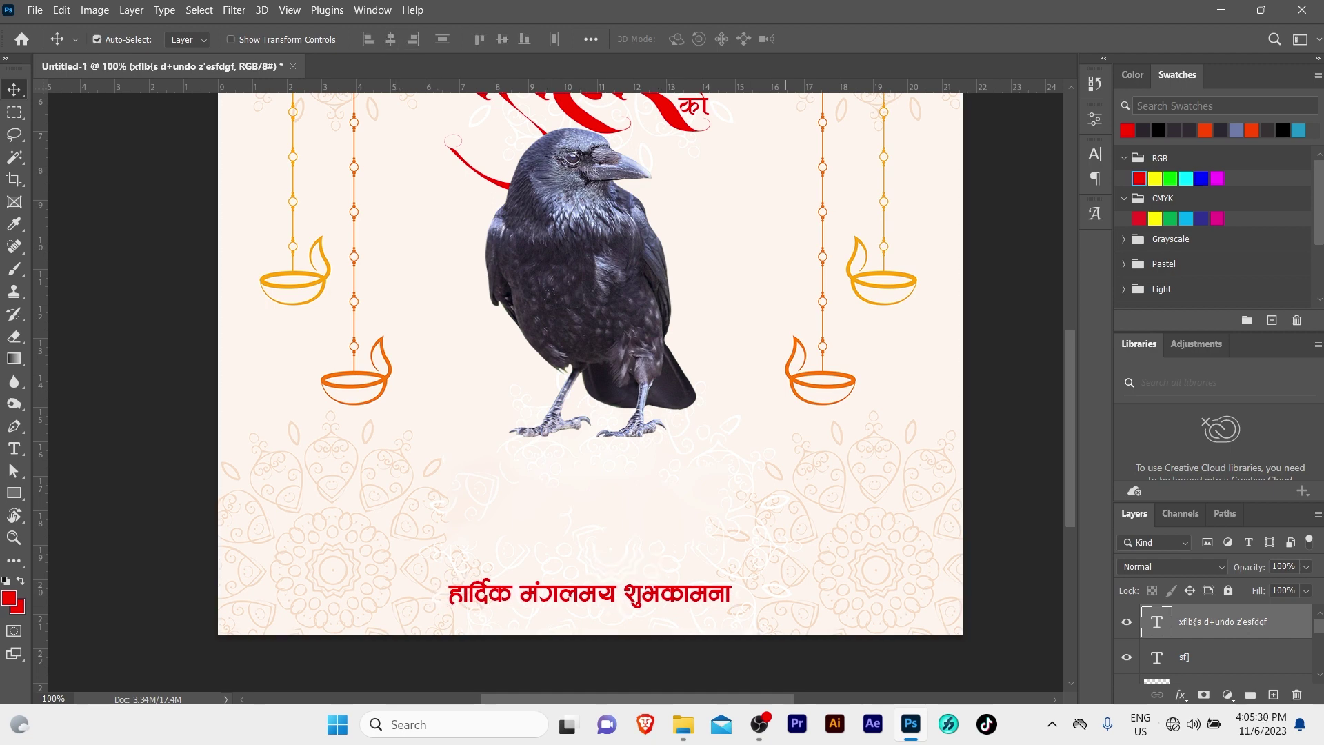
pyautogui.press('z')
pyautogui.hotkey('ctrl', '-')
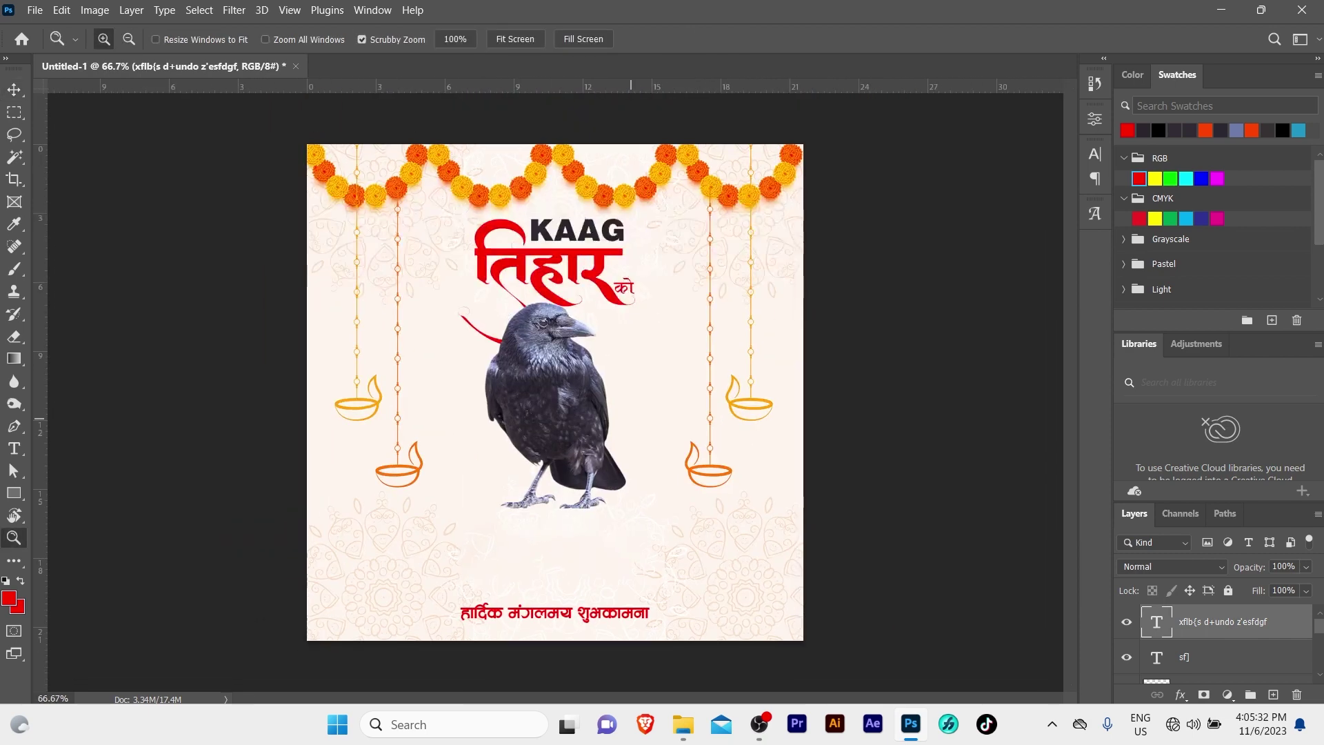
# Step: Add a new empty layer above the Kaag crow layer
pyautogui.press('v')
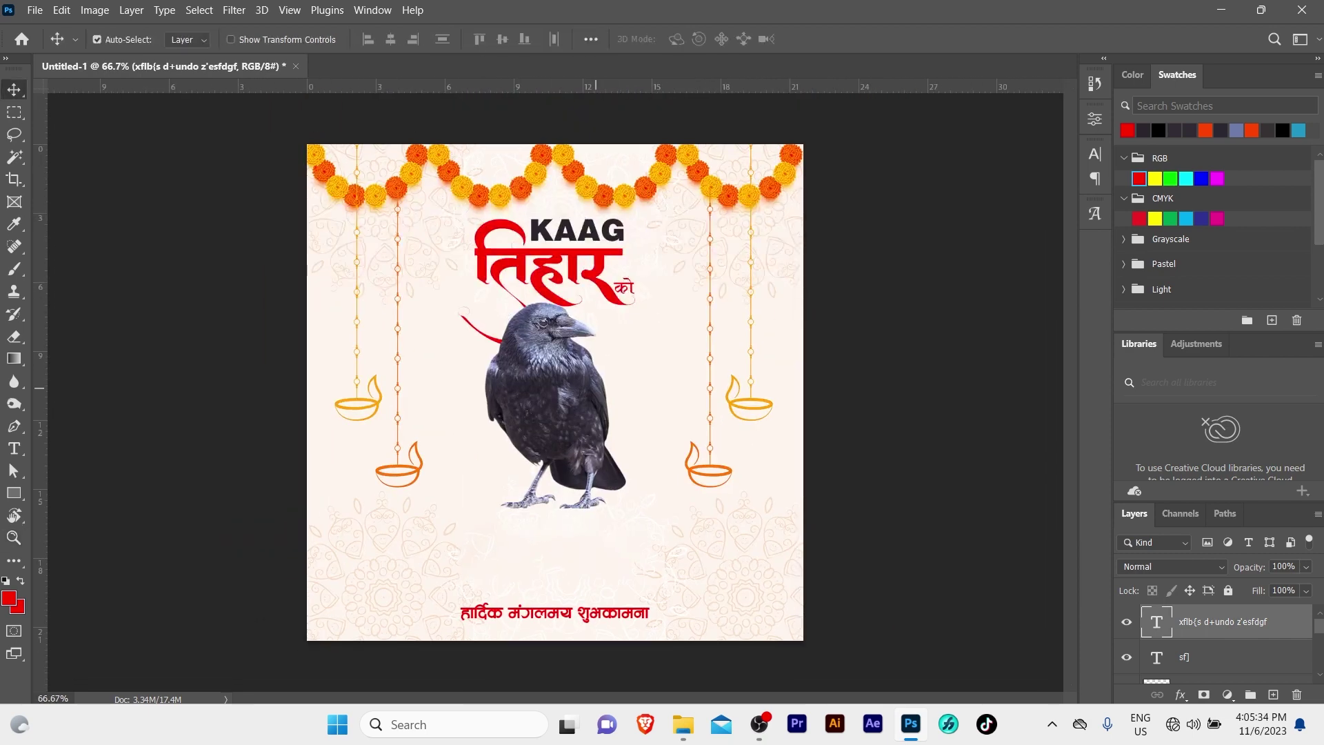
pyautogui.click(596, 394)
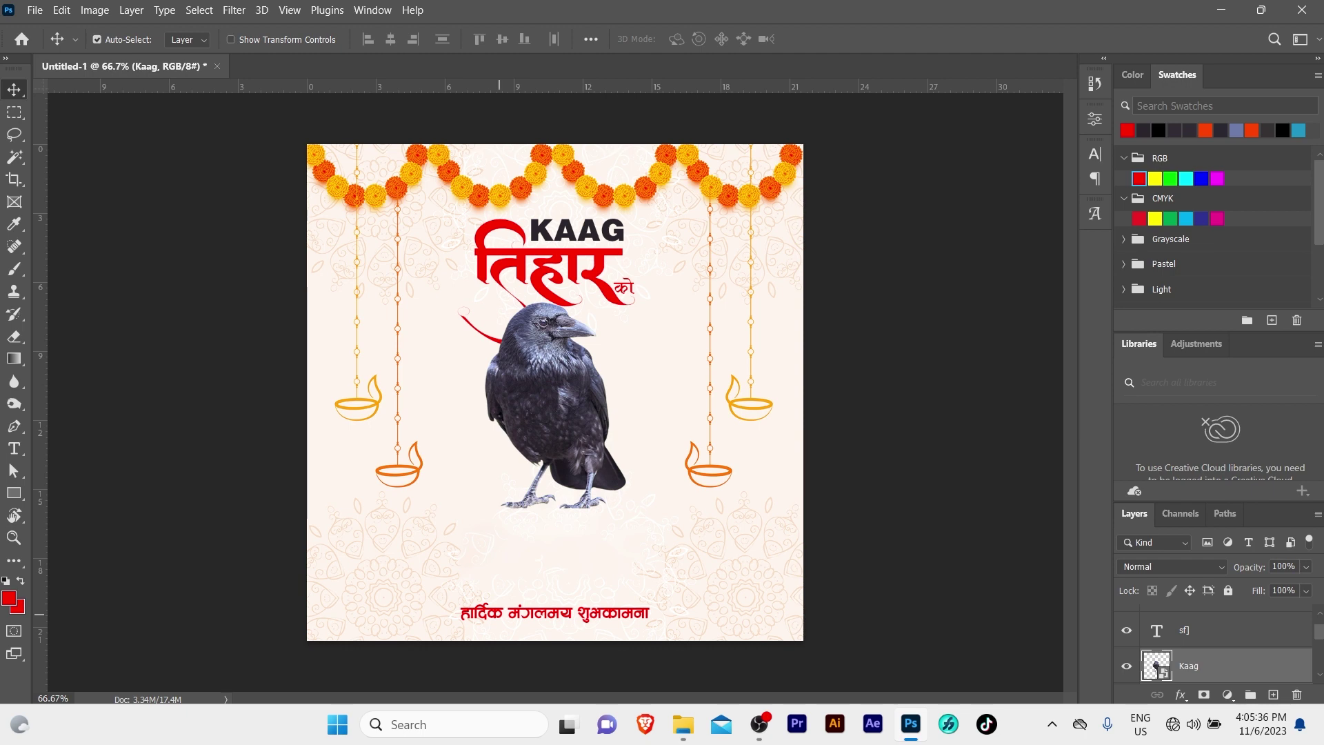
pyautogui.hotkey('ctrl', '+')
pyautogui.scroll(-2, 582, 364)
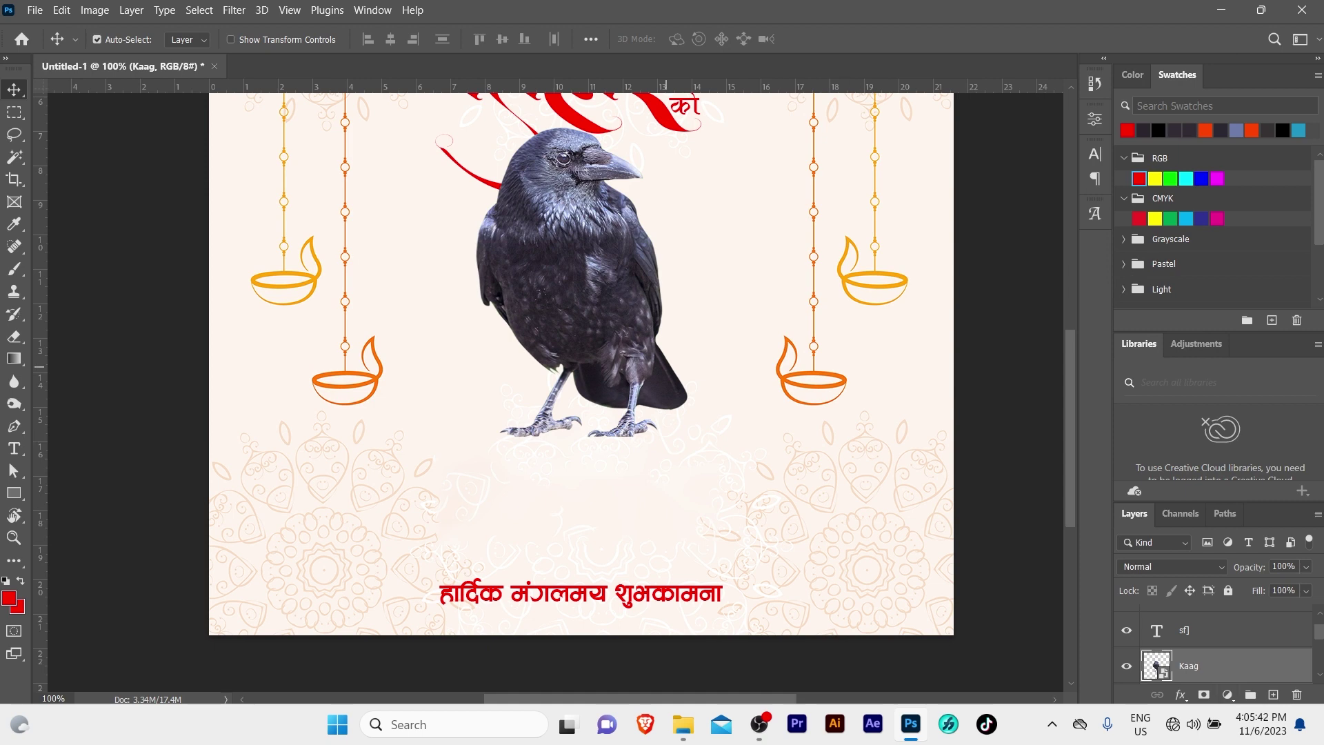
pyautogui.scroll(-1, 1214, 648)
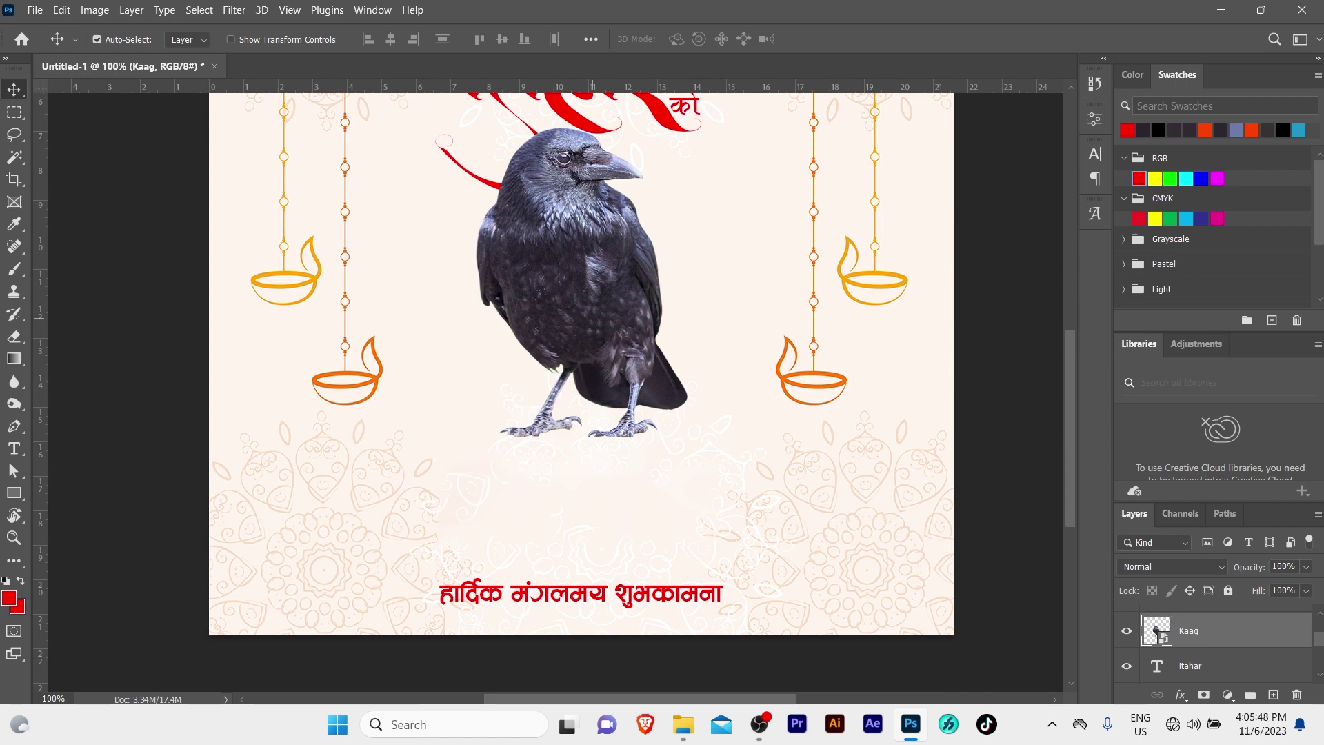
pyautogui.click(1273, 695)
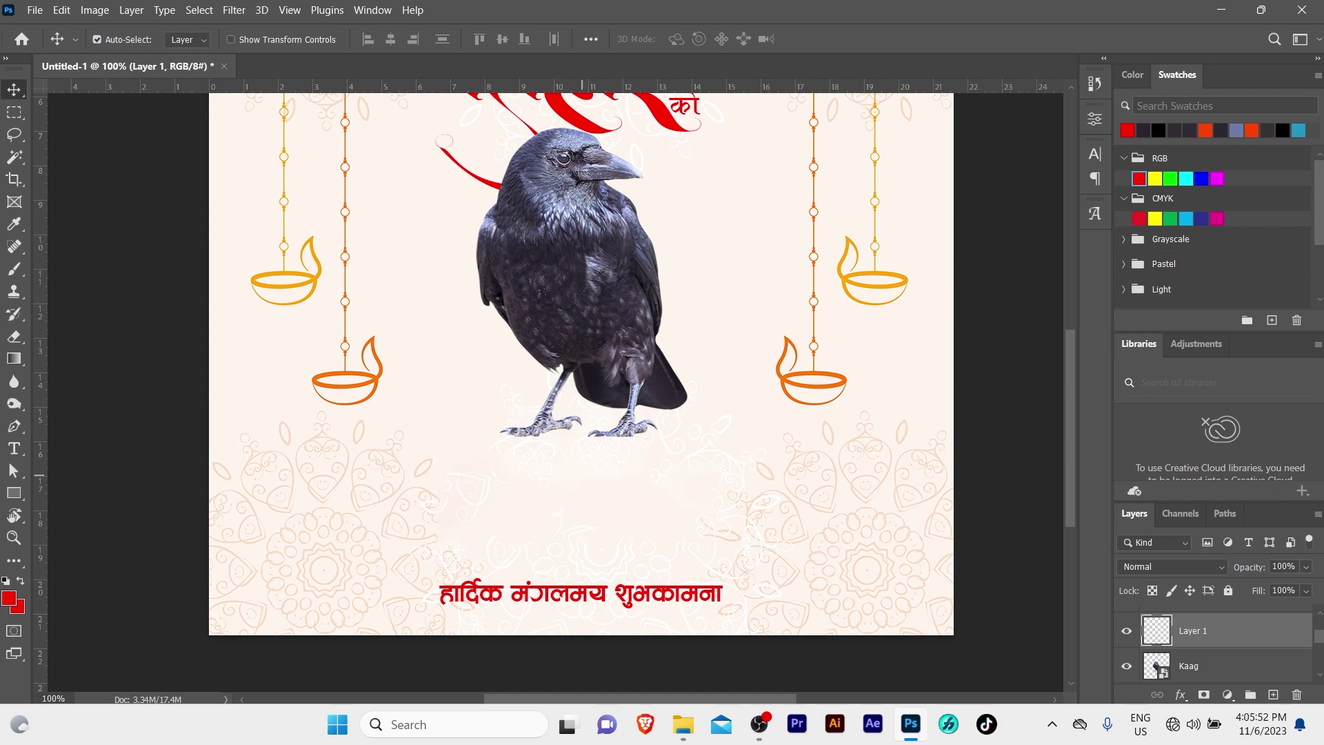
# Step: Set the foreground colour to black and pick a larger brush
pyautogui.click(8, 597)
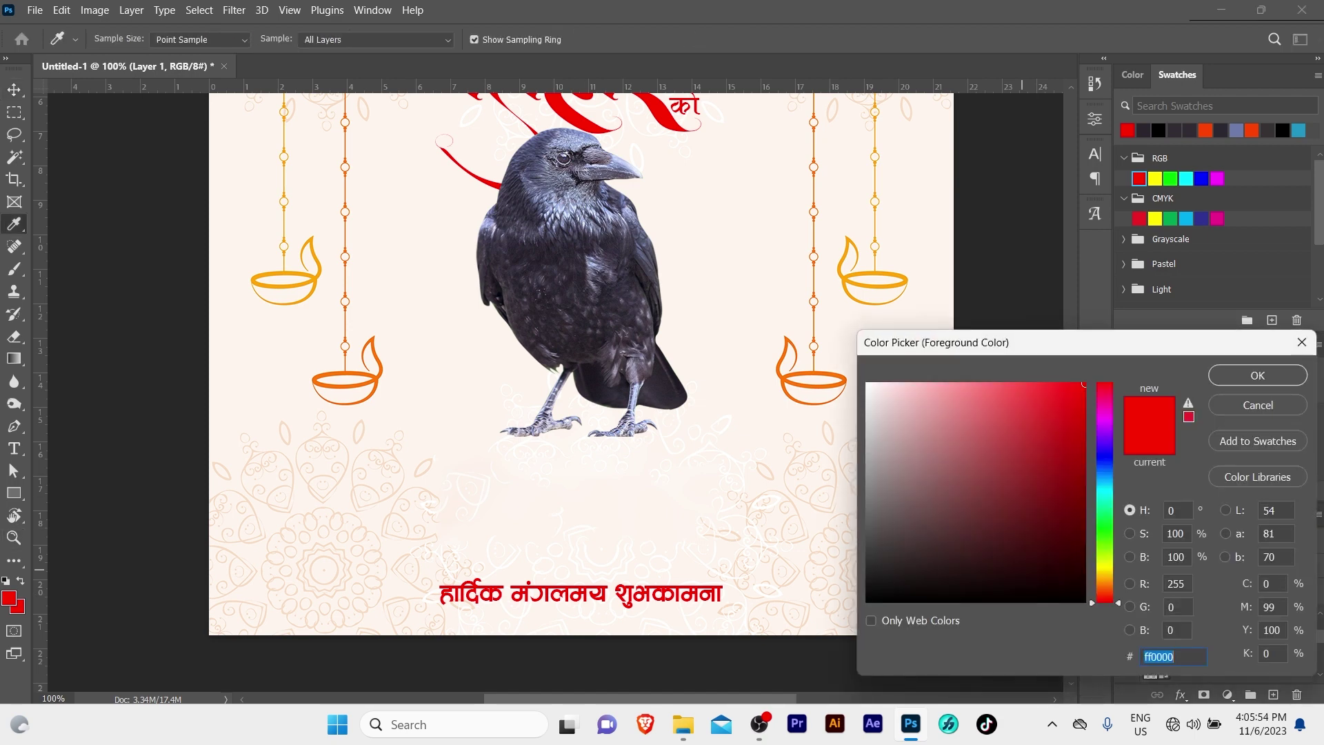
pyautogui.click(1081, 601)
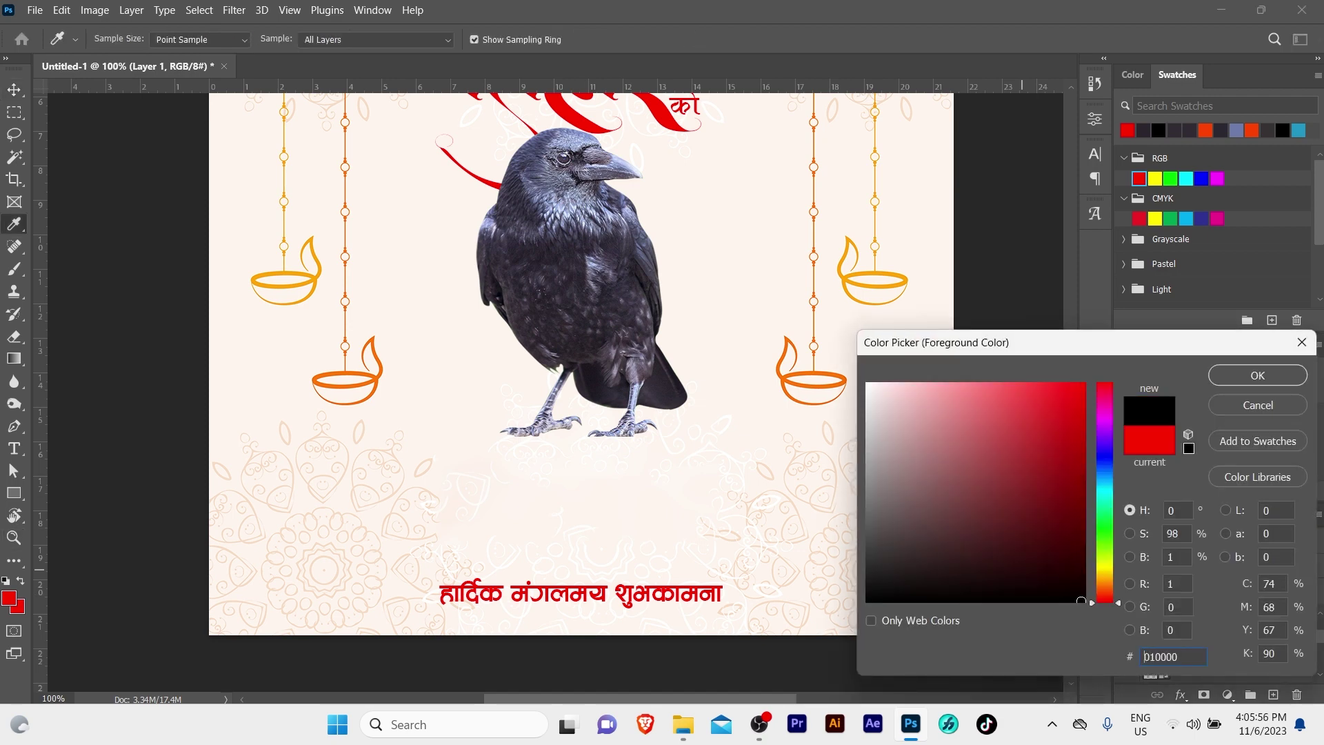
pyautogui.click(1258, 375)
pyautogui.press('b')
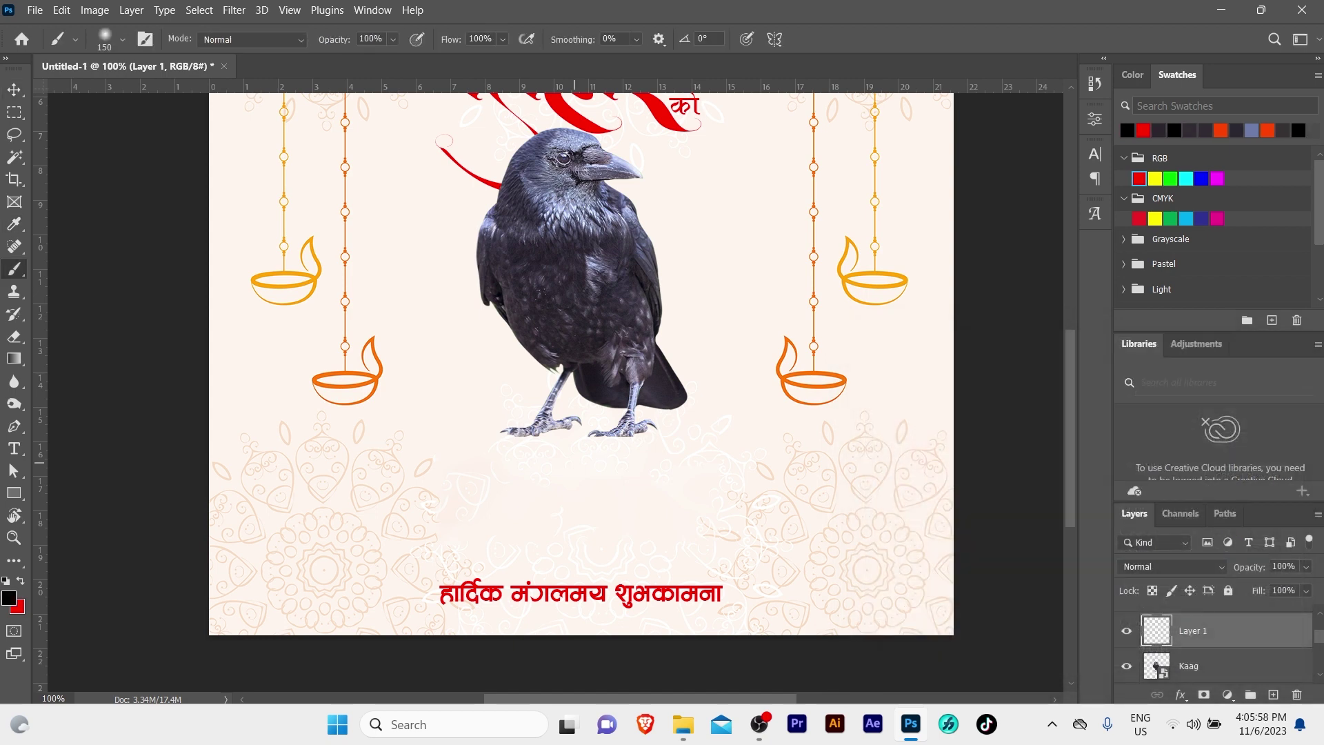
pyautogui.press(']')
pyautogui.press(']')
# Step: Paint a soft black dab below the crow's feet and stretch it into a wide, flat ellipse
pyautogui.click(573, 497)
pyautogui.press('v')
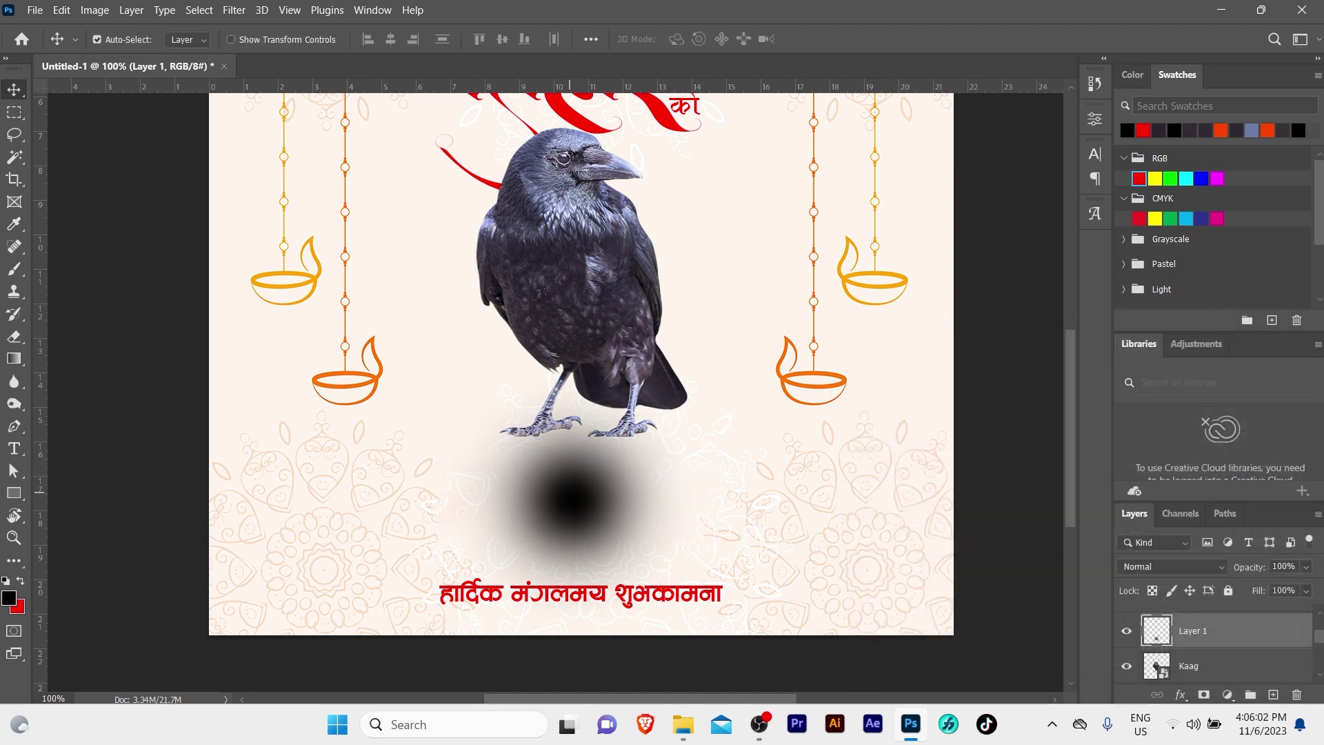
pyautogui.hotkey('ctrl', 't')
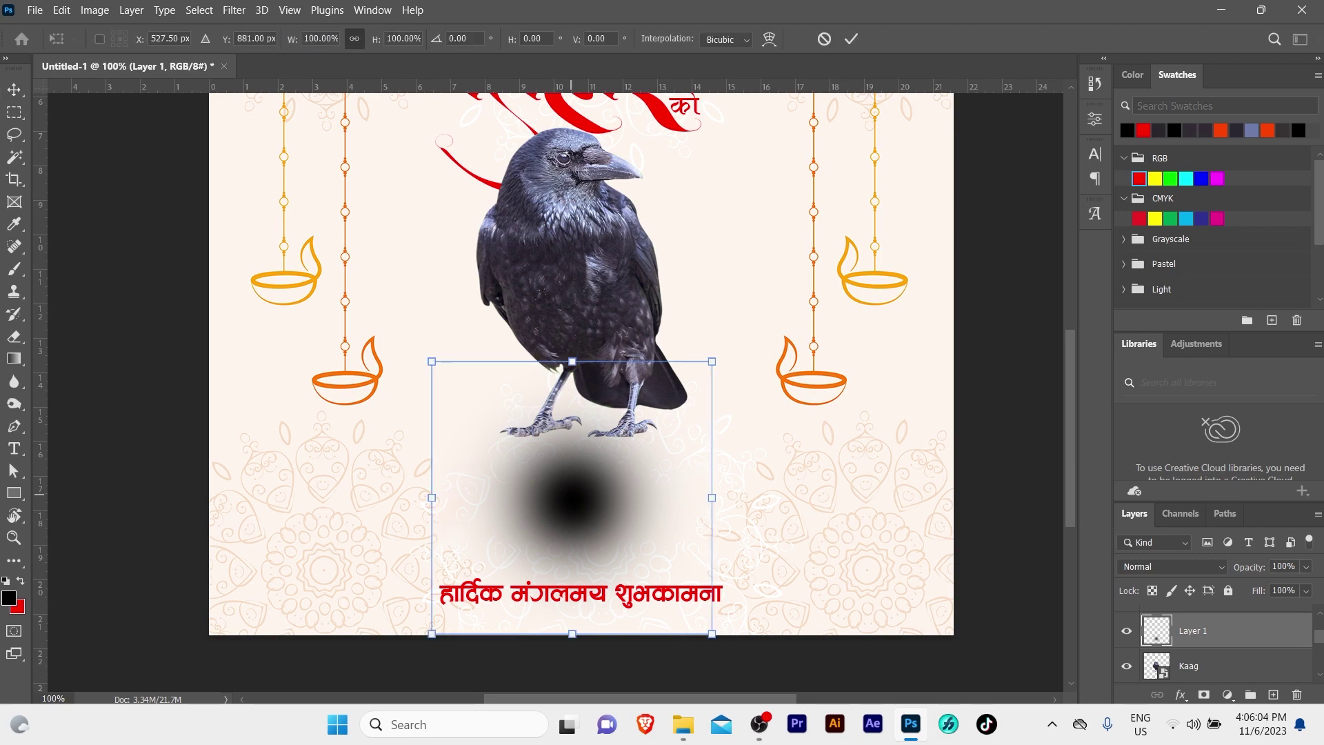
pyautogui.moveTo(711, 498); pyautogui.dragTo(865, 498)
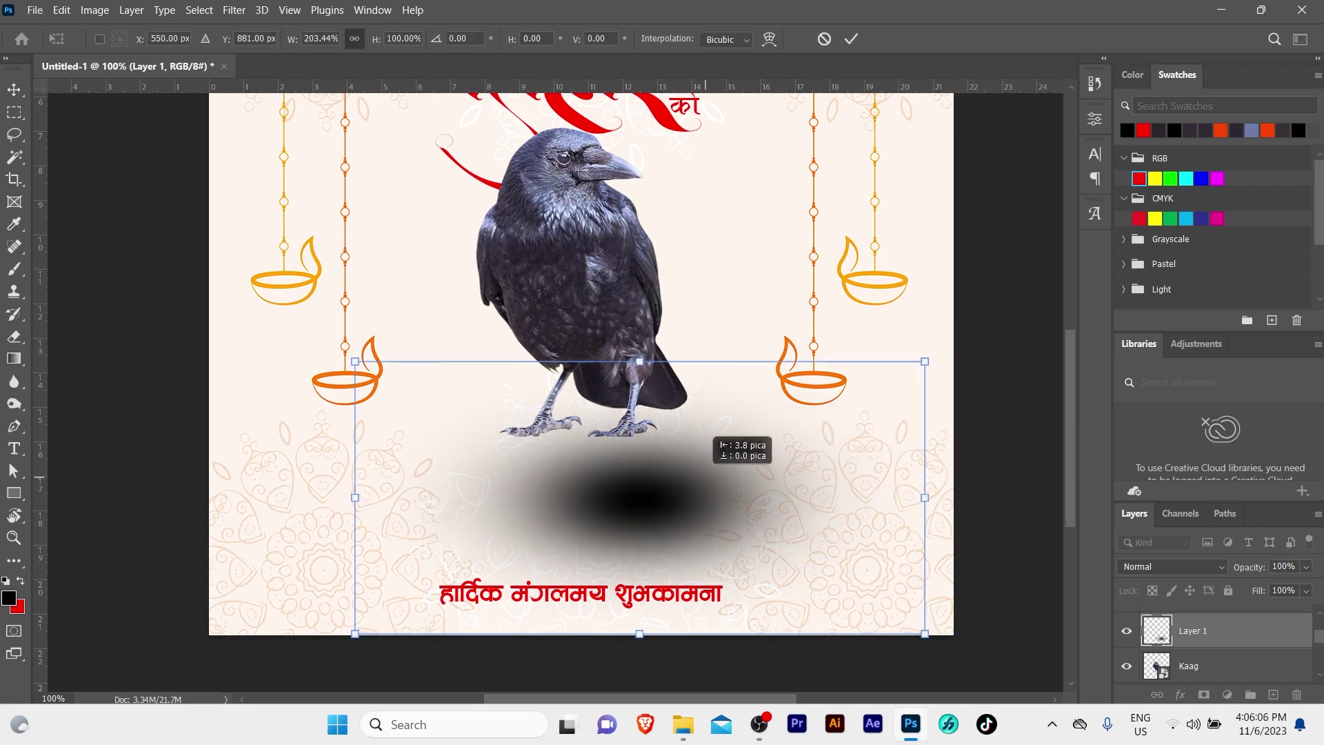
pyautogui.moveTo(865, 497); pyautogui.dragTo(1065, 494)
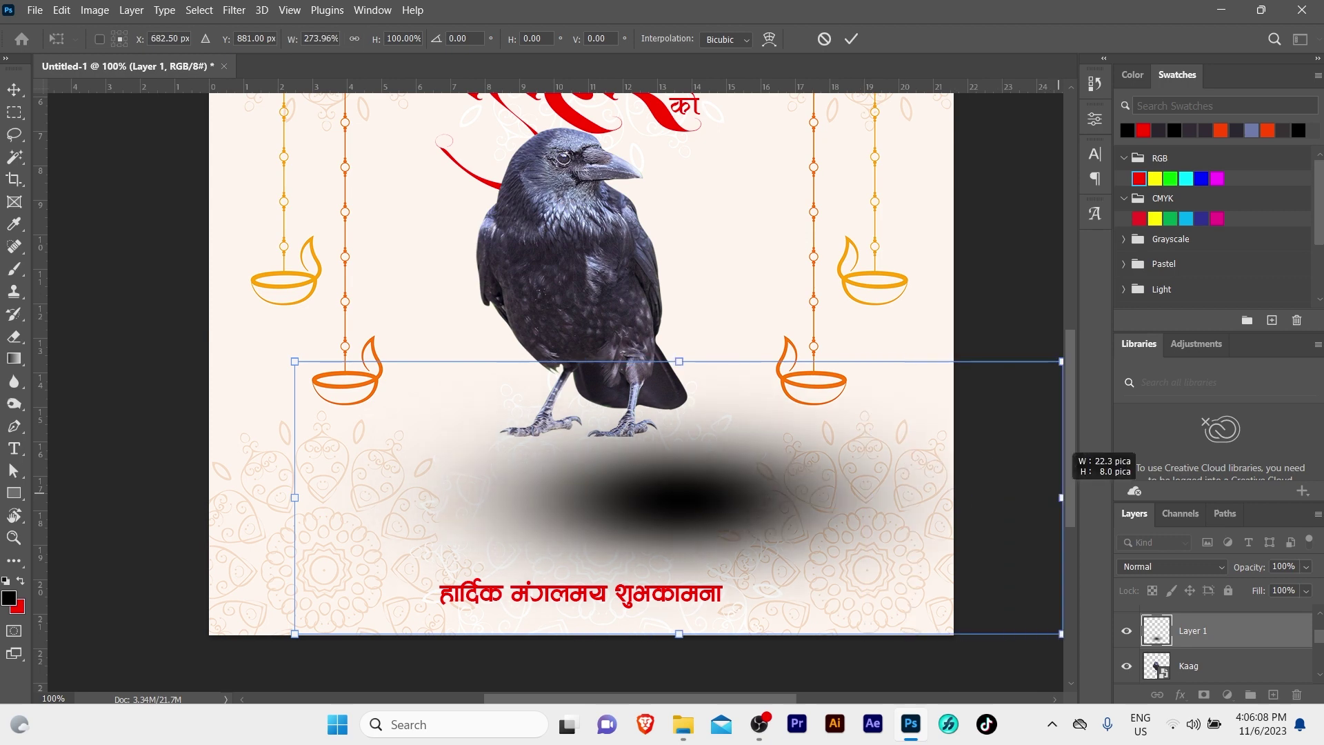
pyautogui.moveTo(755, 448); pyautogui.dragTo(687, 444)
pyautogui.moveTo(608, 356); pyautogui.dragTo(609, 527)
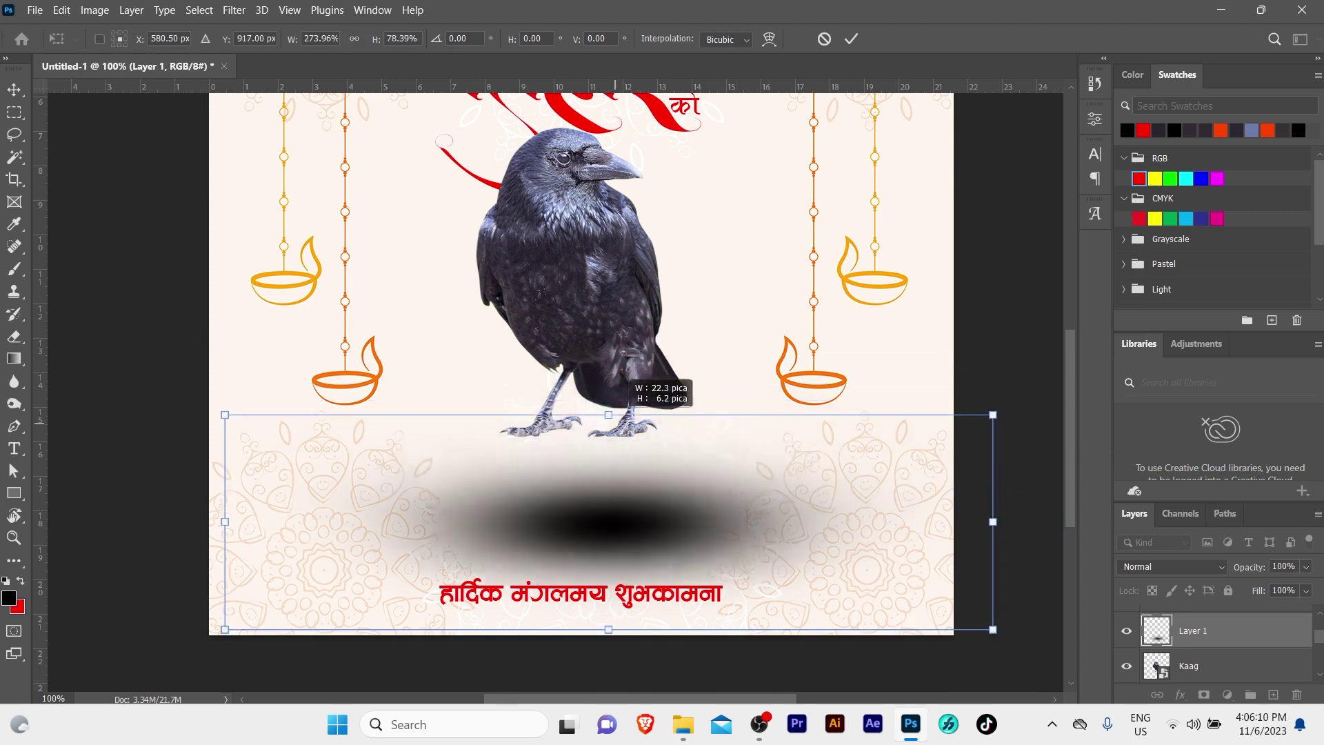
# Step: Refine the shadow into a thin band centred beneath the crow's feet and commit it
pyautogui.moveTo(610, 572); pyautogui.dragTo(607, 460)
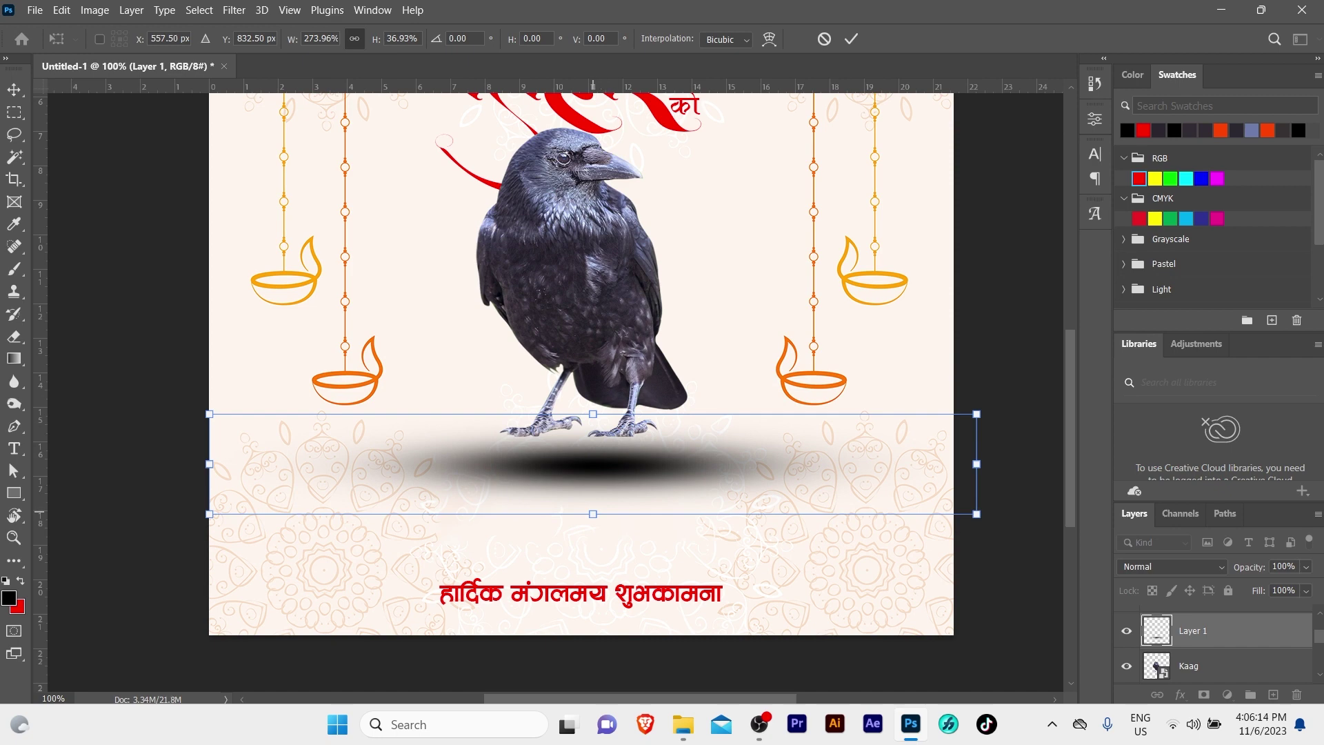
pyautogui.moveTo(594, 514); pyautogui.dragTo(584, 448)
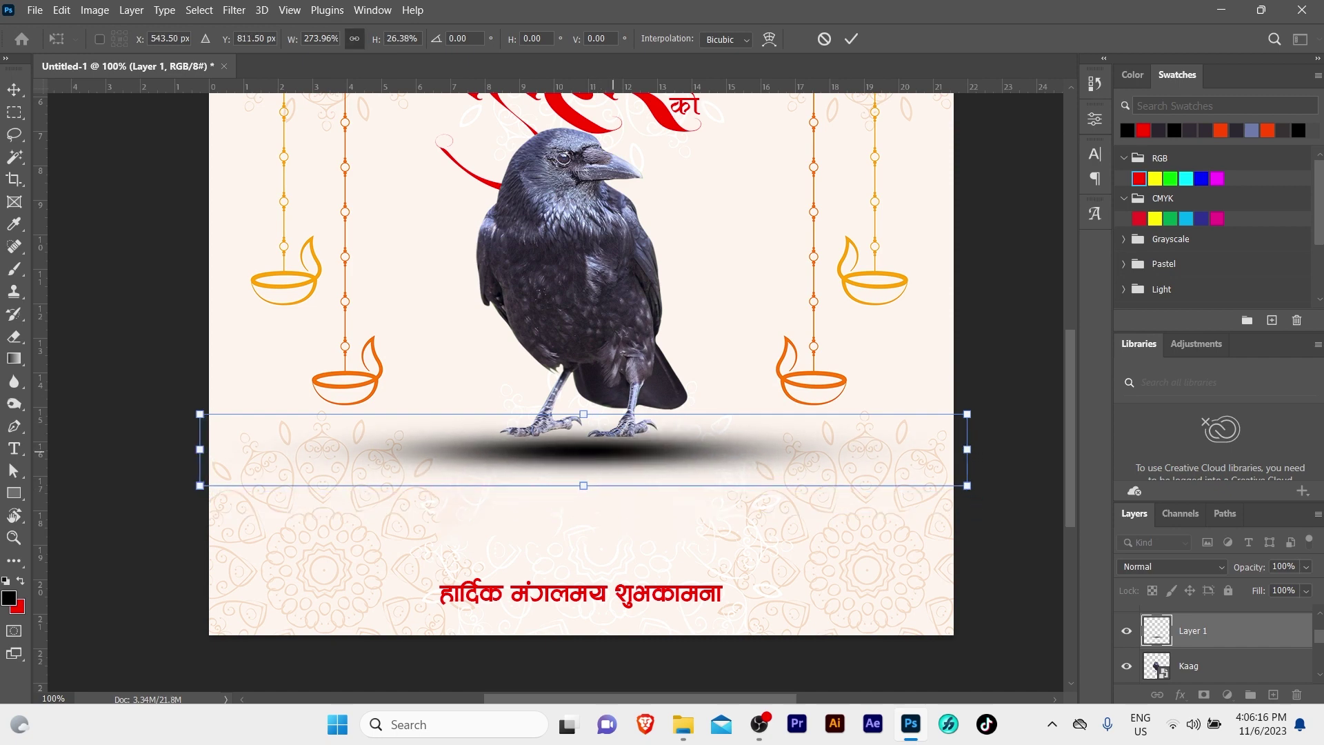
pyautogui.moveTo(967, 449); pyautogui.dragTo(789, 449)
pyautogui.moveTo(601, 450); pyautogui.dragTo(671, 450)
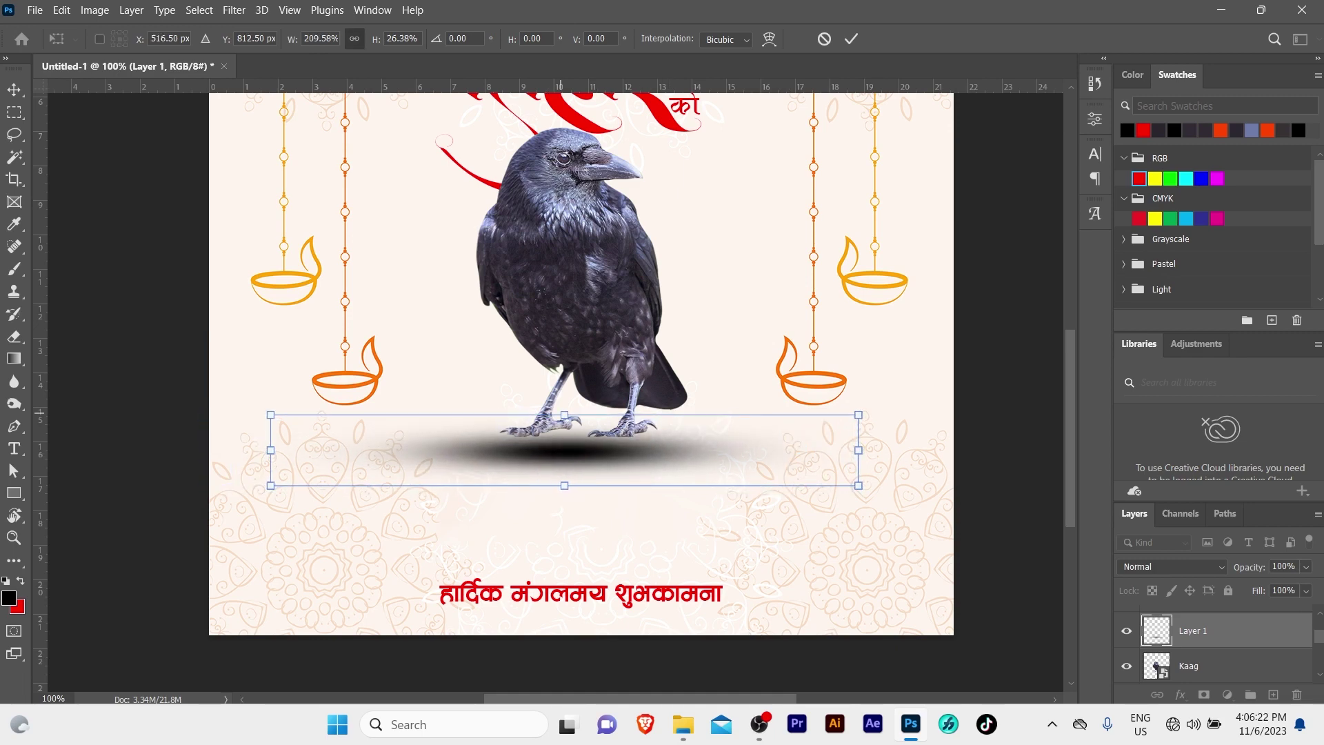
pyautogui.moveTo(564, 414)
pyautogui.mouseDown()
pyautogui.moveTo(564, 448)
pyautogui.moveTo(621, 451)
pyautogui.mouseUp()
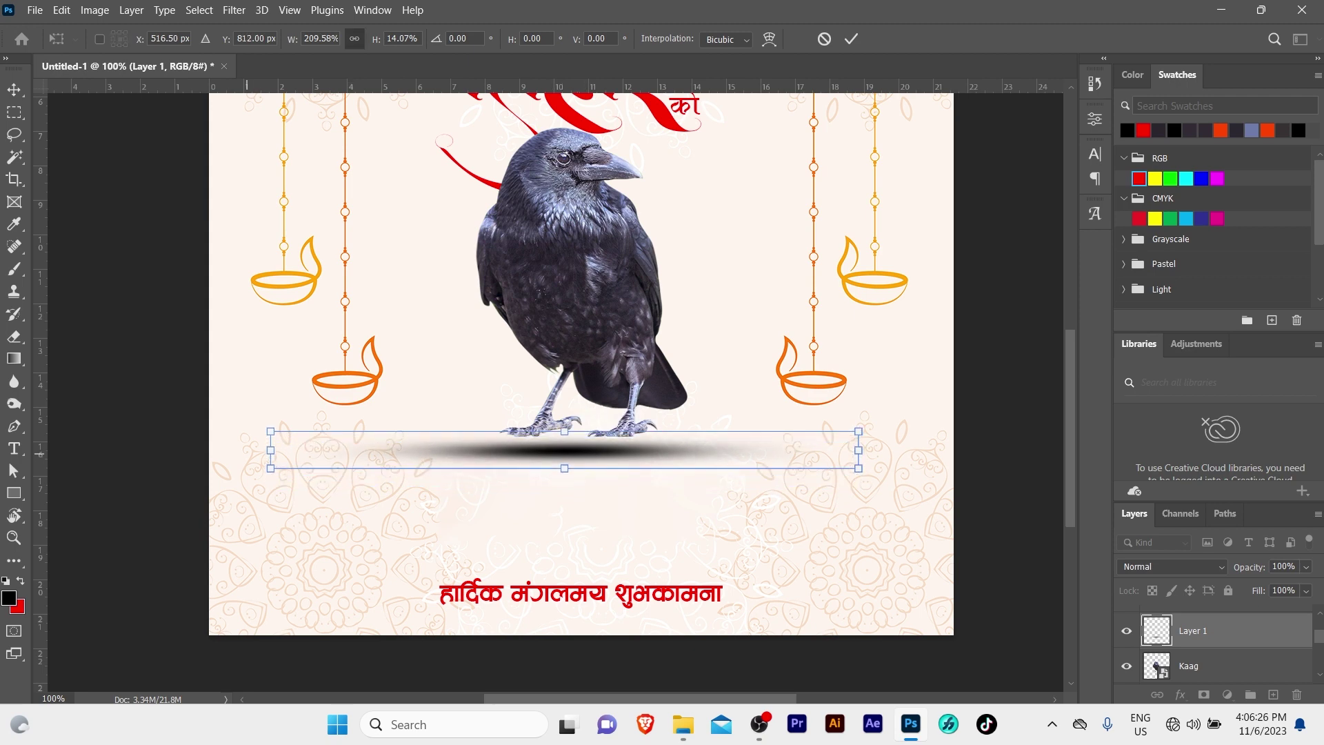
pyautogui.moveTo(270, 450); pyautogui.dragTo(331, 450)
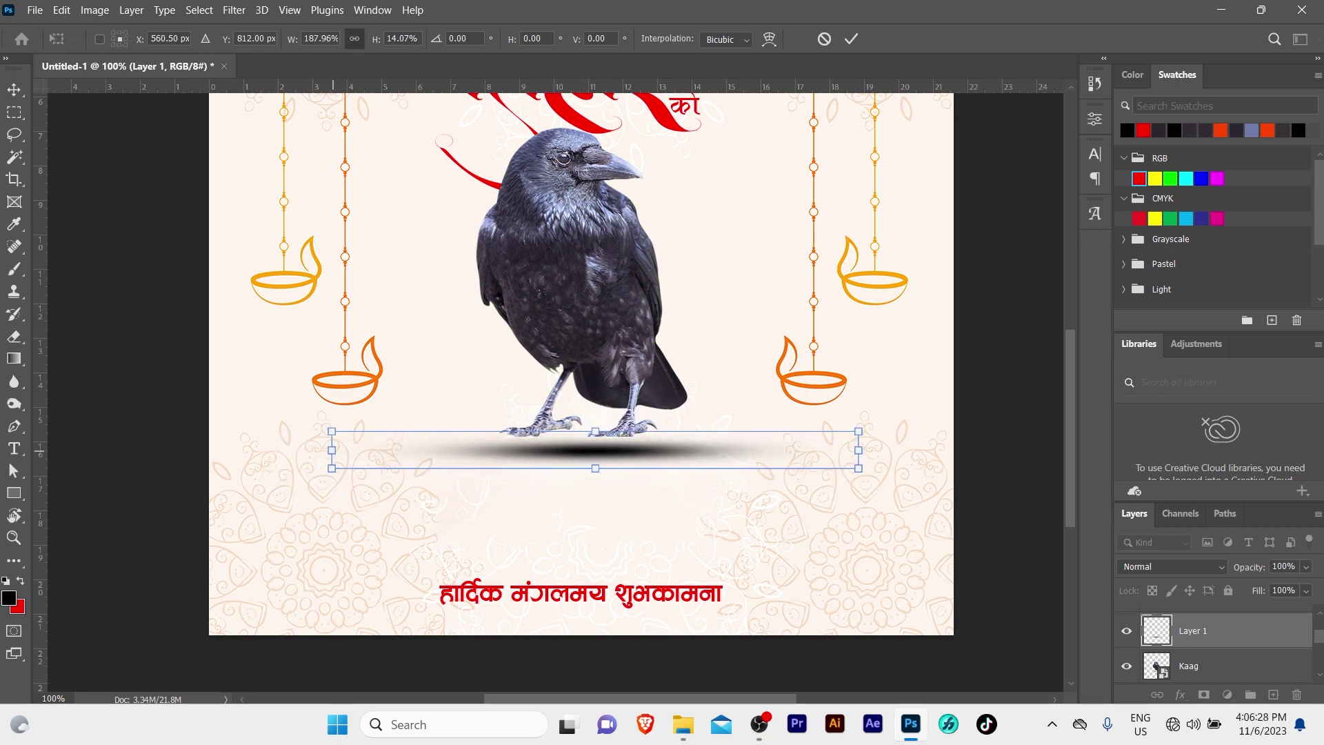
pyautogui.moveTo(595, 450); pyautogui.dragTo(576, 444)
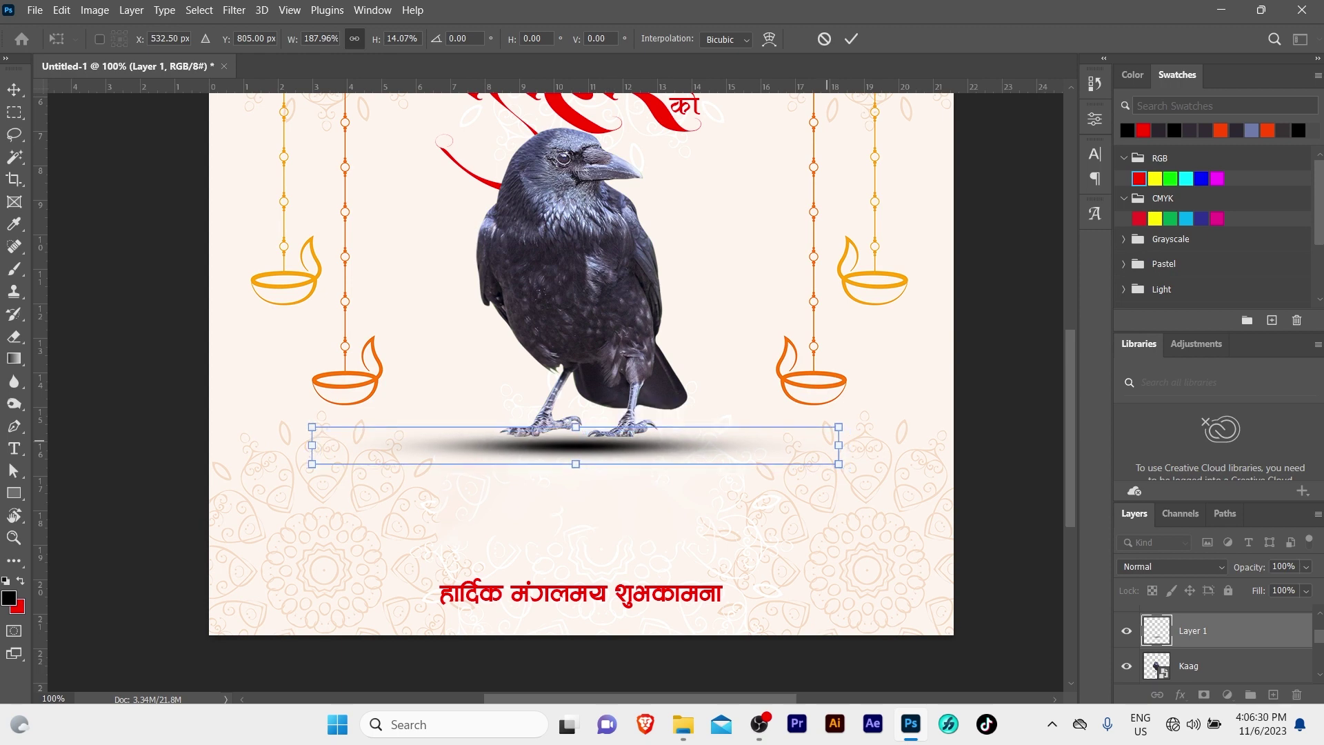
pyautogui.moveTo(839, 445); pyautogui.dragTo(815, 445)
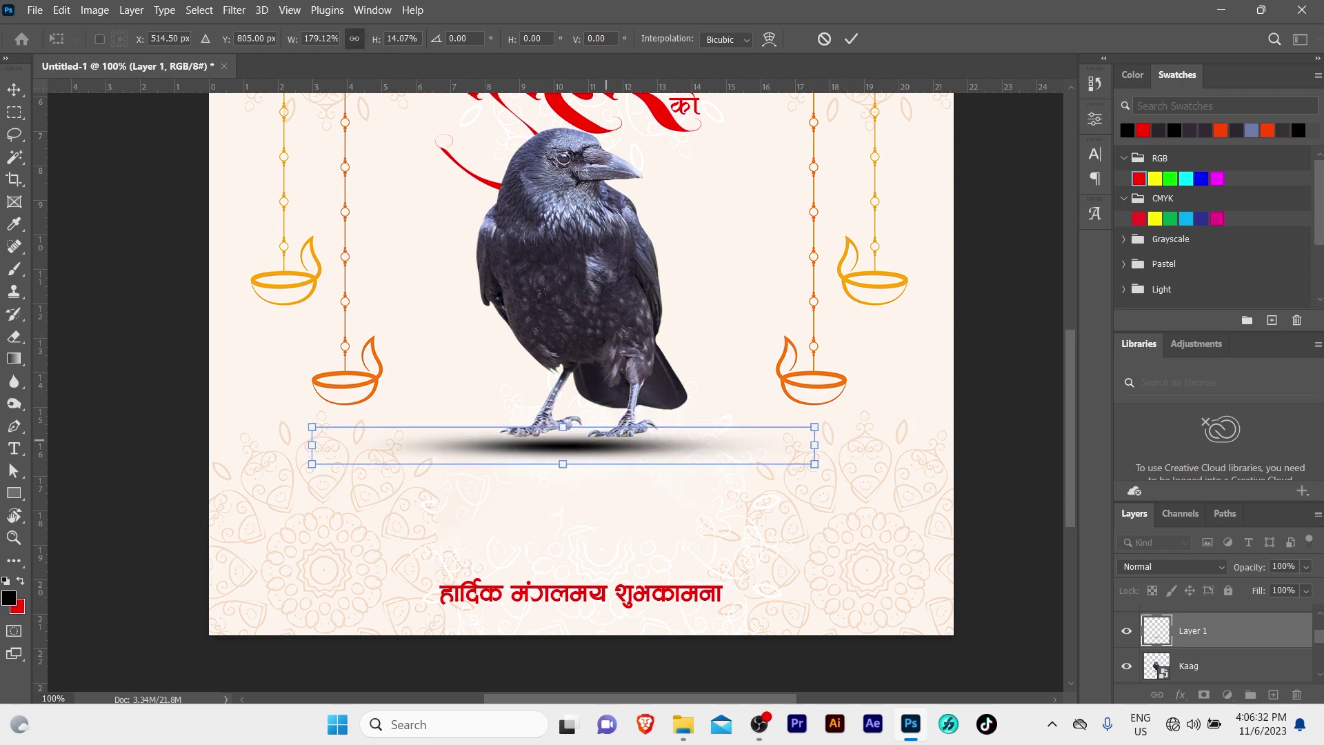
pyautogui.moveTo(614, 432); pyautogui.dragTo(618, 431)
pyautogui.press('Return')
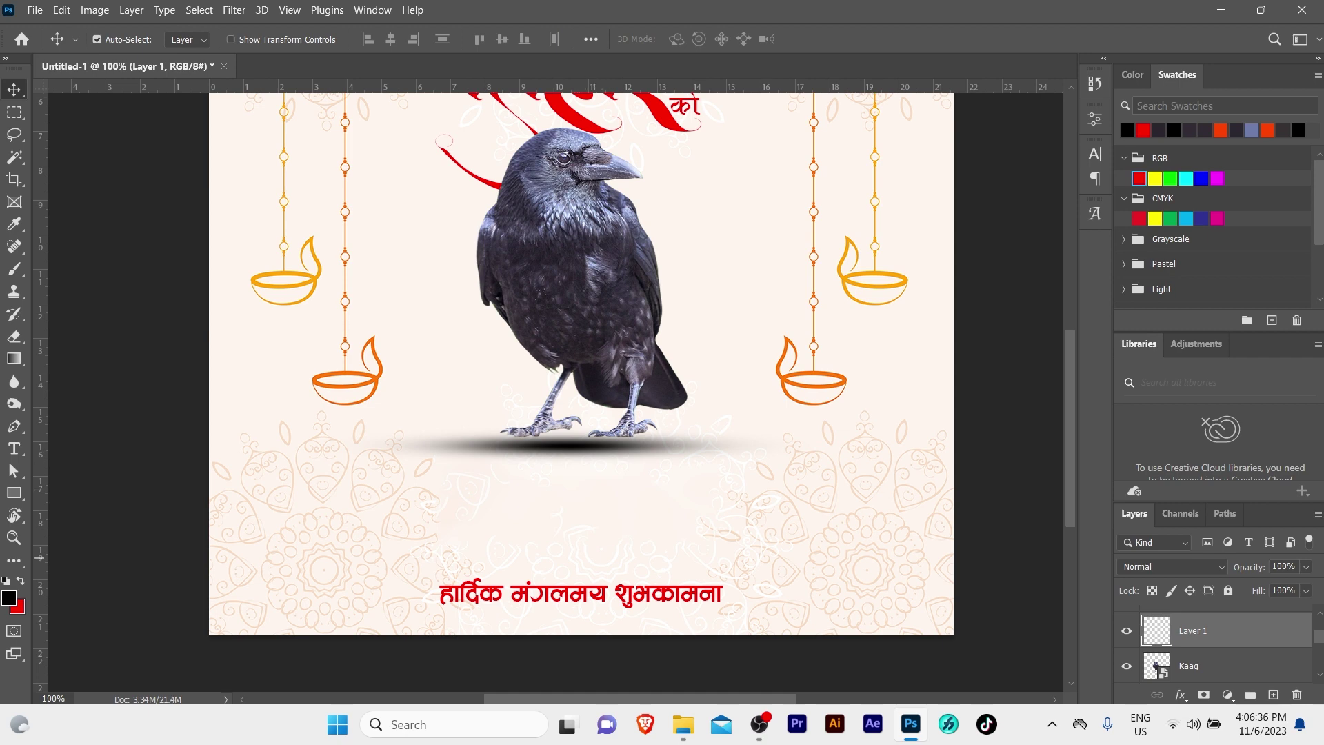
# Step: Move the shadow layer below the crow and narrow the shadow to about 80% width
pyautogui.moveTo(1193, 631); pyautogui.dragTo(1193, 683)
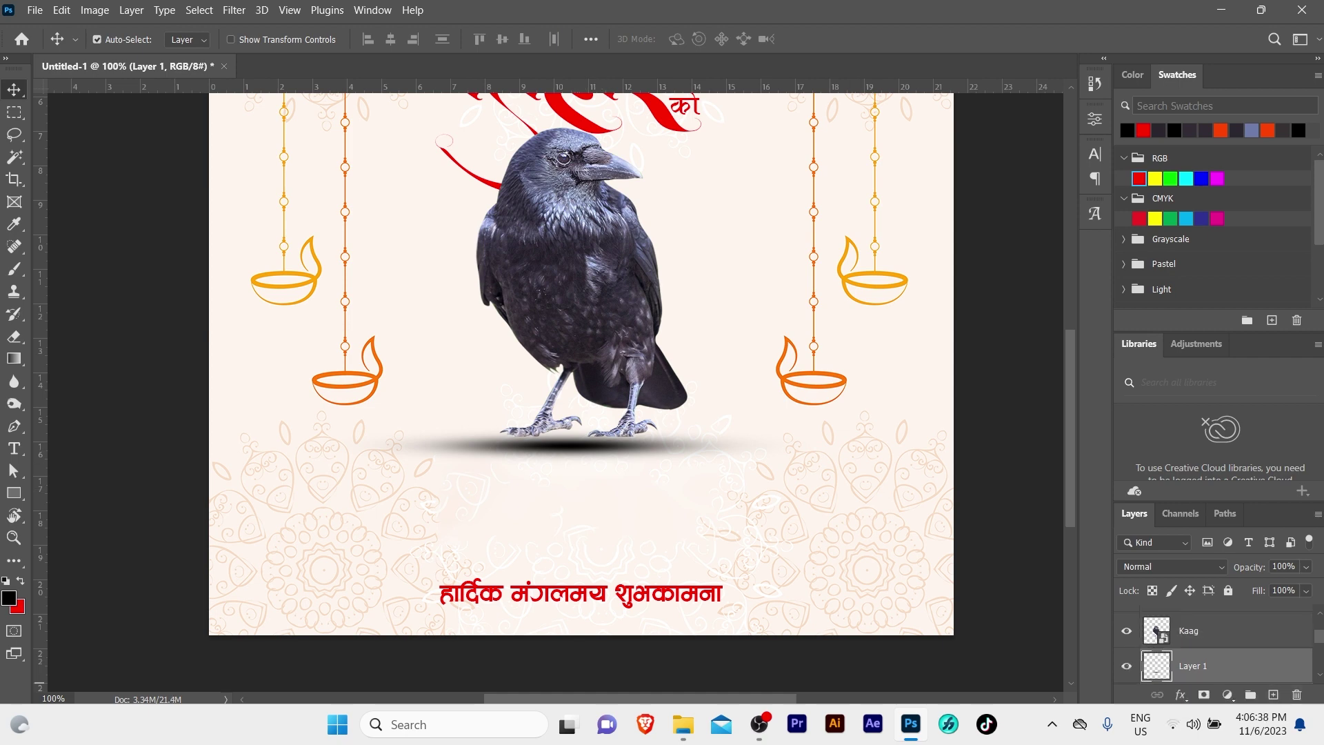
pyautogui.click(1157, 630)
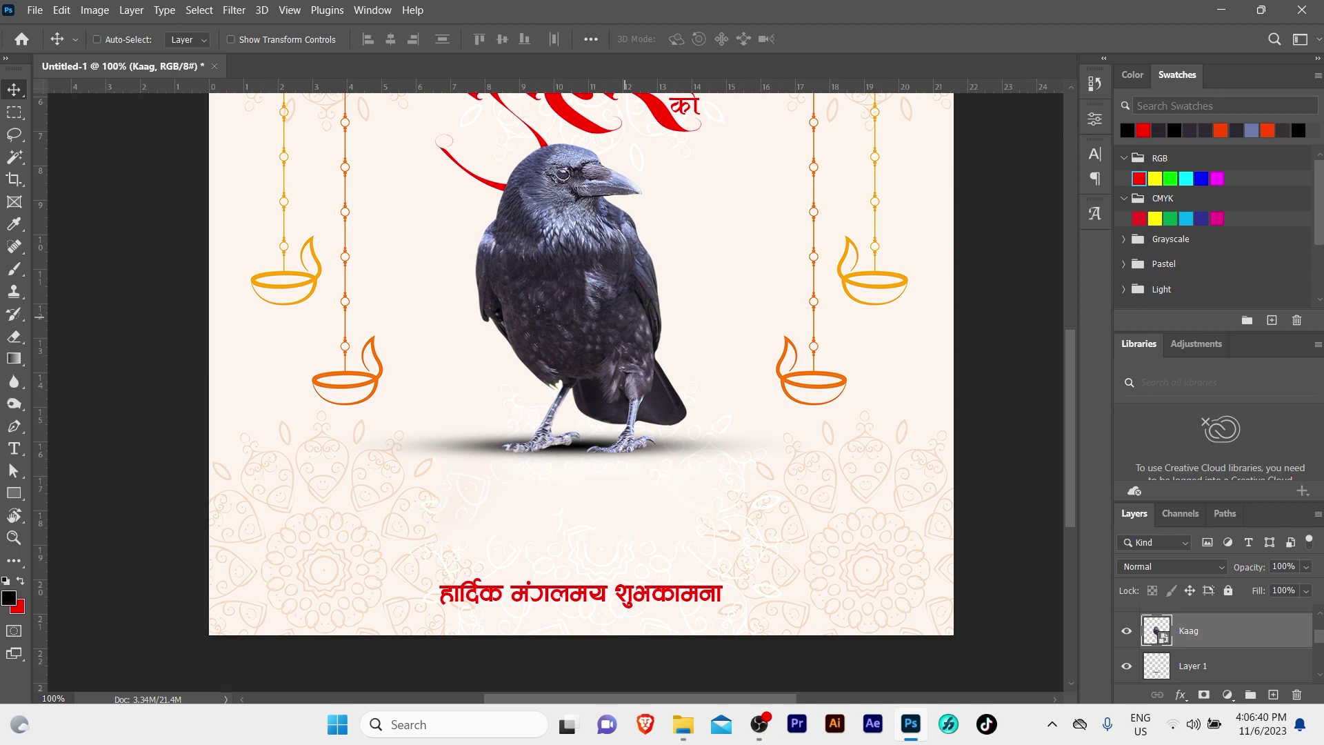
pyautogui.moveTo(560, 437); pyautogui.dragTo(568, 441)
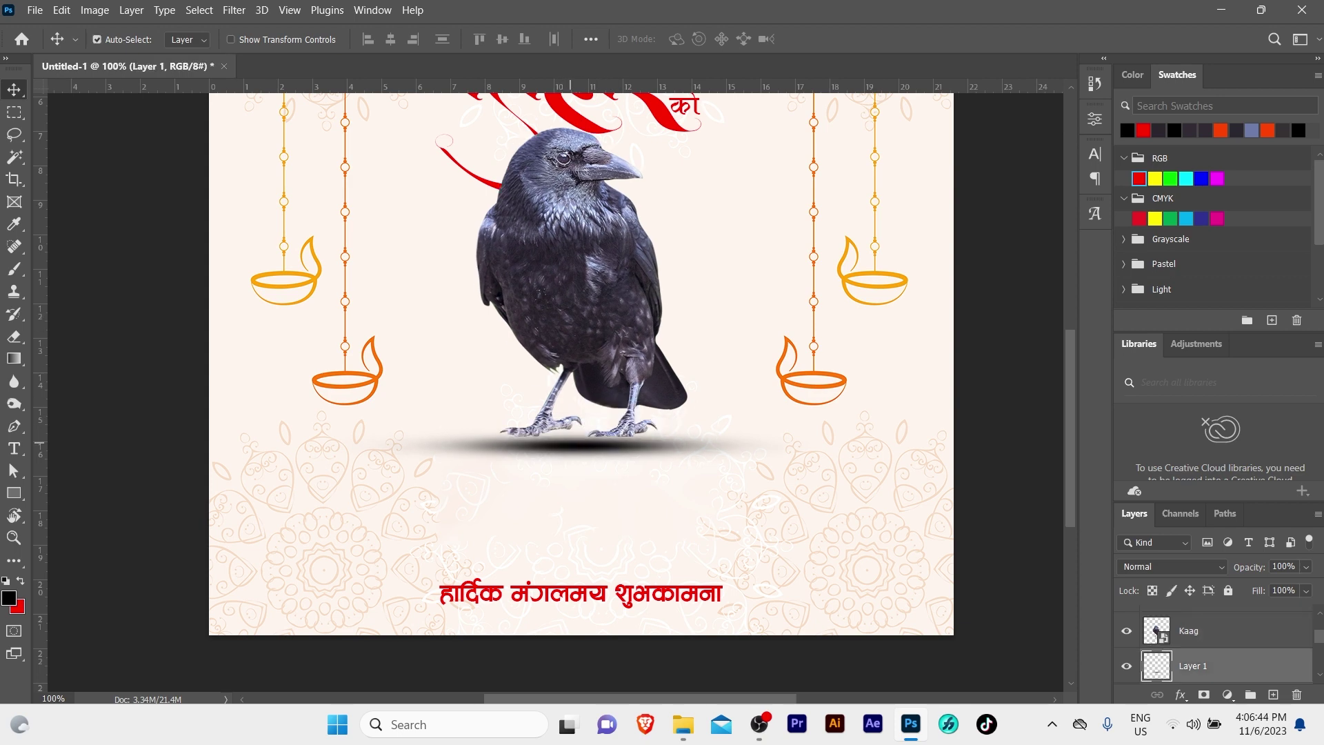
pyautogui.hotkey('ctrl', 't')
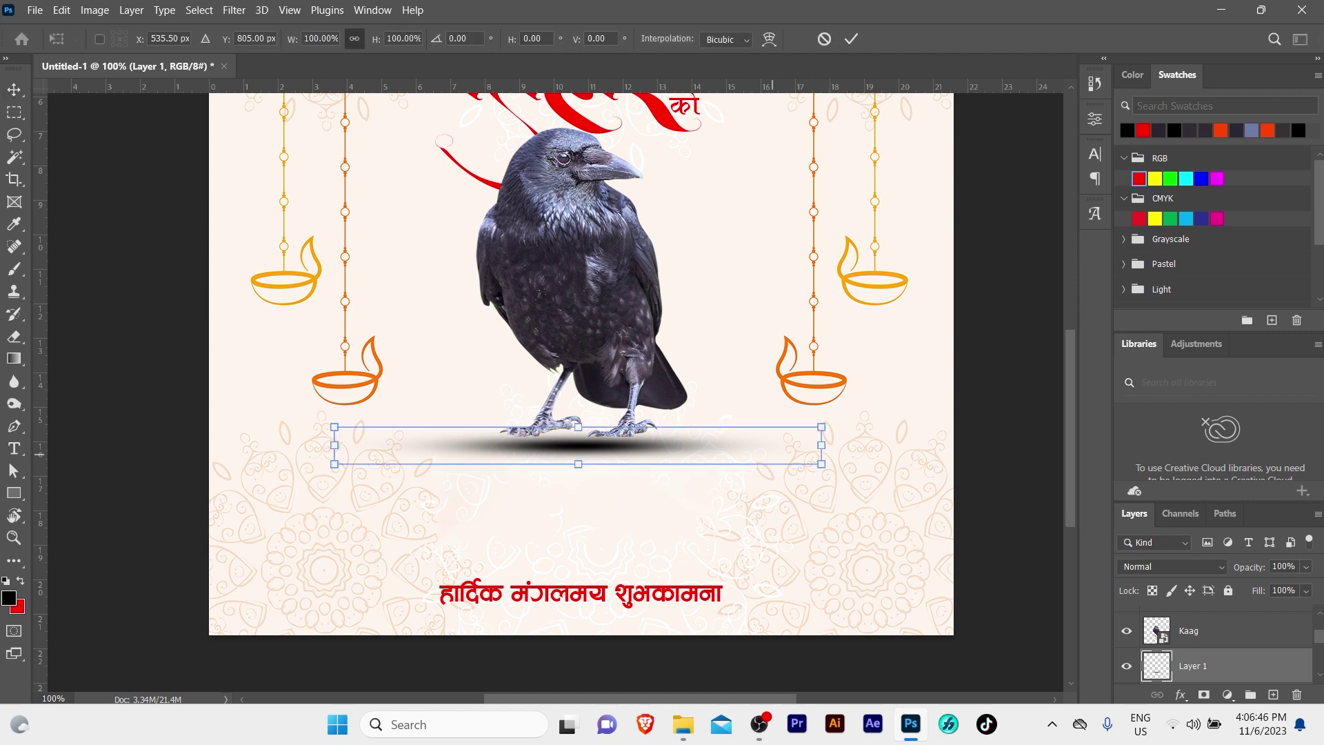
pyautogui.moveTo(822, 444); pyautogui.dragTo(731, 445)
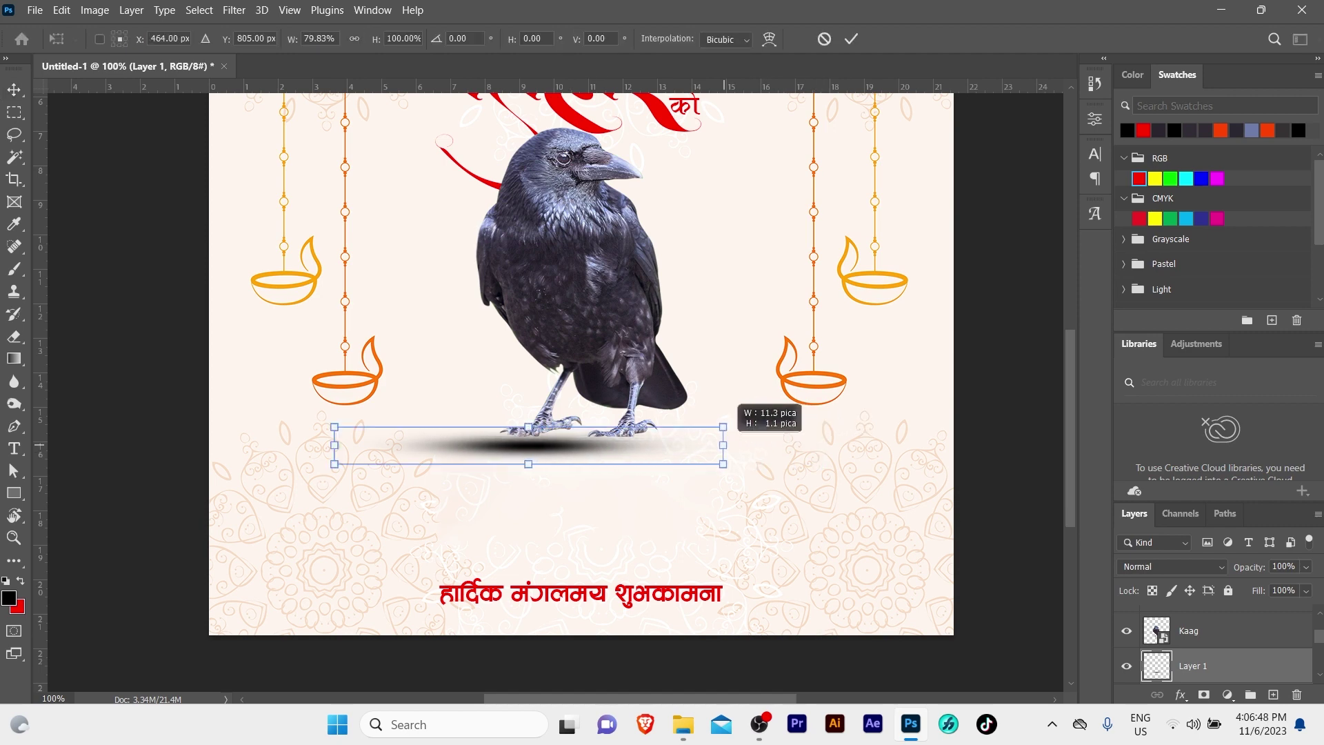
pyautogui.press('Return')
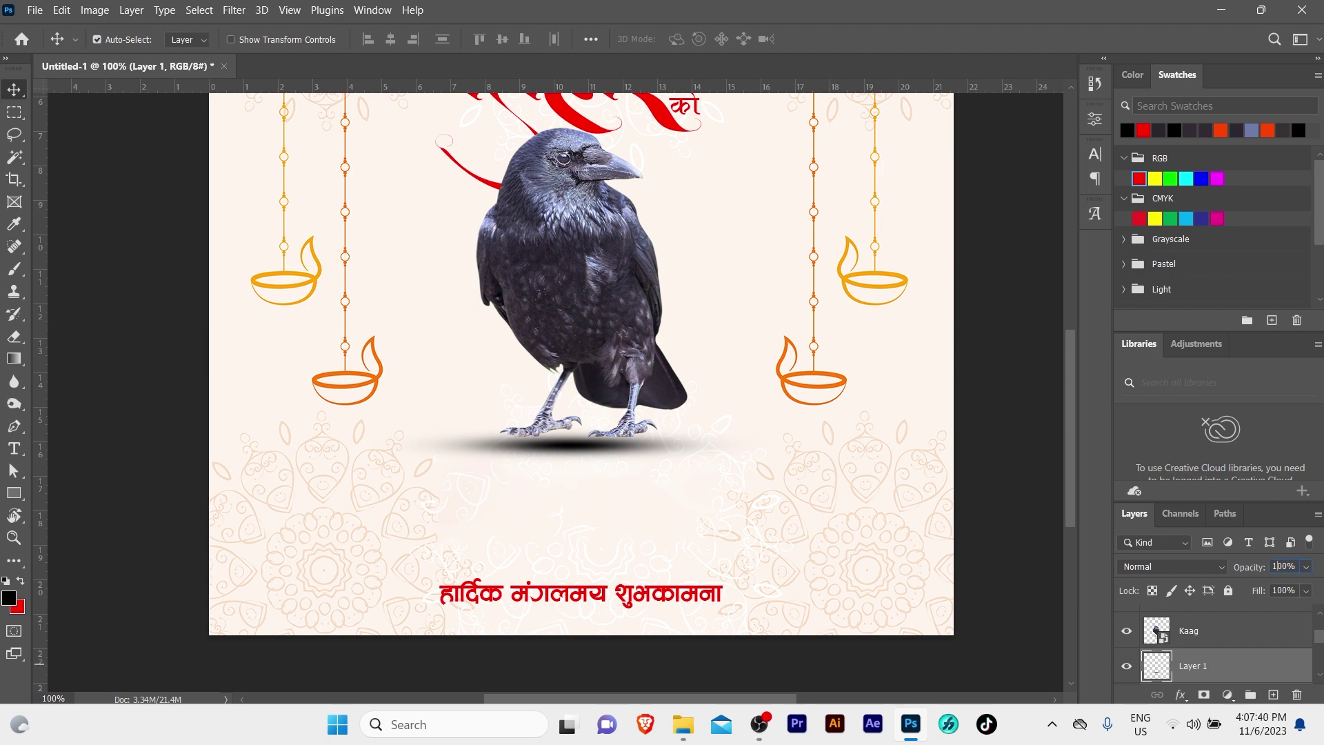
# Step: Set the crow shadow layer's opacity to 50%
pyautogui.click(1284, 566)
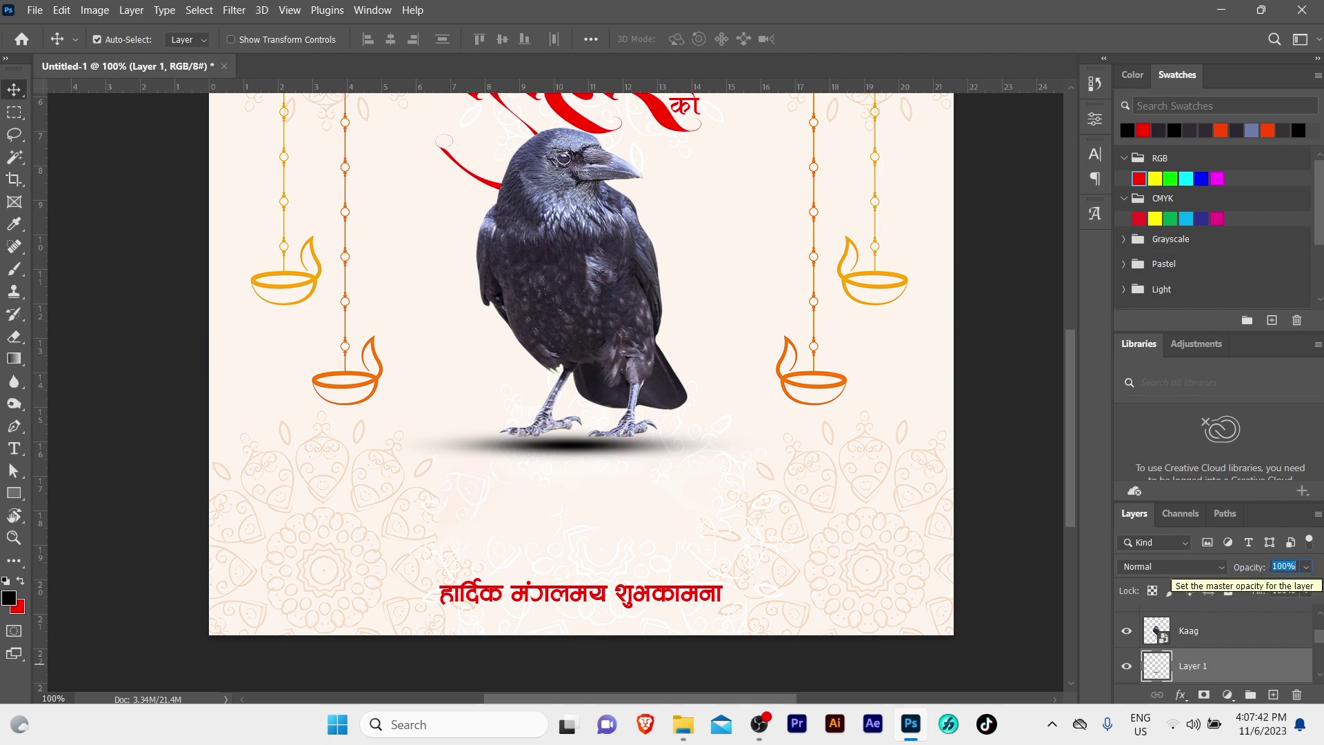
pyautogui.write('70')
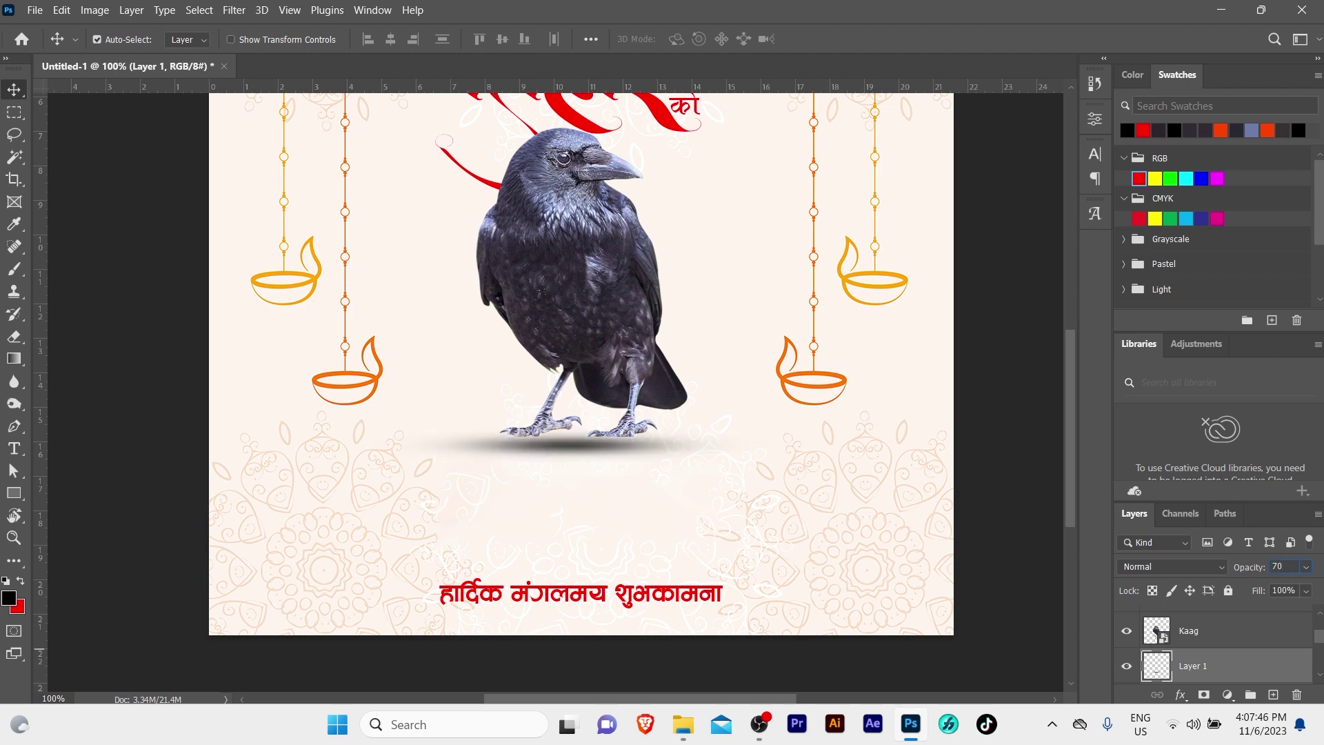
pyautogui.write('5.')
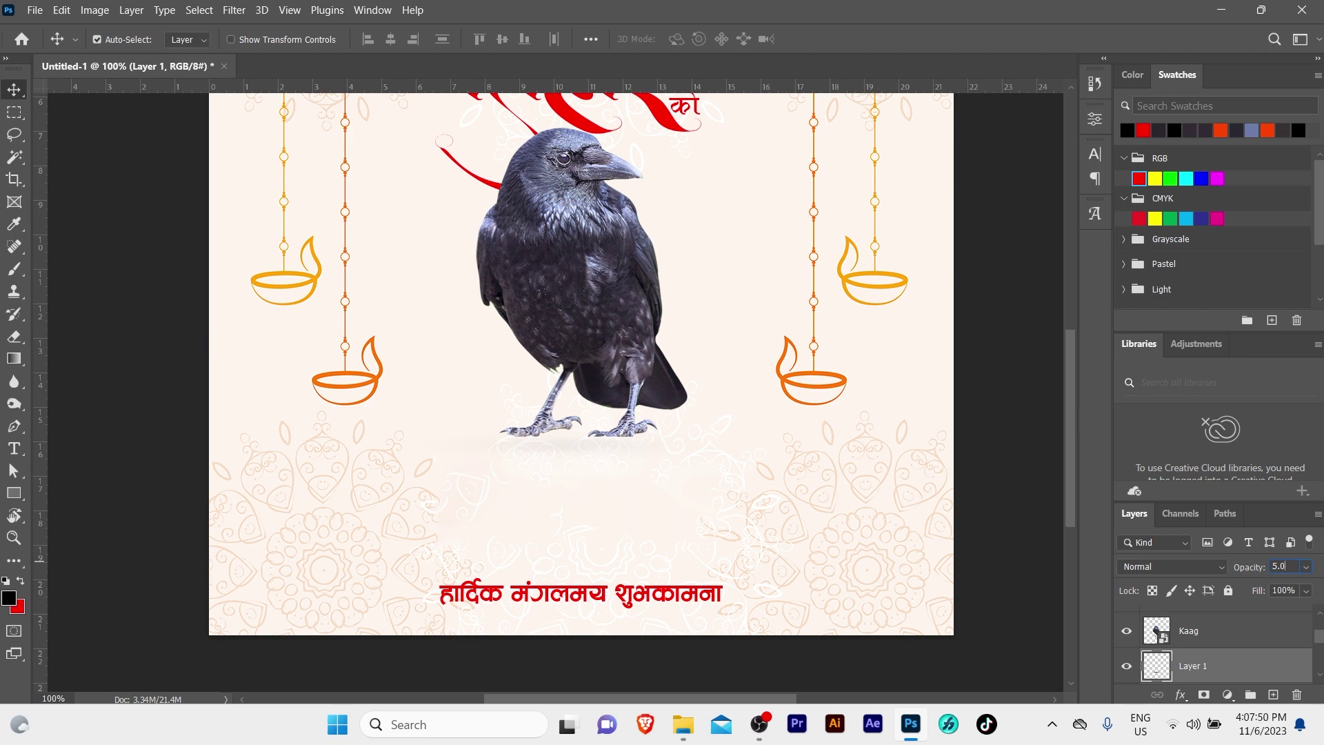
pyautogui.press('BackSpace')
pyautogui.press('Return')
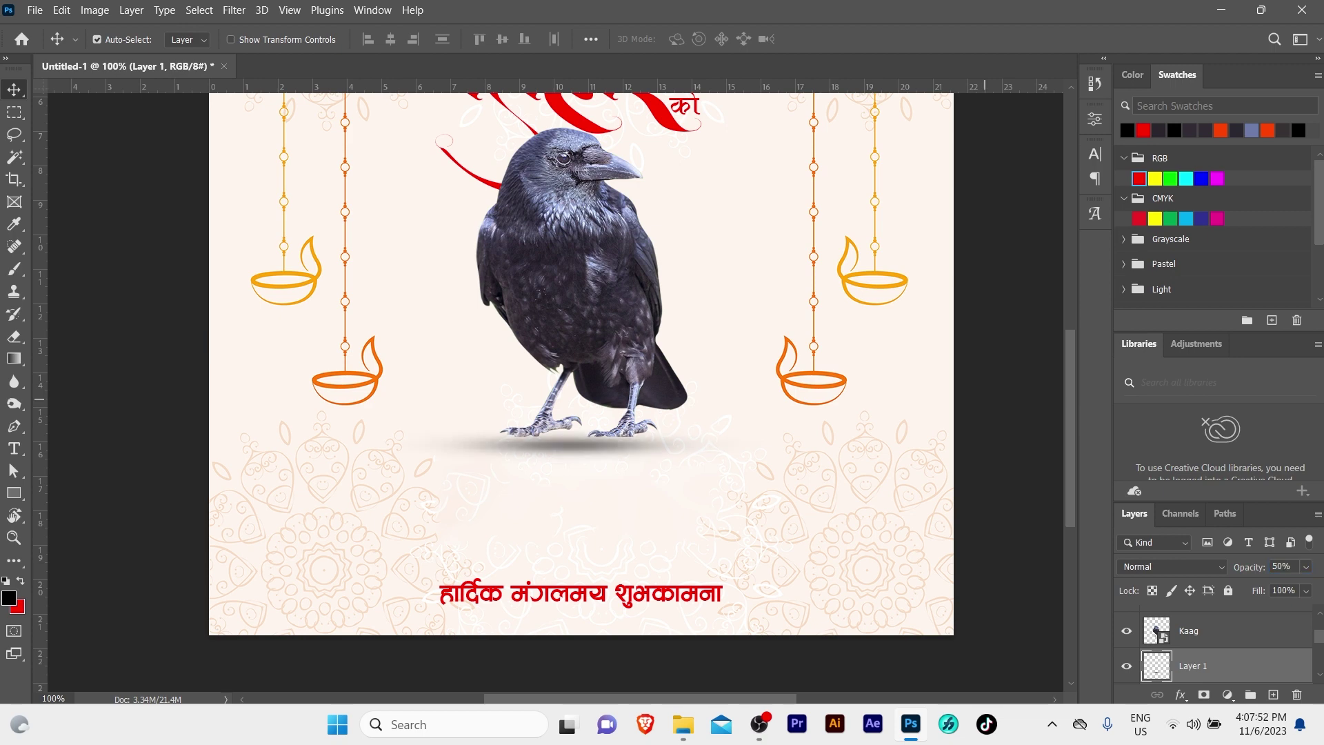
# Step: Nudge the shadow up slightly so it sits right under the crow's feet
pyautogui.press('z')
pyautogui.keyDown('alt'); pyautogui.click(651, 455); pyautogui.keyUp('alt')
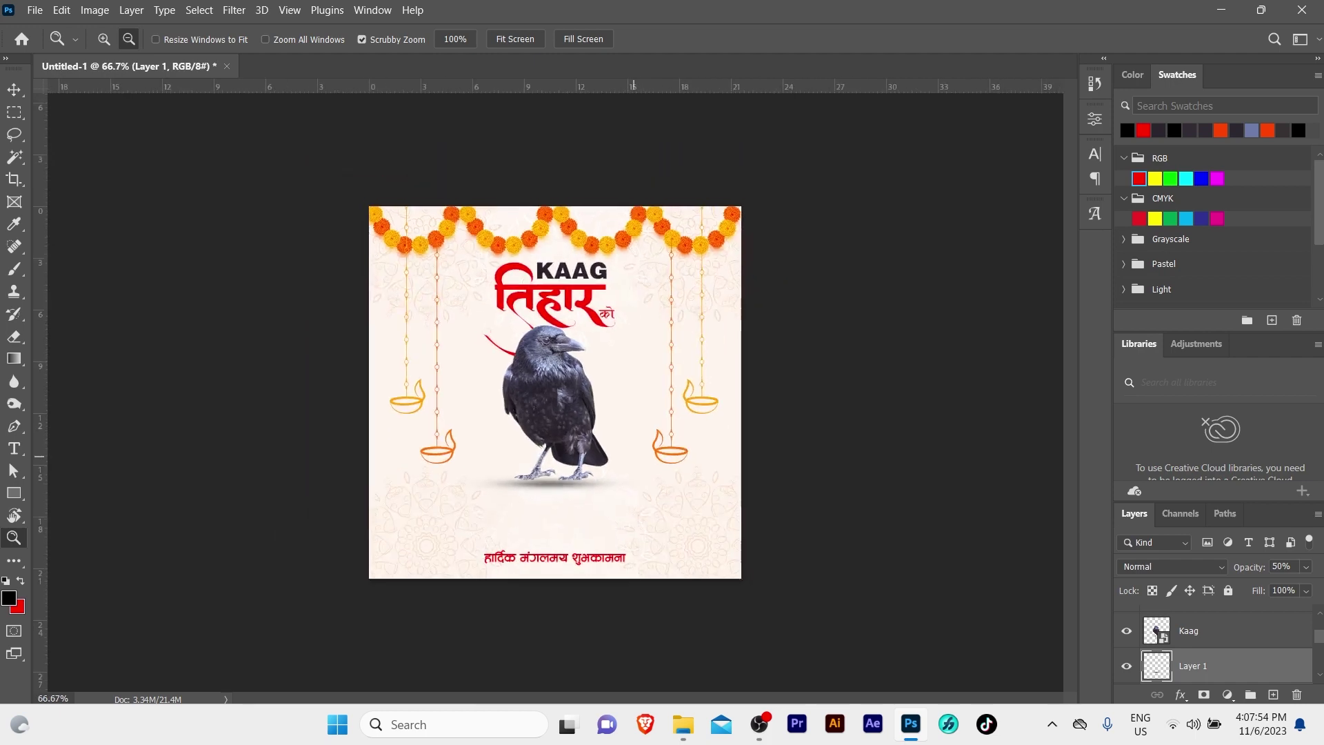
pyautogui.click(553, 397)
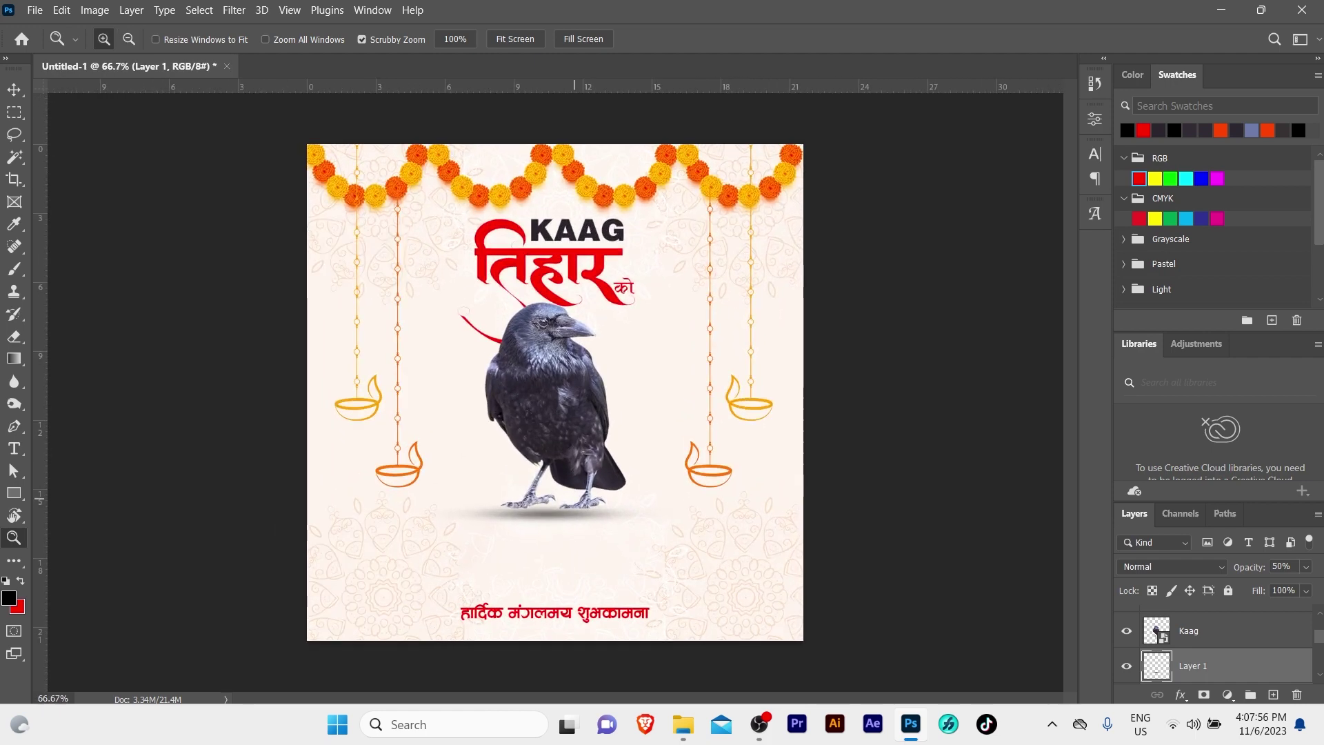
pyautogui.click(552, 565)
pyautogui.click(544, 532)
pyautogui.keyDown('alt'); pyautogui.click(593, 437); pyautogui.keyUp('alt')
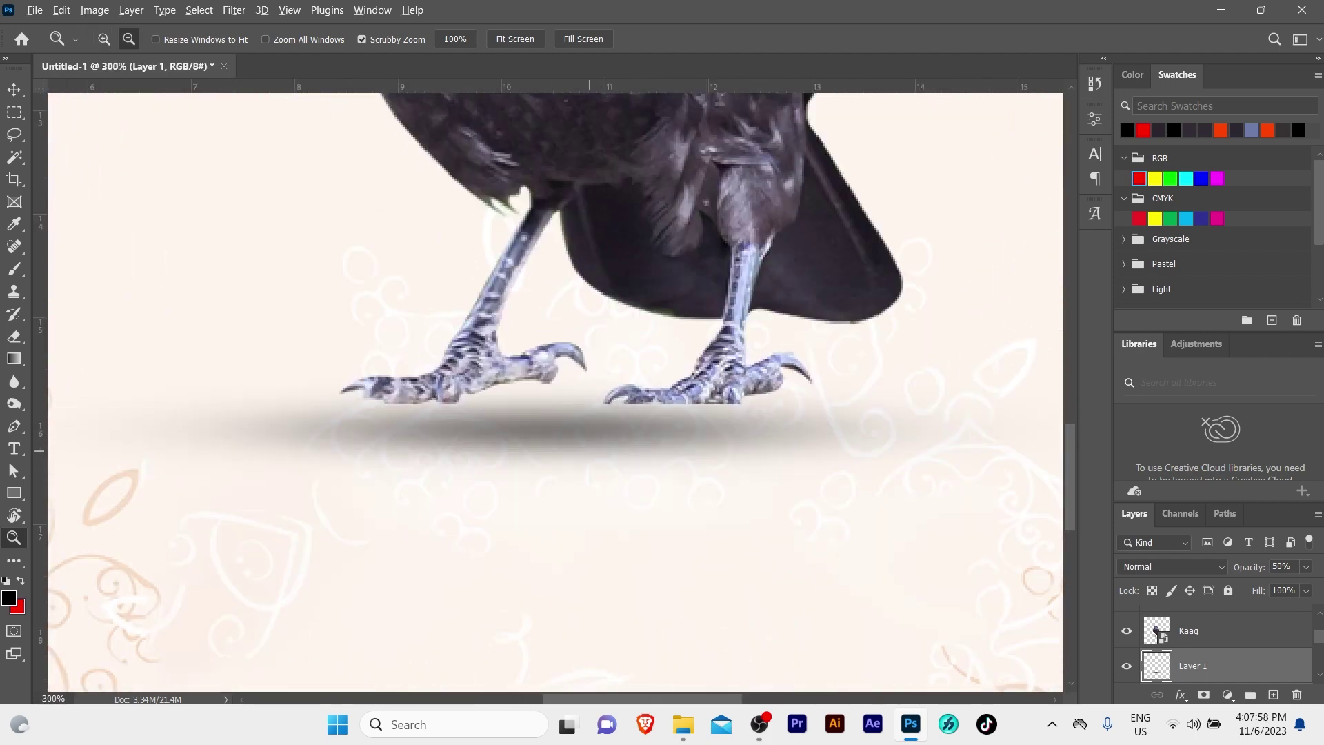
pyautogui.press('v')
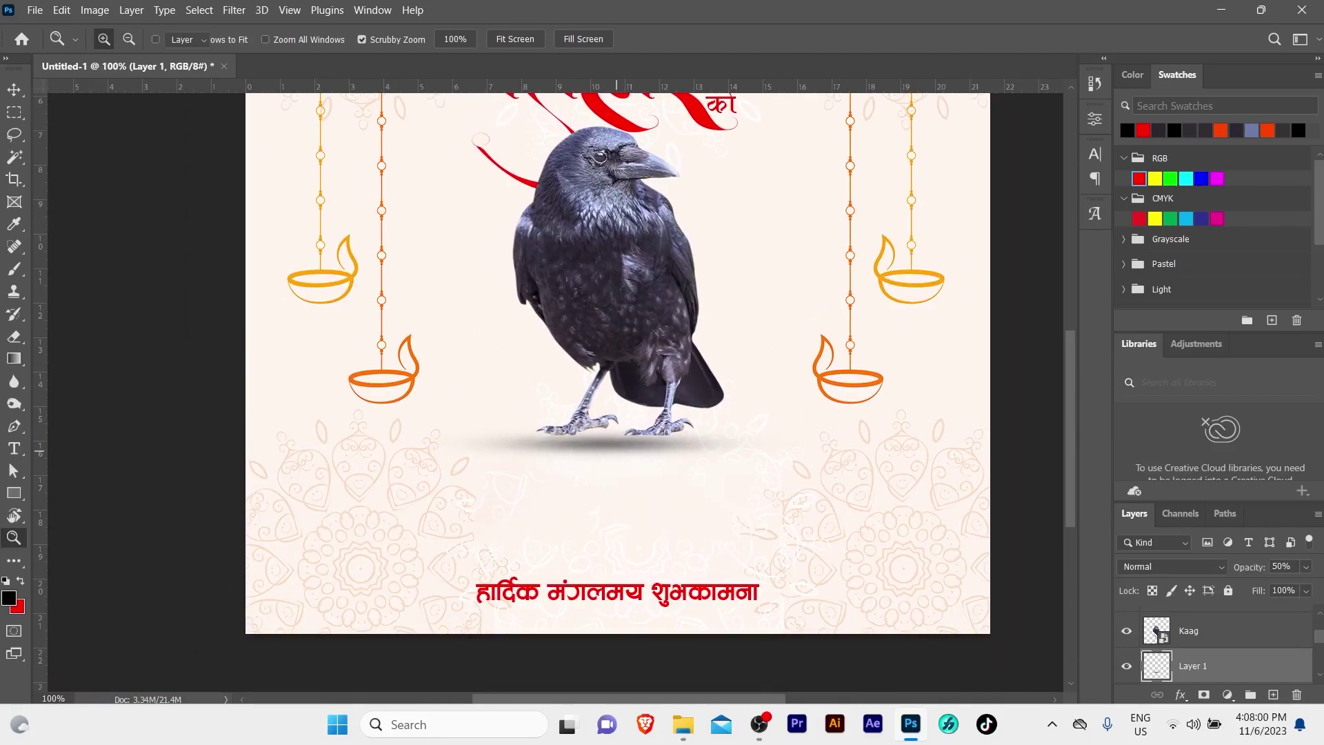
pyautogui.press('Up')
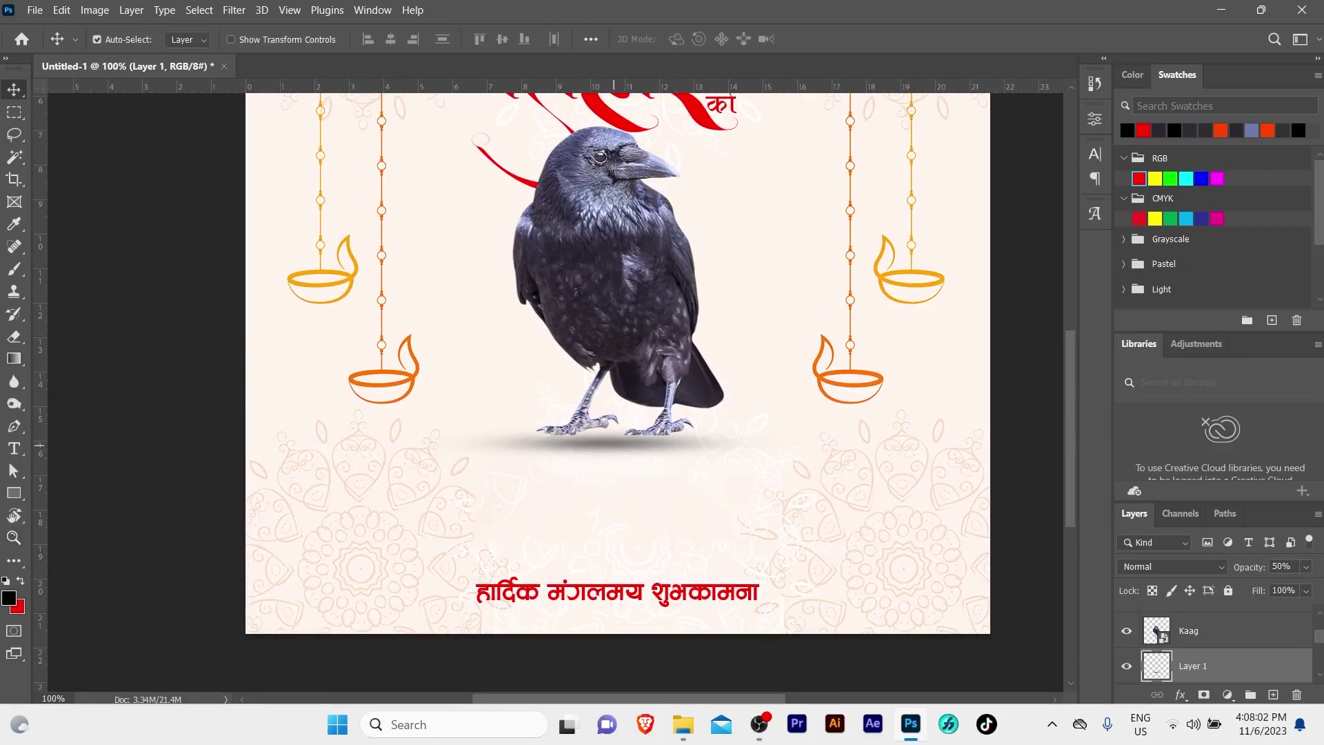
pyautogui.press('Up')
pyautogui.press('Up')
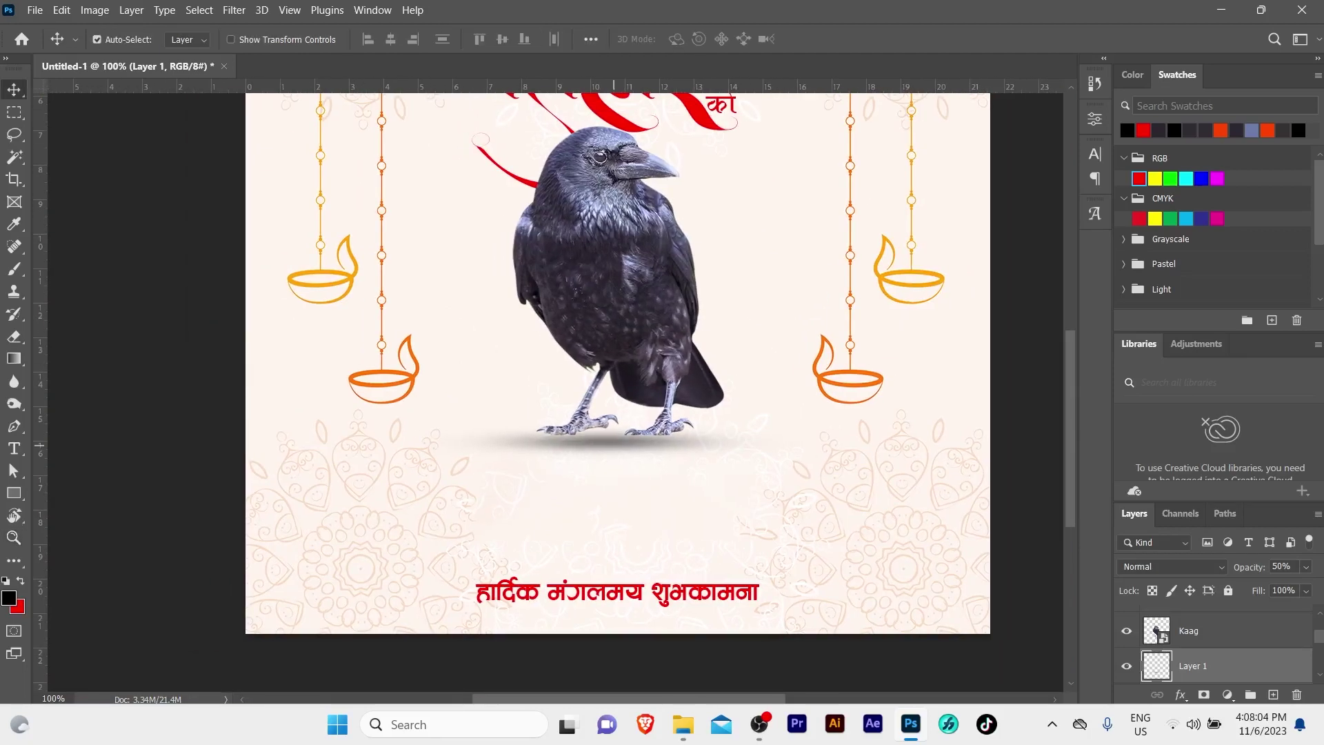
# Step: Drag the Khana plate image from the Tihar folder onto the card
pyautogui.press('z')
pyautogui.hotkey('ctrl', '-')
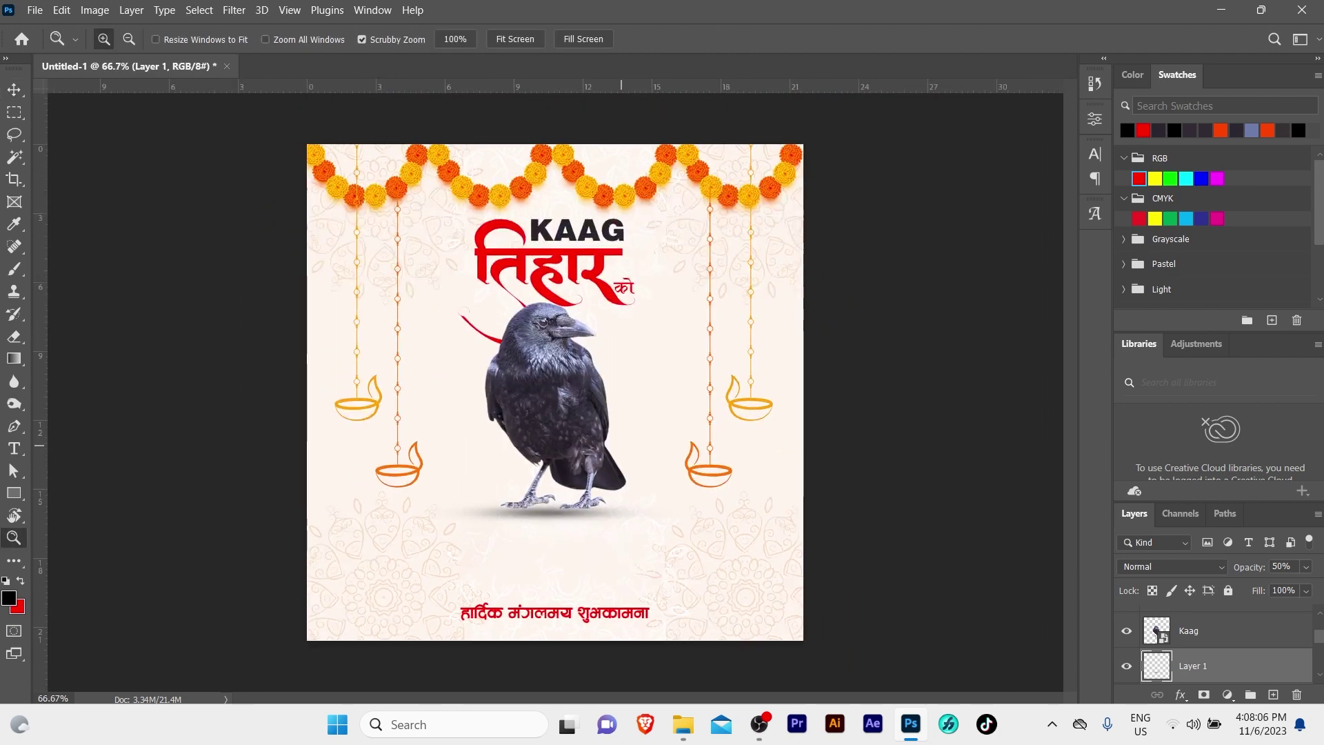
pyautogui.press('v')
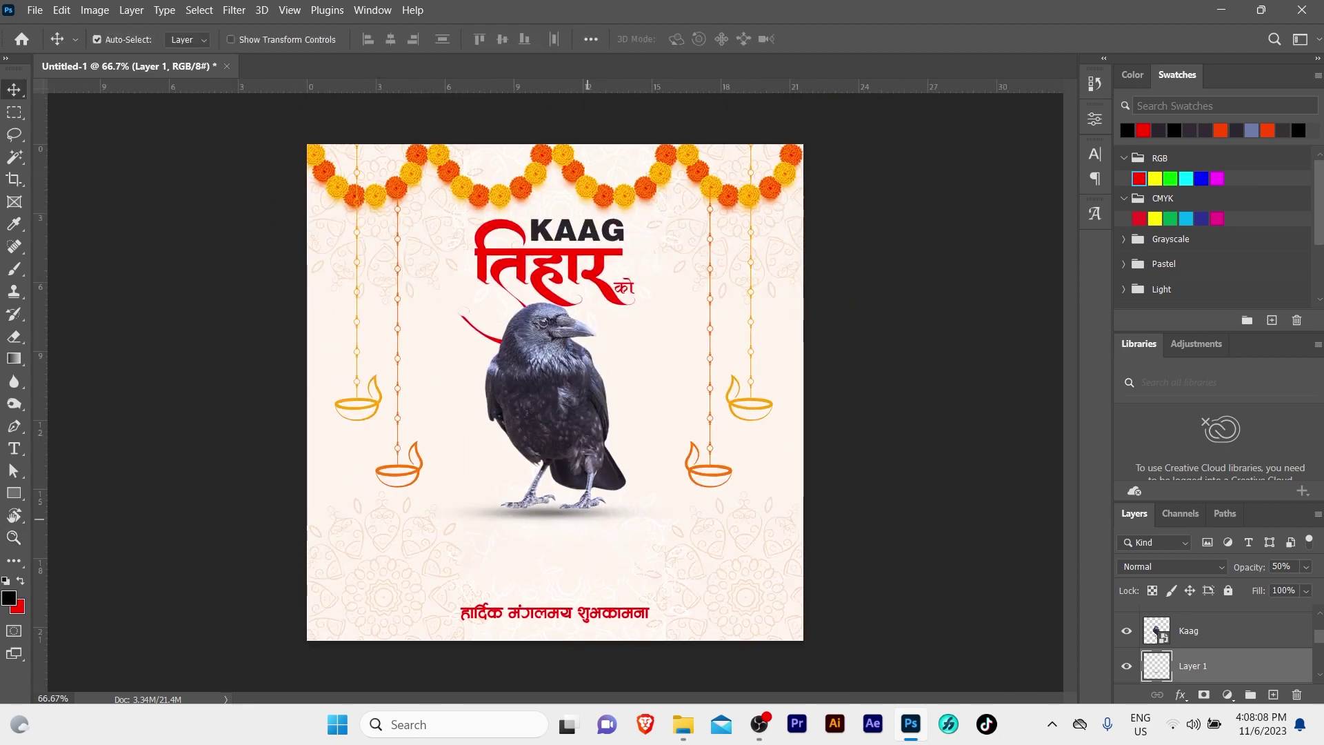
pyautogui.click(897, 541)
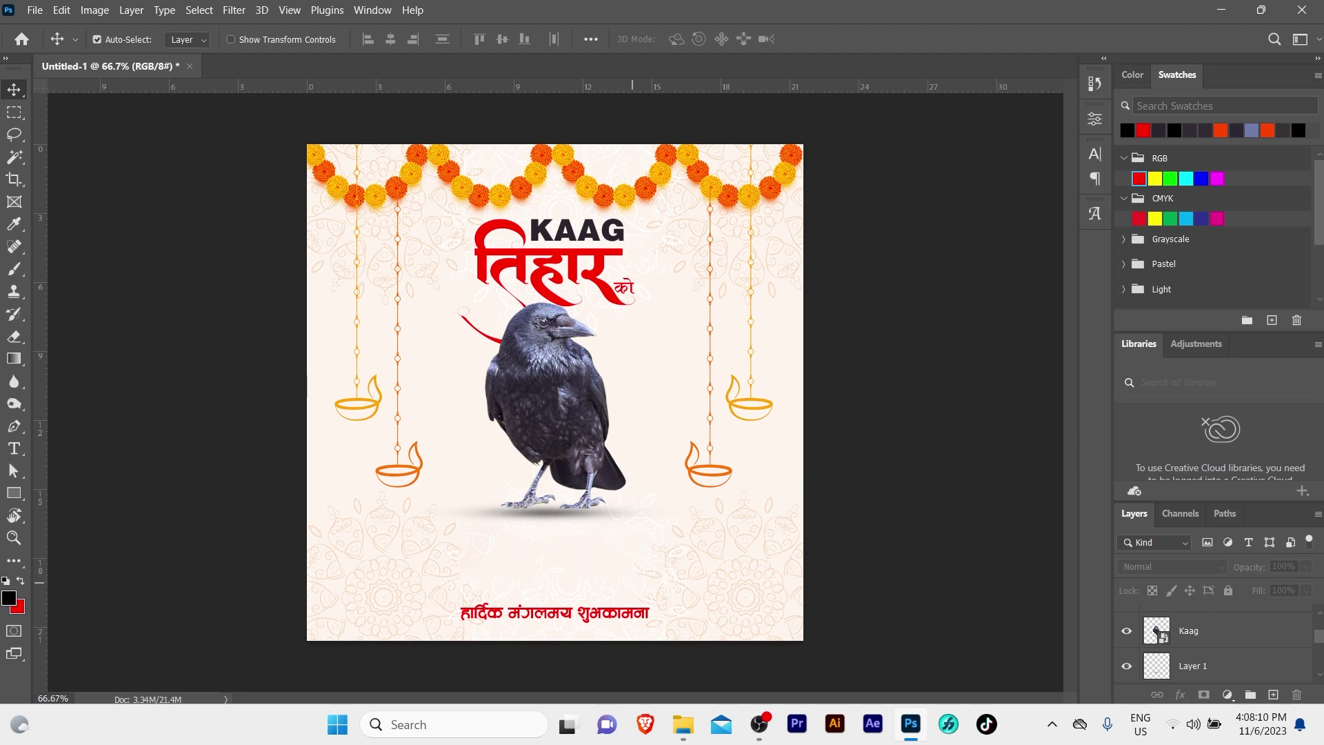
pyautogui.click(683, 724)
pyautogui.moveTo(298, 179); pyautogui.dragTo(857, 614)
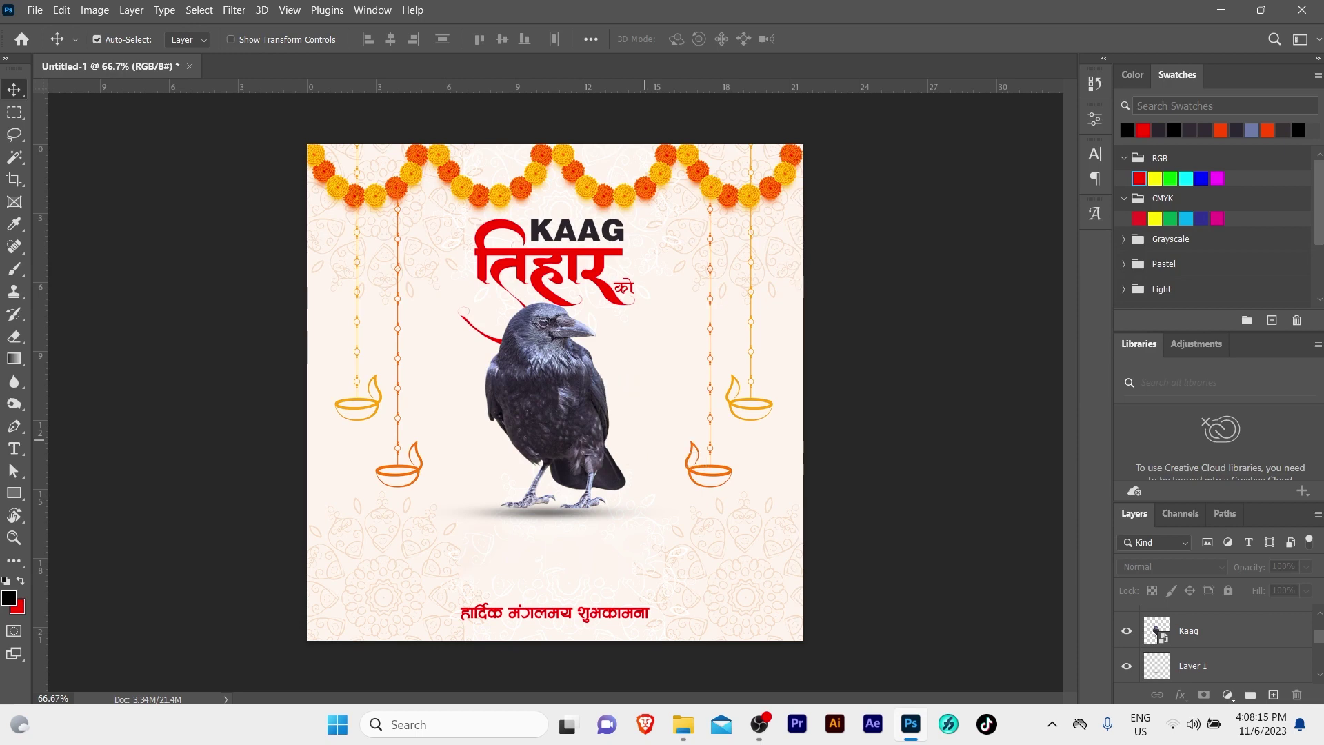
pyautogui.moveTo(857, 614)
pyautogui.mouseDown()
pyautogui.moveTo(555, 392)
pyautogui.moveTo(565, 502)
pyautogui.mouseUp()
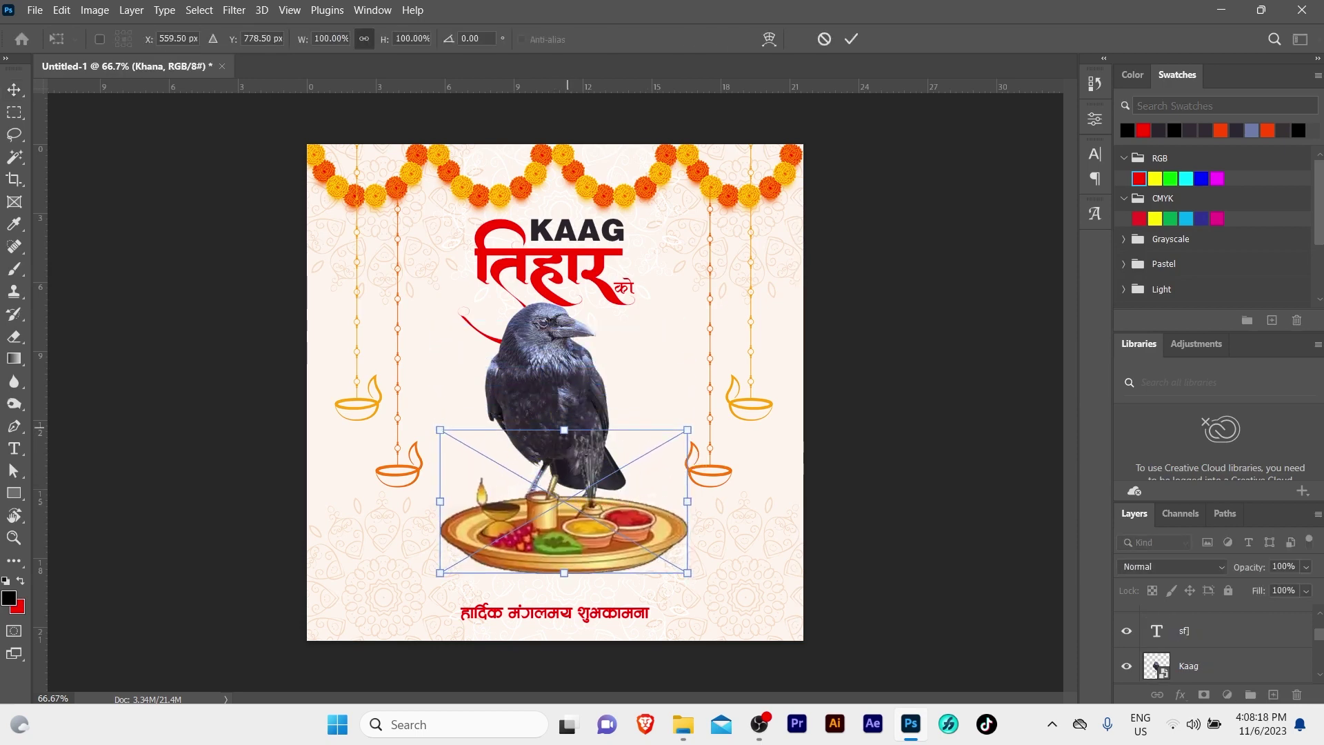
# Step: Scale the Khana plate to about 81% and place it beneath the crow's feet
pyautogui.moveTo(565, 429); pyautogui.dragTo(564, 474)
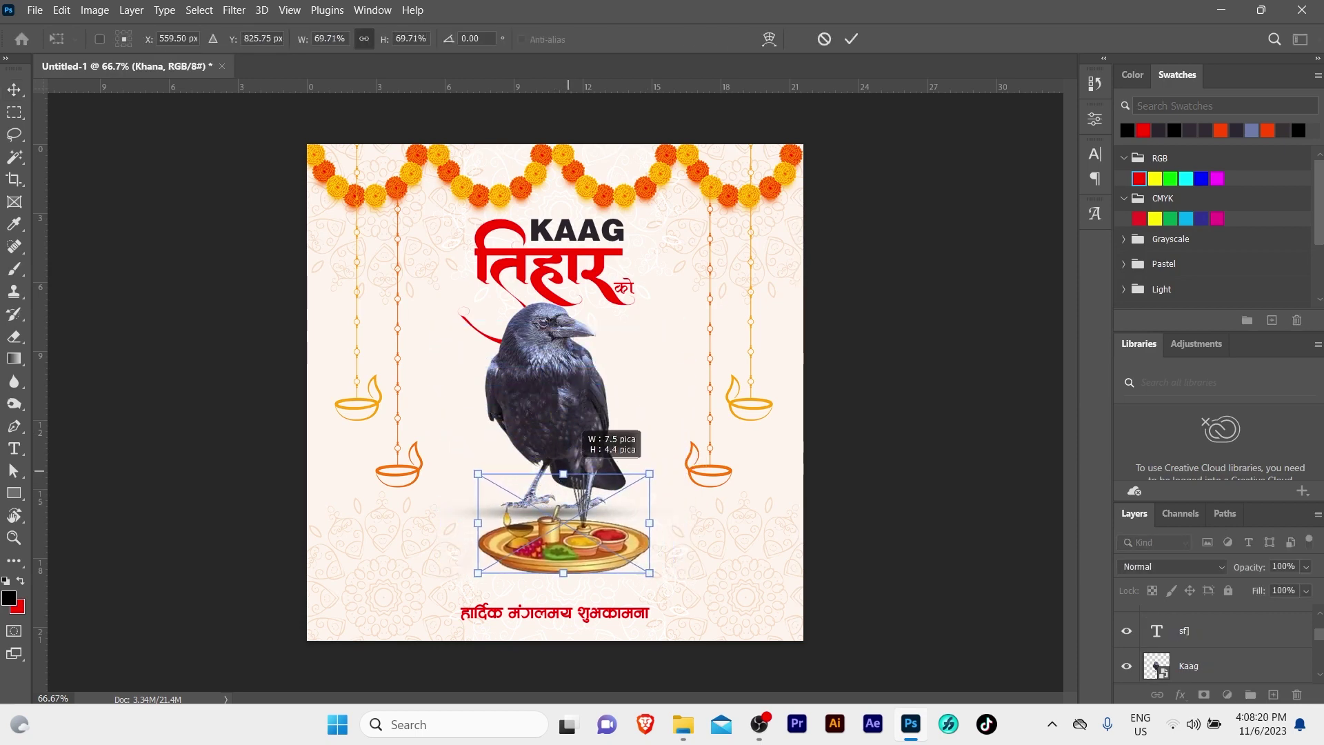
pyautogui.moveTo(564, 525); pyautogui.dragTo(531, 521)
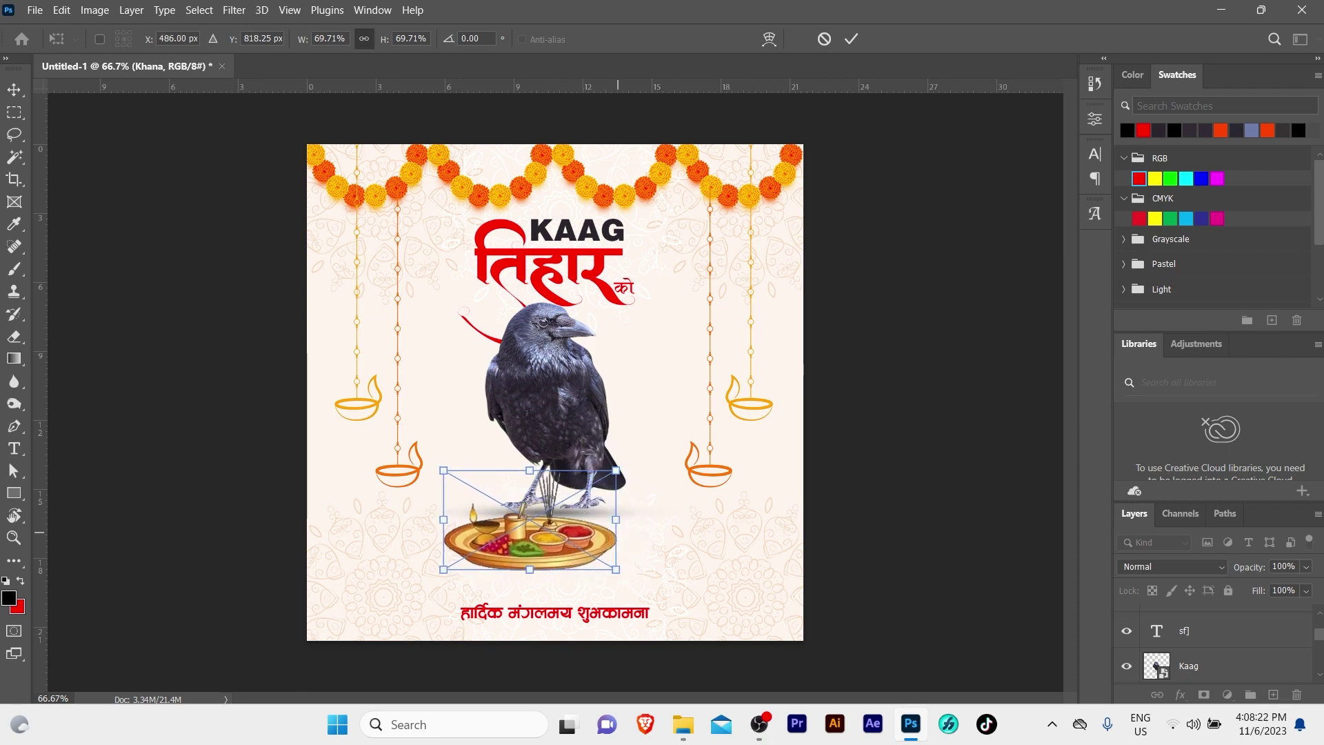
pyautogui.moveTo(616, 570); pyautogui.dragTo(640, 583)
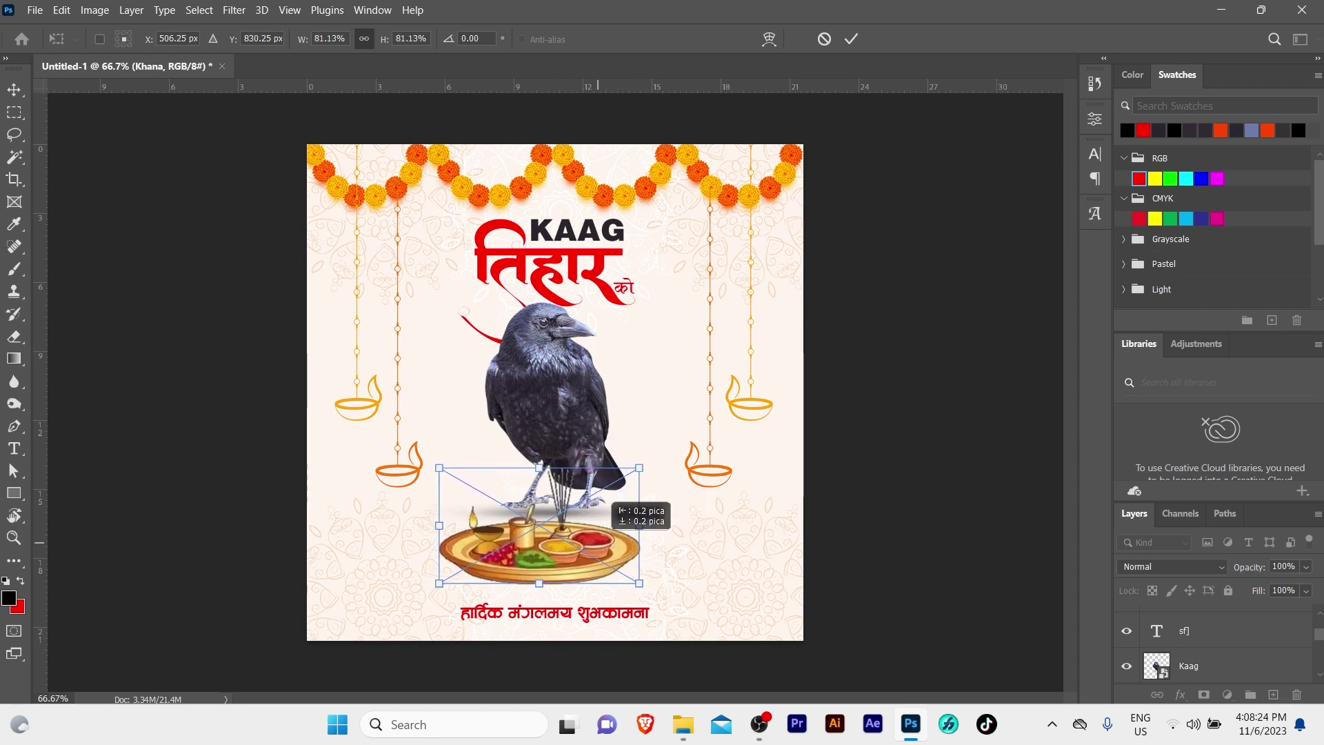
pyautogui.press('Return')
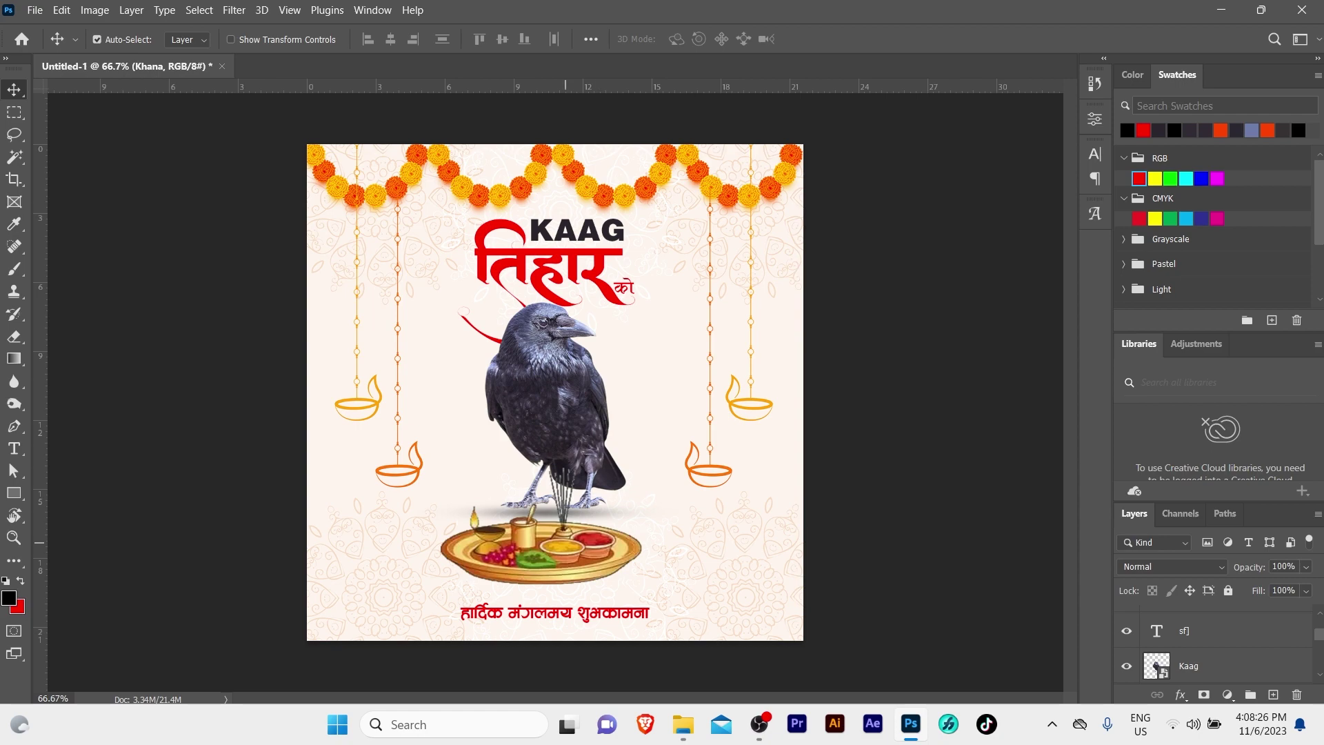
pyautogui.hotkey('ctrl', '+')
pyautogui.hotkey('ctrl', '+')
pyautogui.scroll(-3, 556, 389)
pyautogui.press('z')
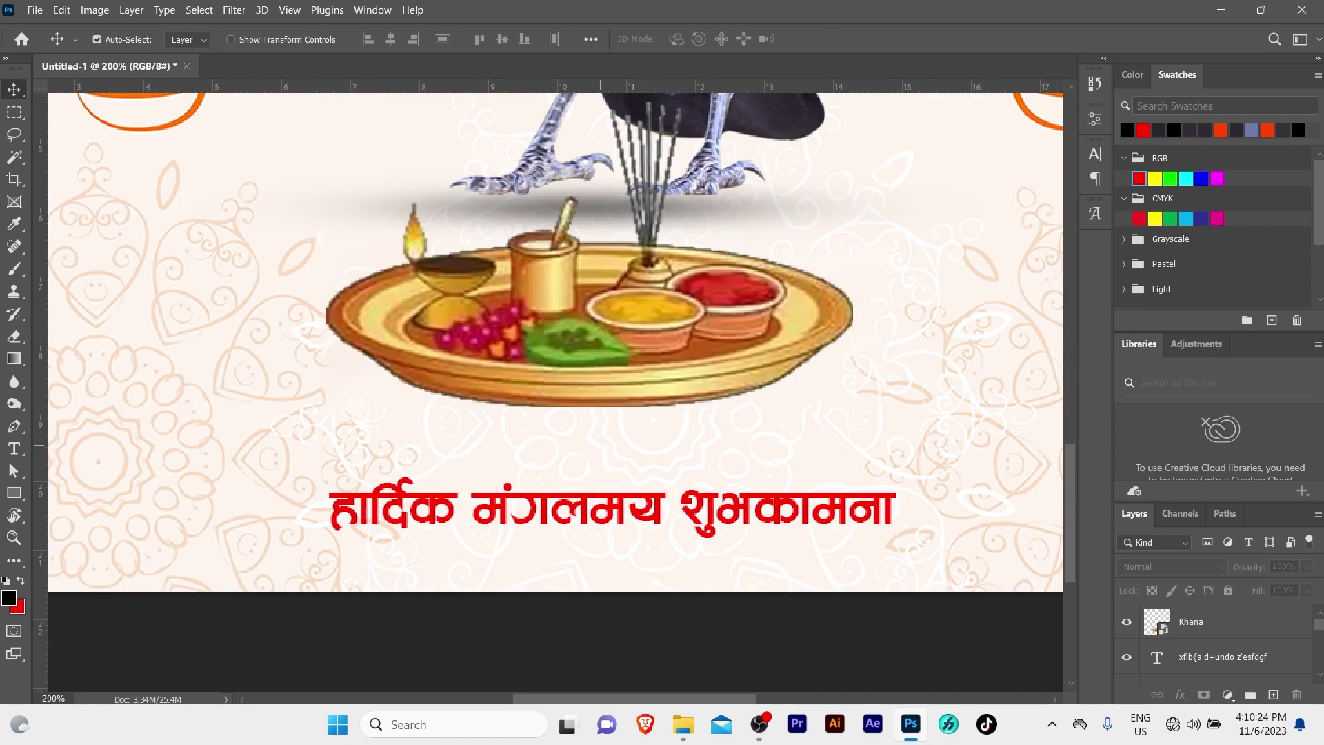
# Step: Move the greeting text aside and add a new empty layer above the Khana plate
pyautogui.scroll(-2, 600, 445)
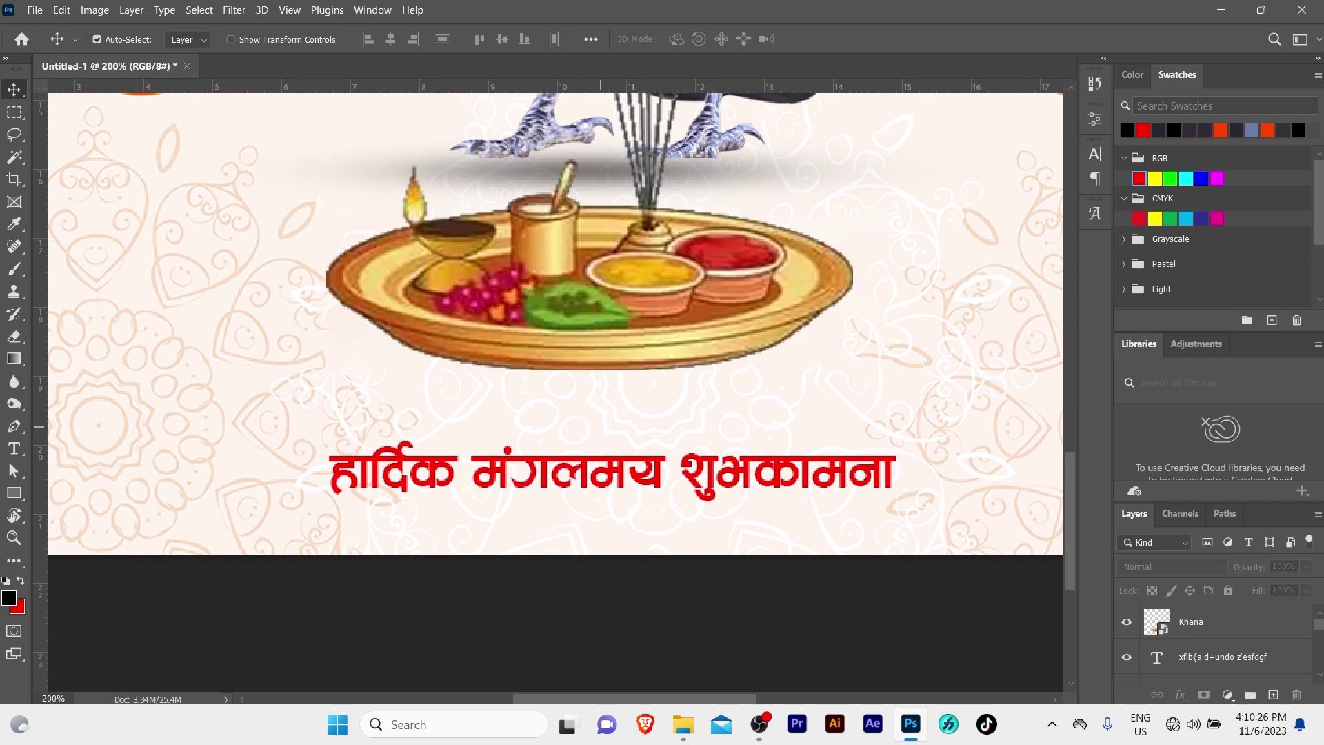
pyautogui.moveTo(594, 476); pyautogui.dragTo(221, 178)
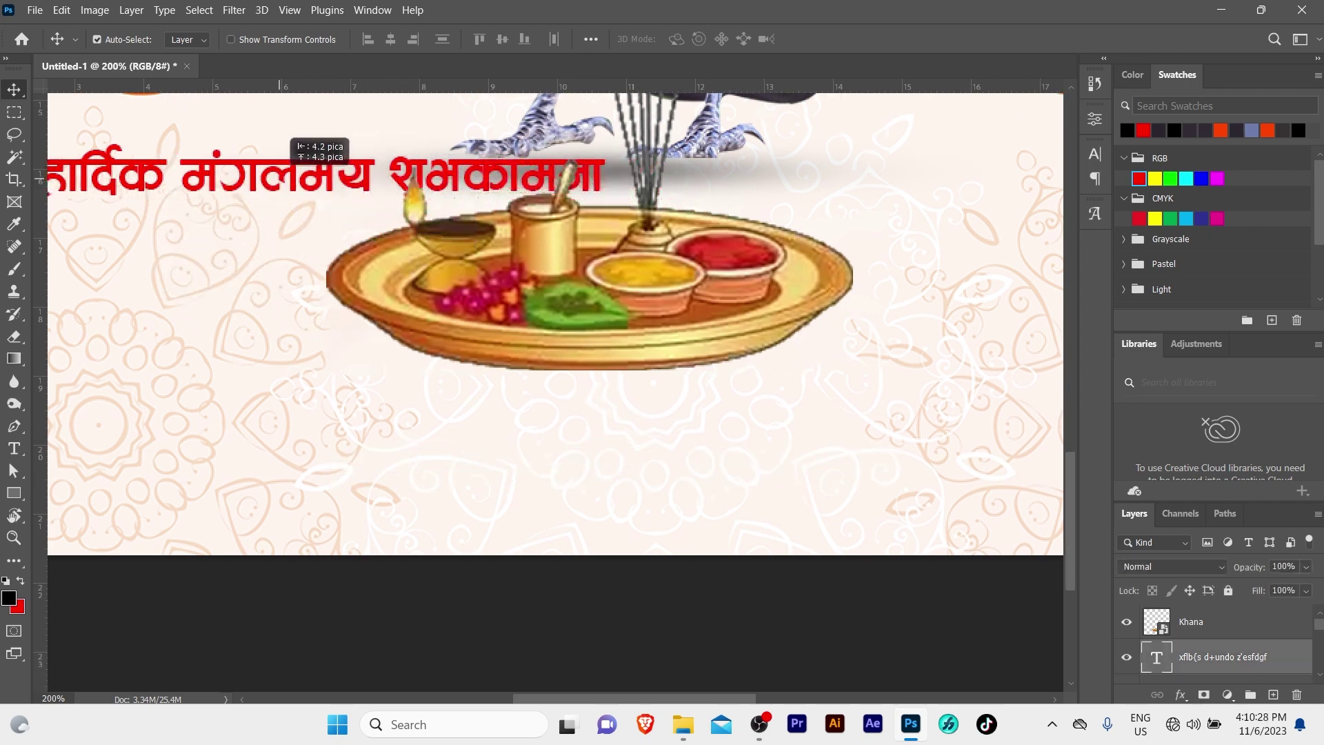
pyautogui.hscroll(-3, 690, 311)
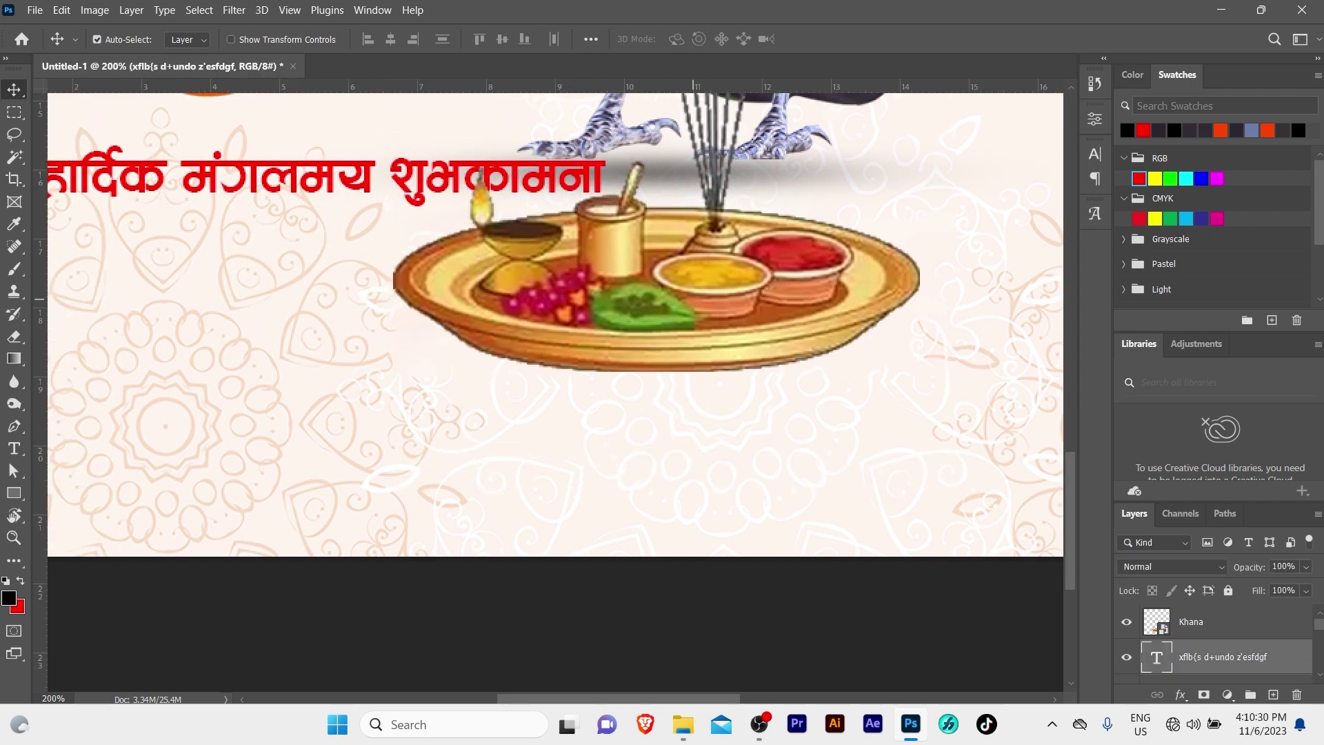
pyautogui.click(687, 290)
pyautogui.click(1273, 695)
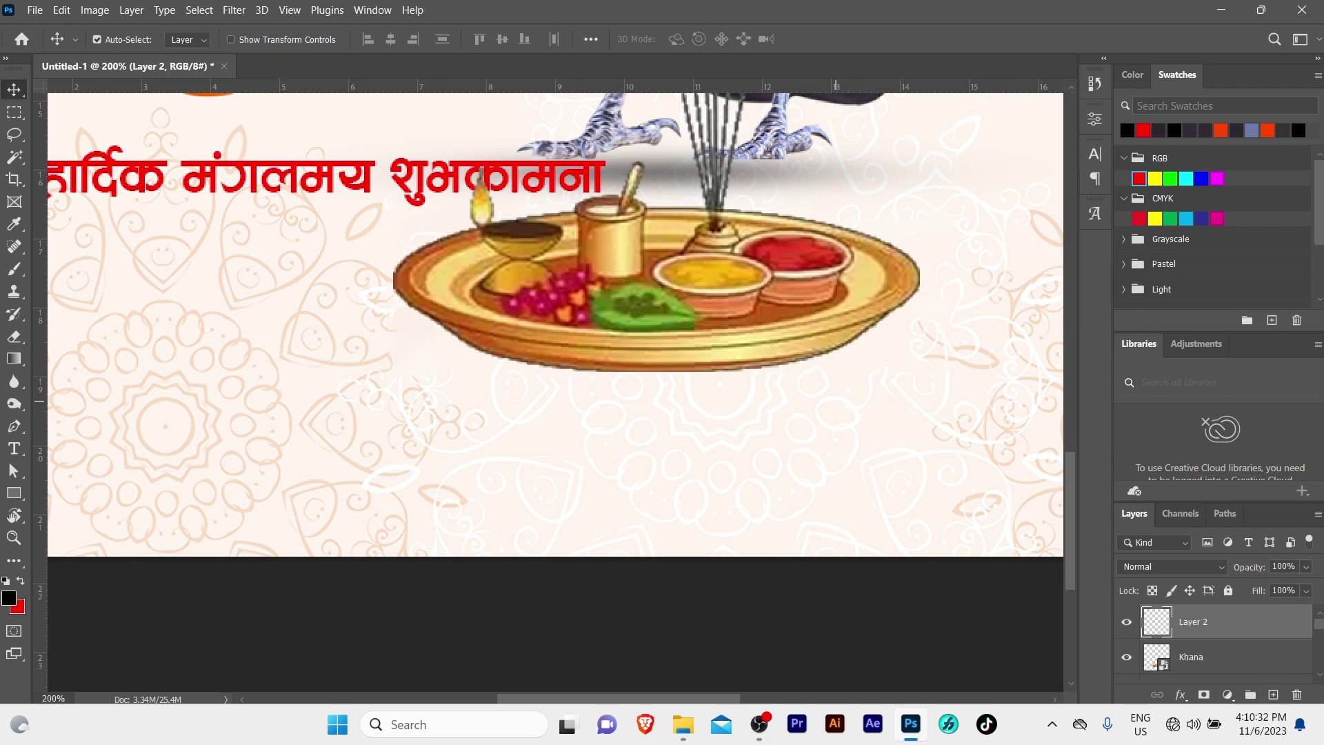
# Step: Paint a soft black brush dab just below the plate
pyautogui.press('b')
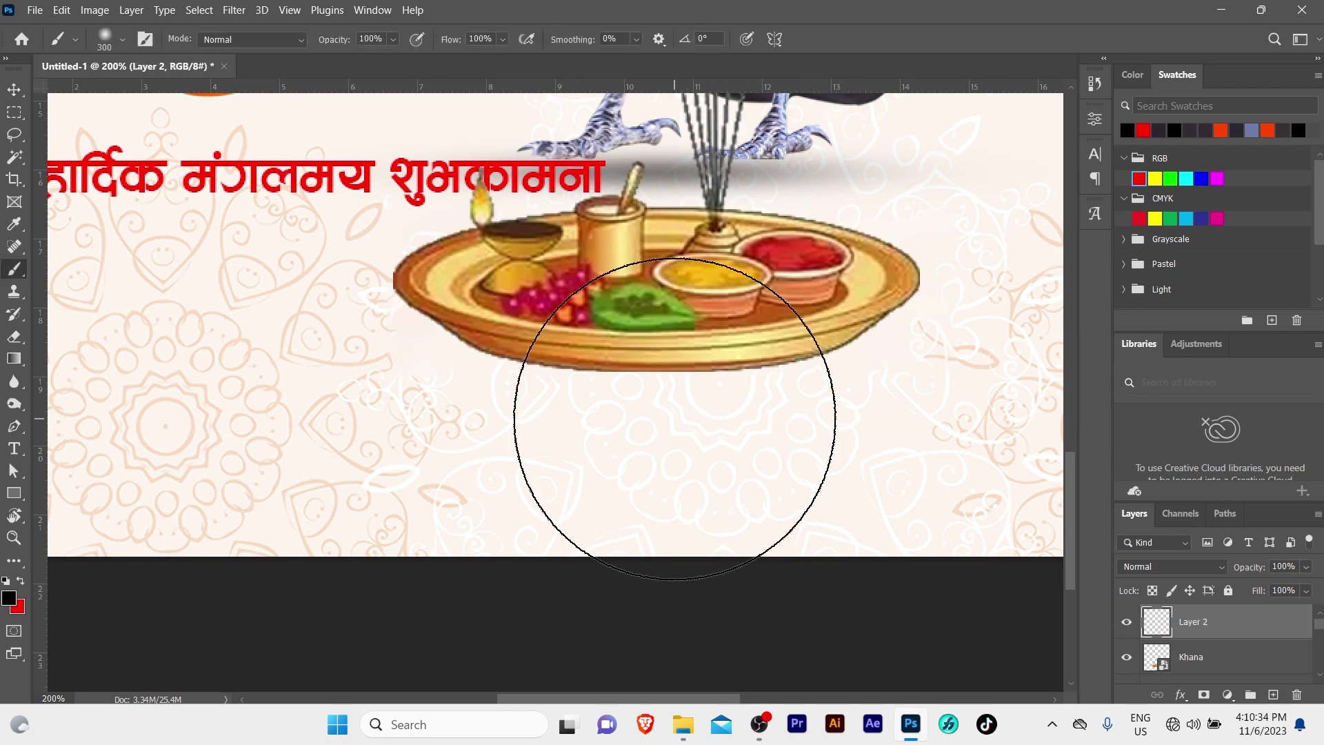
pyautogui.press('[')
pyautogui.press('[')
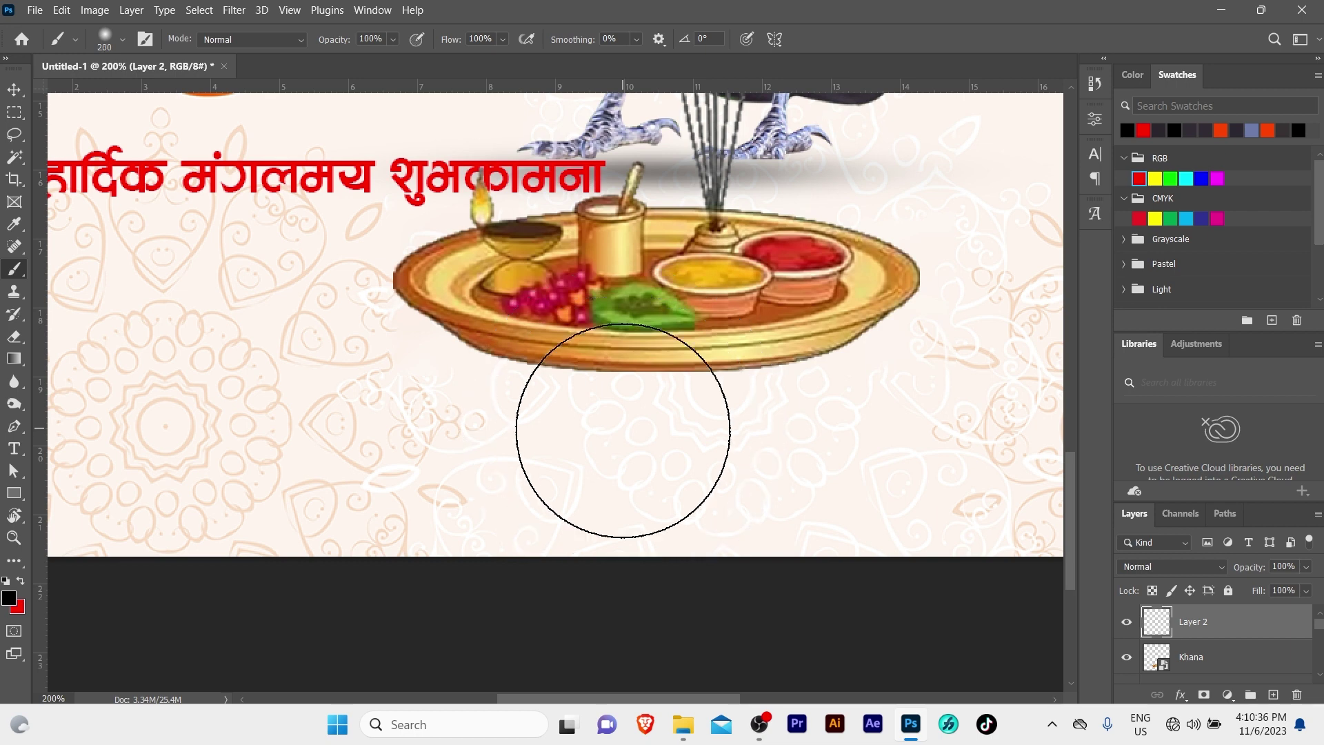
pyautogui.press('[')
pyautogui.press('[')
pyautogui.press('[')
pyautogui.press(']')
pyautogui.press(']')
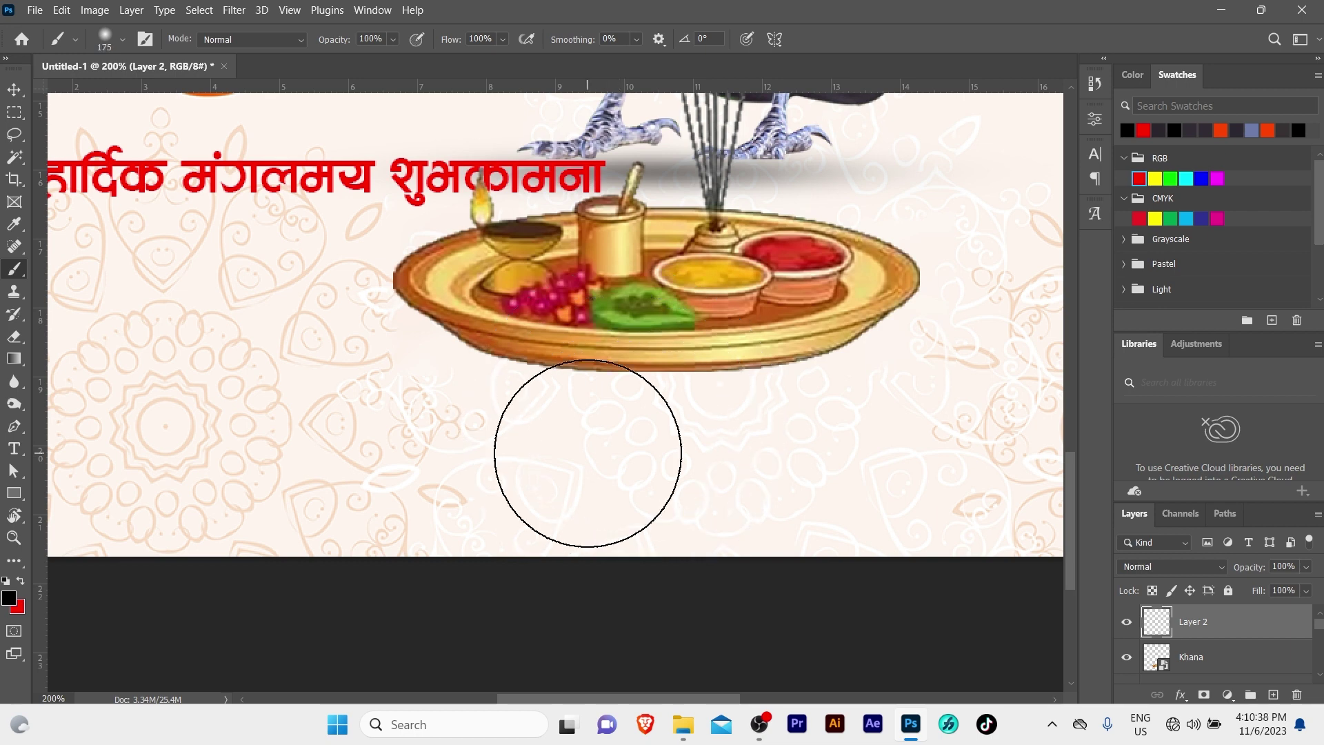
pyautogui.press('[')
pyautogui.press('[')
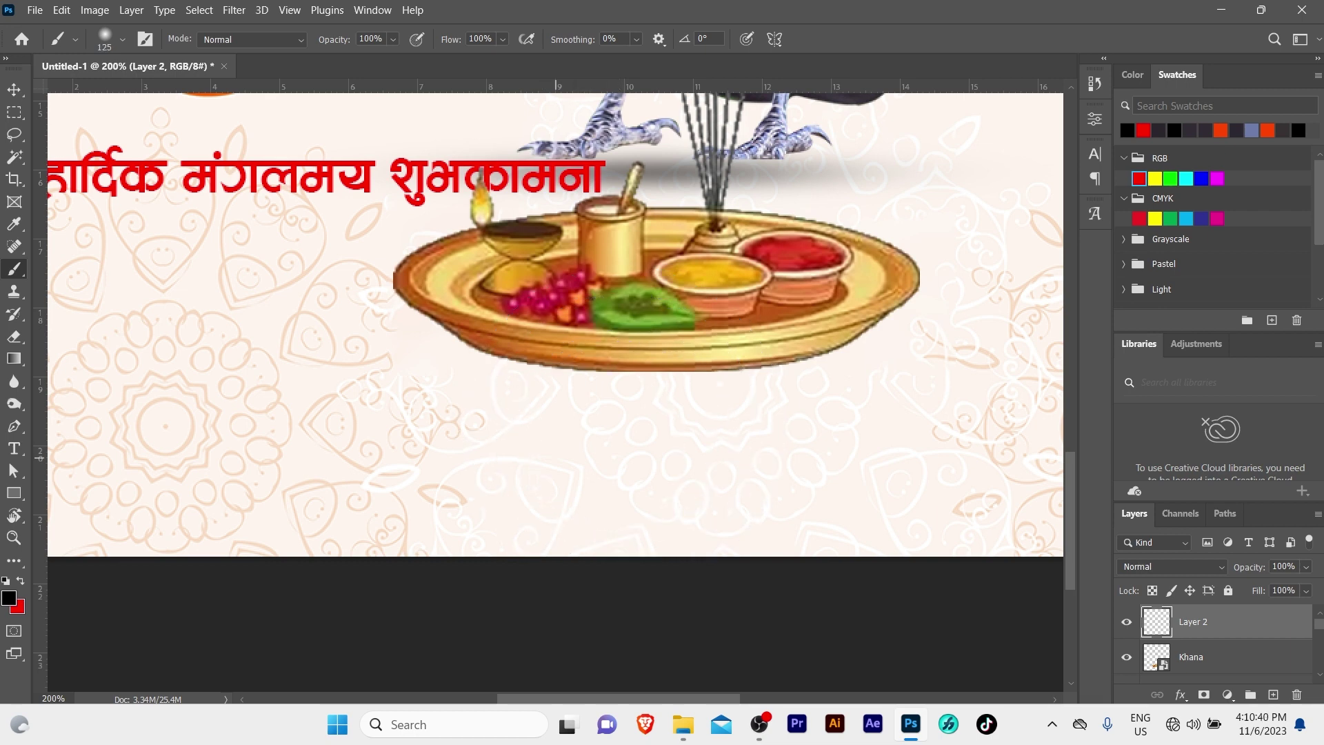
pyautogui.click(9, 600)
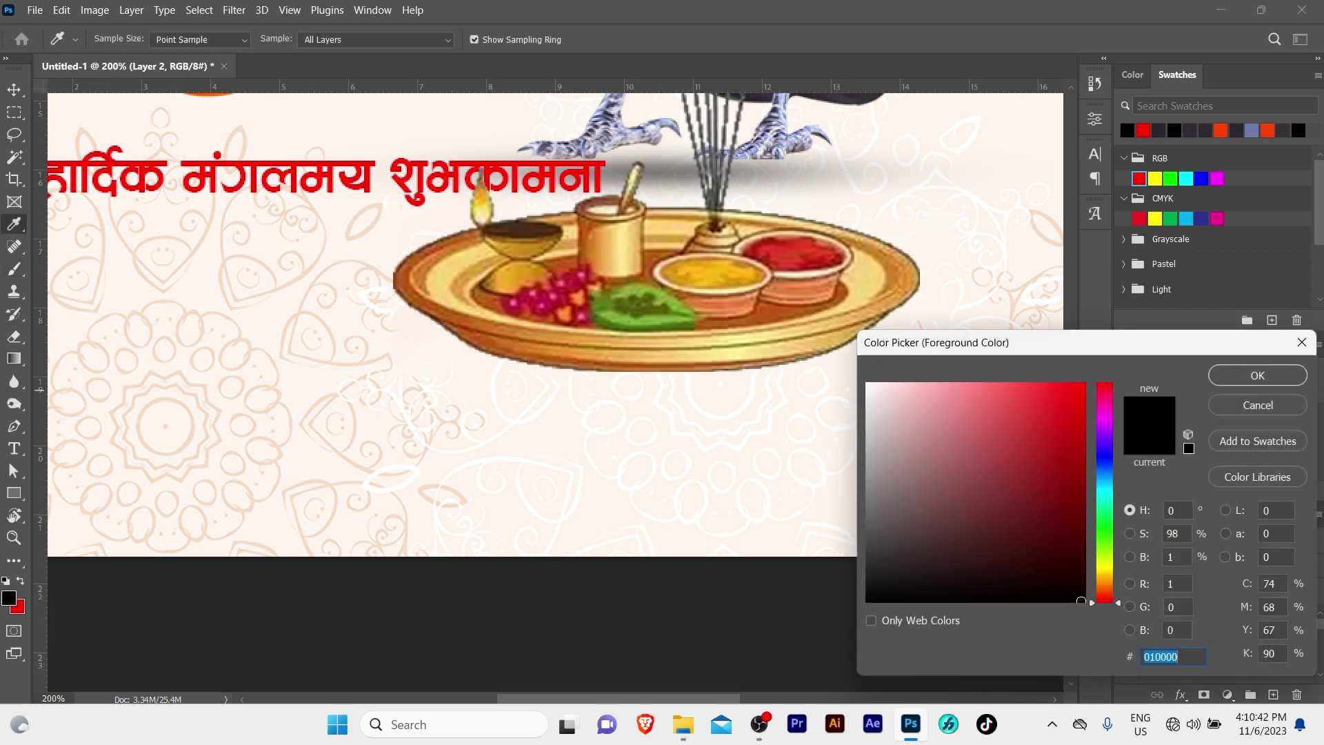
pyautogui.press('Escape')
pyautogui.click(597, 457)
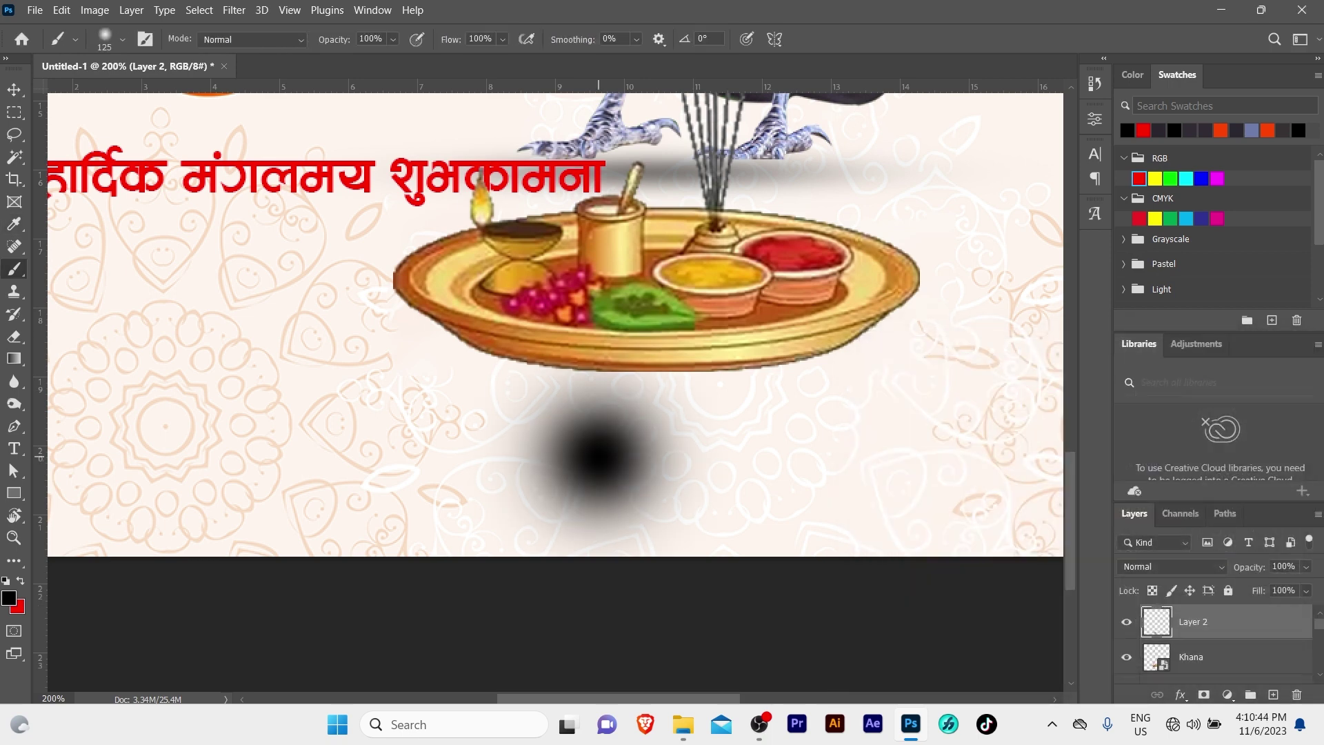
pyautogui.press('v')
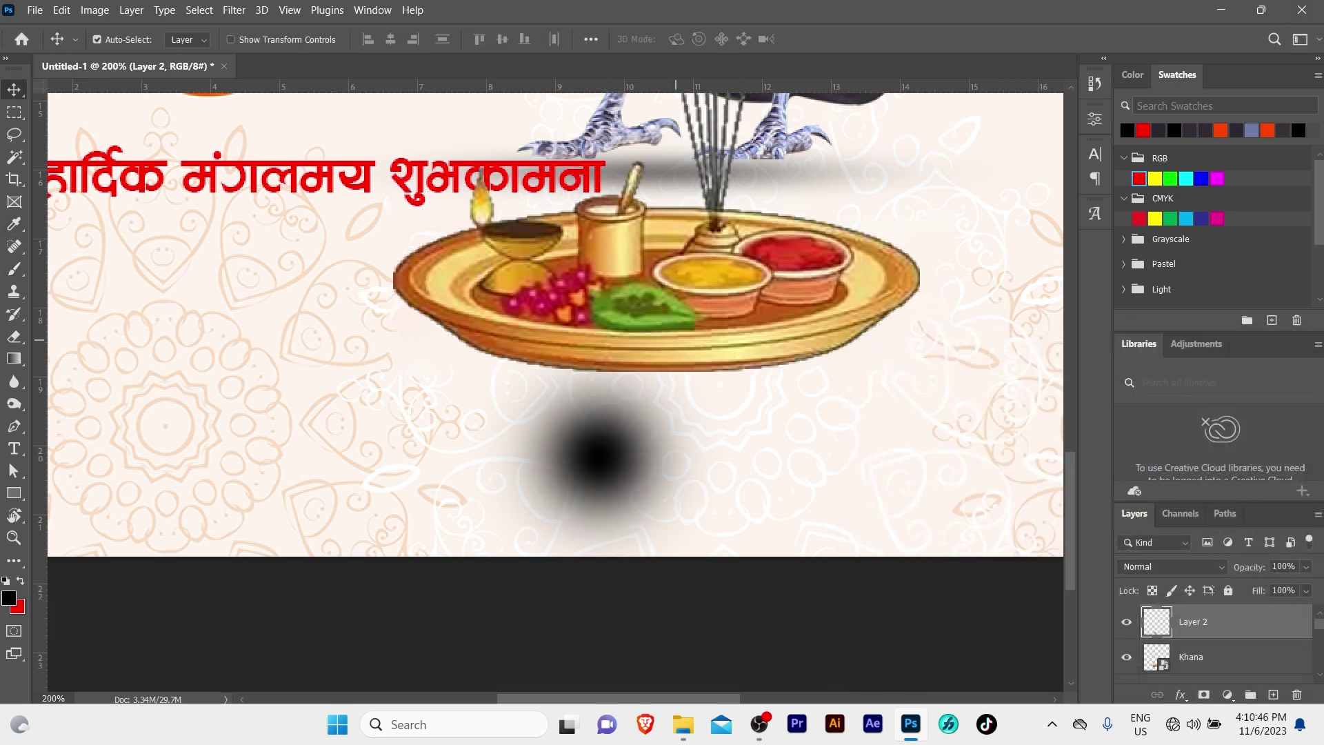
pyautogui.press('ctrl')
# Step: Stretch the black dab into a flat shadow about 373% wide under the plate
pyautogui.hotkey('ctrl', 't')
pyautogui.moveTo(736, 437); pyautogui.dragTo(1033, 437)
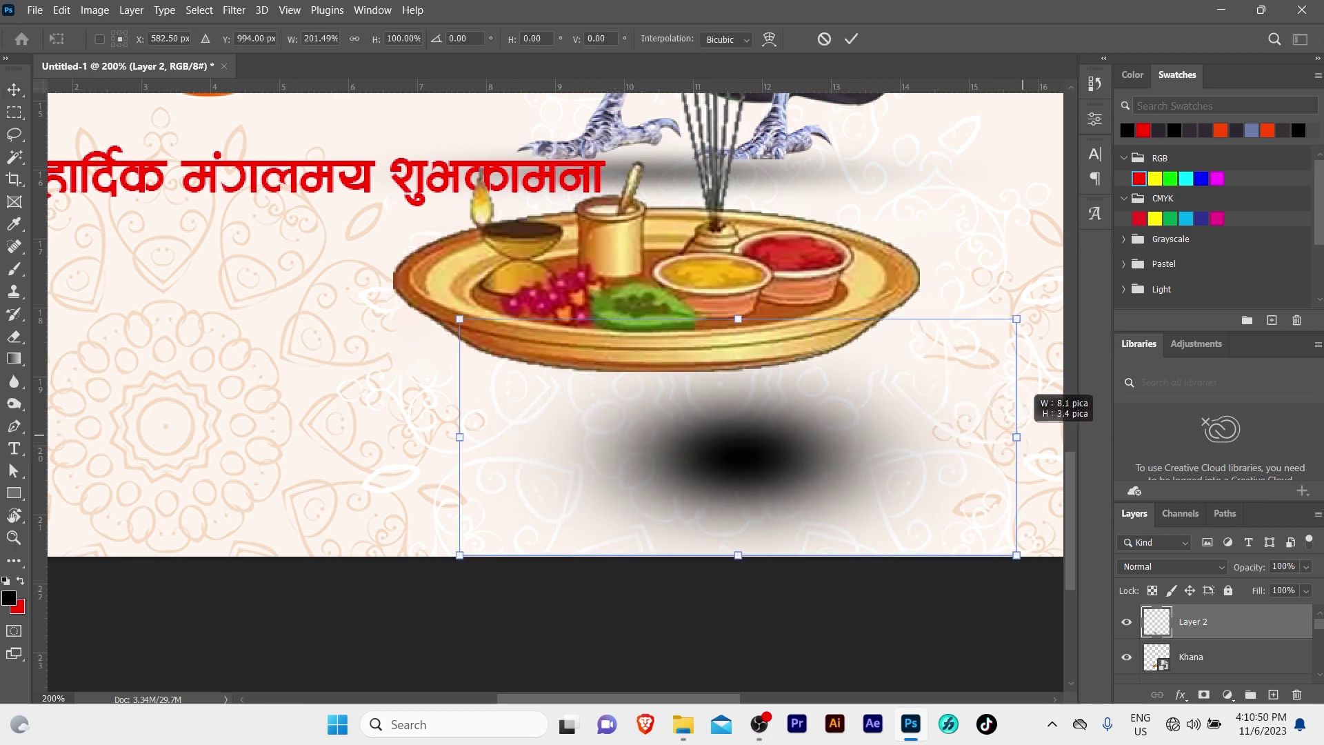
pyautogui.moveTo(867, 421); pyautogui.dragTo(700, 400)
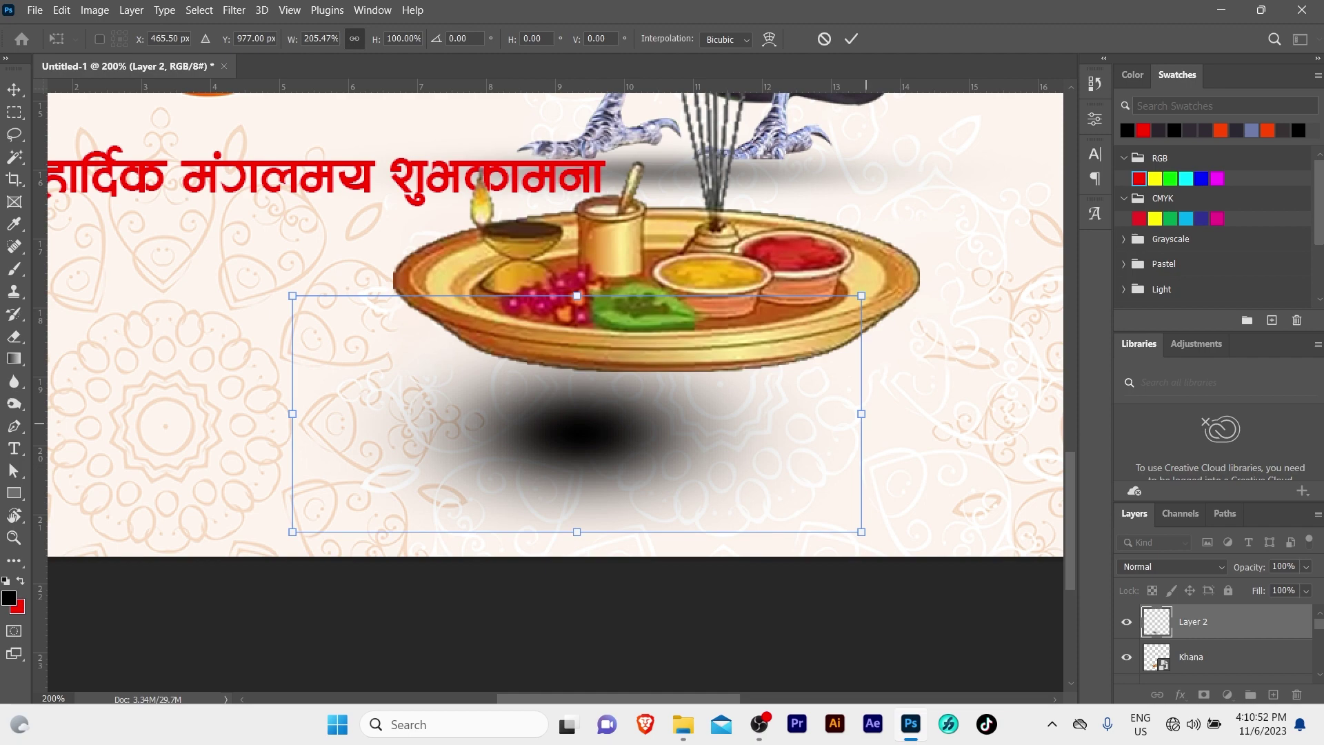
pyautogui.moveTo(861, 414); pyautogui.dragTo(627, 400)
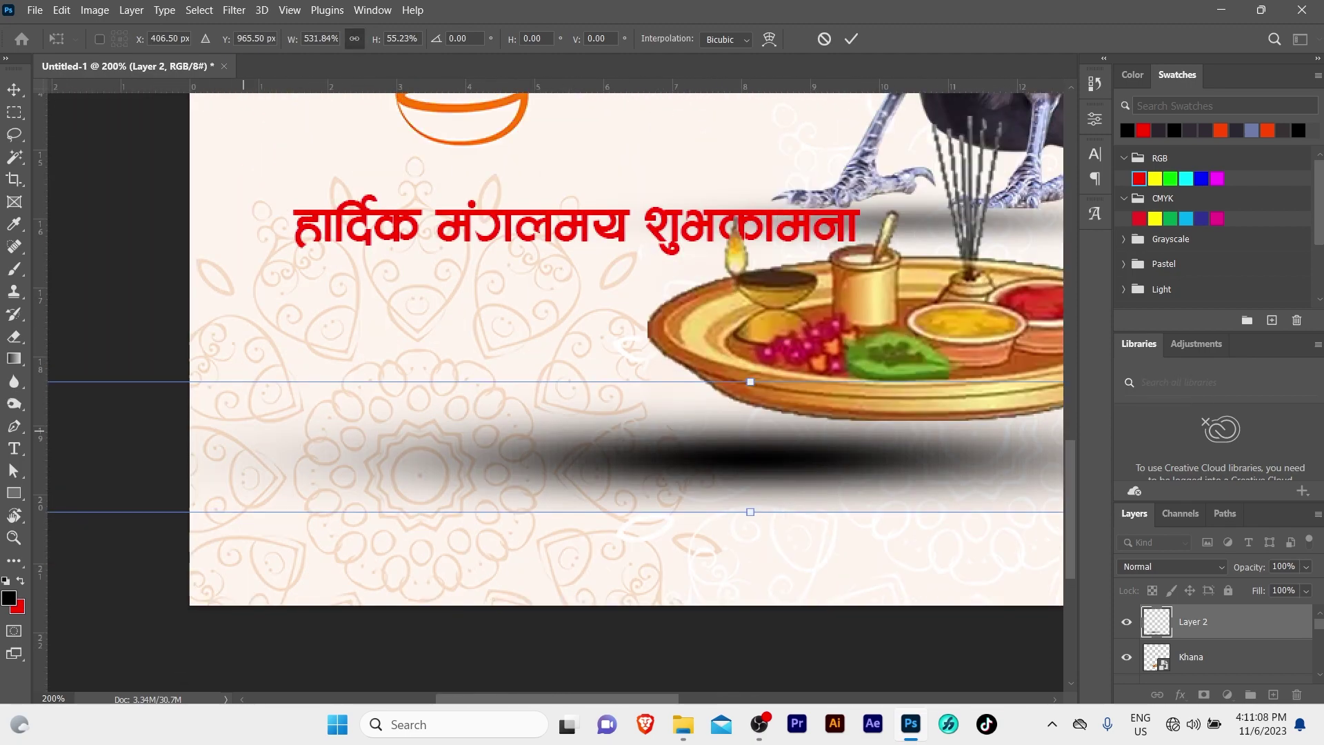
pyautogui.moveTo(624, 442)
pyautogui.mouseDown()
pyautogui.moveTo(600, 460)
pyautogui.moveTo(442, 372)
pyautogui.moveTo(447, 359)
pyautogui.mouseUp()
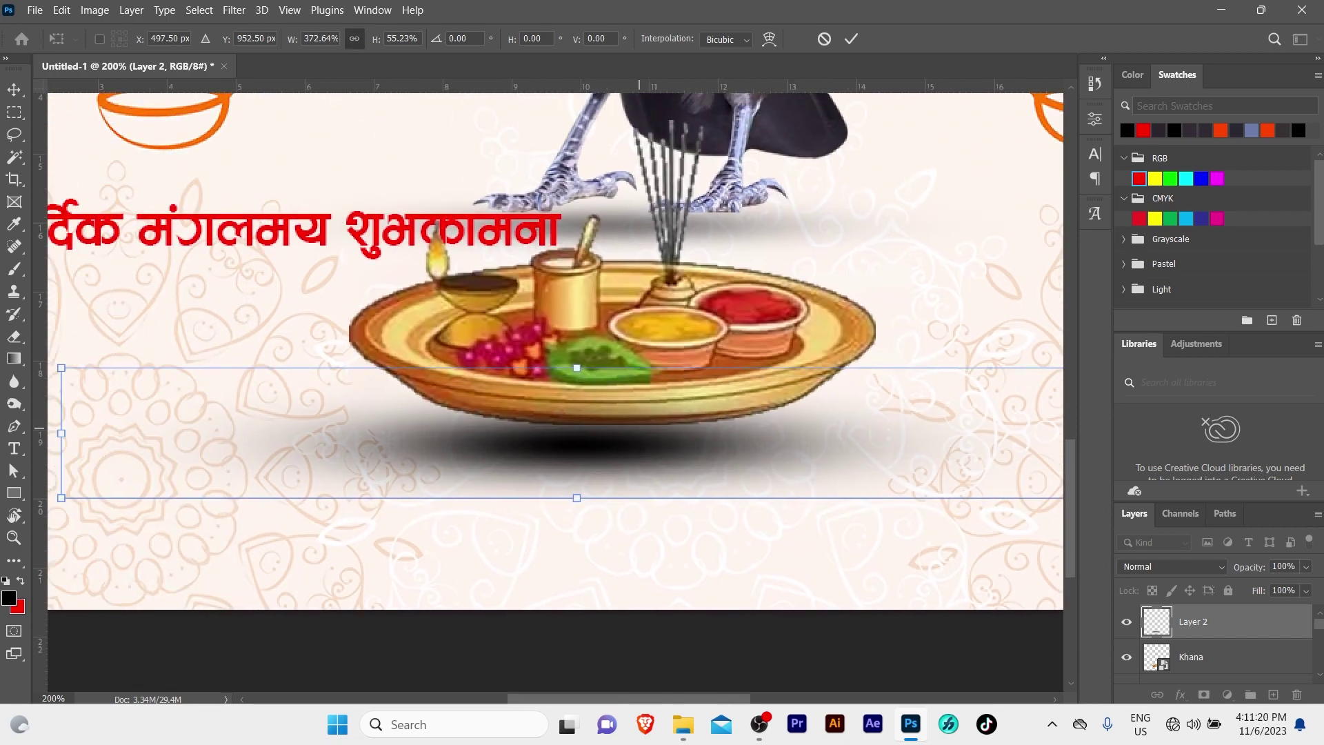
pyautogui.press('Return')
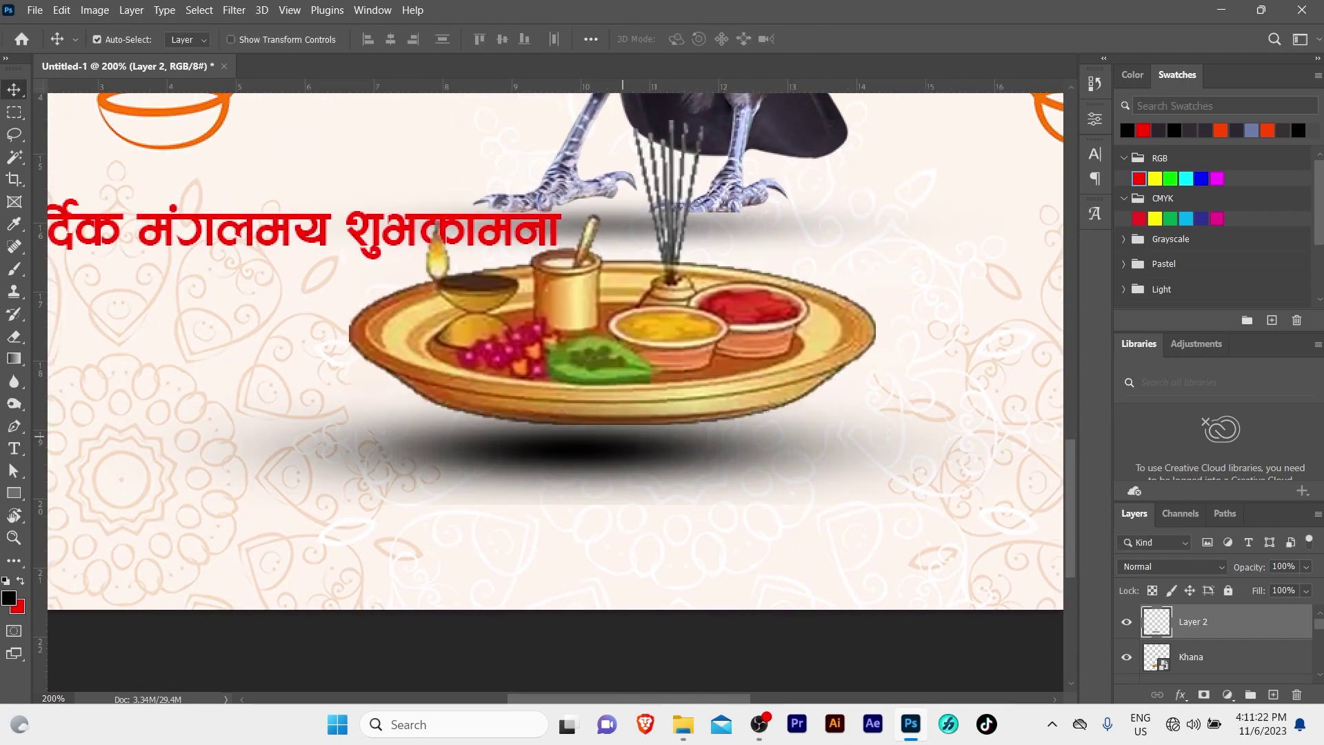
# Step: Move Layer 2 below the Khana layer so the shadow sits behind the plate
pyautogui.moveTo(1193, 622)
pyautogui.mouseDown()
pyautogui.moveTo(1193, 674)
pyautogui.moveTo(1193, 662)
pyautogui.mouseUp()
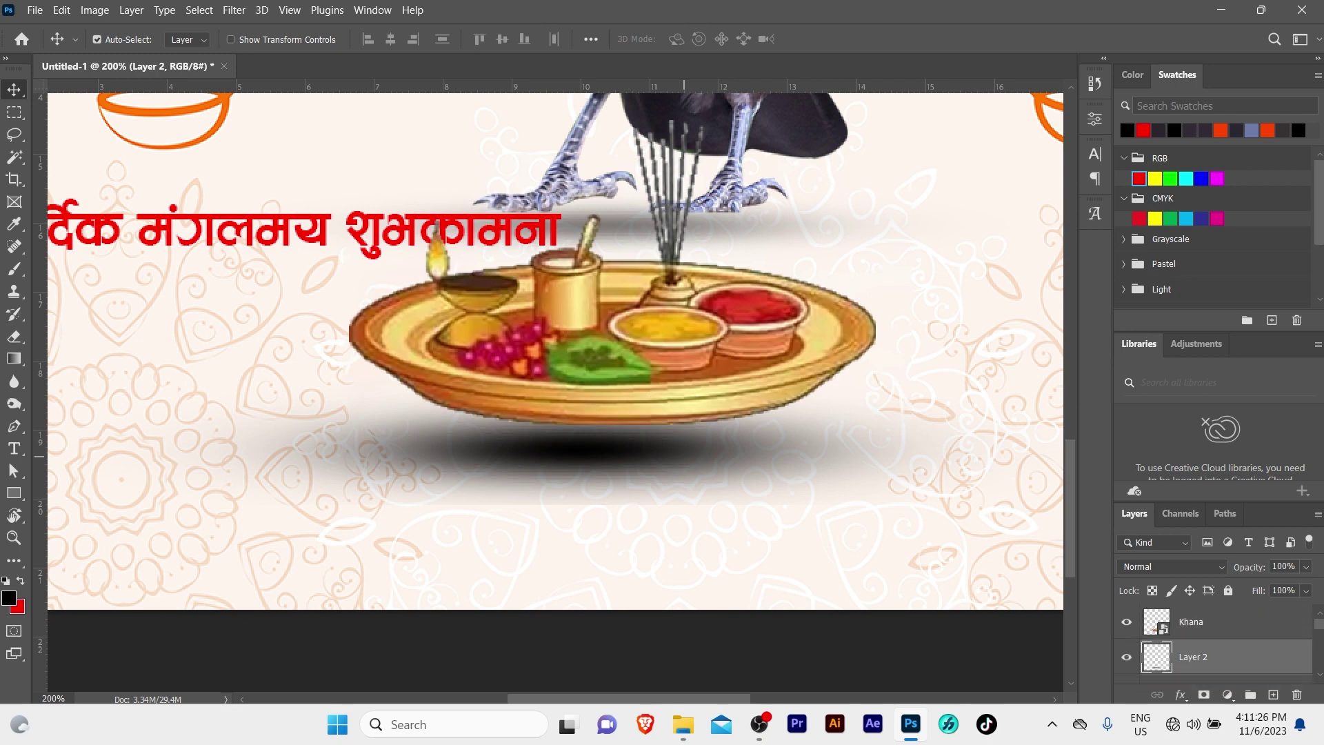
pyautogui.moveTo(683, 455); pyautogui.dragTo(678, 441)
pyautogui.press('z')
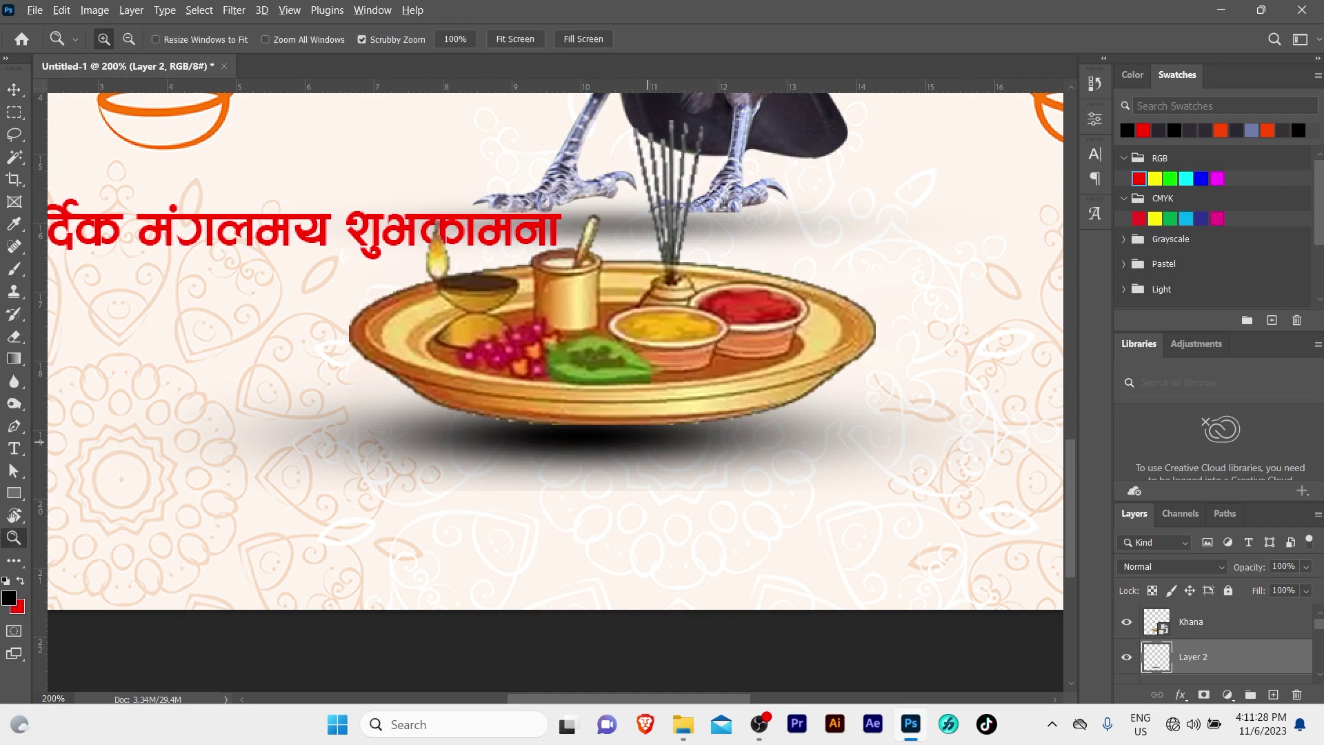
pyautogui.hotkey('ctrl', '-')
# Step: Set the plate shadow layer's opacity to 60%
pyautogui.press('v')
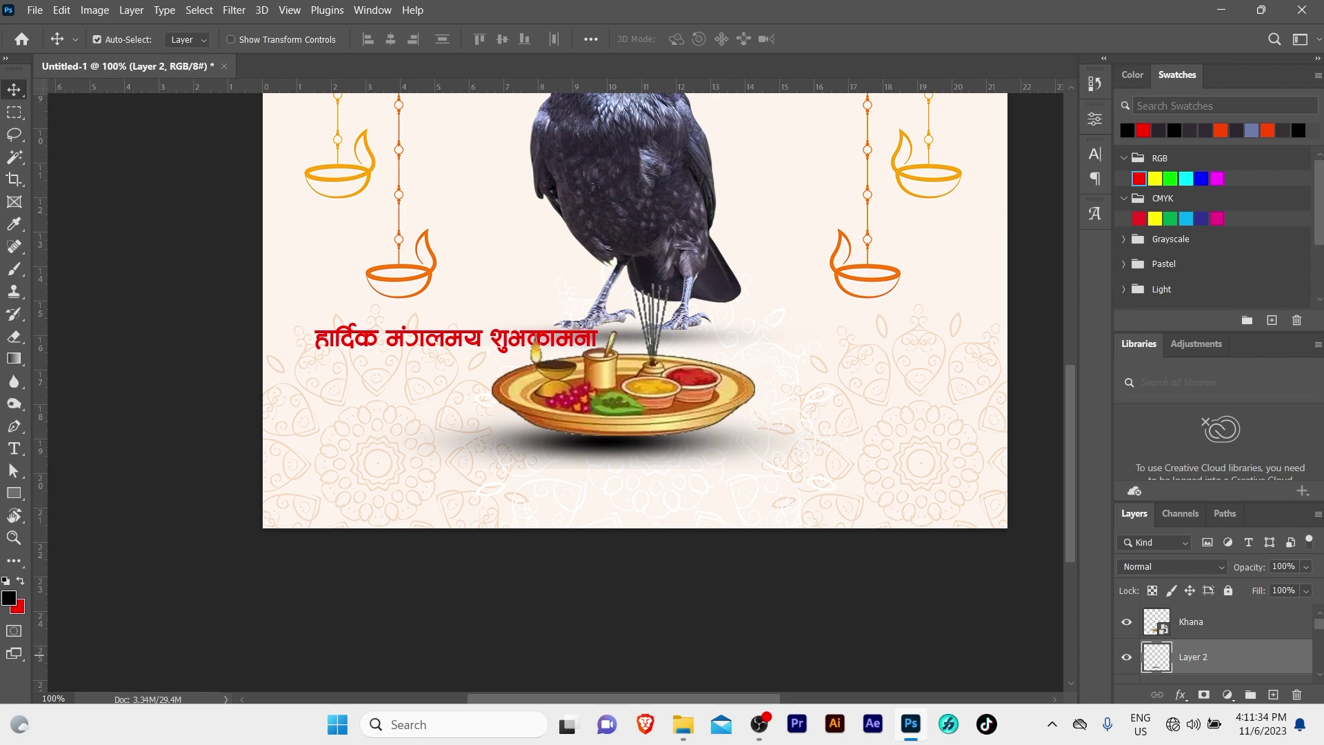
pyautogui.click(1283, 566)
pyautogui.write('5')
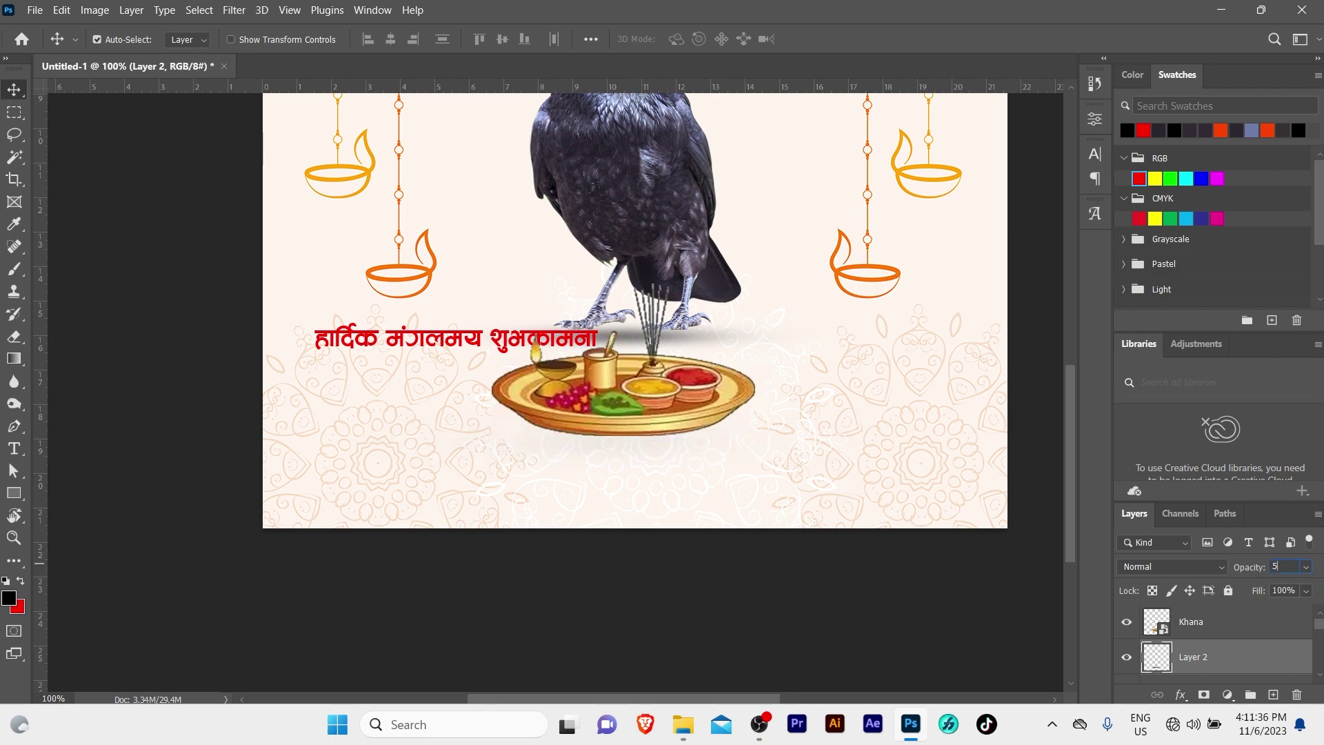
pyautogui.write('0')
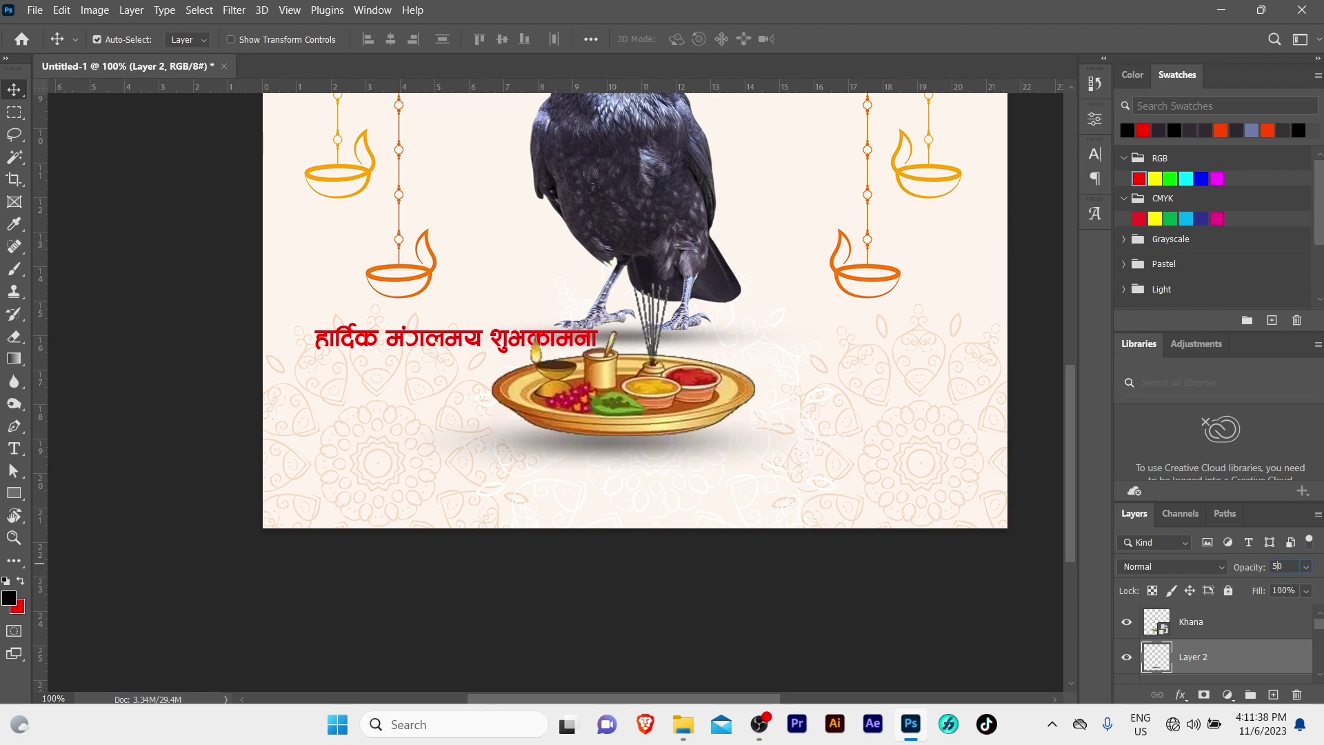
pyautogui.write('60')
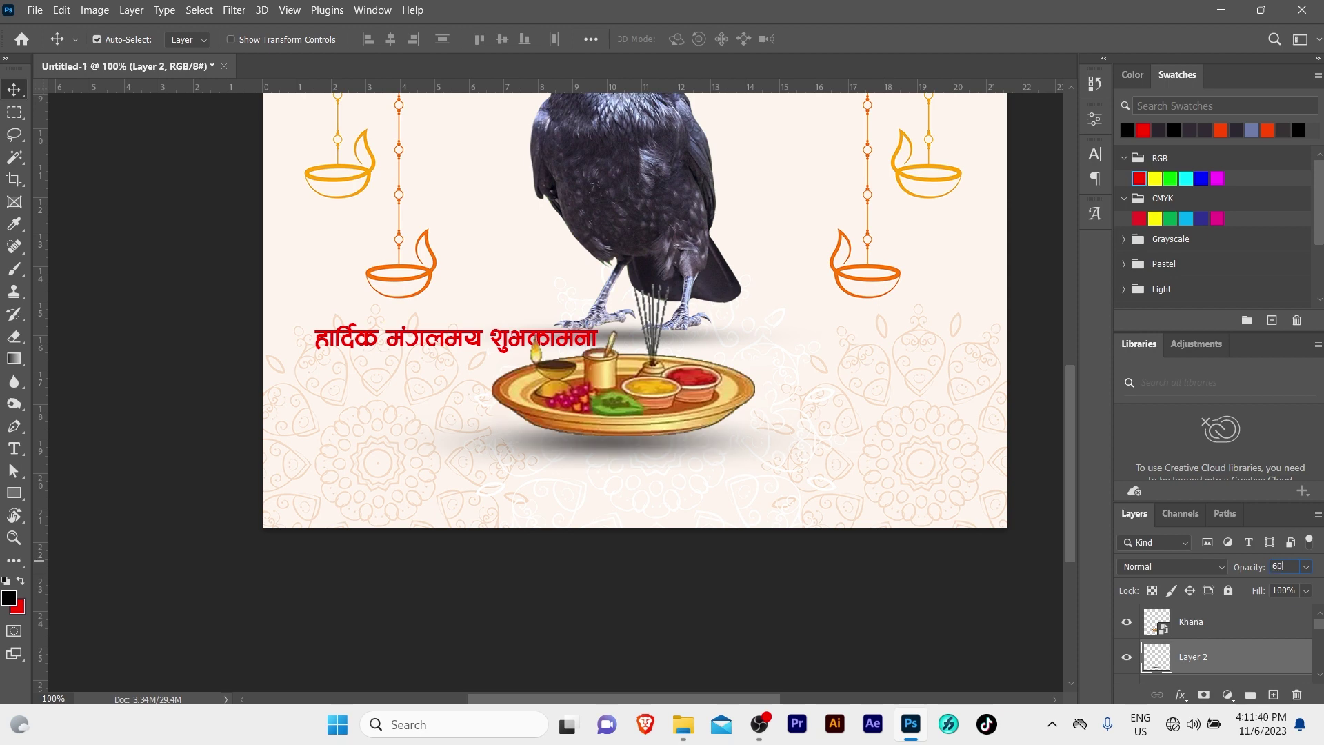
pyautogui.click(694, 482)
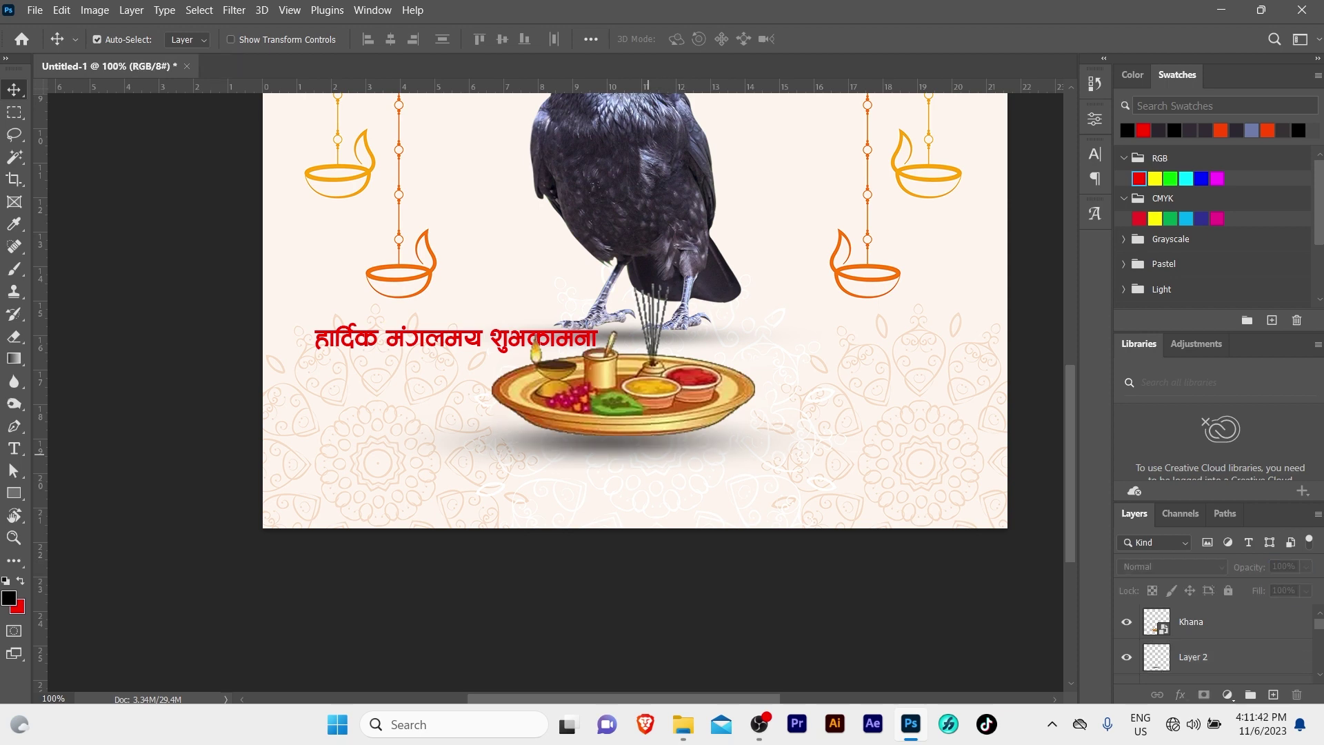
# Step: Narrow the plate shadow to about 87% width and commit it
pyautogui.click(1193, 657)
pyautogui.hotkey('ctrl', 't')
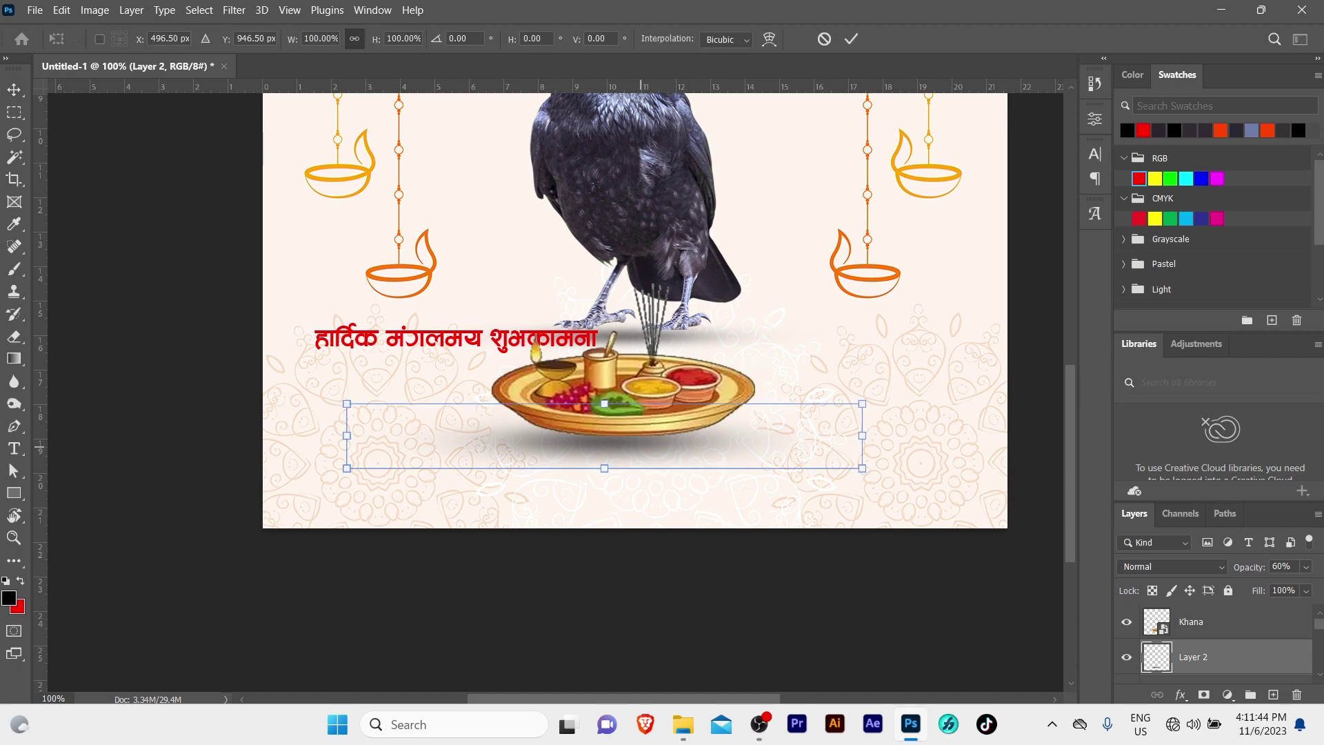
pyautogui.moveTo(862, 435); pyautogui.dragTo(828, 435)
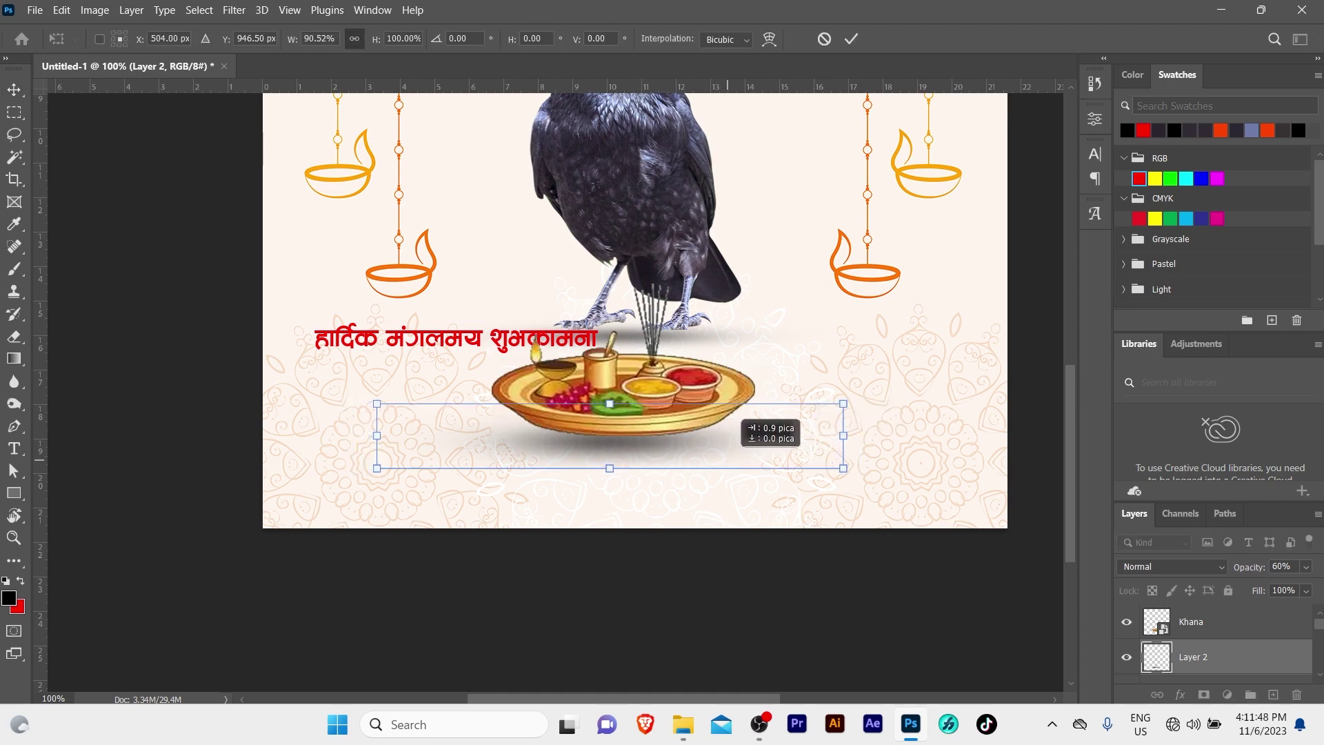
pyautogui.moveTo(721, 417); pyautogui.dragTo(736, 418)
pyautogui.moveTo(376, 435); pyautogui.dragTo(393, 435)
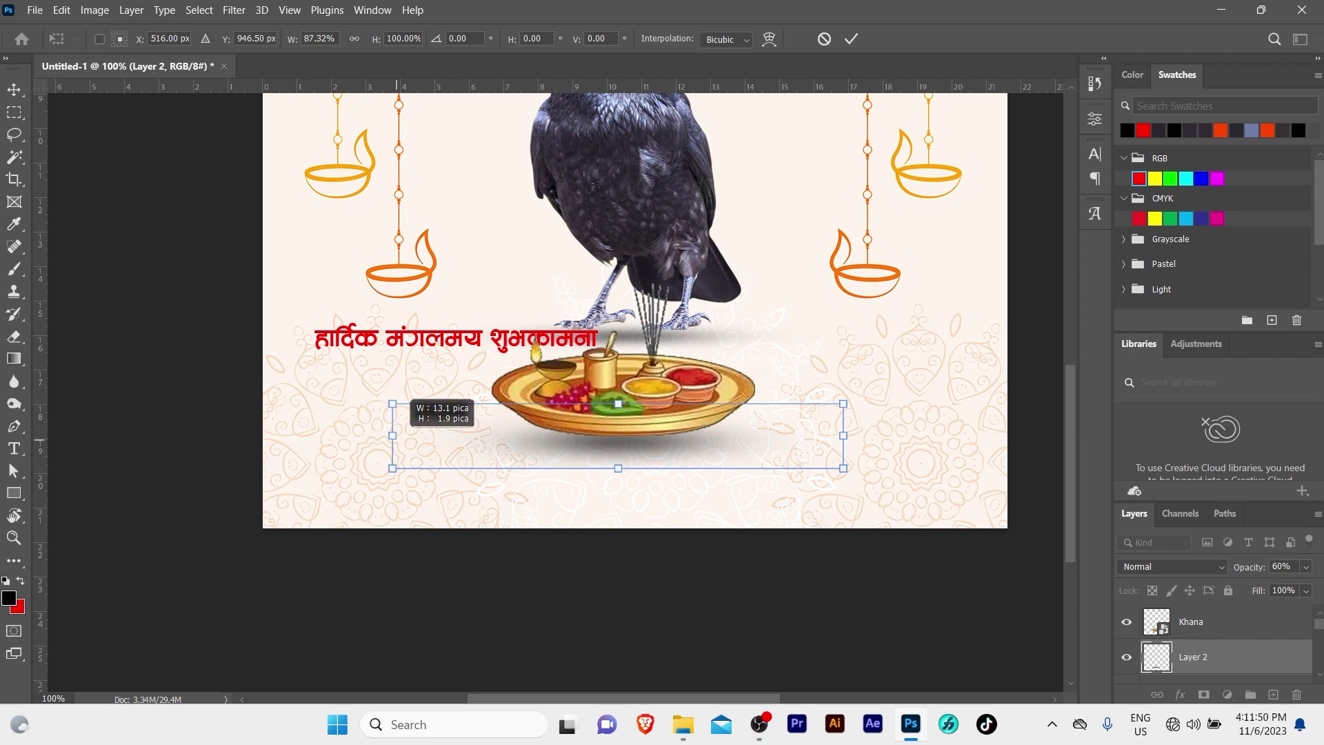
pyautogui.press('Return')
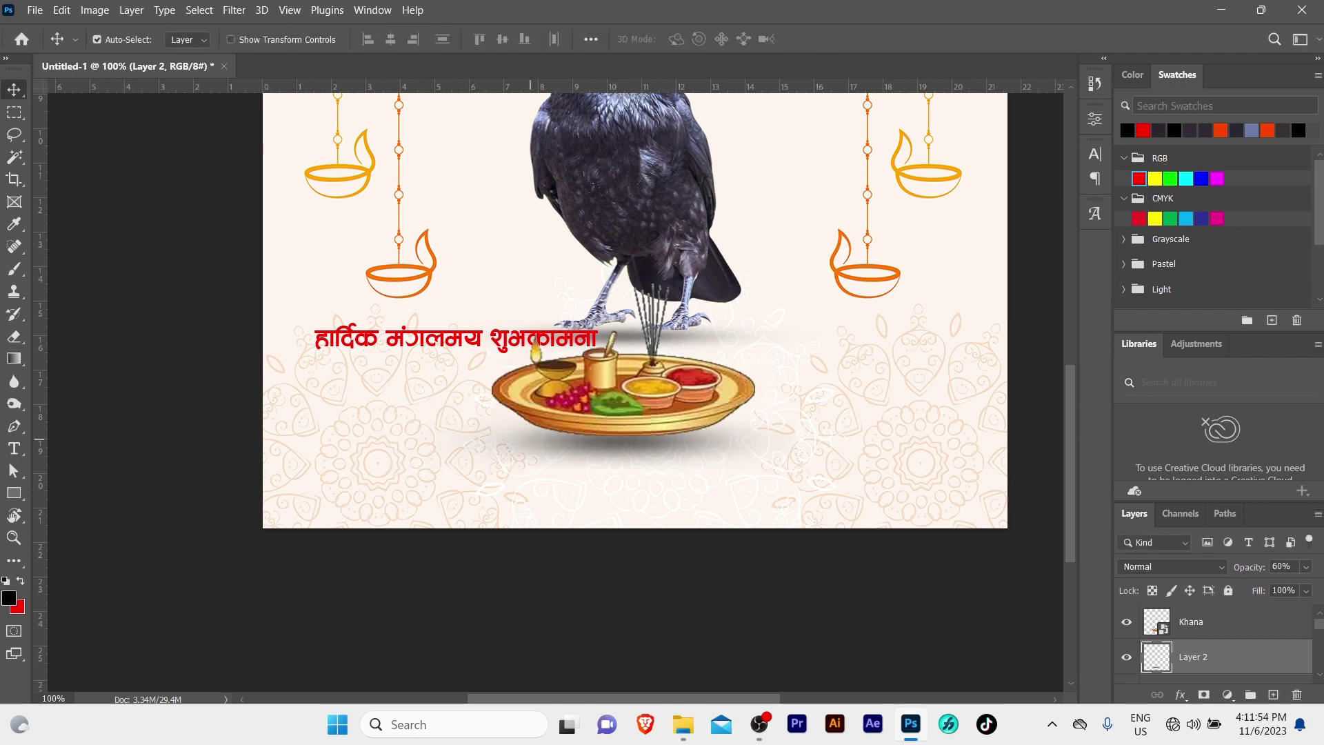
pyautogui.scroll(1, 634, 310)
# Step: Drag the red greeting line below the thali plate and centre it horizontally on the card
pyautogui.moveTo(418, 353); pyautogui.dragTo(579, 490)
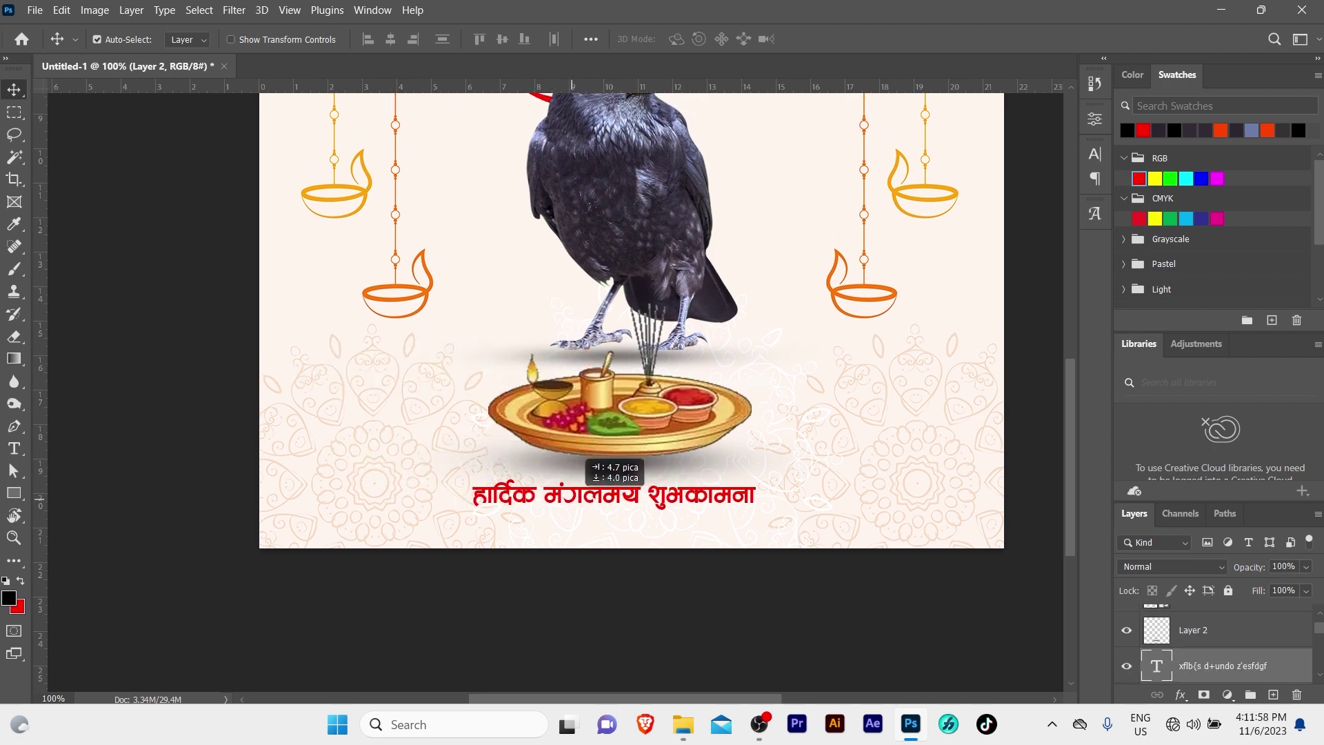
pyautogui.moveTo(572, 501); pyautogui.dragTo(587, 503)
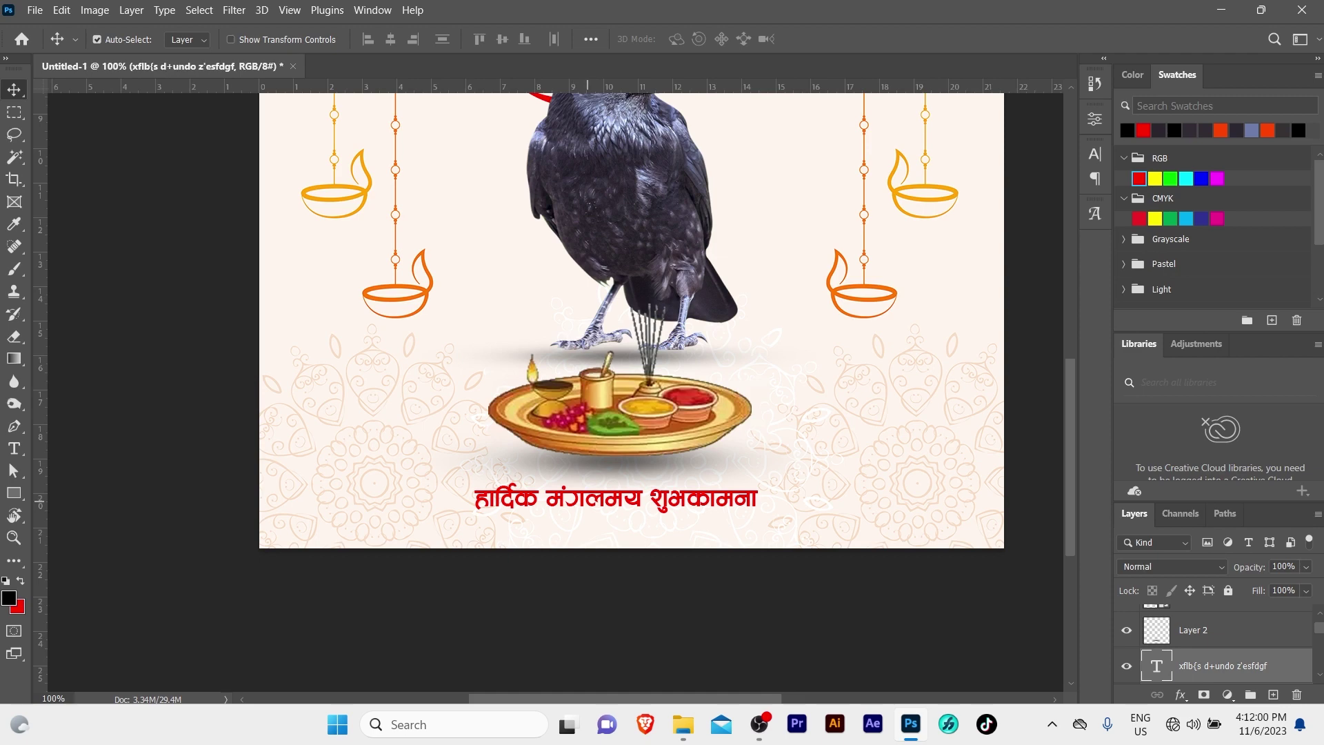
pyautogui.press('ctrl')
pyautogui.hotkey('ctrl', 'a')
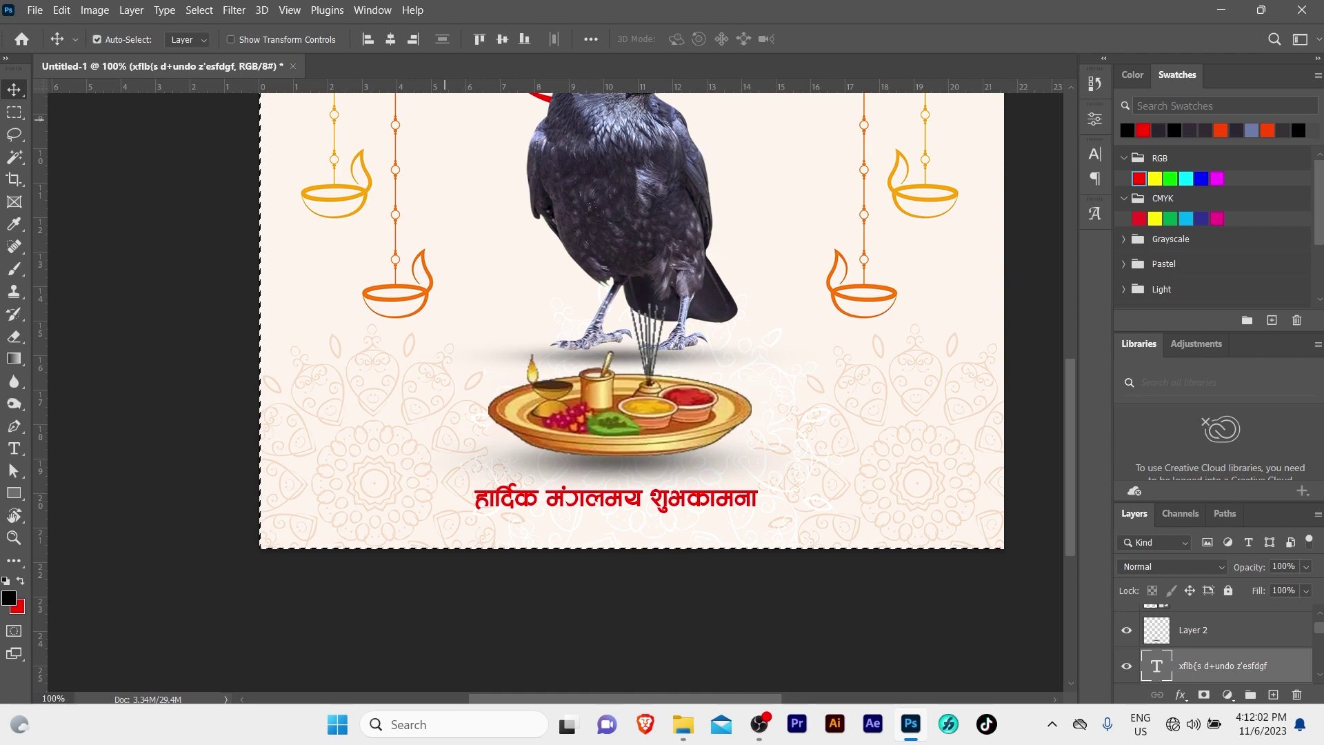
pyautogui.click(391, 39)
pyautogui.hotkey('ctrl', 'd')
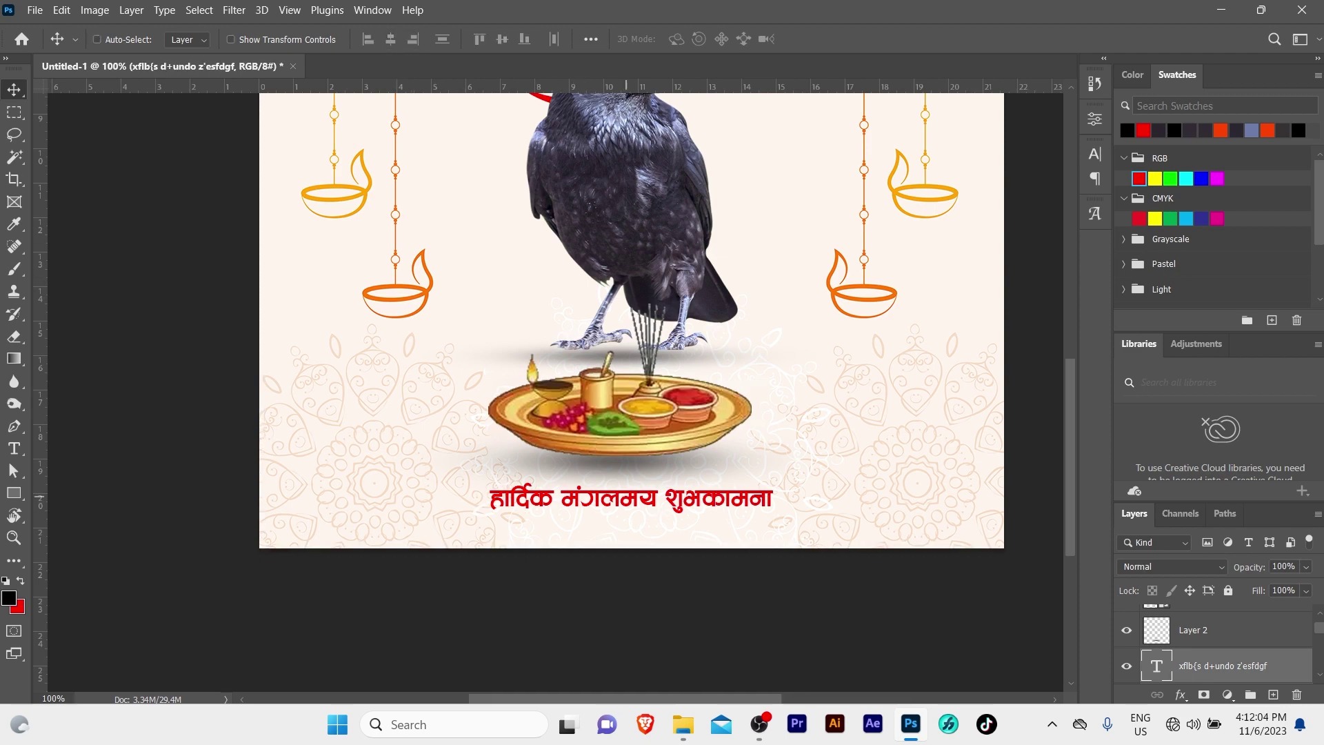
# Step: Nudge the greeting line slightly lower and fit the whole card on screen
pyautogui.press('Down')
pyautogui.press('Down')
pyautogui.press('Down')
pyautogui.press('Down')
pyautogui.press('Down')
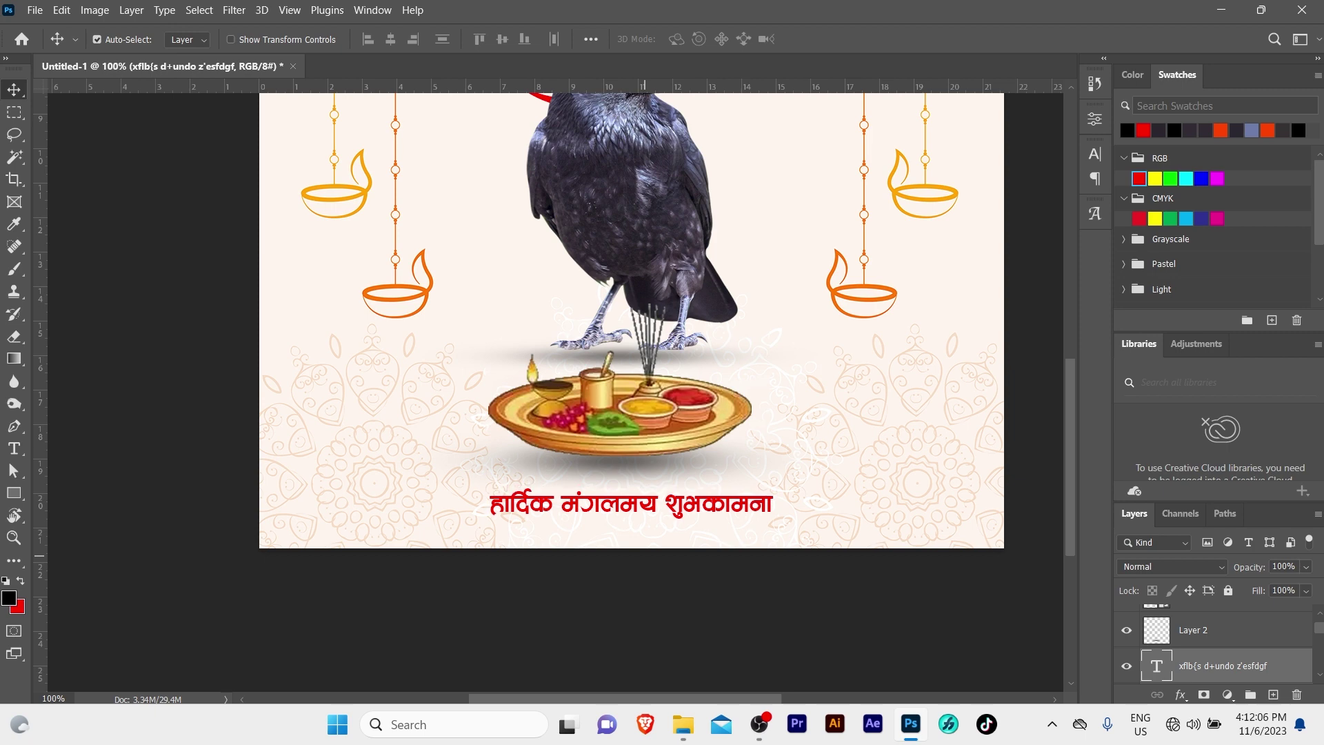
pyautogui.press('Down')
pyautogui.press('Down')
pyautogui.press('z')
pyautogui.hotkey('ctrl', '0')
pyautogui.press('v')
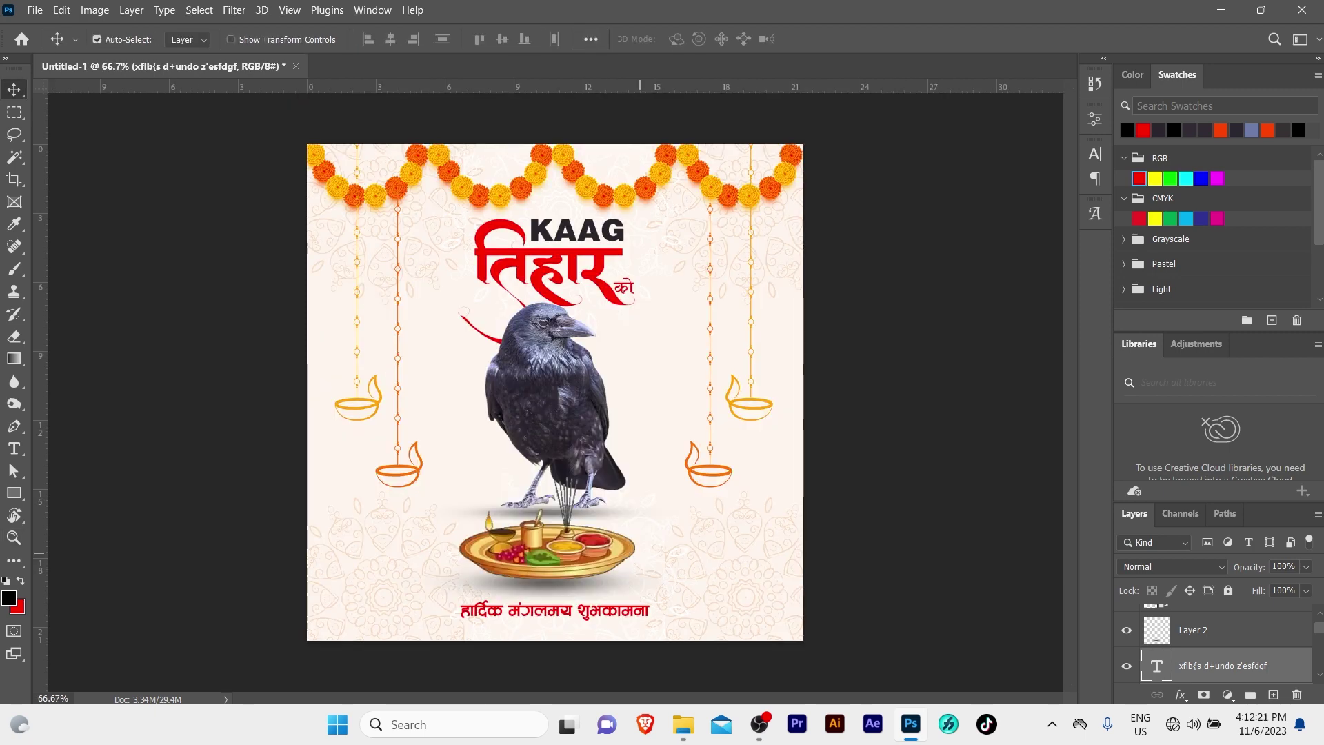